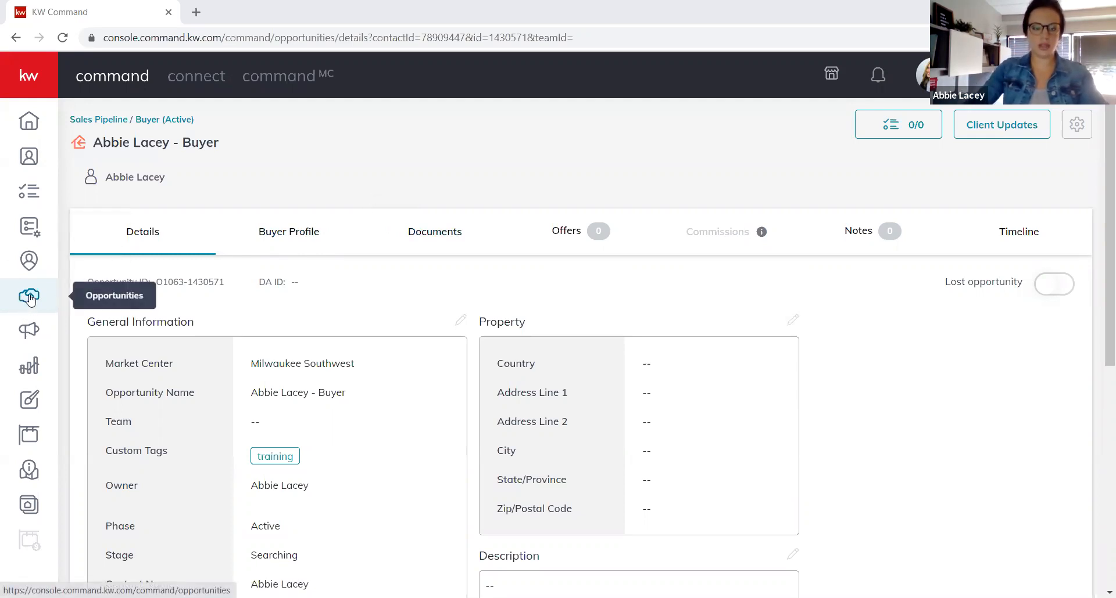
Return to the Sales Pipeline and open the Listings: Under Contract board.
{"action": "left_click", "coordinate": [133, 126]}
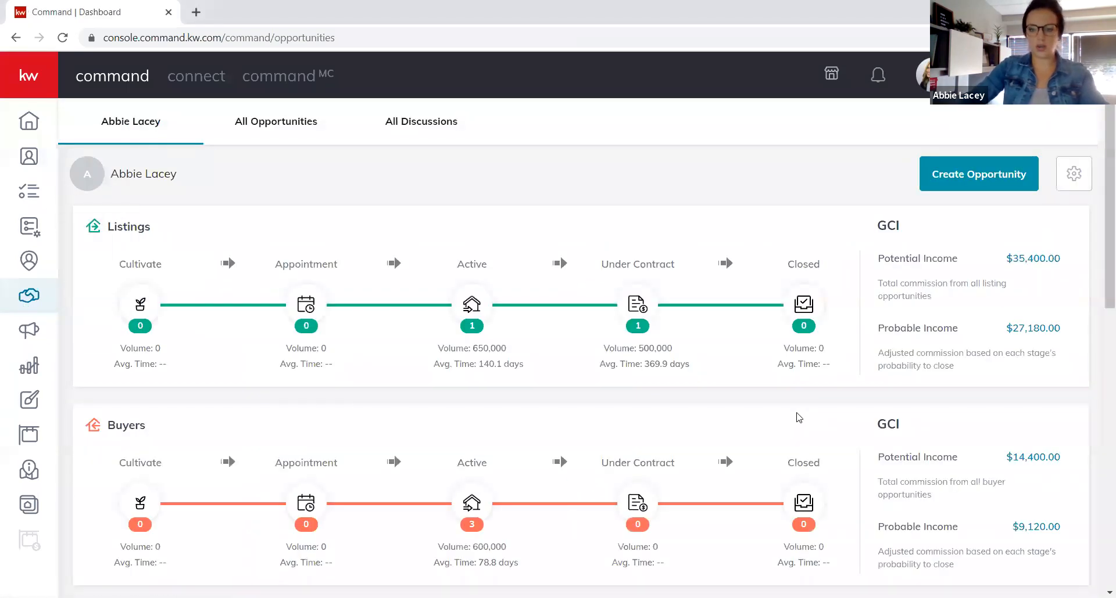
{"action": "scroll", "coordinate": [797, 420], "scroll_direction": "down", "scroll_amount": 1}
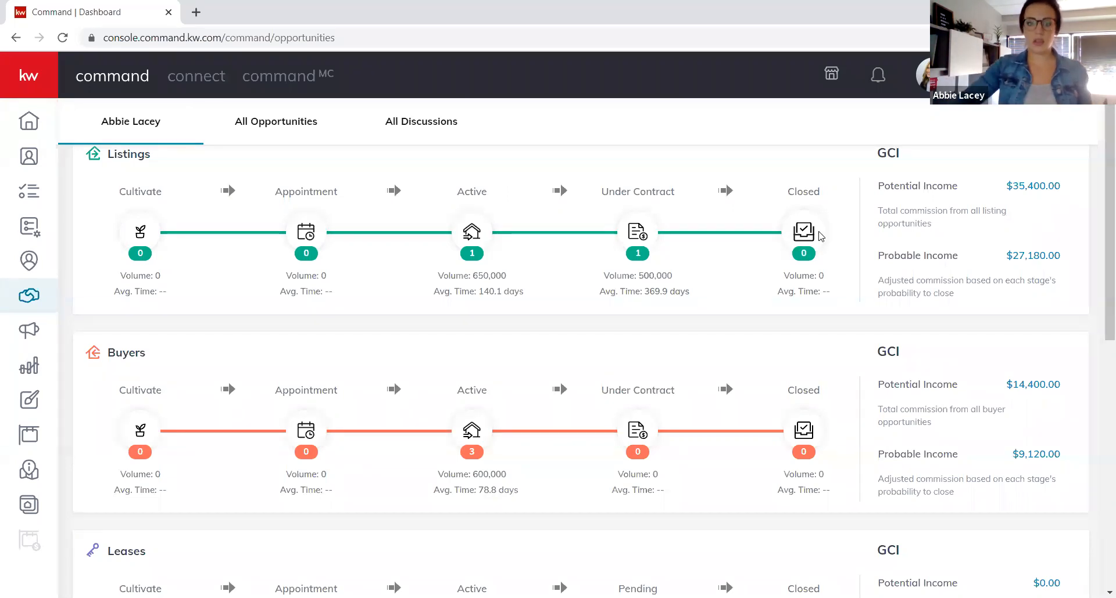
{"action": "left_click", "coordinate": [637, 233]}
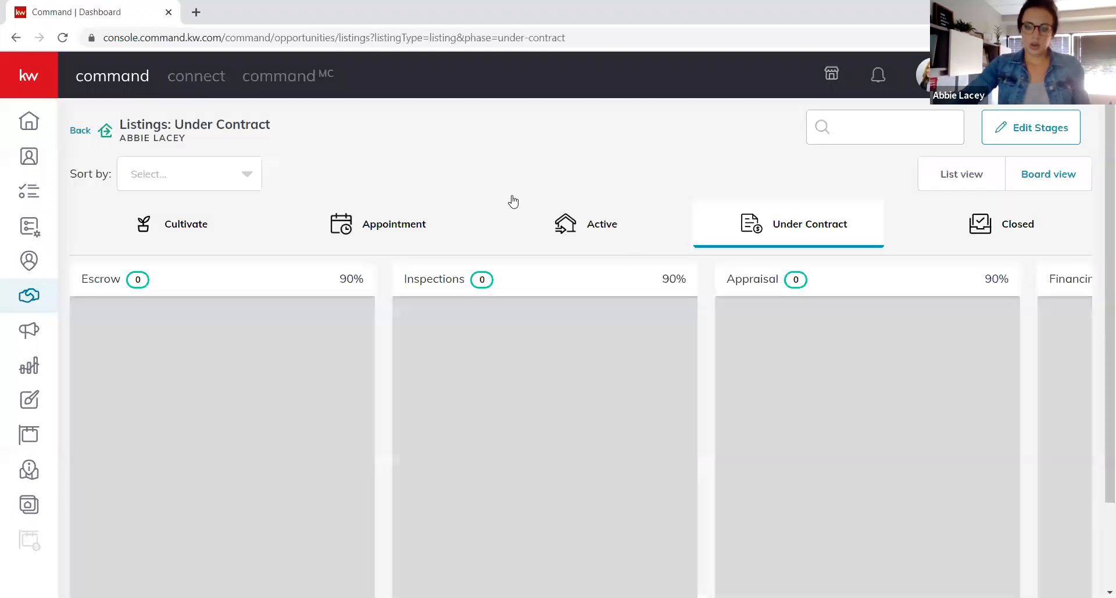
Open the Buyers: Active board from the pipeline overview and drag a card toward Showing.
{"action": "left_click", "coordinate": [79, 129]}
{"action": "scroll", "coordinate": [648, 428], "scroll_direction": "down", "scroll_amount": 2}
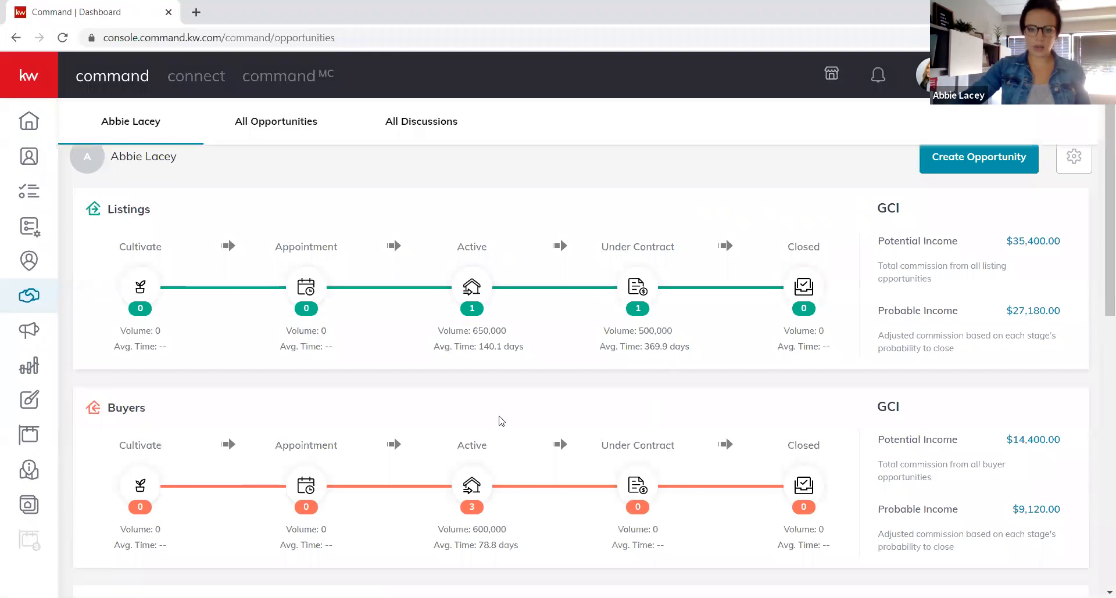
{"action": "left_click", "coordinate": [472, 428]}
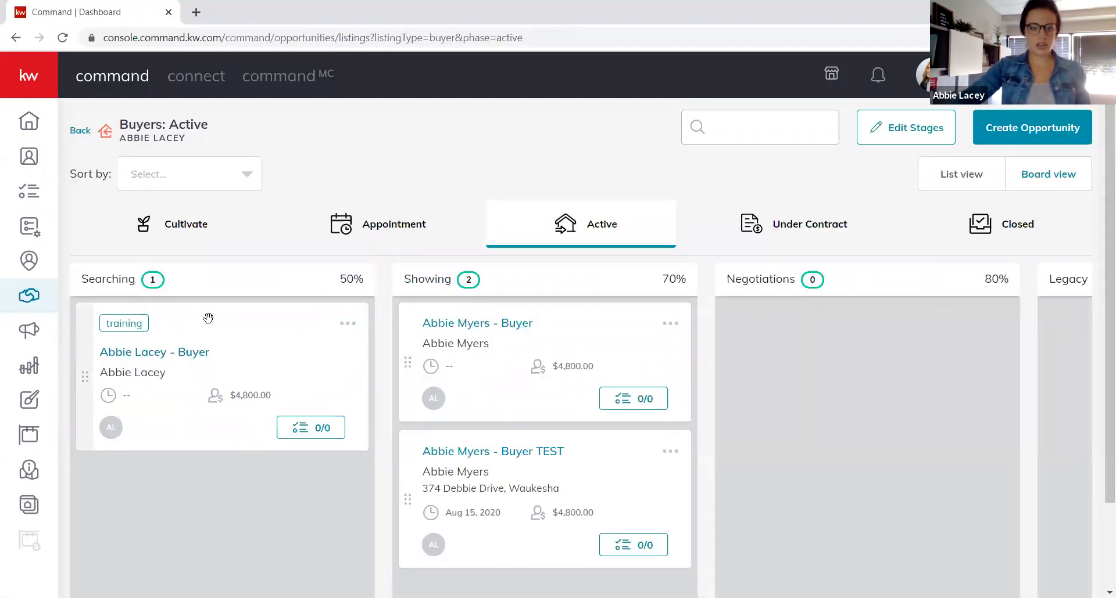
{"action": "left_click_drag", "start_coordinate": [215, 347], "coordinate": [191, 292]}
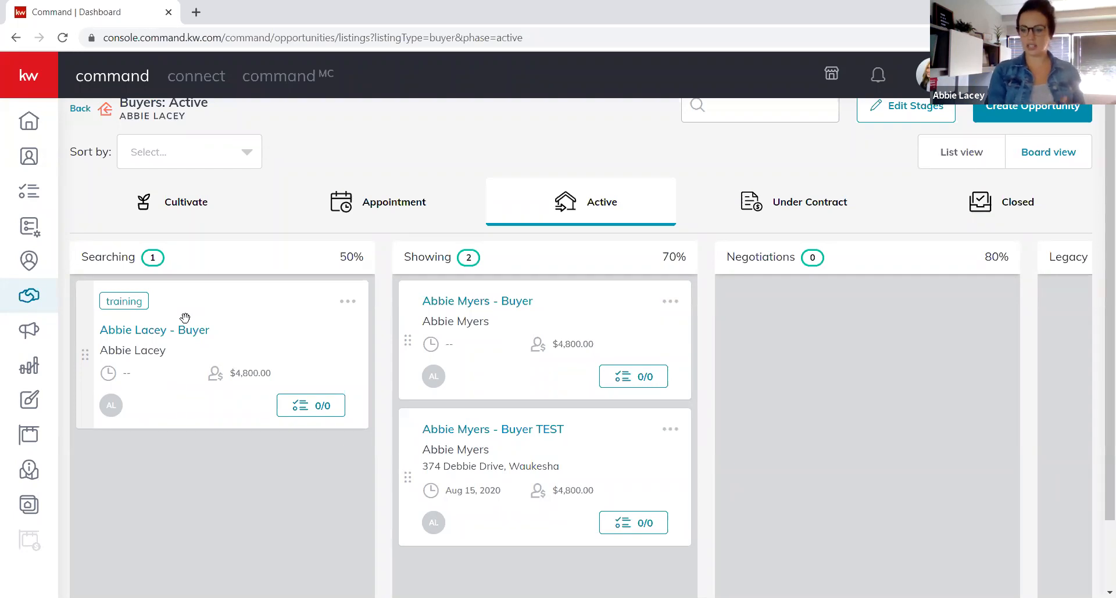
Open the buyer opportunity and set its property address from the suggested address.
{"action": "left_click", "coordinate": [132, 332]}
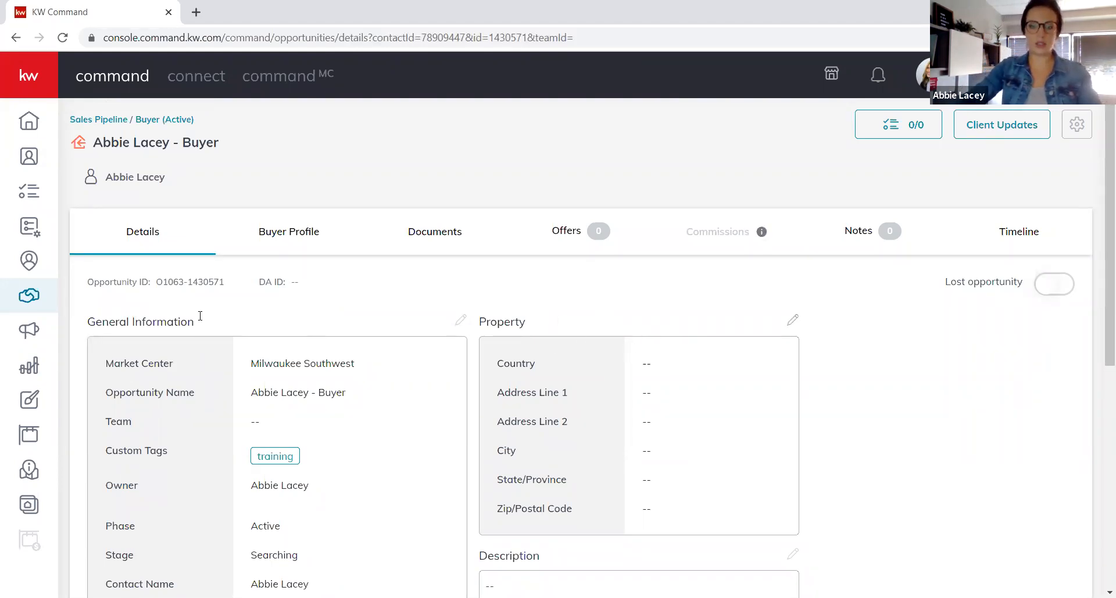
{"action": "scroll", "coordinate": [189, 317], "scroll_direction": "down", "scroll_amount": 1}
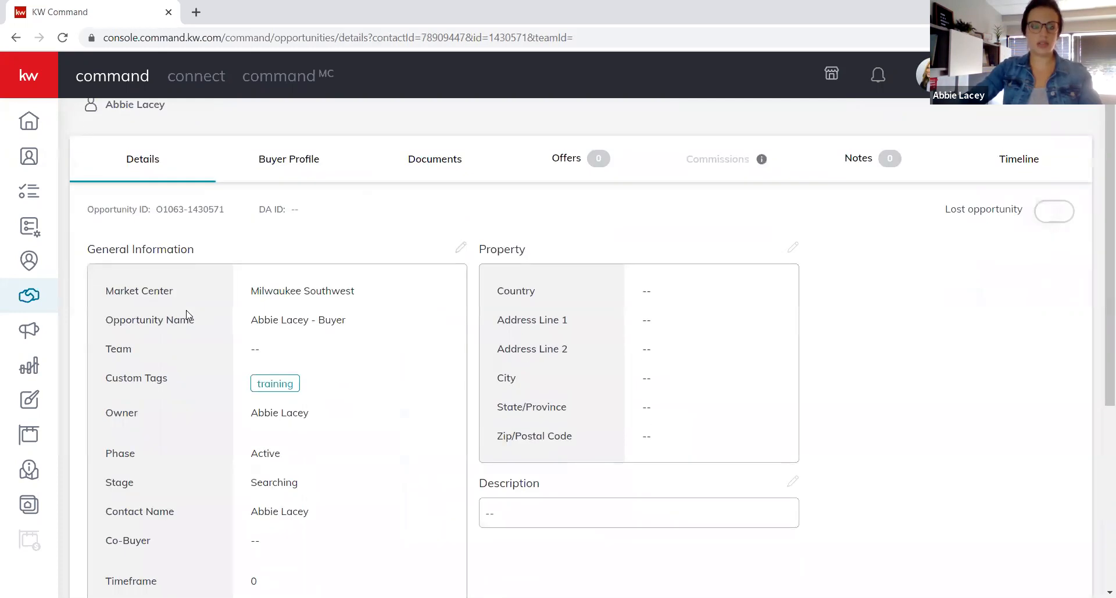
{"action": "left_click", "coordinate": [793, 248]}
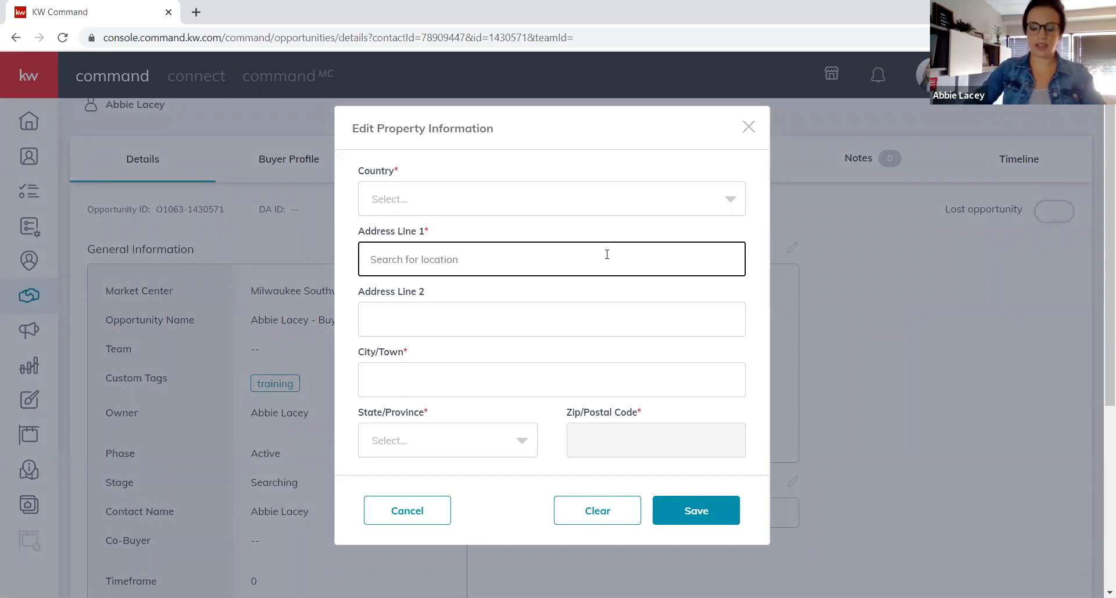
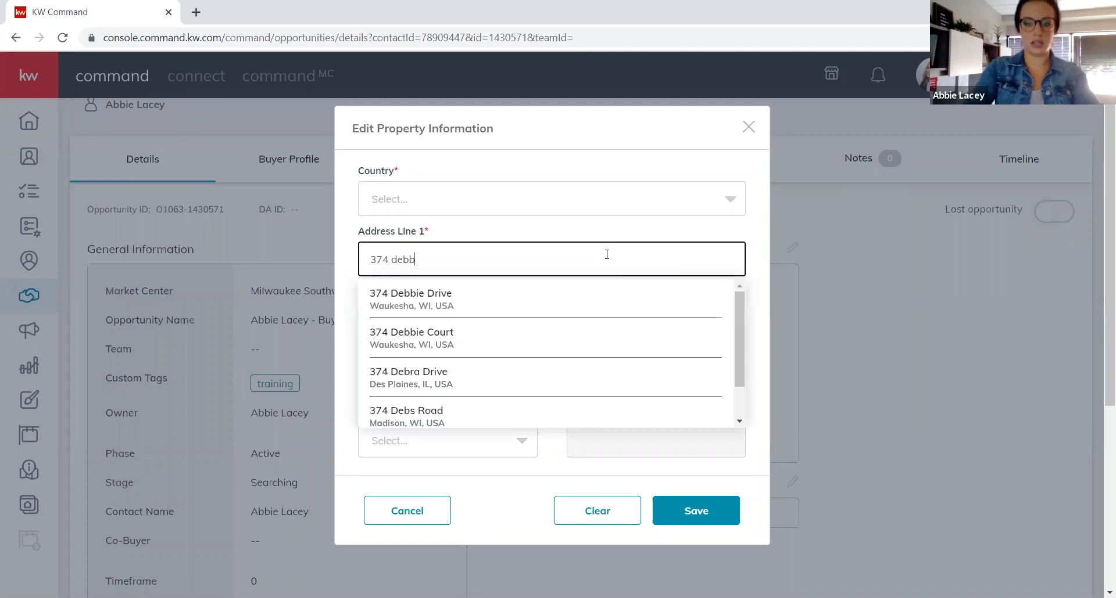
{"action": "left_click", "coordinate": [378, 297]}
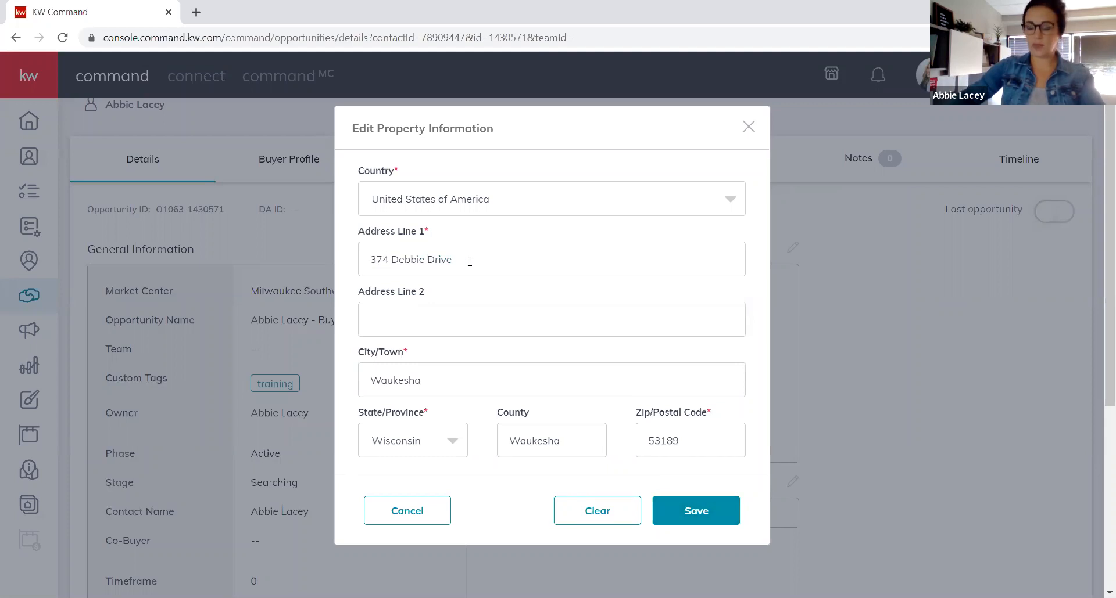
{"action": "left_click", "coordinate": [709, 517]}
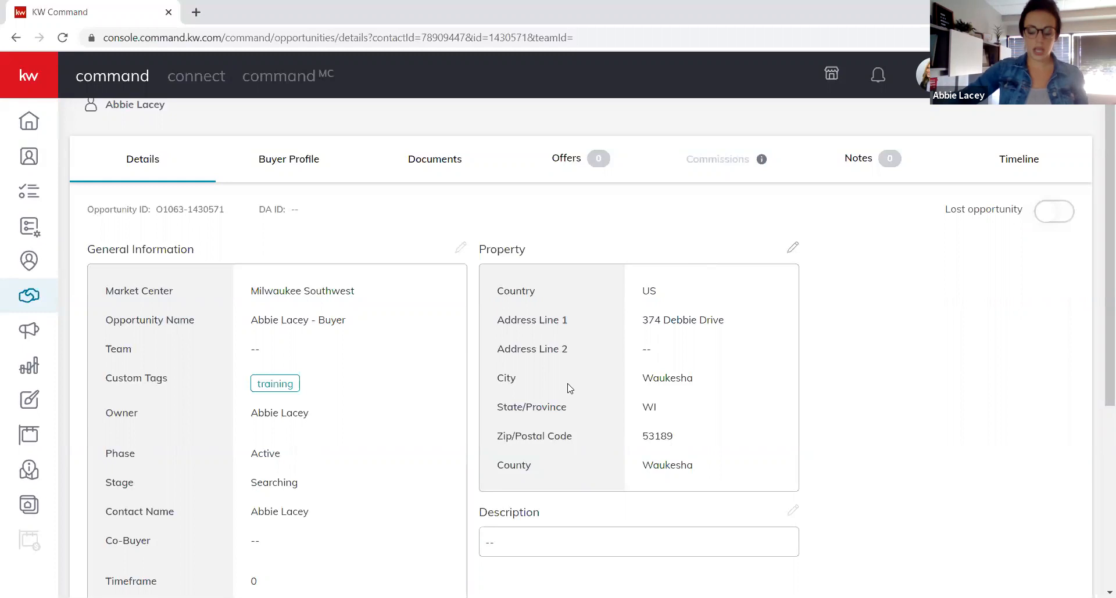
Show the opportunity's Documents tab with the Residential checklist.
{"action": "left_click", "coordinate": [422, 162]}
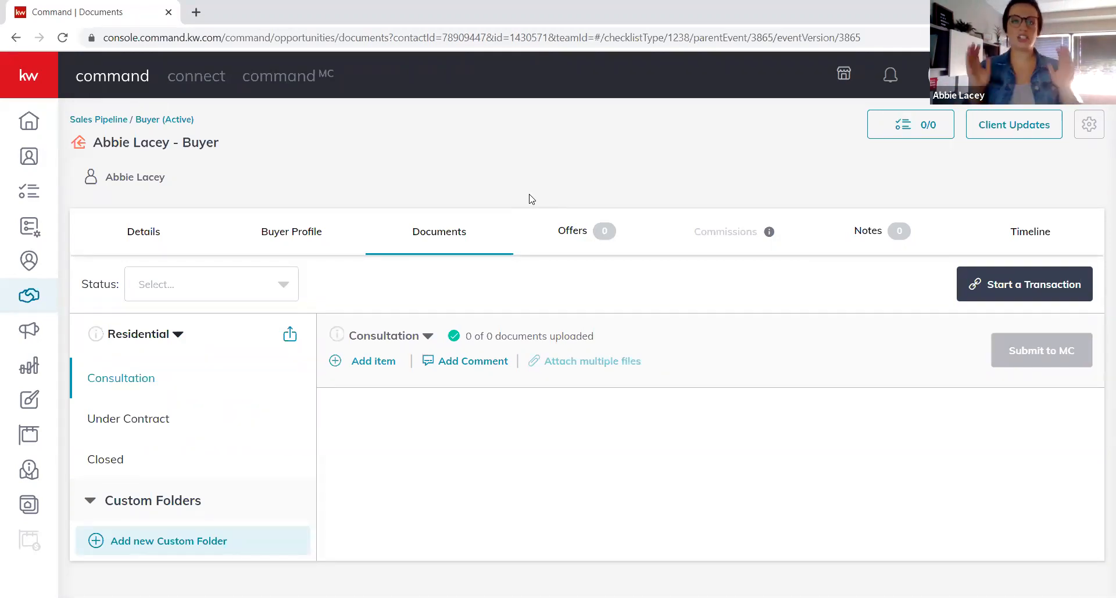
{"action": "left_click", "coordinate": [160, 239]}
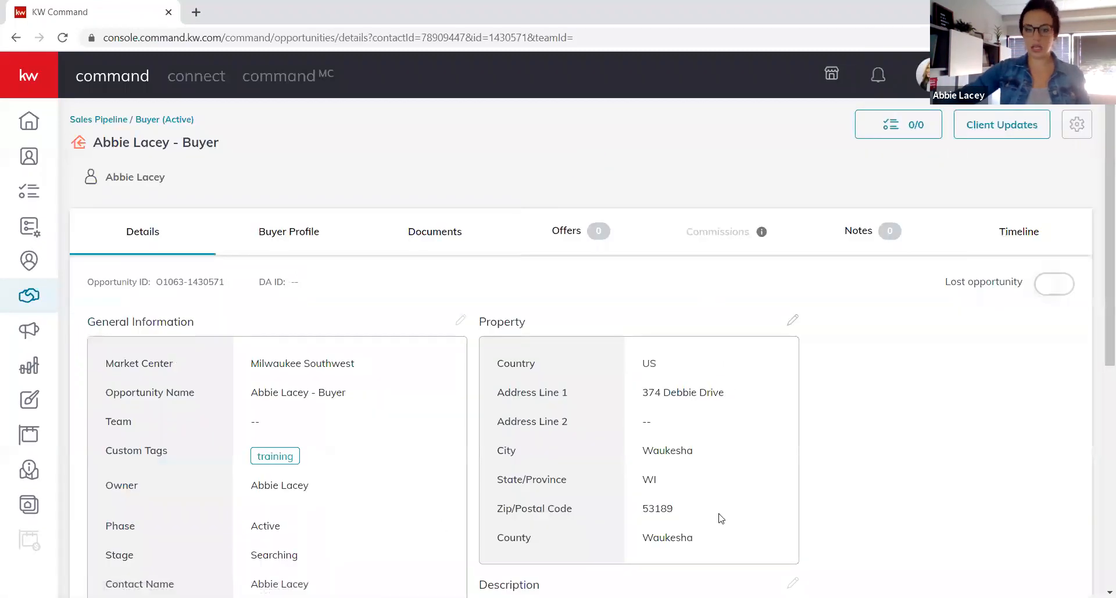
{"action": "scroll", "coordinate": [720, 518], "scroll_direction": "down", "scroll_amount": 5}
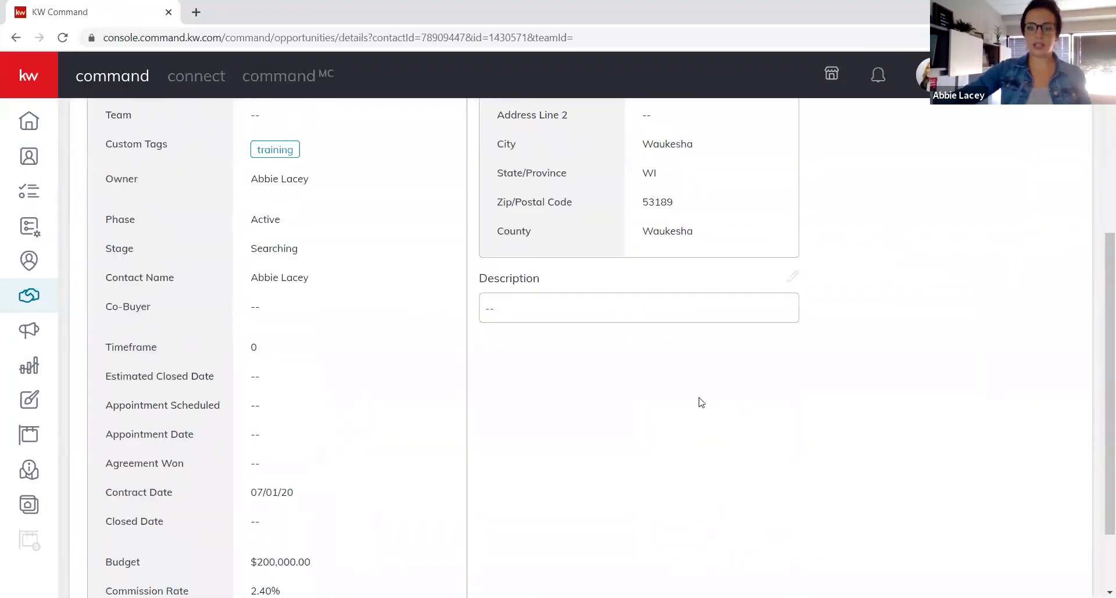
{"action": "scroll", "coordinate": [701, 402], "scroll_direction": "up", "scroll_amount": 4}
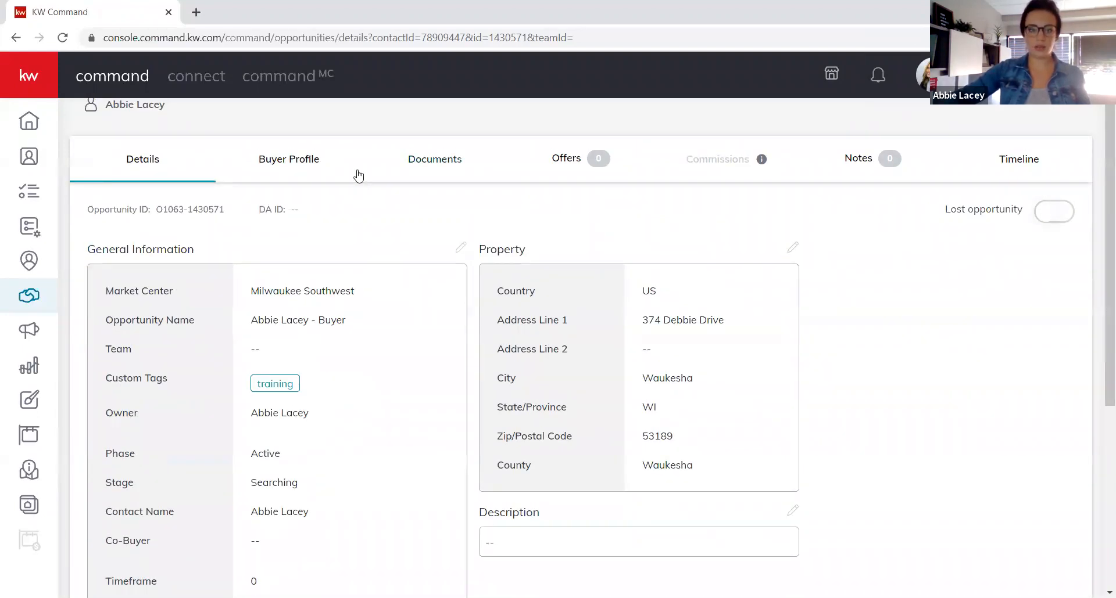
{"action": "left_click", "coordinate": [432, 169]}
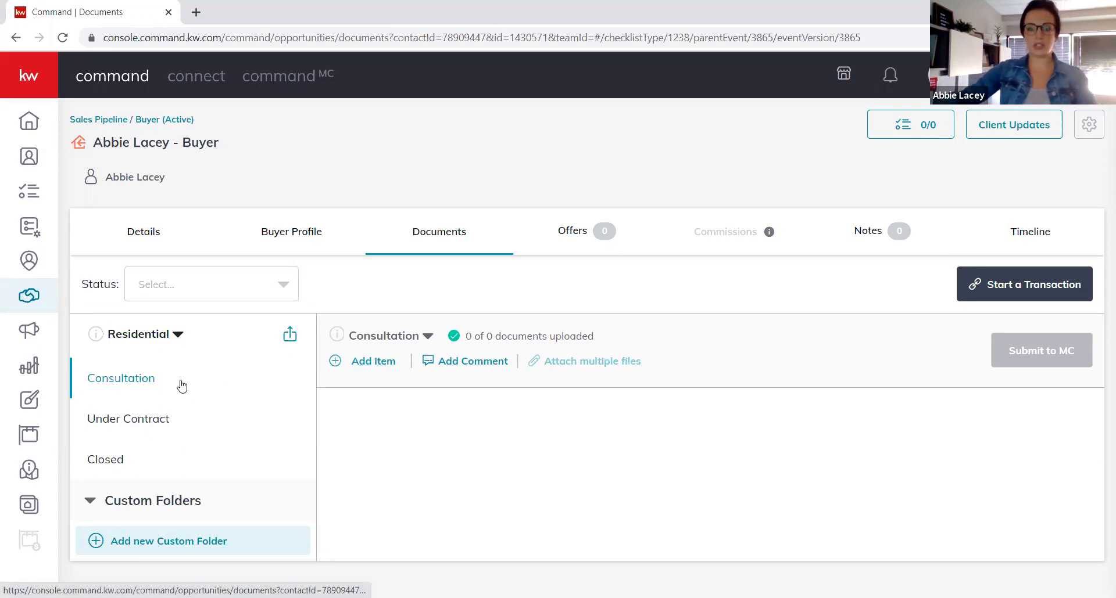
Show the Under Contract checklist and scroll through its 18 documents.
{"action": "left_click", "coordinate": [163, 418]}
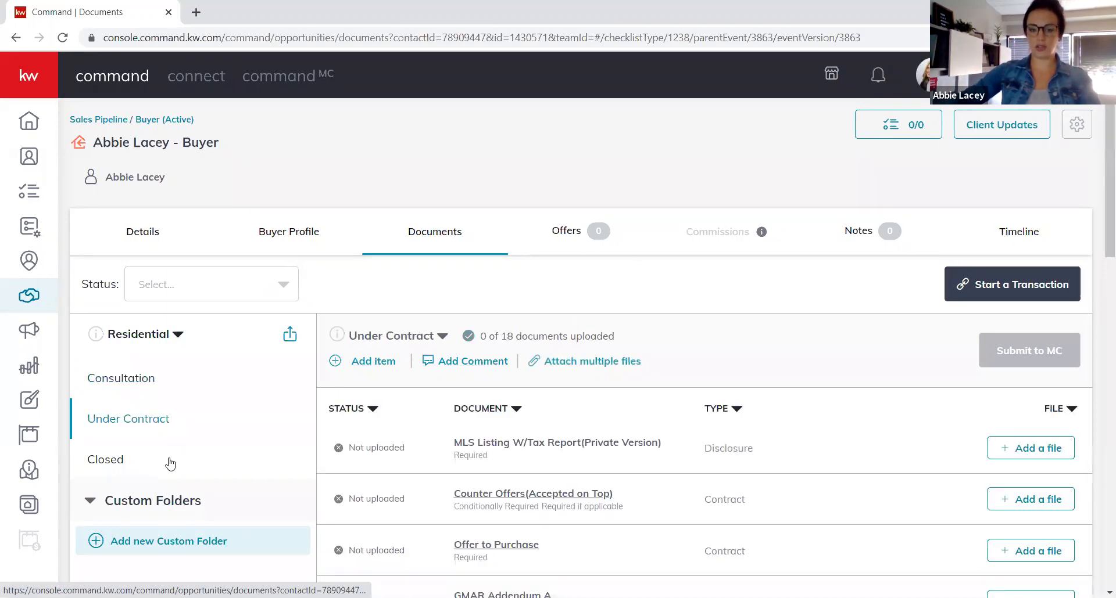
{"action": "scroll", "coordinate": [704, 424], "scroll_direction": "down", "scroll_amount": 2}
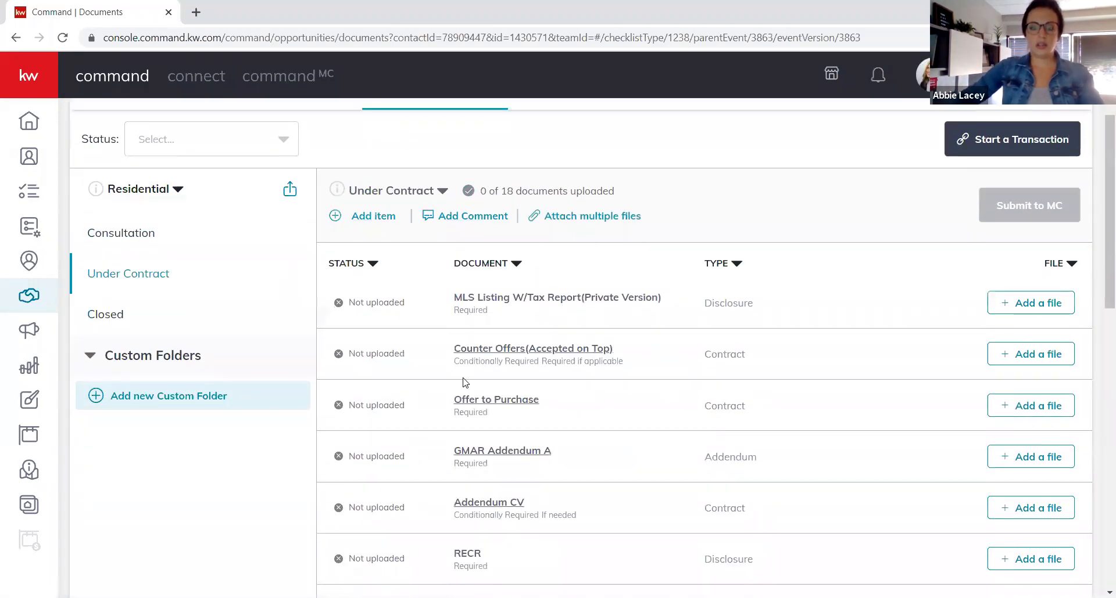
{"action": "scroll", "coordinate": [465, 382], "scroll_direction": "down", "scroll_amount": 2}
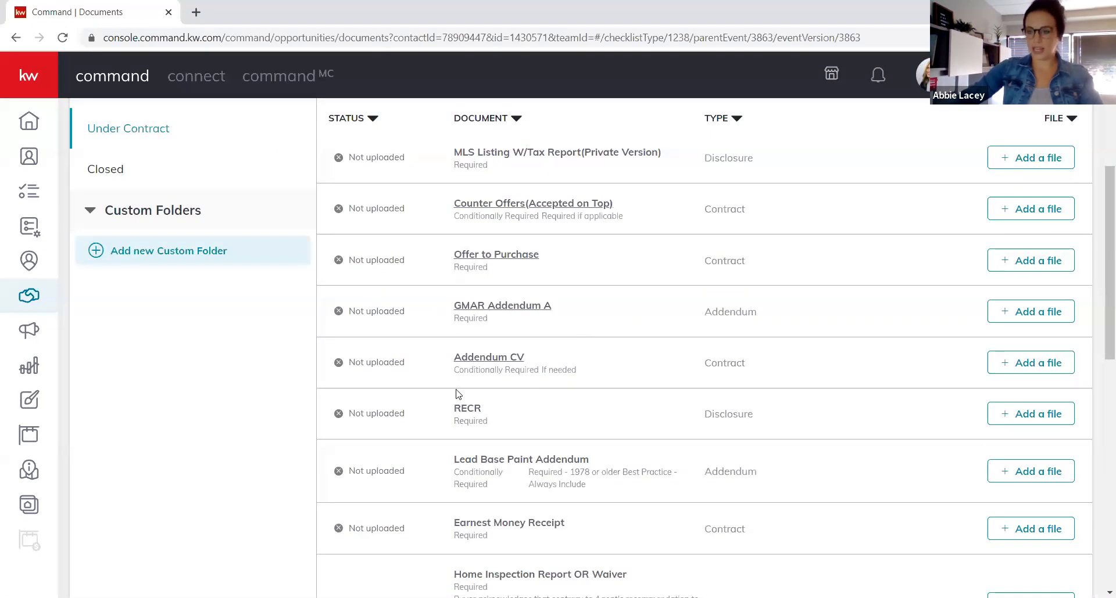
{"action": "scroll", "coordinate": [423, 341], "scroll_direction": "up", "scroll_amount": 3}
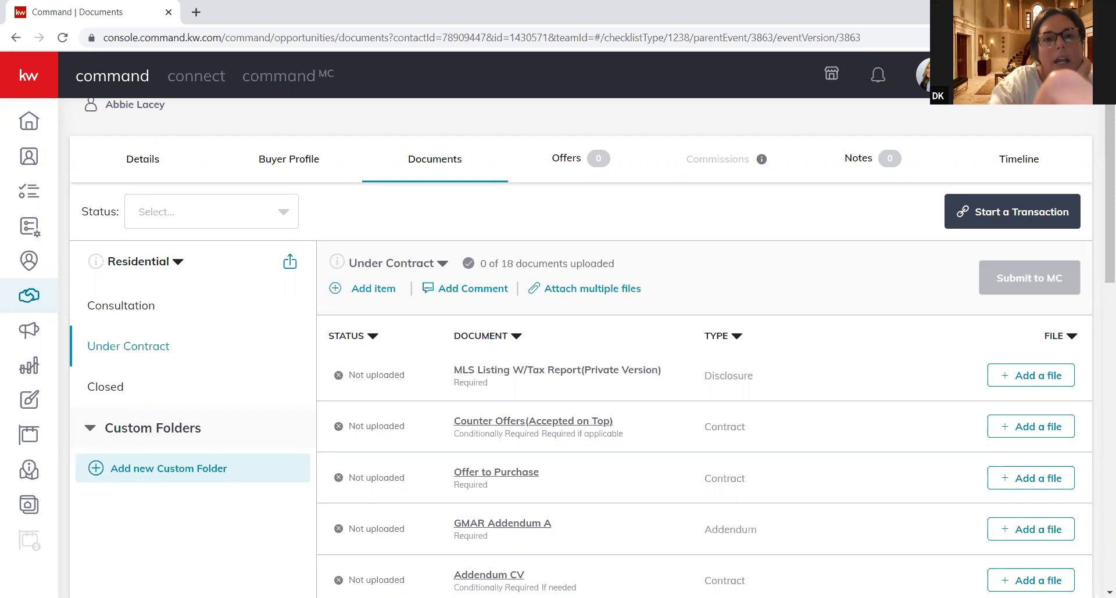
{"action": "scroll", "coordinate": [554, 480], "scroll_direction": "down", "scroll_amount": 5}
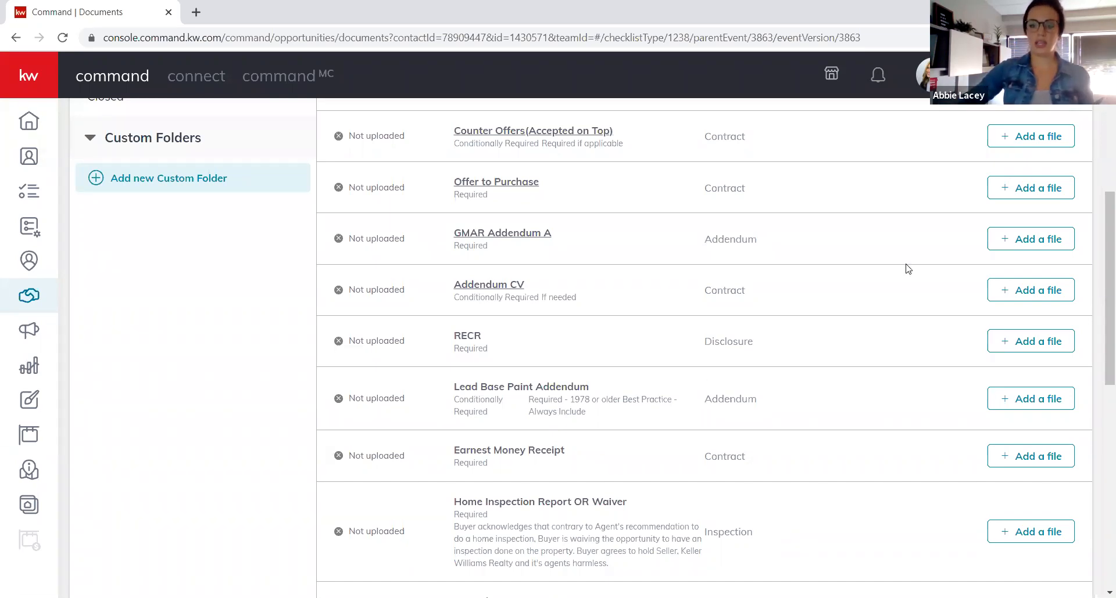
{"action": "scroll", "coordinate": [897, 273], "scroll_direction": "up", "scroll_amount": 6}
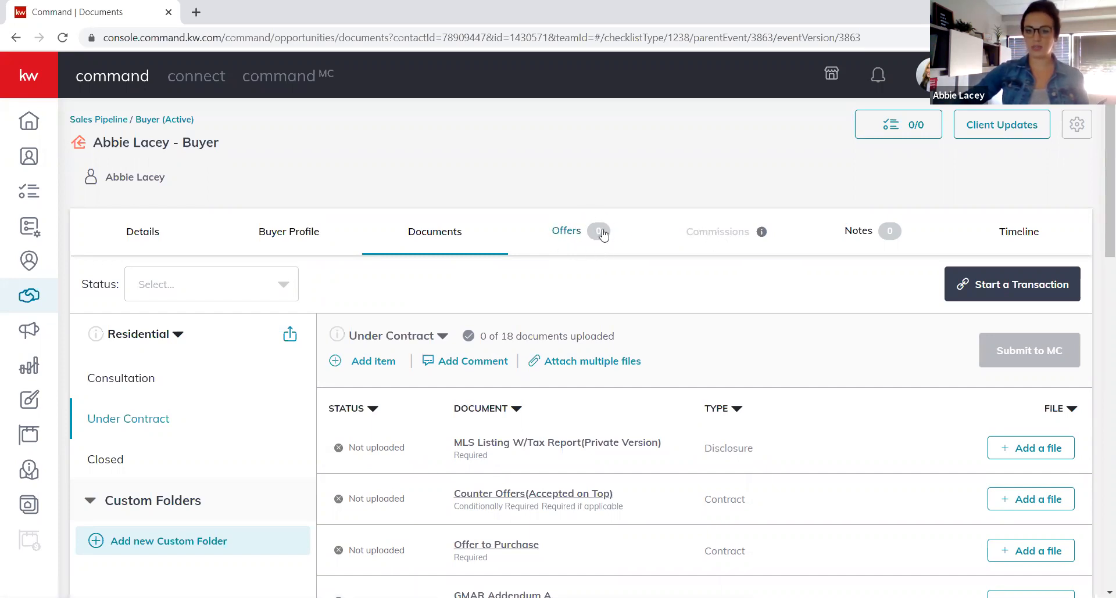
{"action": "mouse_move", "coordinate": [761, 233]}
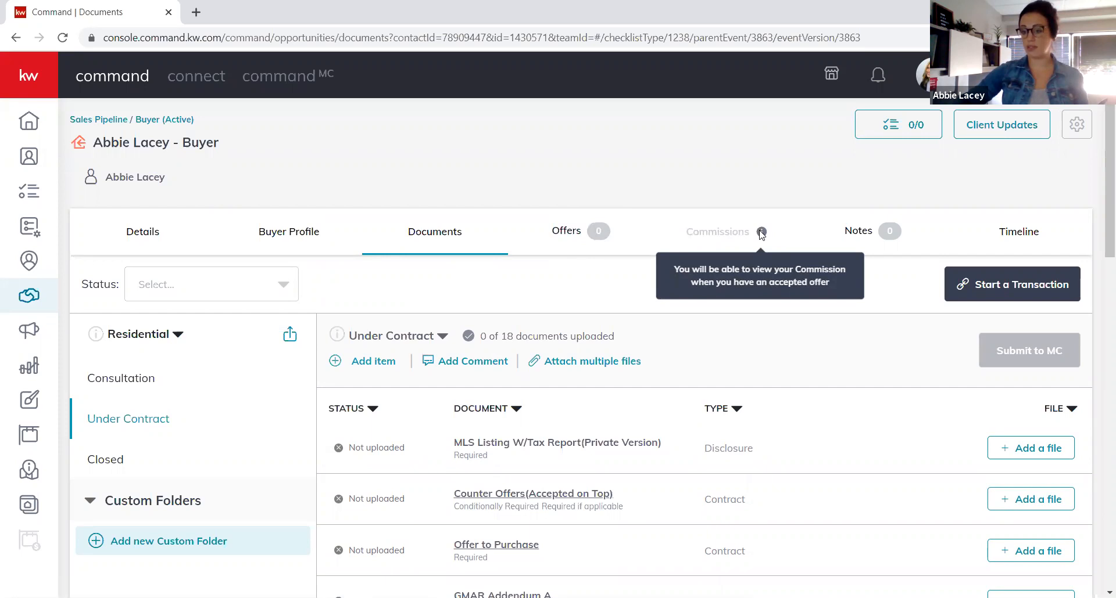
{"action": "left_click", "coordinate": [567, 233]}
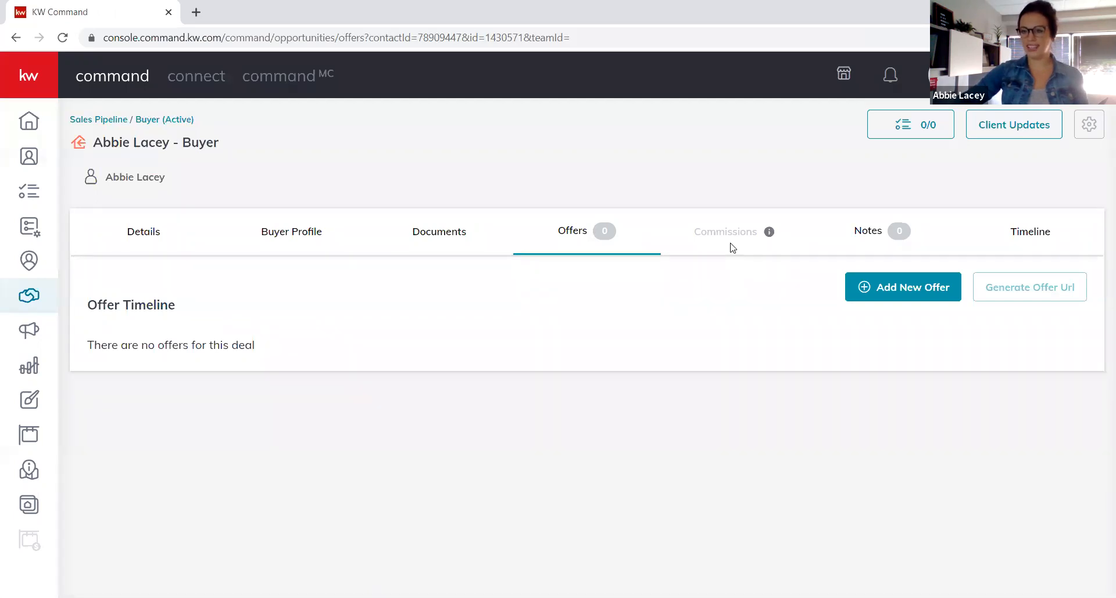
Dismiss the first new-offer prompt and start Add New Offer again.
{"action": "left_click", "coordinate": [901, 293]}
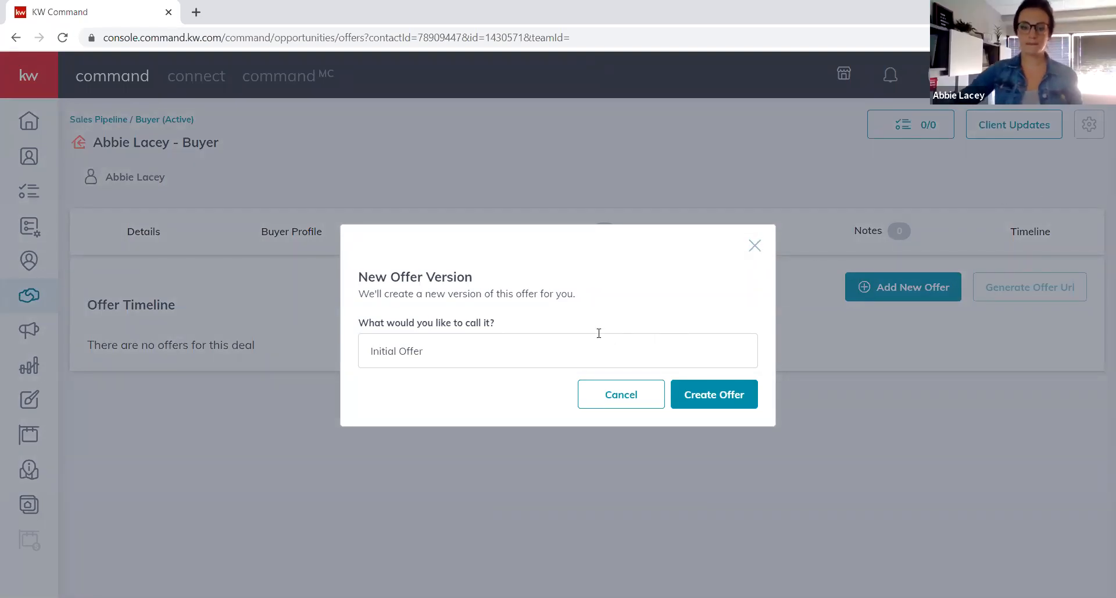
{"action": "left_click", "coordinate": [754, 246]}
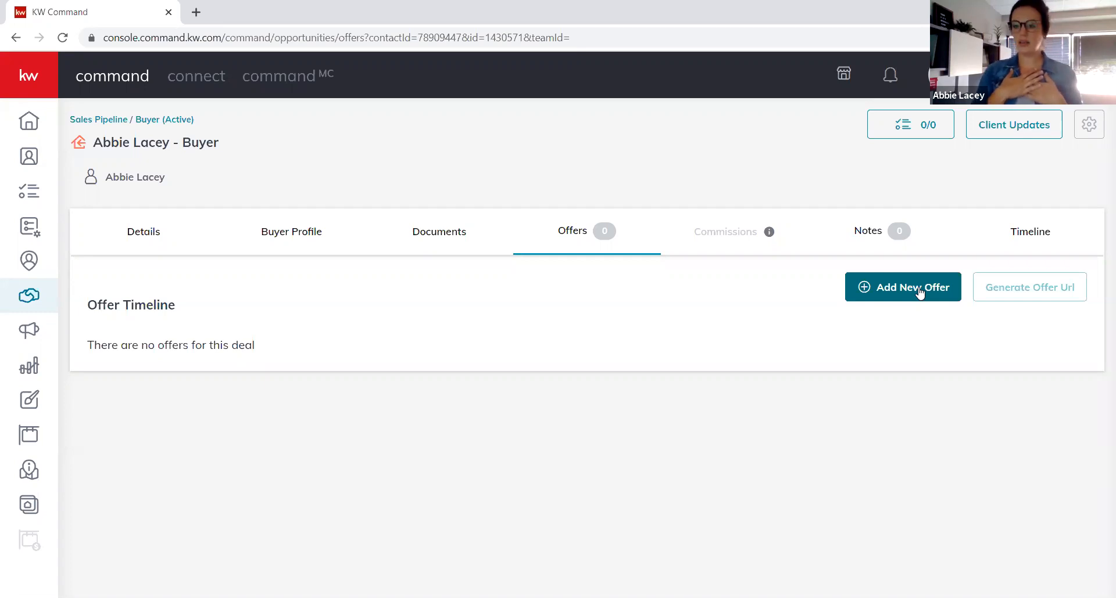
{"action": "left_click", "coordinate": [918, 290]}
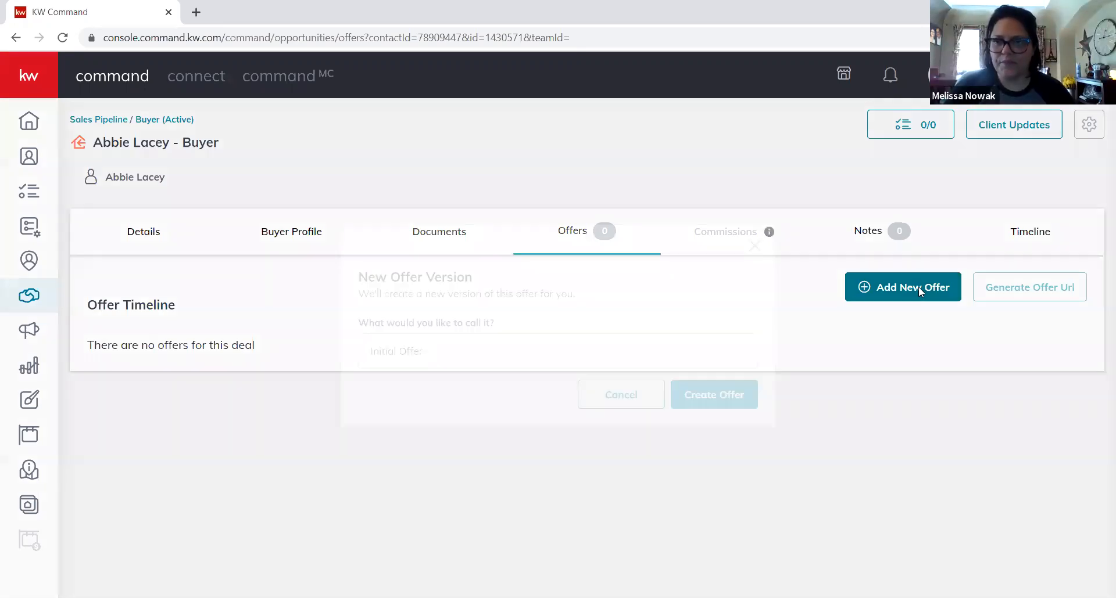
Create an offer version named 'Accepted'.
{"action": "left_click", "coordinate": [460, 343]}
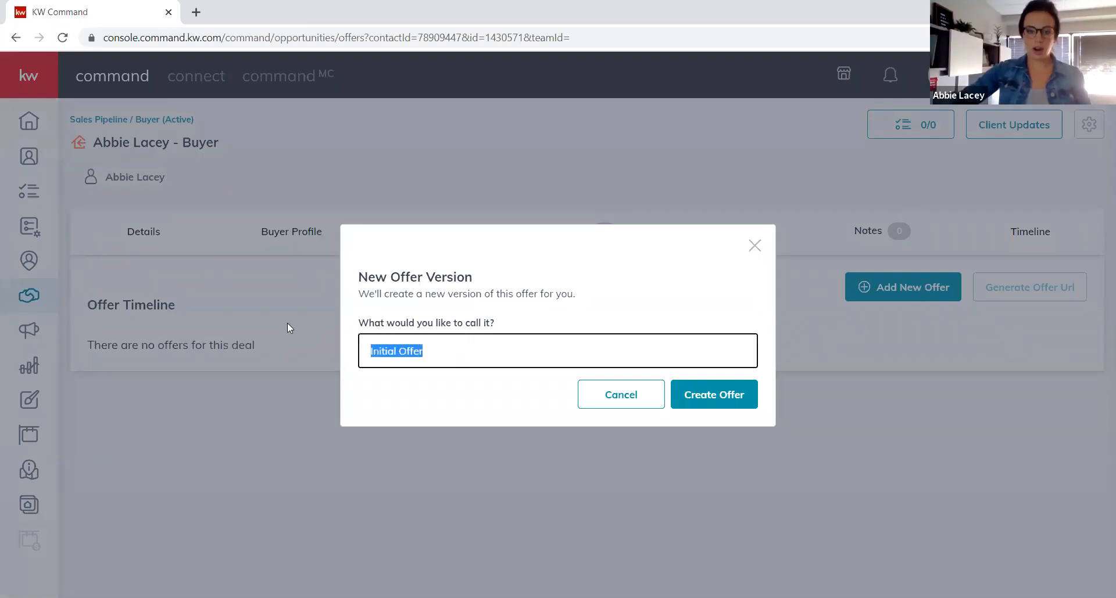
{"action": "type", "text": "Accepted"}
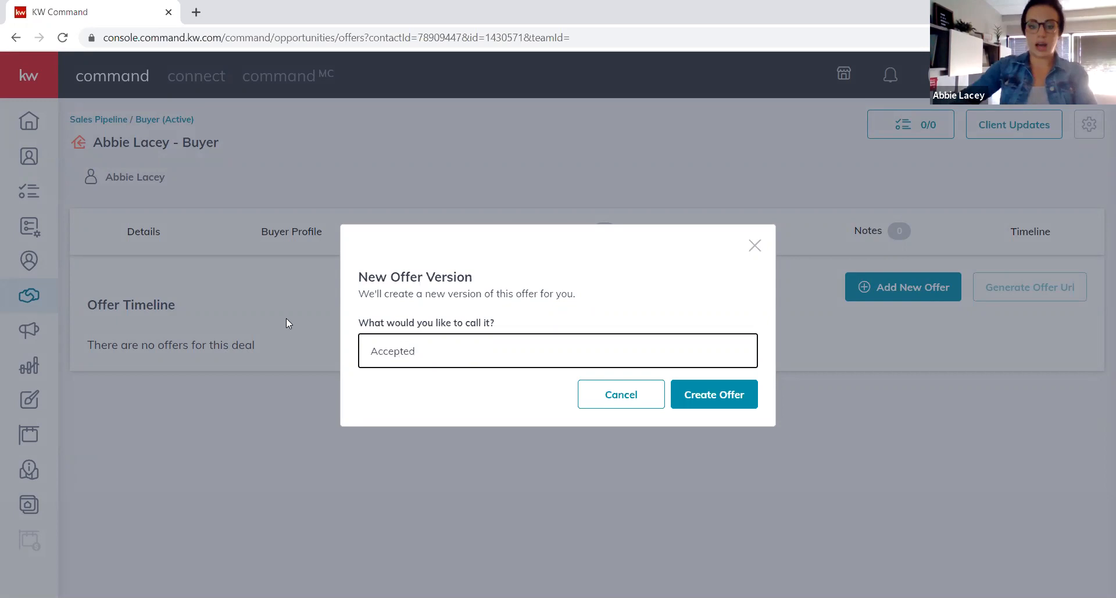
{"action": "left_click", "coordinate": [738, 395]}
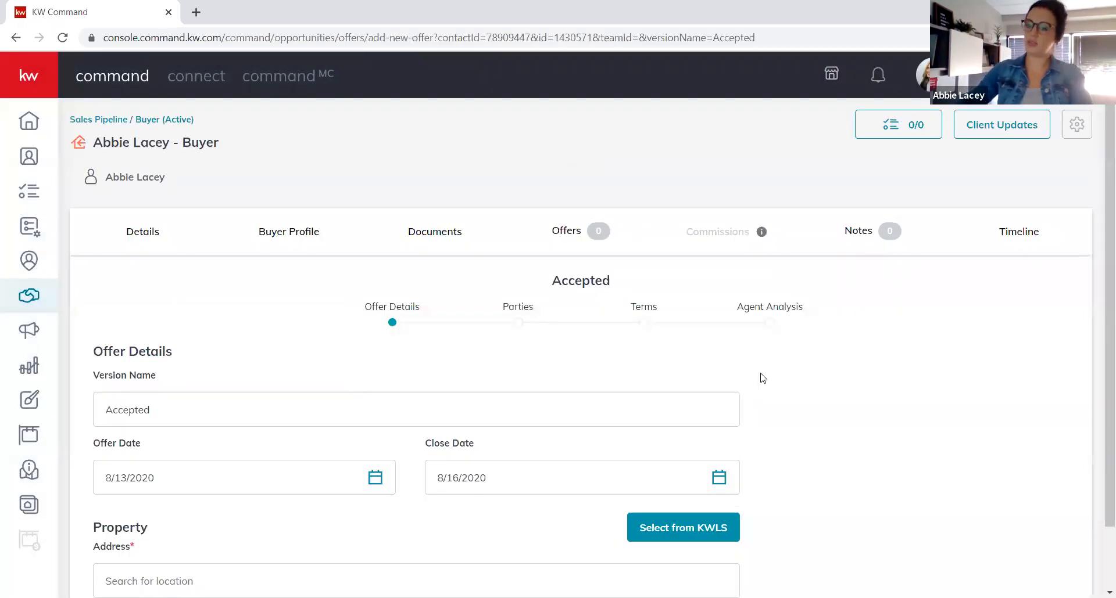
Set the offer's property address from the search suggestion and continue to Parties.
{"action": "scroll", "coordinate": [944, 388], "scroll_direction": "down", "scroll_amount": 1}
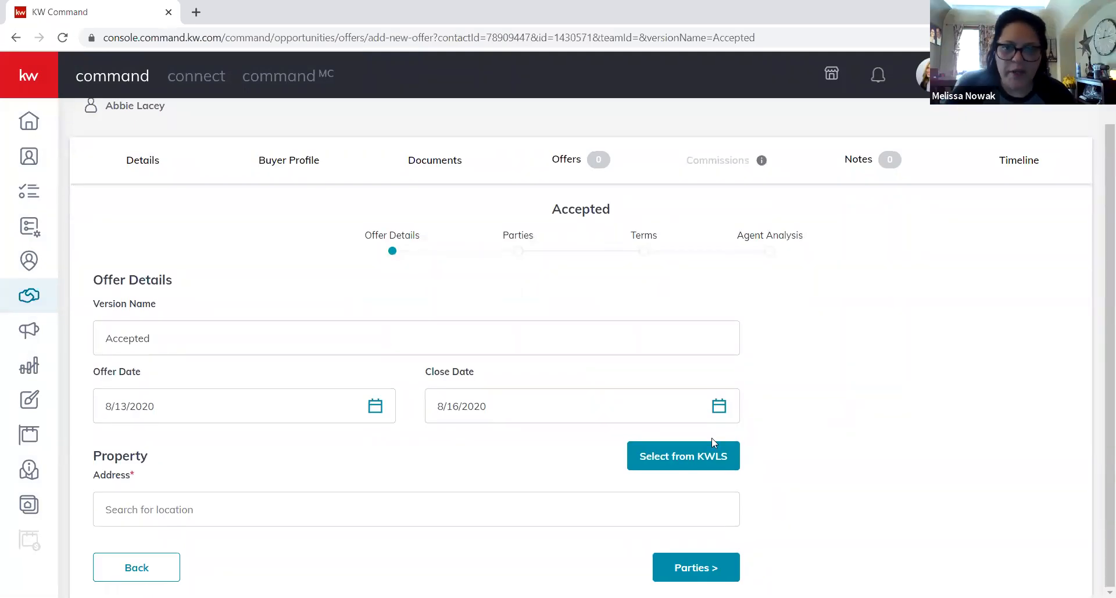
{"action": "left_click", "coordinate": [360, 523]}
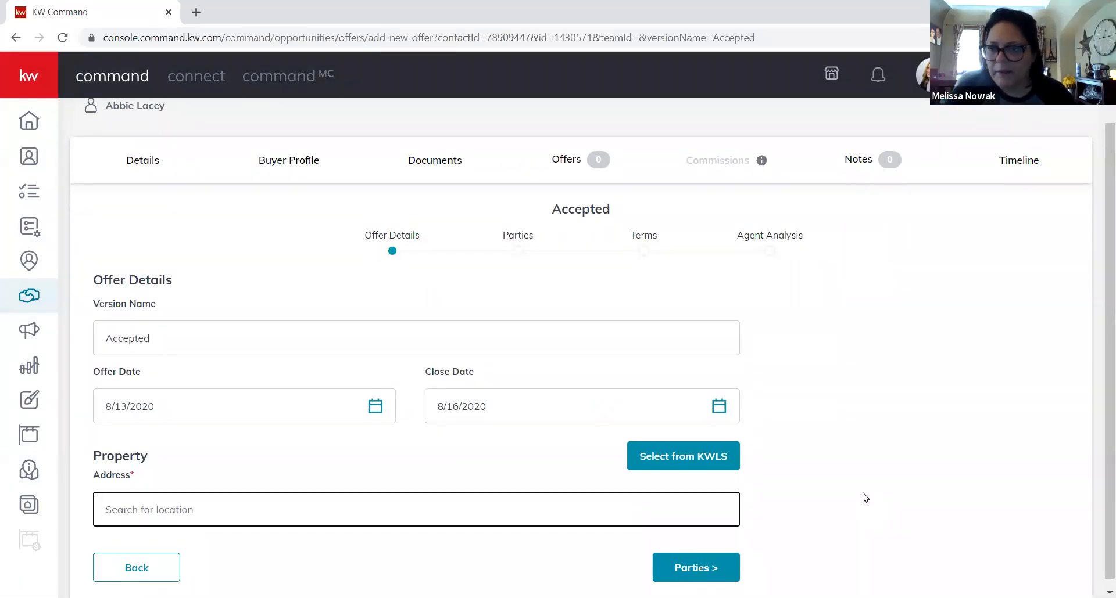
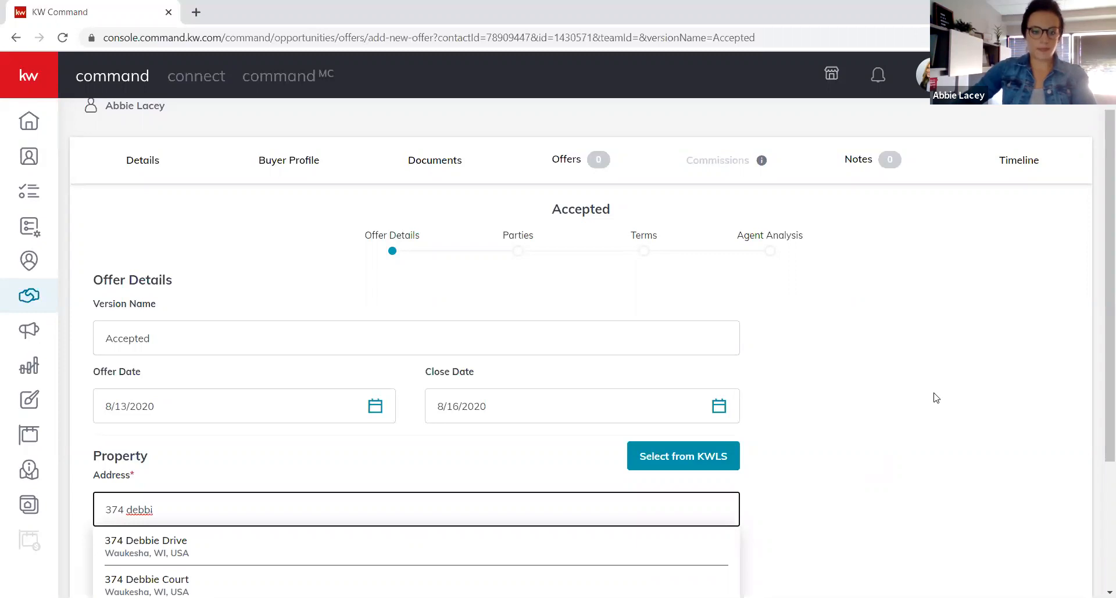
{"action": "left_click", "coordinate": [147, 549]}
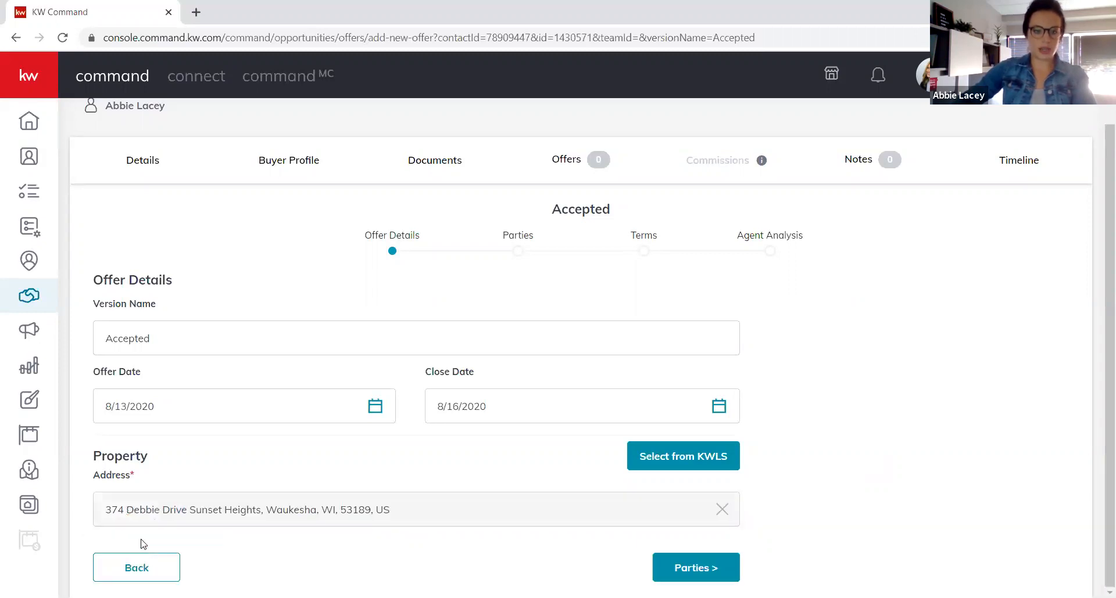
{"action": "left_click", "coordinate": [701, 569]}
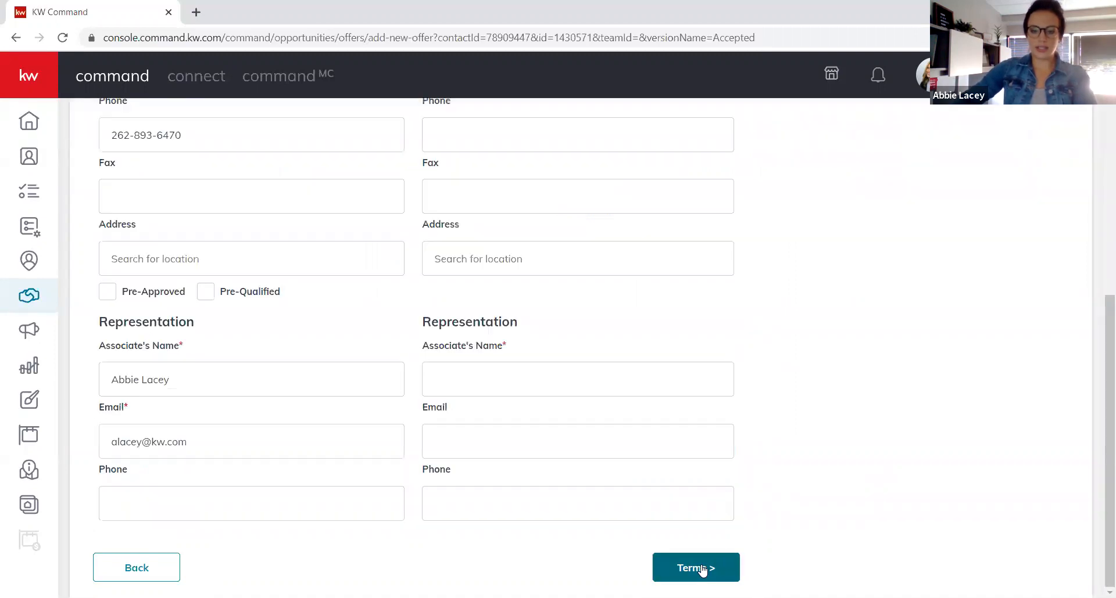
Enter the seller's full name in the Seller Name field.
{"action": "scroll", "coordinate": [828, 450], "scroll_direction": "up", "scroll_amount": 3}
{"action": "scroll", "coordinate": [854, 458], "scroll_direction": "up", "scroll_amount": 3}
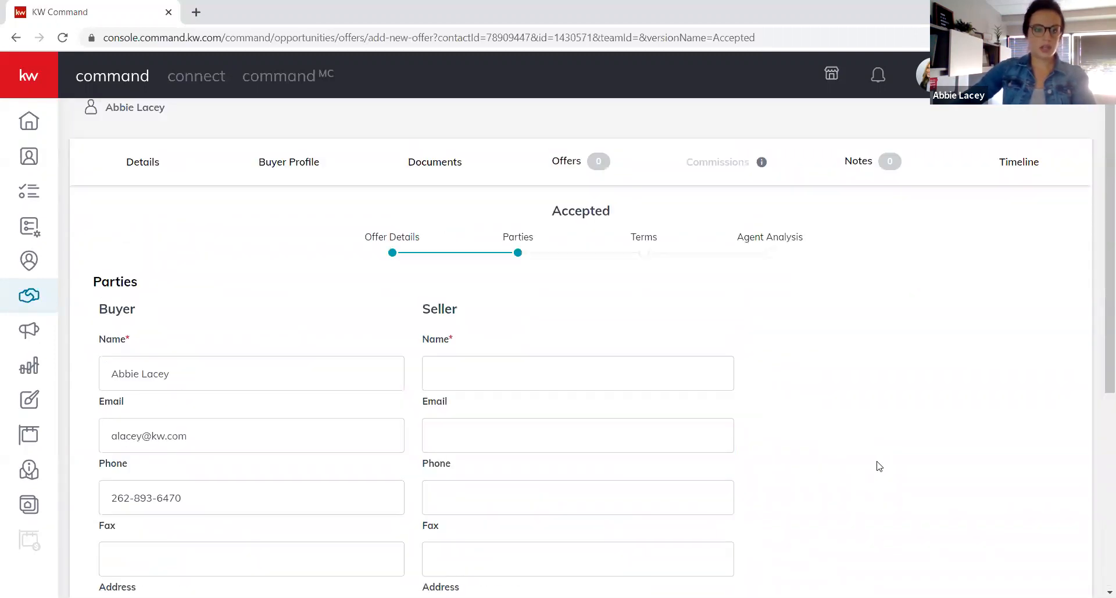
{"action": "left_click", "coordinate": [220, 301]}
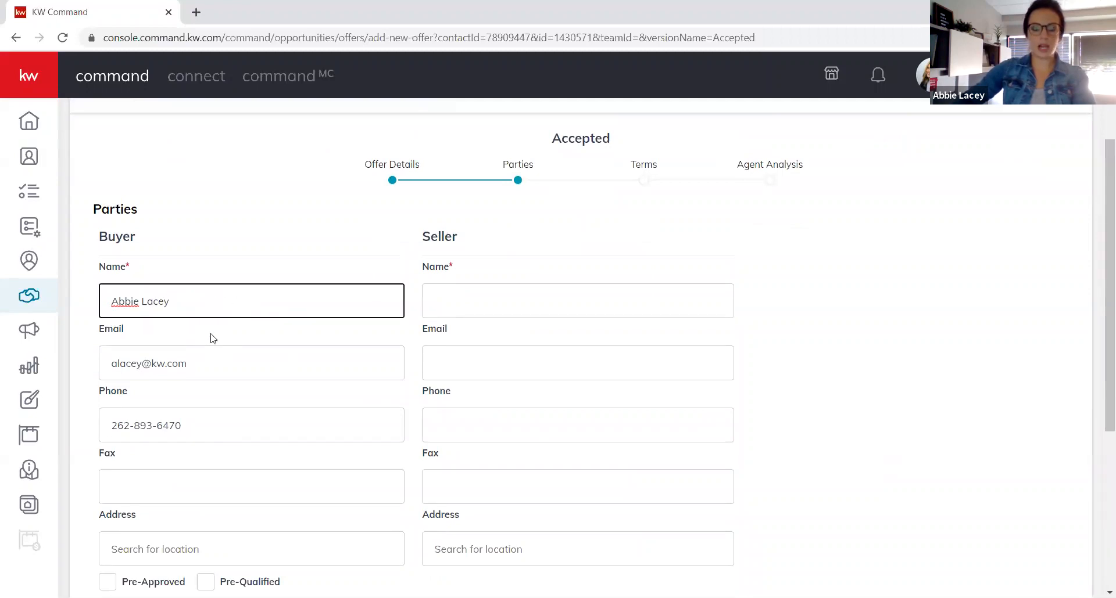
{"action": "left_click", "coordinate": [456, 299]}
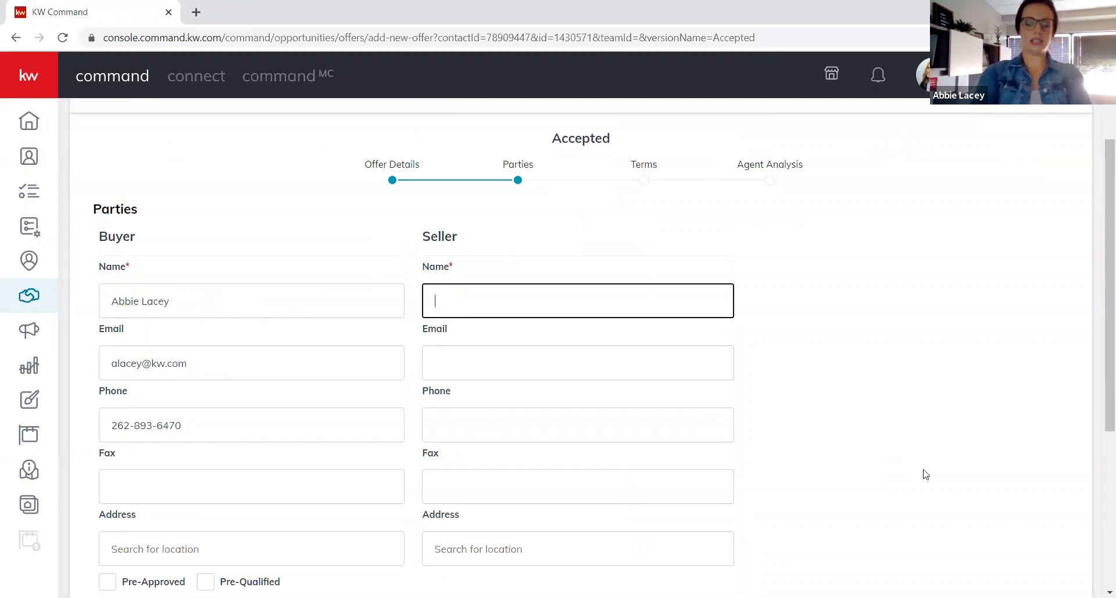
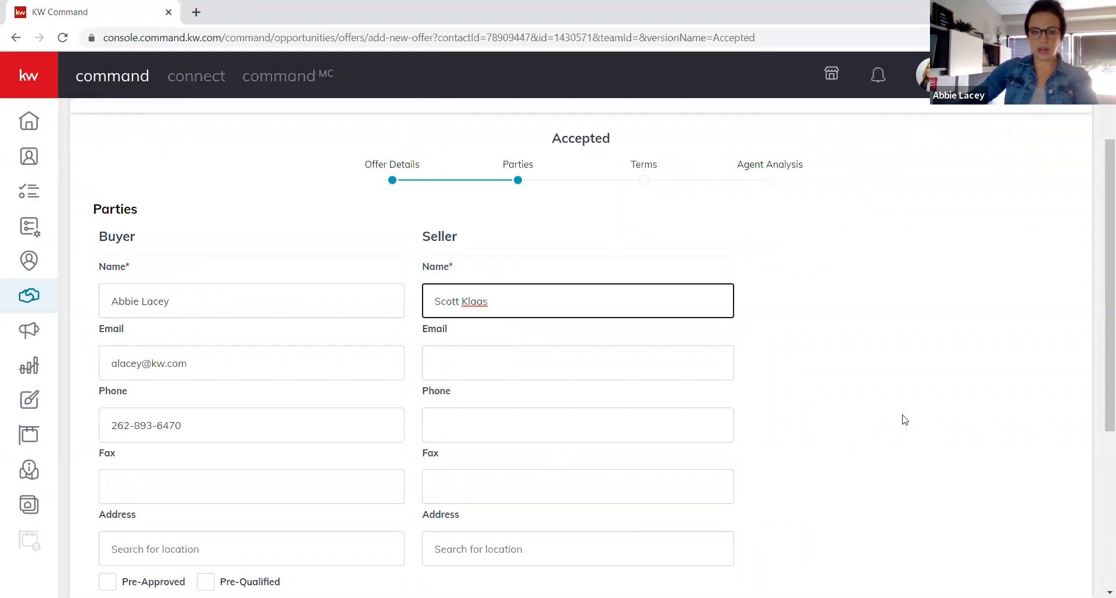
Enter the seller's agent name in the right Associate's Name field, then continue to Terms.
{"action": "scroll", "coordinate": [904, 419], "scroll_direction": "down", "scroll_amount": 1}
{"action": "scroll", "coordinate": [726, 442], "scroll_direction": "down", "scroll_amount": 1}
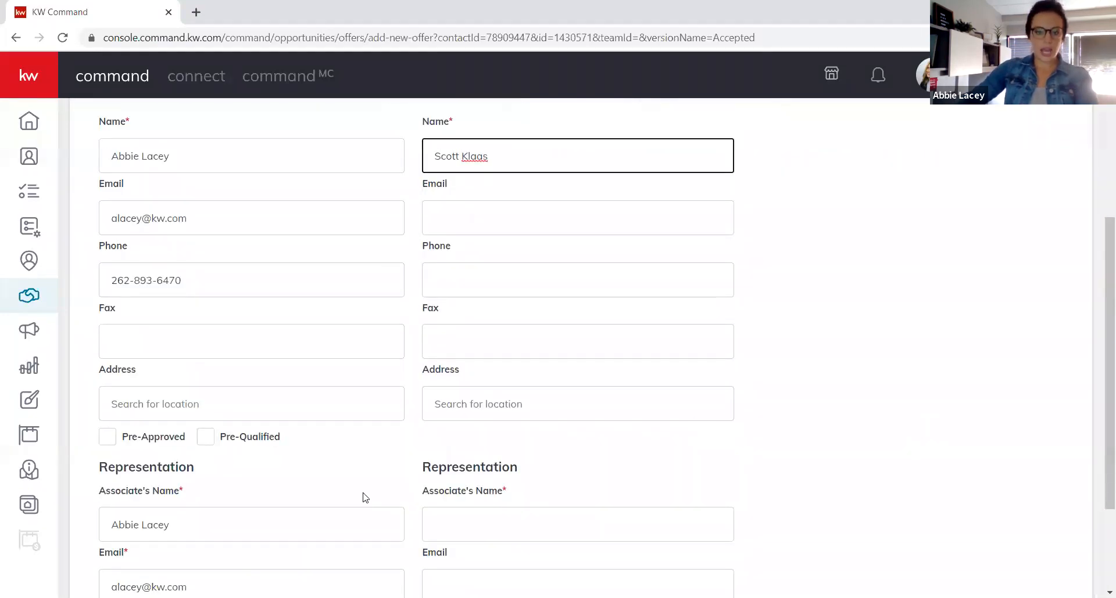
{"action": "scroll", "coordinate": [328, 501], "scroll_direction": "down", "scroll_amount": 2}
{"action": "left_click", "coordinate": [182, 380]}
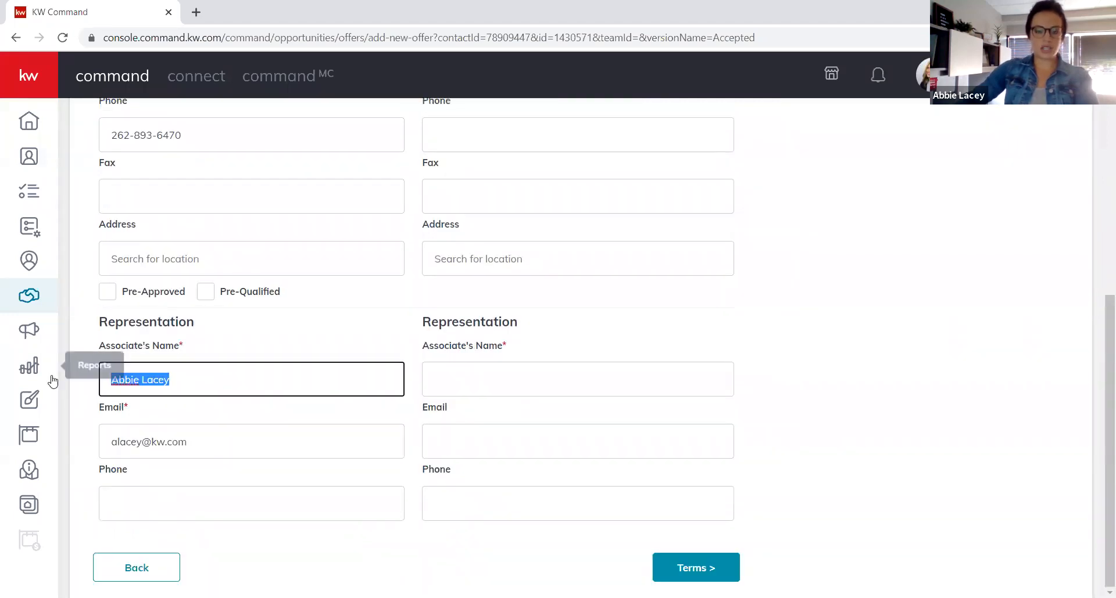
{"action": "left_click", "coordinate": [478, 385]}
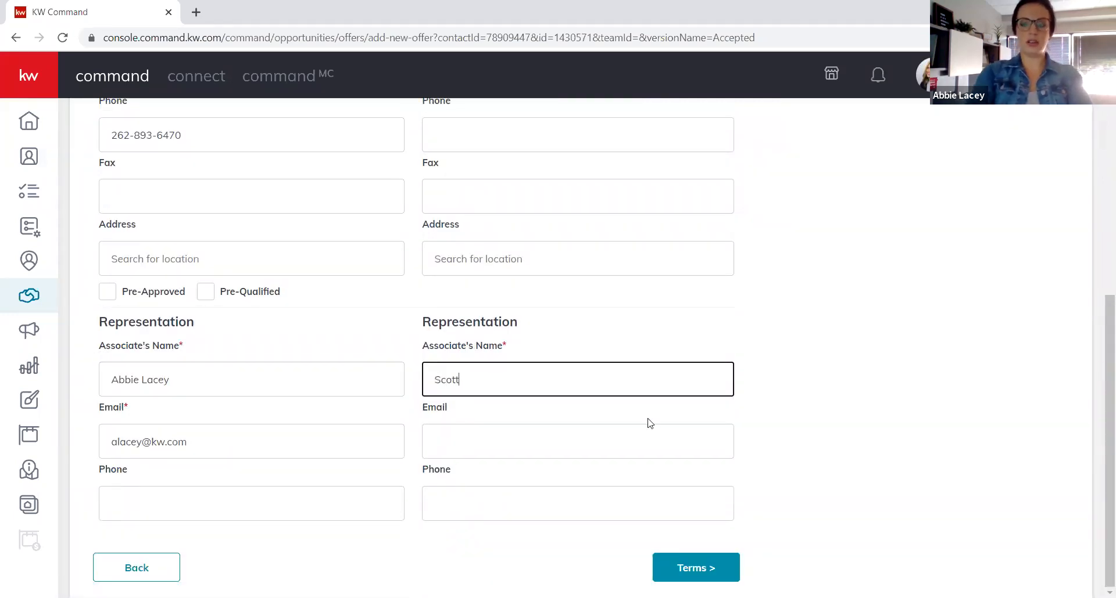
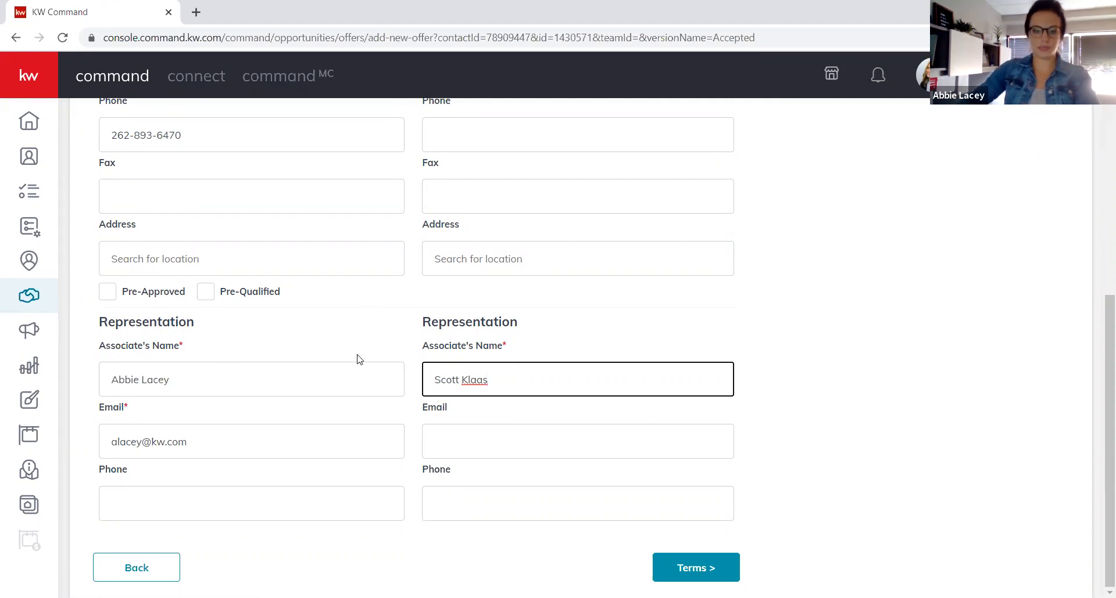
{"action": "left_click", "coordinate": [690, 568]}
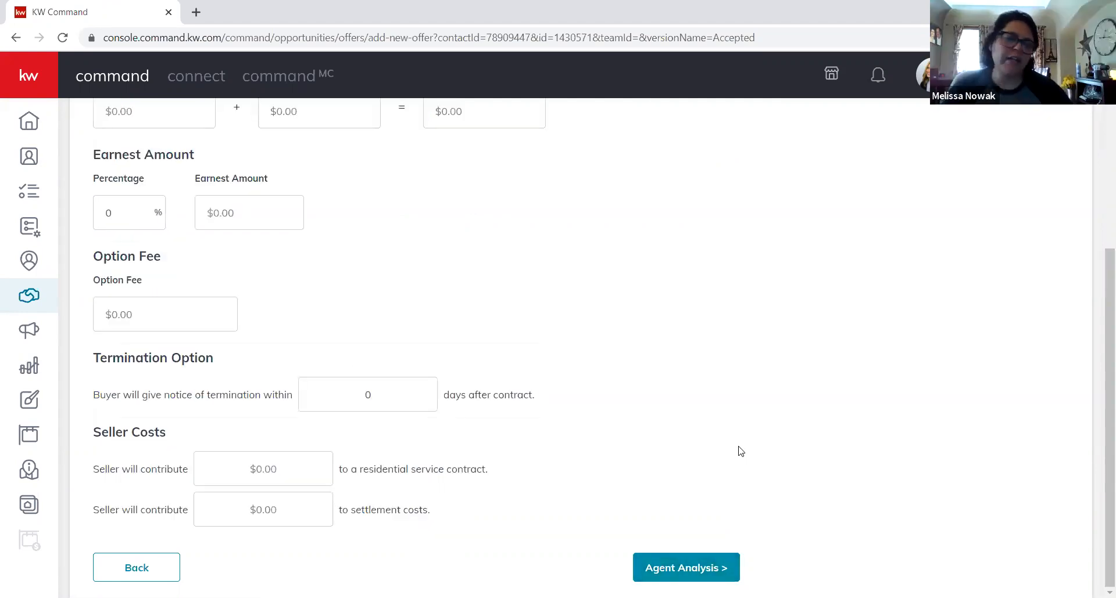
Enter a Cash amount of 200,000 and a Finance Amount of 150000.
{"action": "scroll", "coordinate": [690, 423], "scroll_direction": "up", "scroll_amount": 4}
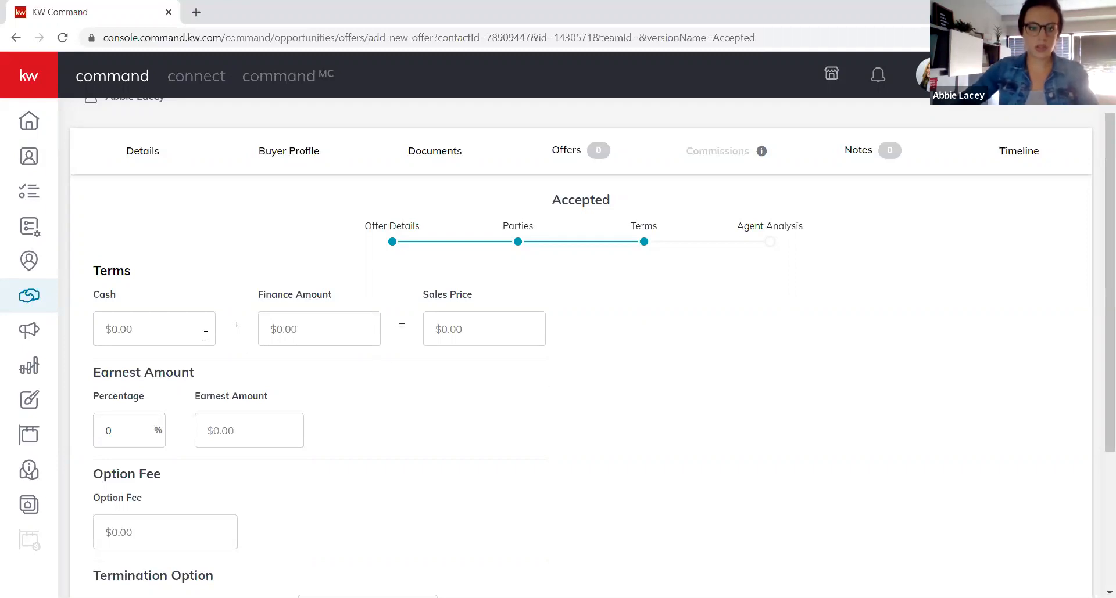
{"action": "left_click", "coordinate": [173, 332]}
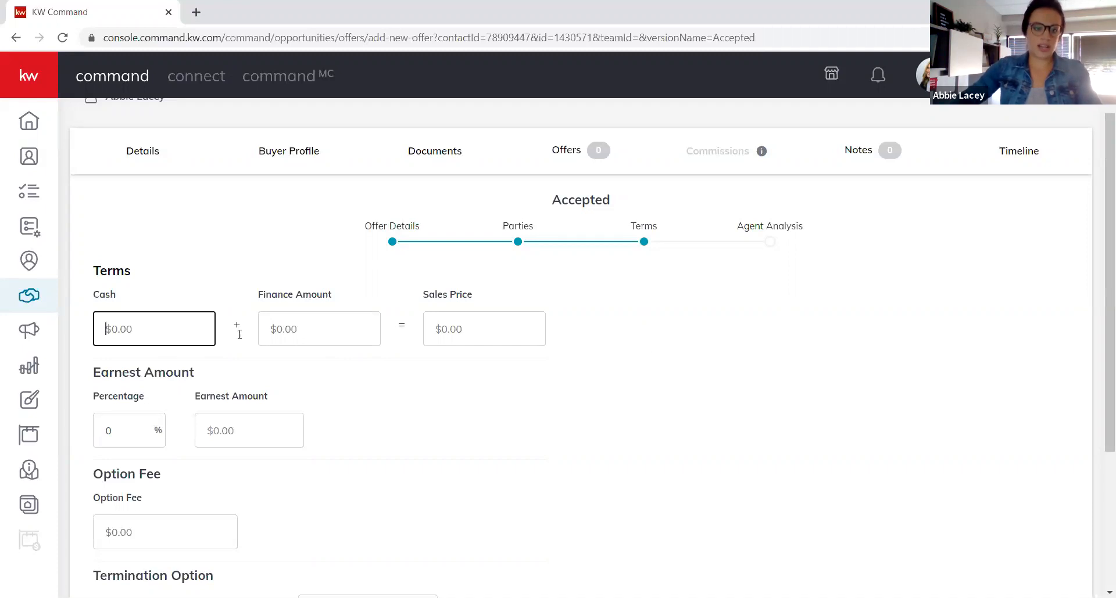
{"action": "type", "text": "200,000"}
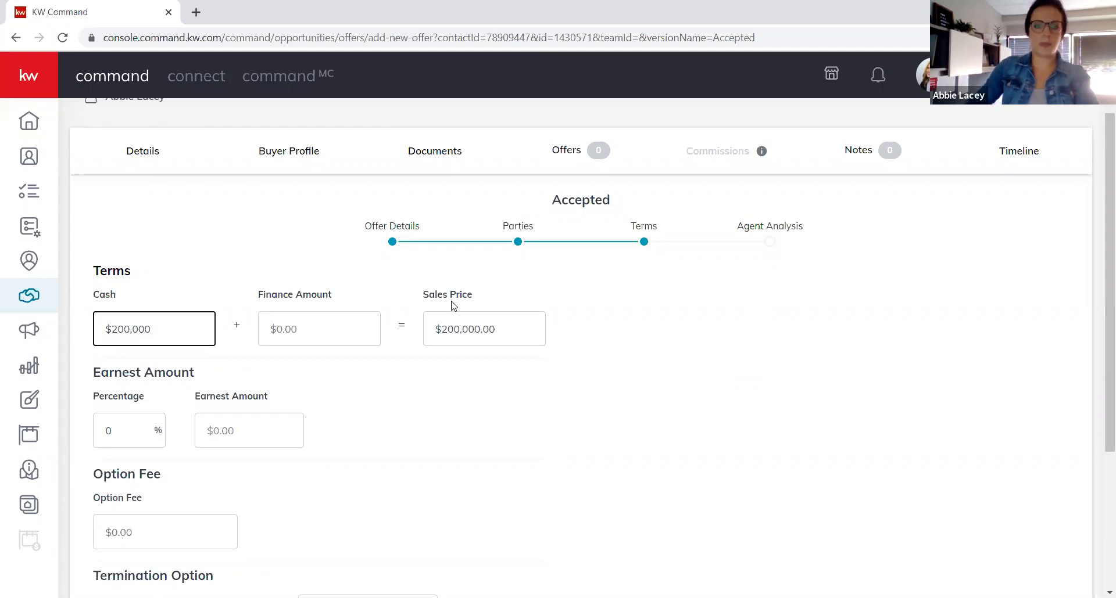
{"action": "left_click", "coordinate": [354, 332]}
{"action": "type", "text": "1500000"}
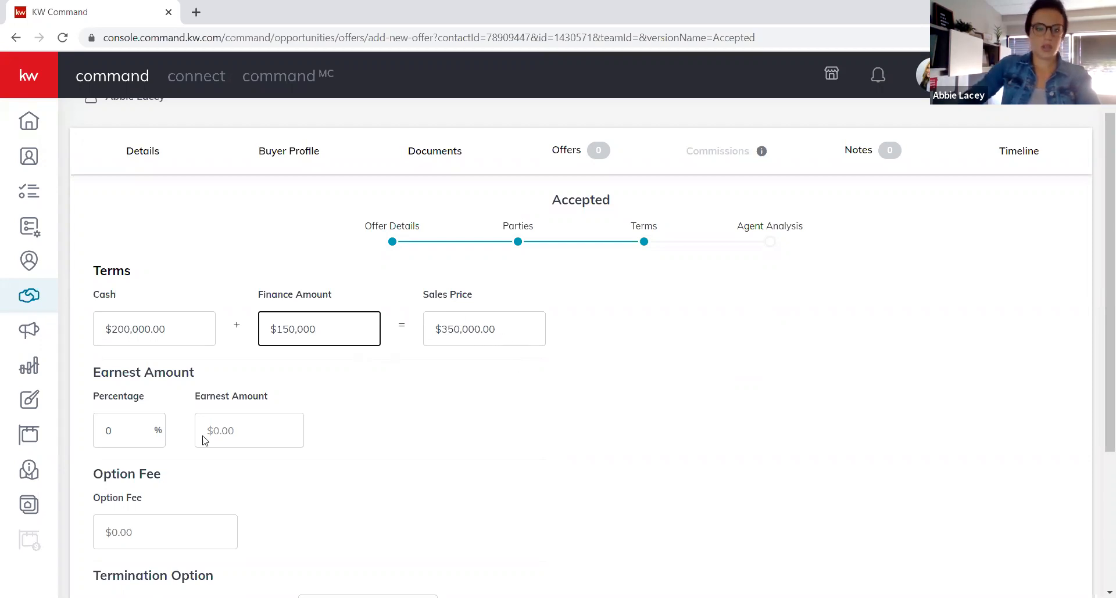
Set the Earnest Percentage to 2 and continue to Agent Analysis.
{"action": "scroll", "coordinate": [224, 464], "scroll_direction": "down", "scroll_amount": 1}
{"action": "left_click", "coordinate": [106, 358]}
{"action": "double_click", "coordinate": [107, 358]}
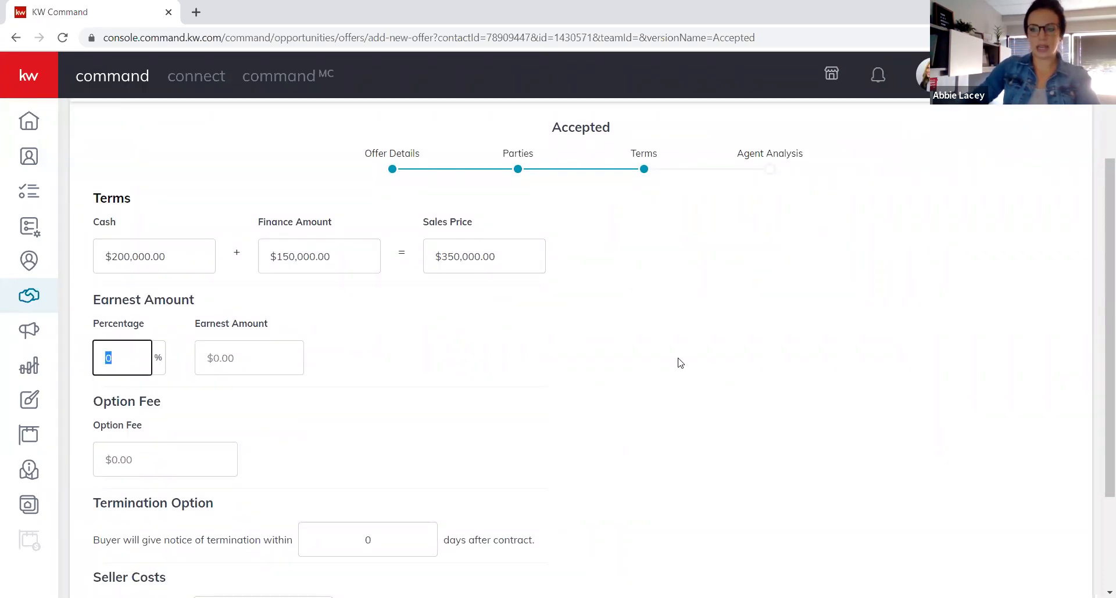
{"action": "type", "text": "2"}
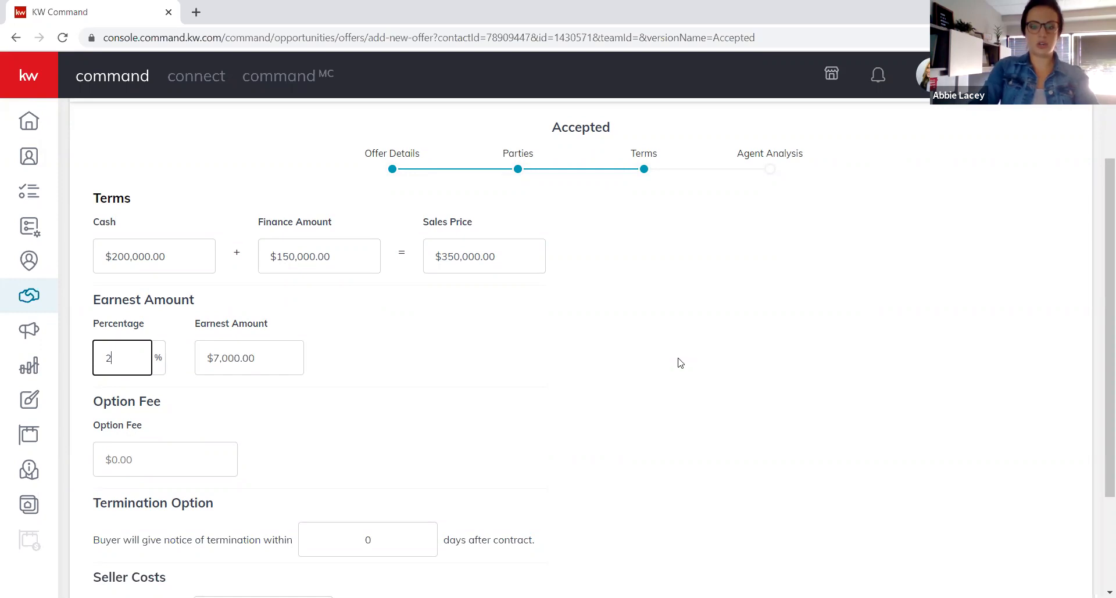
{"action": "left_click", "coordinate": [574, 395]}
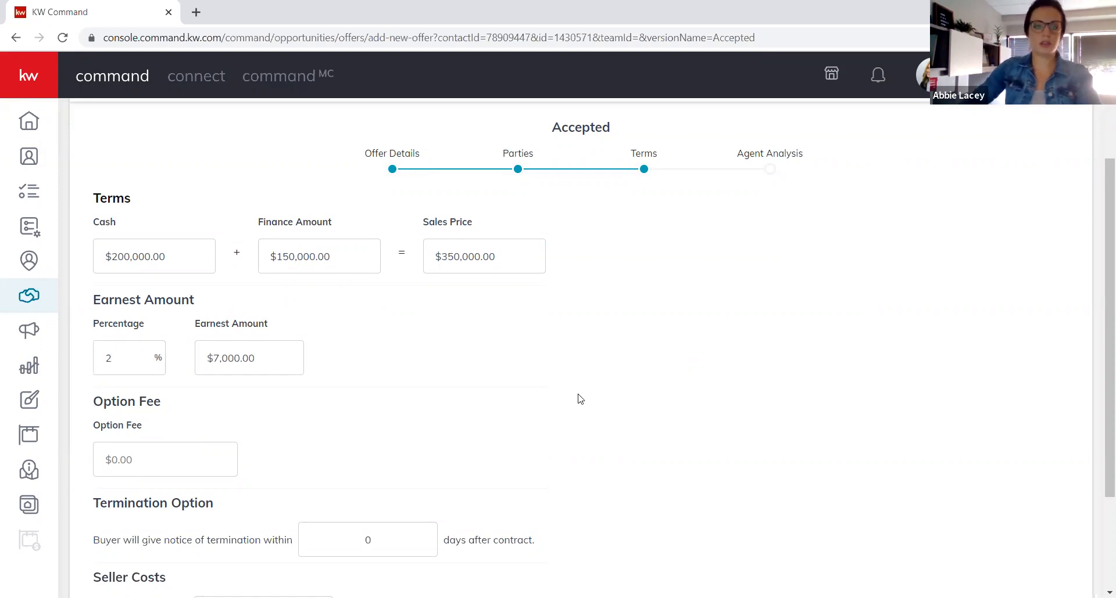
{"action": "scroll", "coordinate": [580, 381], "scroll_direction": "down", "scroll_amount": 2}
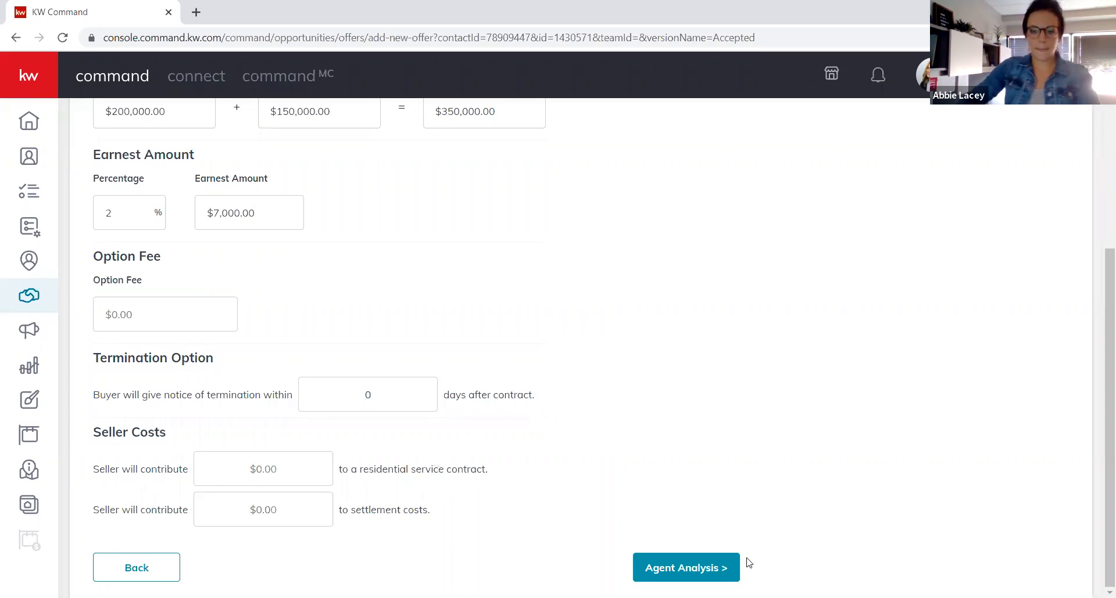
{"action": "left_click", "coordinate": [718, 569]}
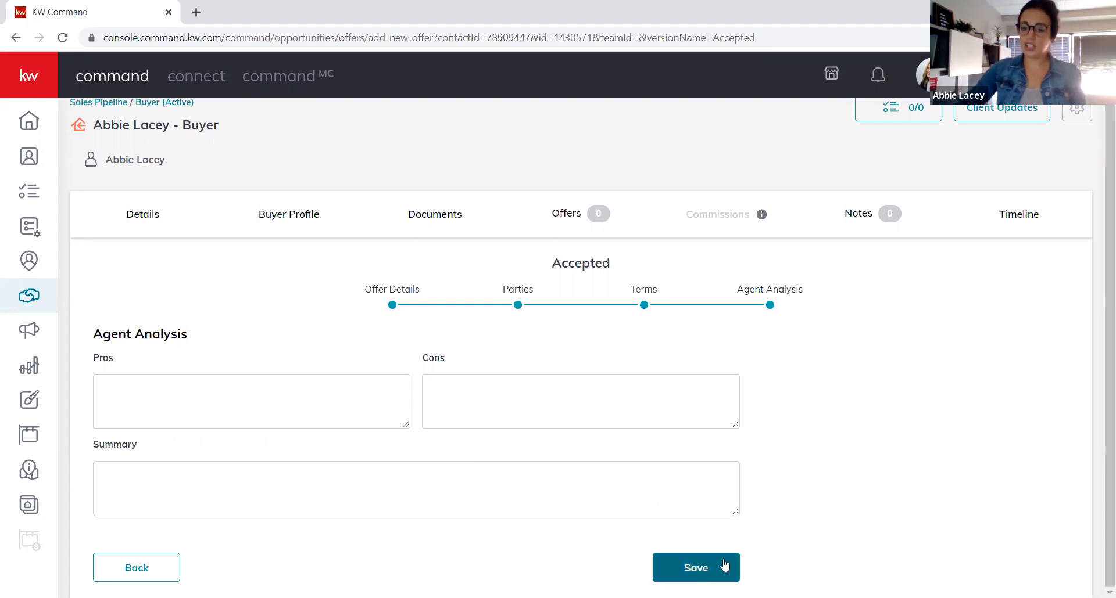
Save the offer with blank analysis and accept the $350,000 offer.
{"action": "left_click", "coordinate": [699, 570]}
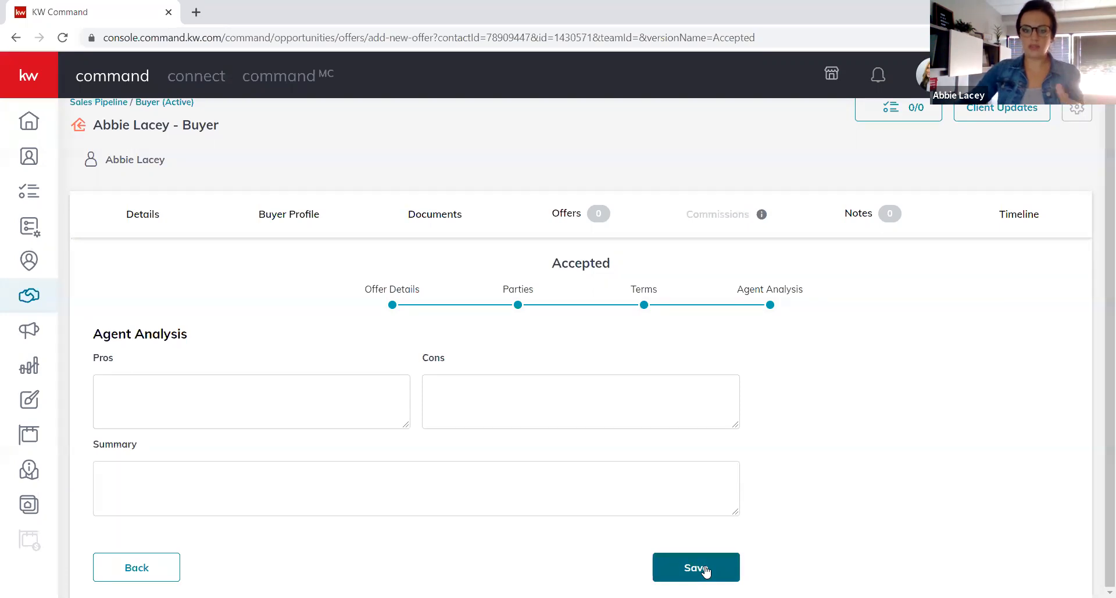
{"action": "left_click", "coordinate": [705, 571]}
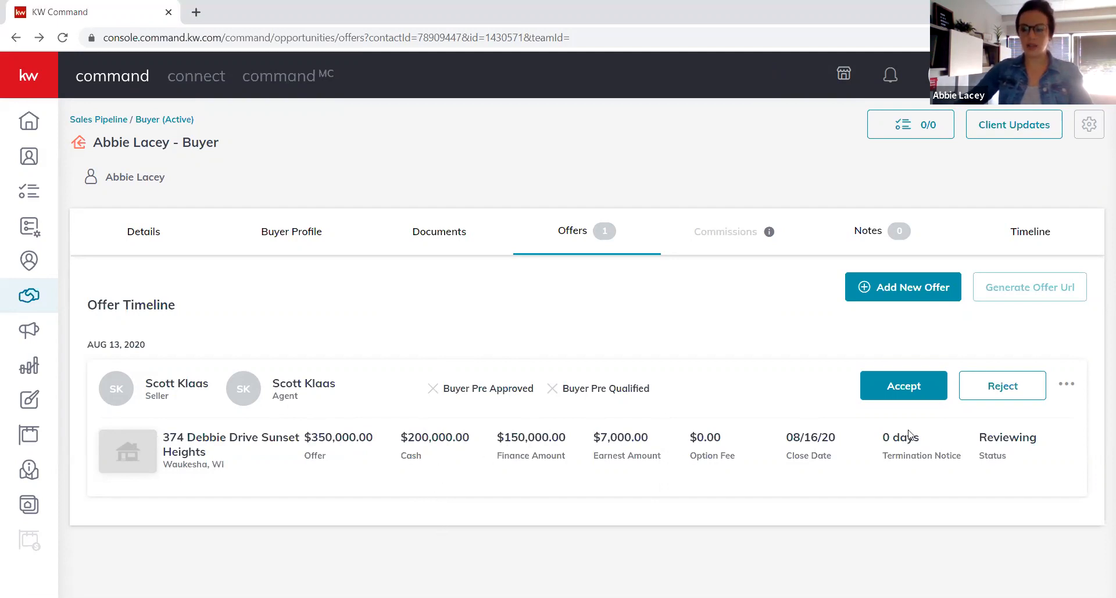
{"action": "left_click", "coordinate": [909, 393]}
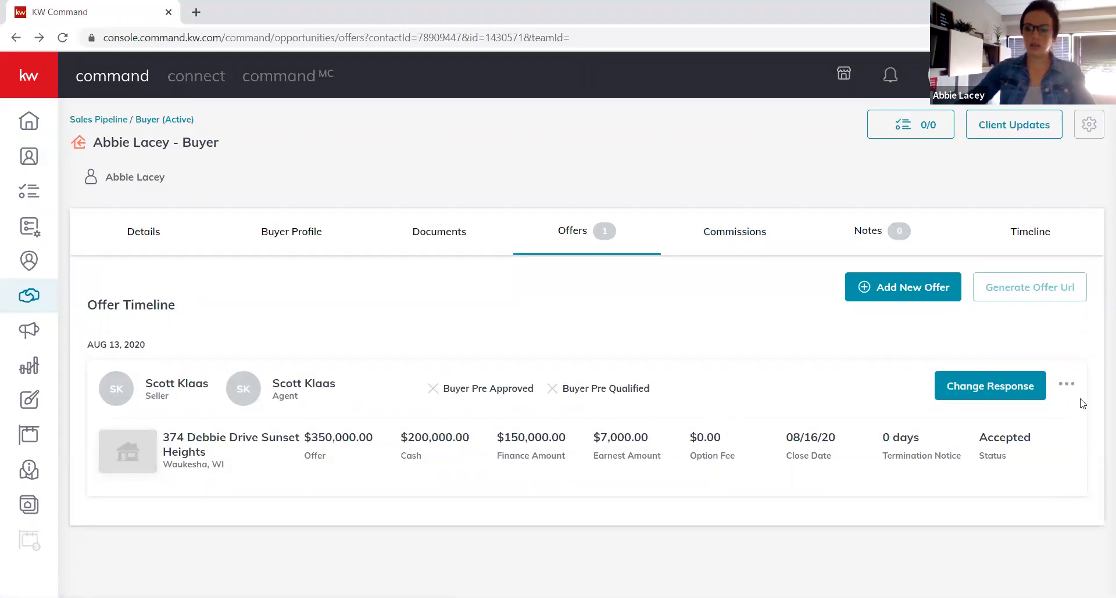
Keep the $350,000 offer Accepted by dismissing the Change Response warning, then show its extra actions.
{"action": "left_click", "coordinate": [987, 400]}
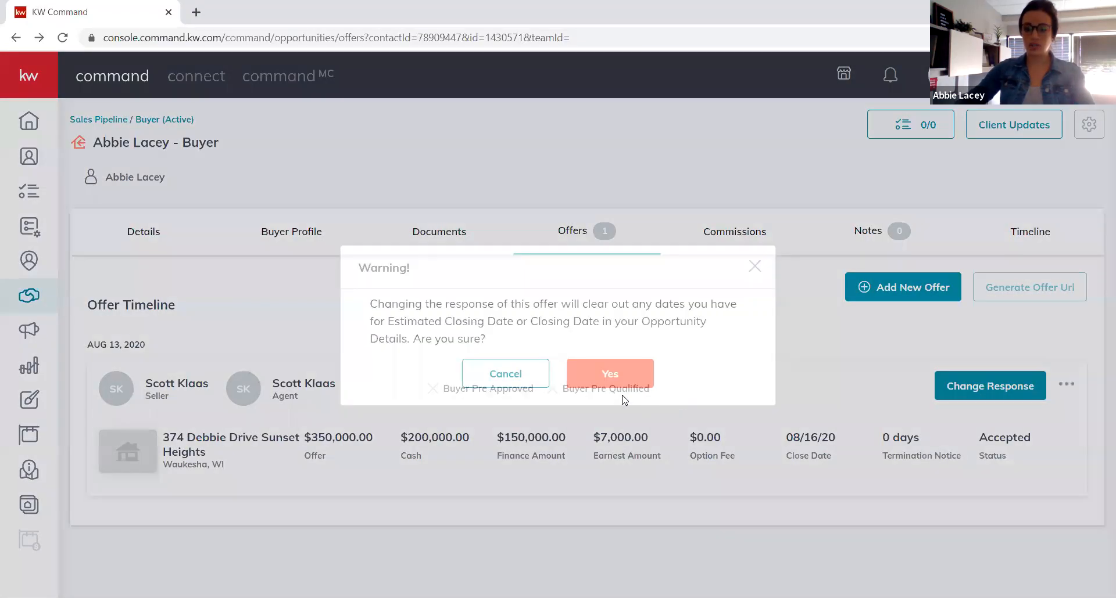
{"action": "left_click", "coordinate": [754, 269]}
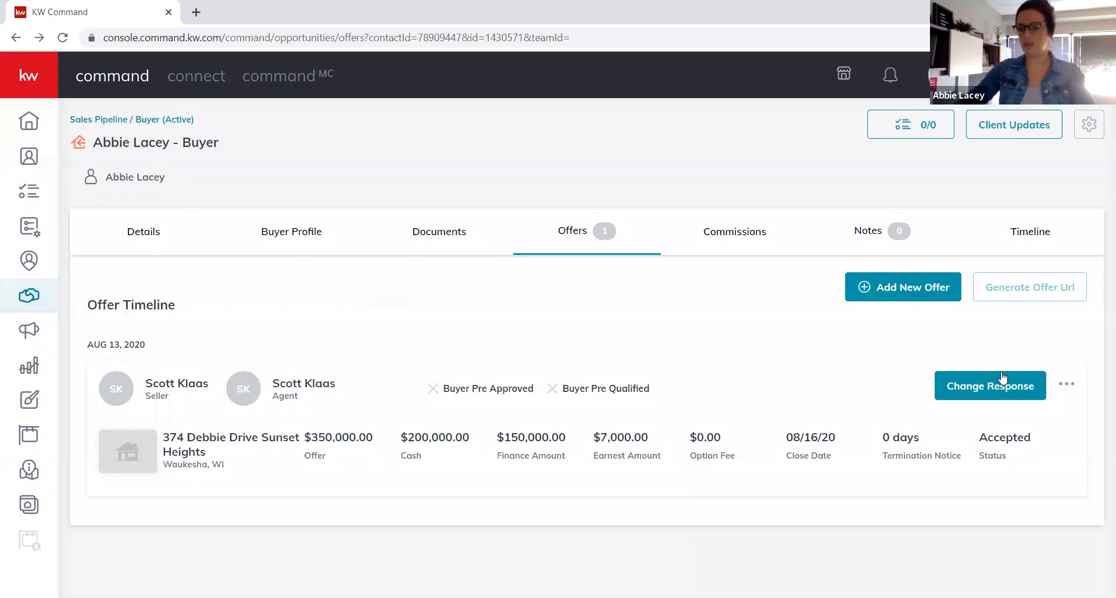
{"action": "left_click", "coordinate": [1070, 387]}
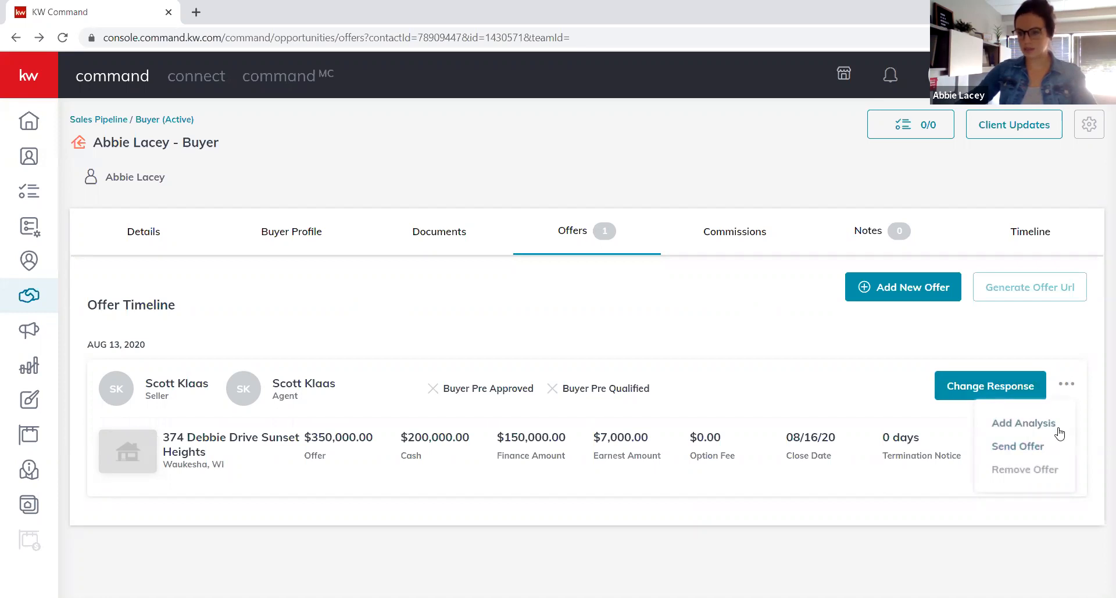
{"action": "left_click", "coordinate": [1034, 449]}
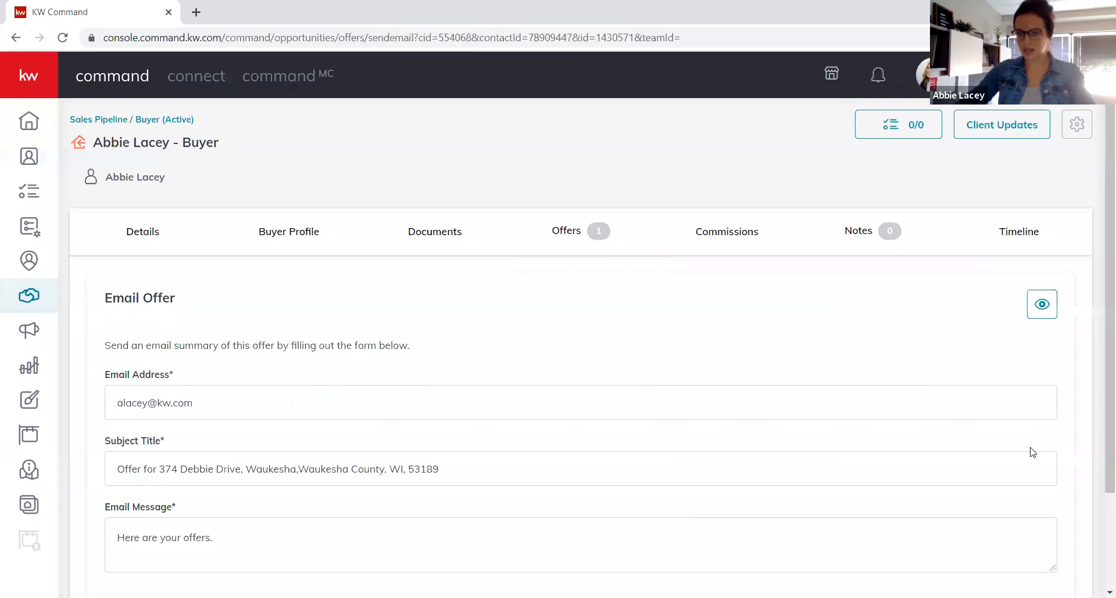
{"action": "scroll", "coordinate": [154, 430], "scroll_direction": "down", "scroll_amount": 2}
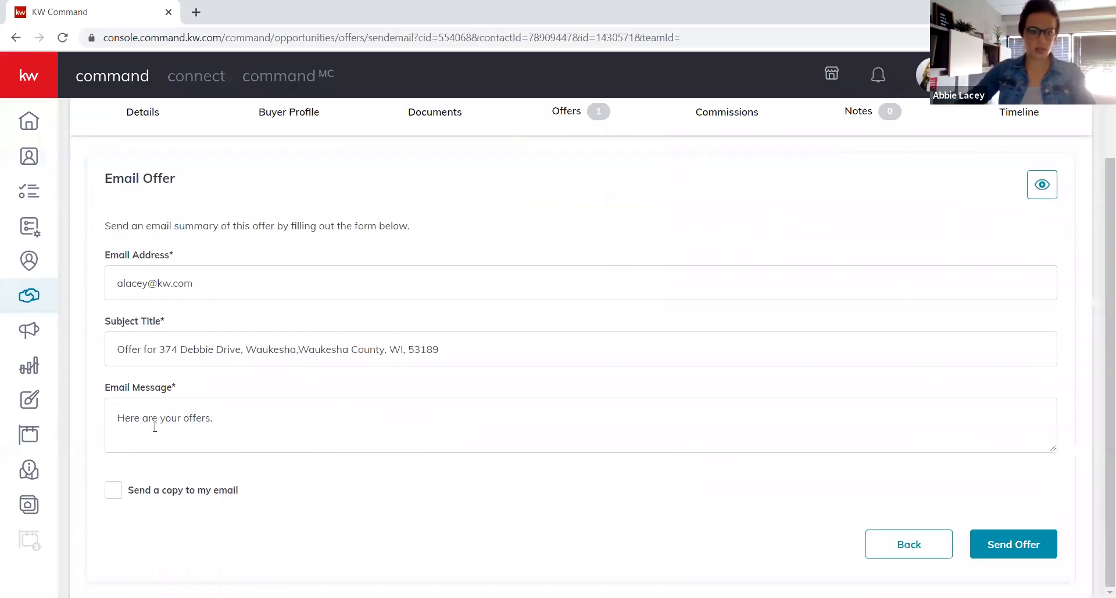
{"action": "scroll", "coordinate": [213, 428], "scroll_direction": "up", "scroll_amount": 2}
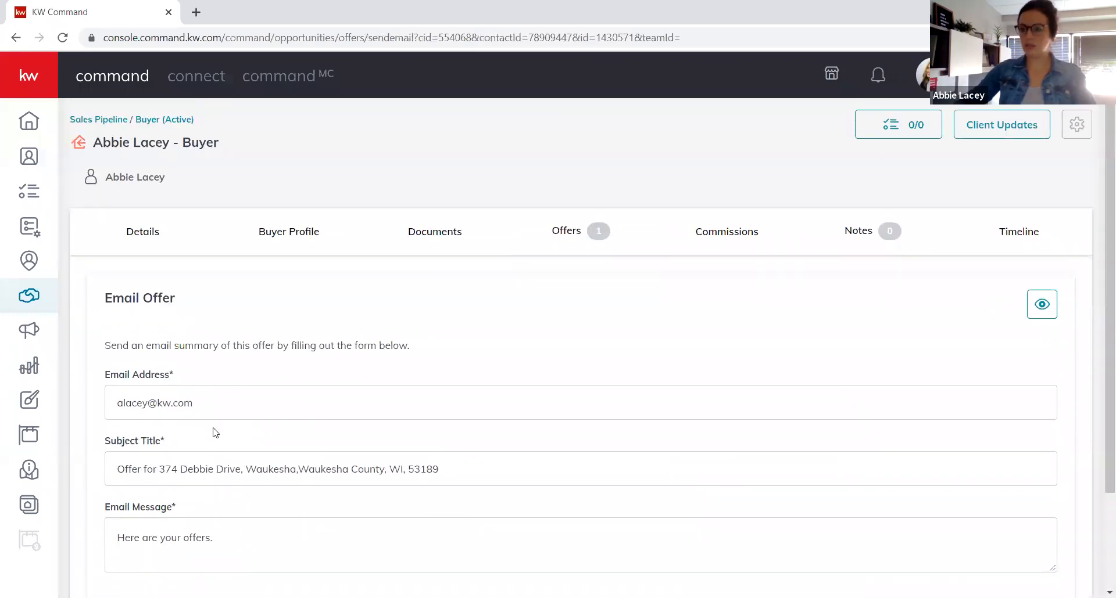
{"action": "scroll", "coordinate": [484, 358], "scroll_direction": "down", "scroll_amount": 1}
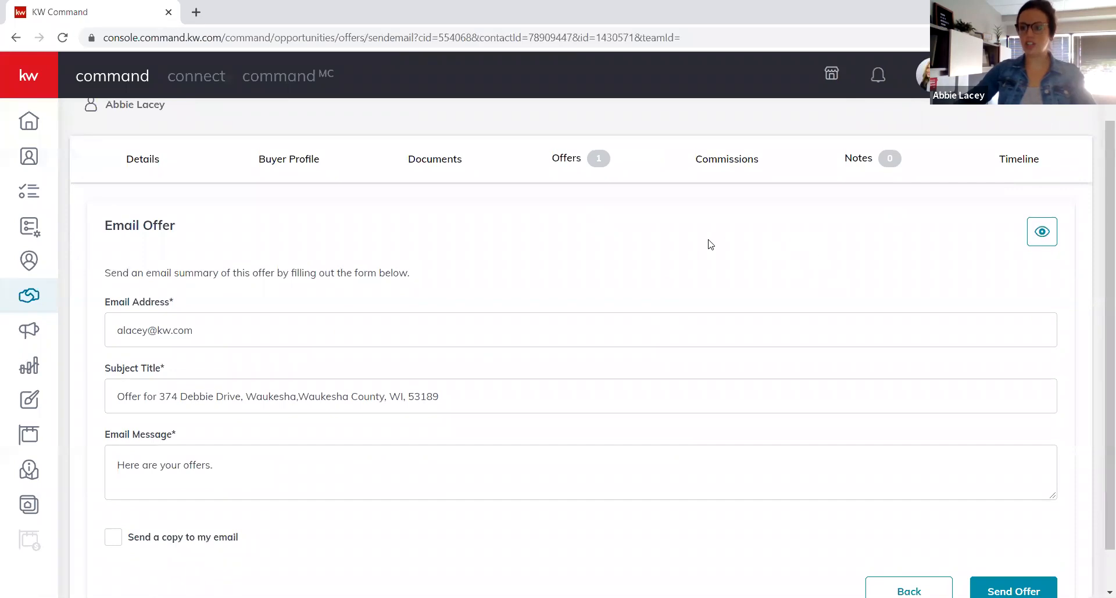
{"action": "right_click", "coordinate": [276, 239]}
{"action": "left_click", "coordinate": [303, 251]}
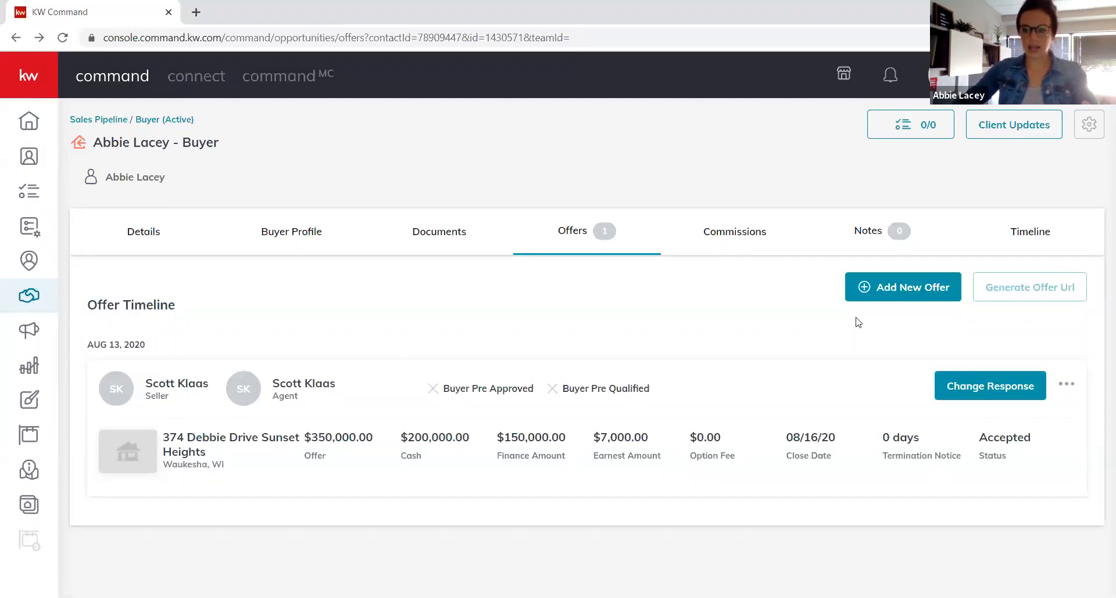
Review the $8,400 commission's General Information editor at 2.4%, cancel it, and reopen it.
{"action": "left_click", "coordinate": [735, 235]}
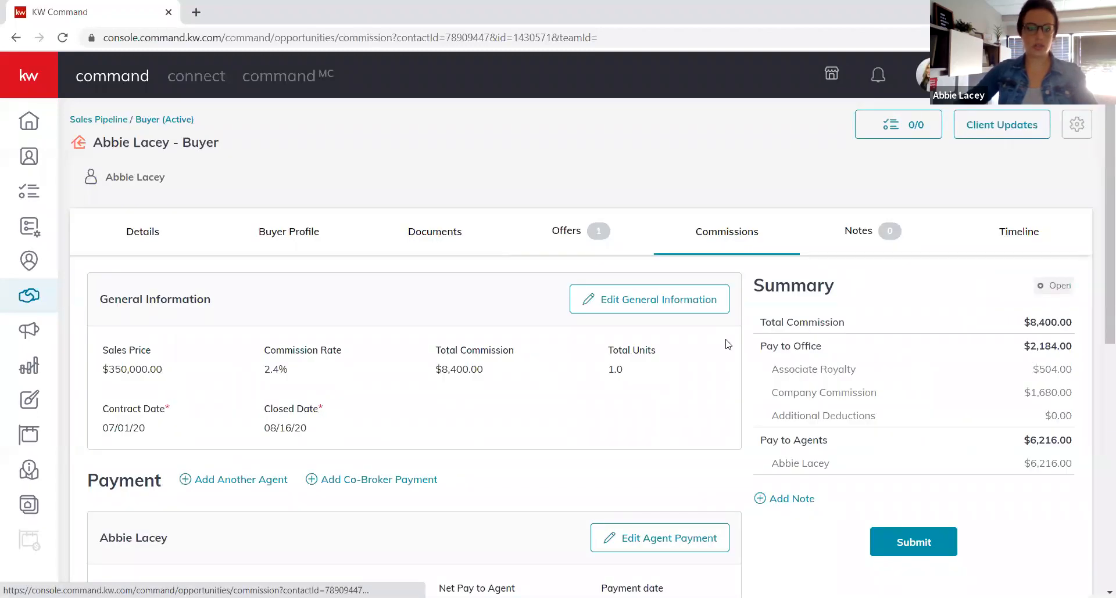
{"action": "scroll", "coordinate": [677, 411], "scroll_direction": "down", "scroll_amount": 1}
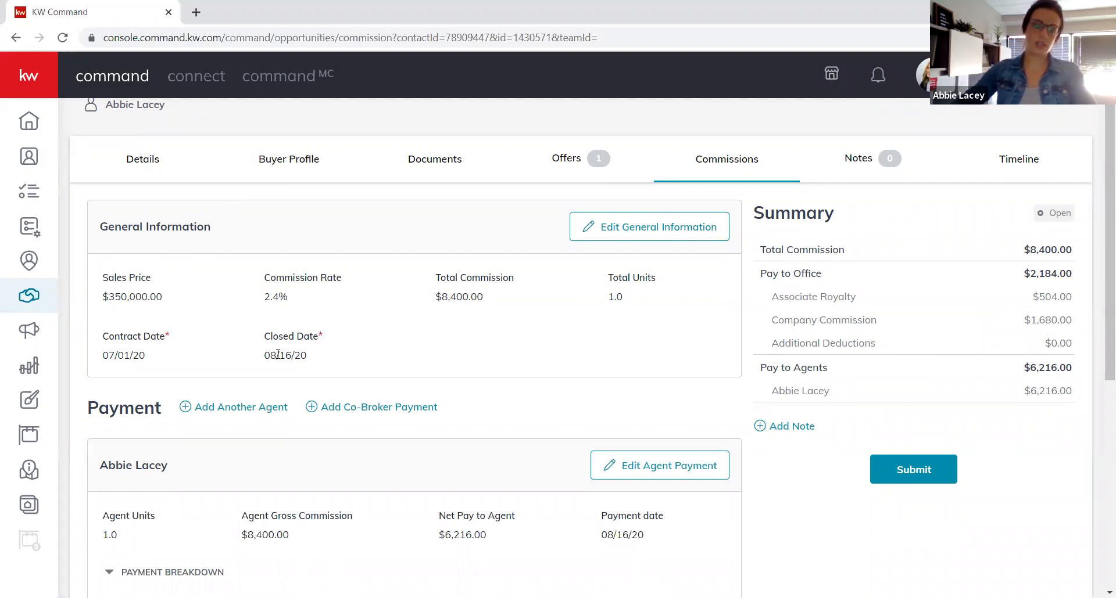
{"action": "left_click", "coordinate": [673, 239]}
{"action": "mouse_move", "coordinate": [688, 460]}
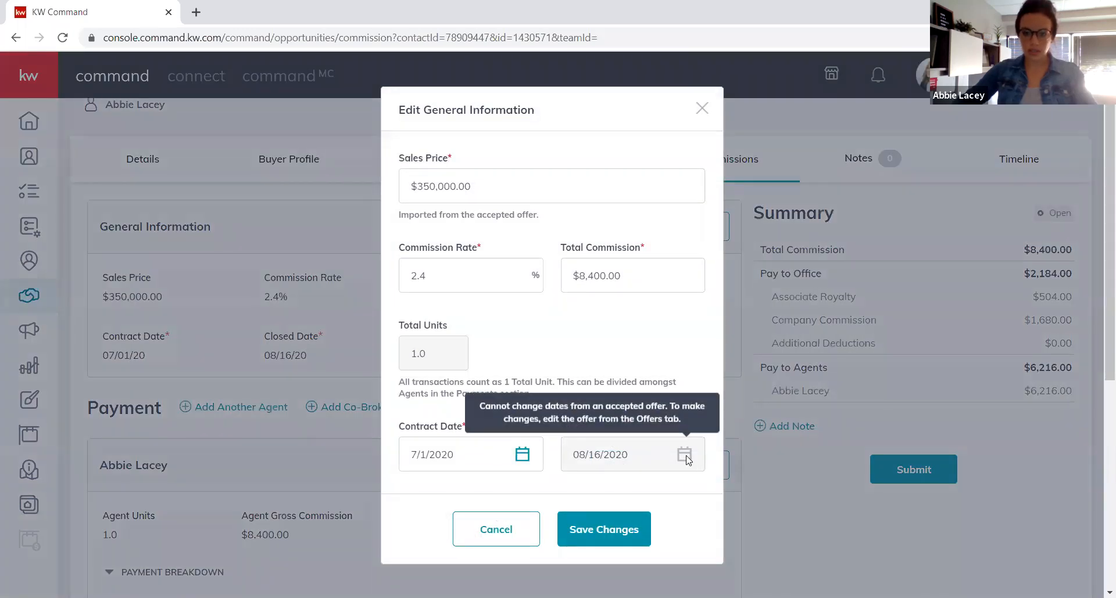
{"action": "left_click", "coordinate": [496, 529]}
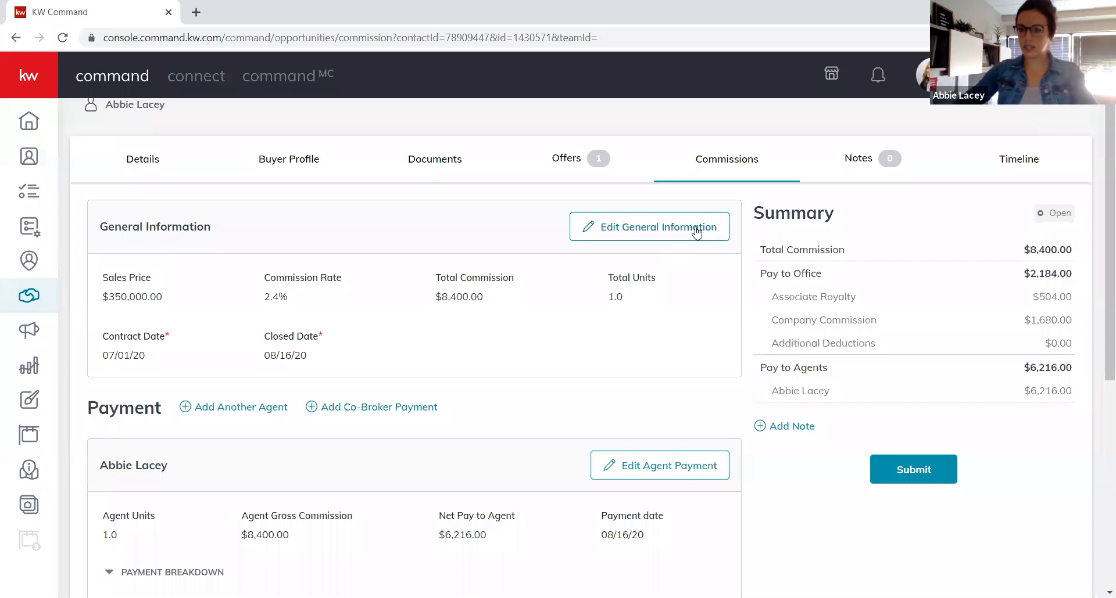
{"action": "left_click", "coordinate": [697, 233]}
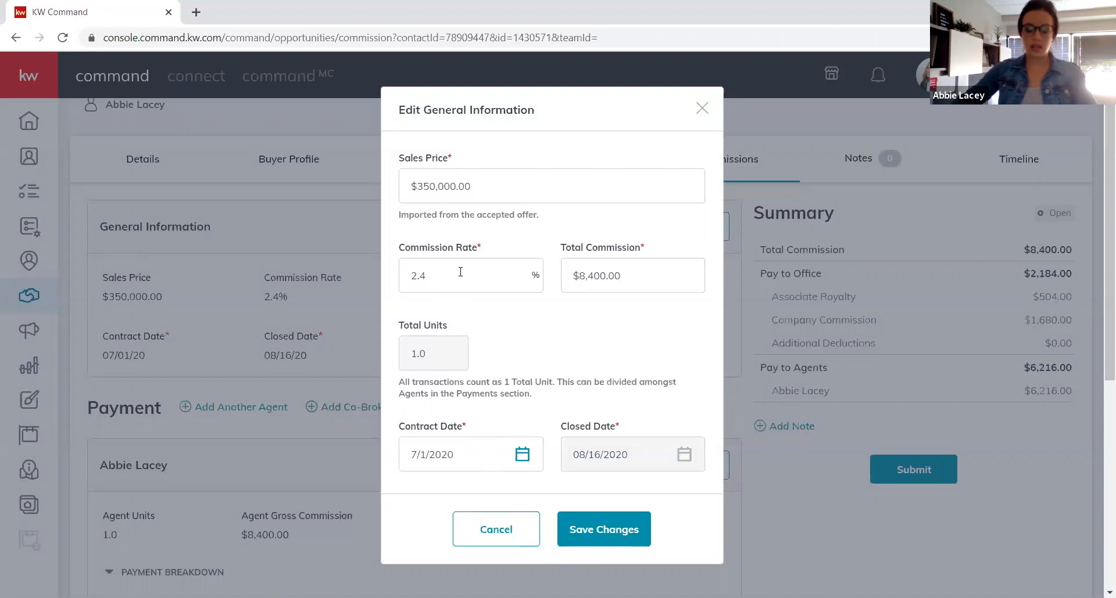
Replace the 2.4% commission rate and enter a $2,500 total commission, giving a 0.71% rate.
{"action": "double_click", "coordinate": [478, 274]}
{"action": "type", "text": "2"}
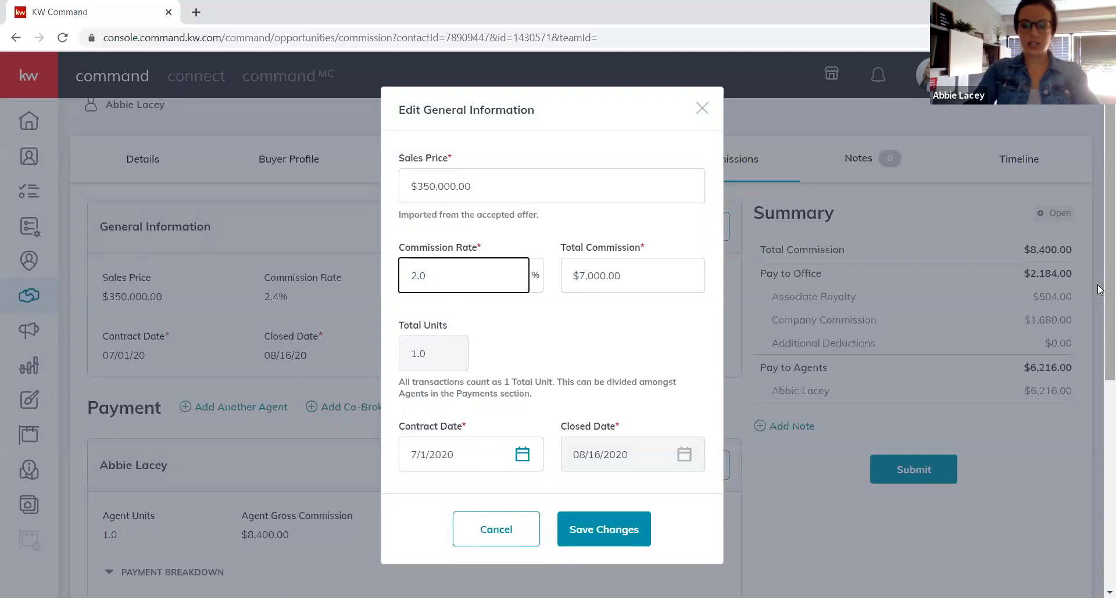
{"action": "key", "text": "Tab"}
{"action": "key", "text": "Tab"}
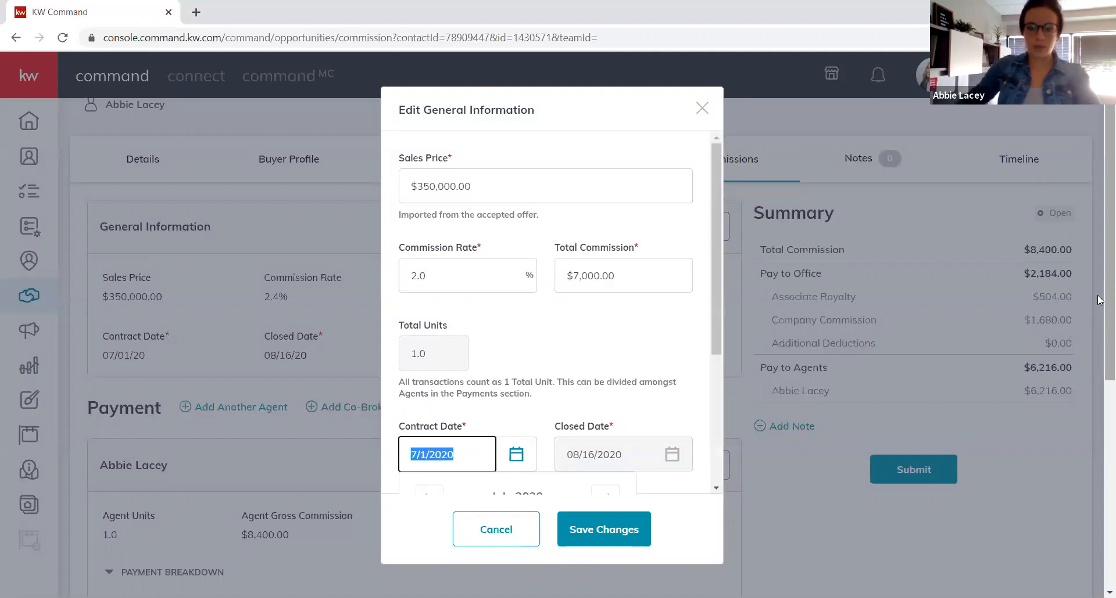
{"action": "left_click", "coordinate": [507, 284]}
{"action": "double_click", "coordinate": [508, 283]}
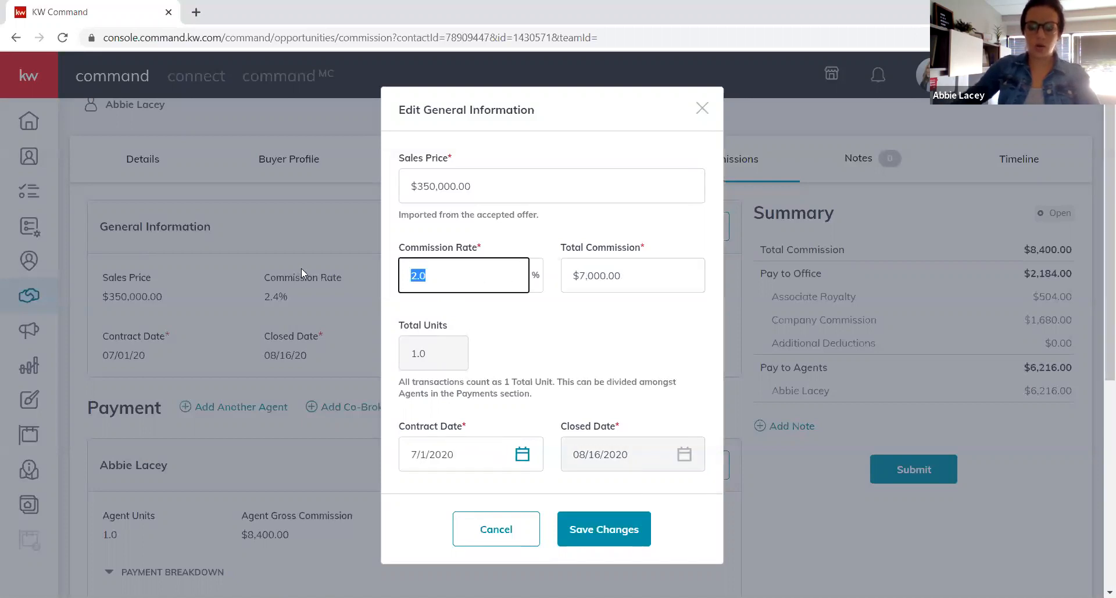
{"action": "key", "text": "BackSpace"}
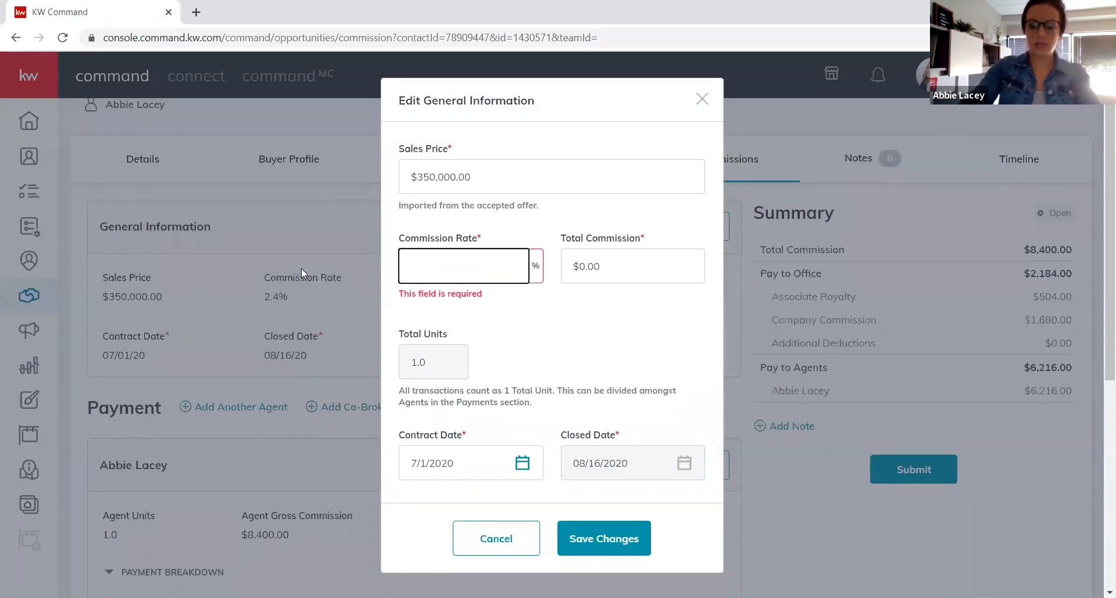
{"action": "type", "text": "1.0"}
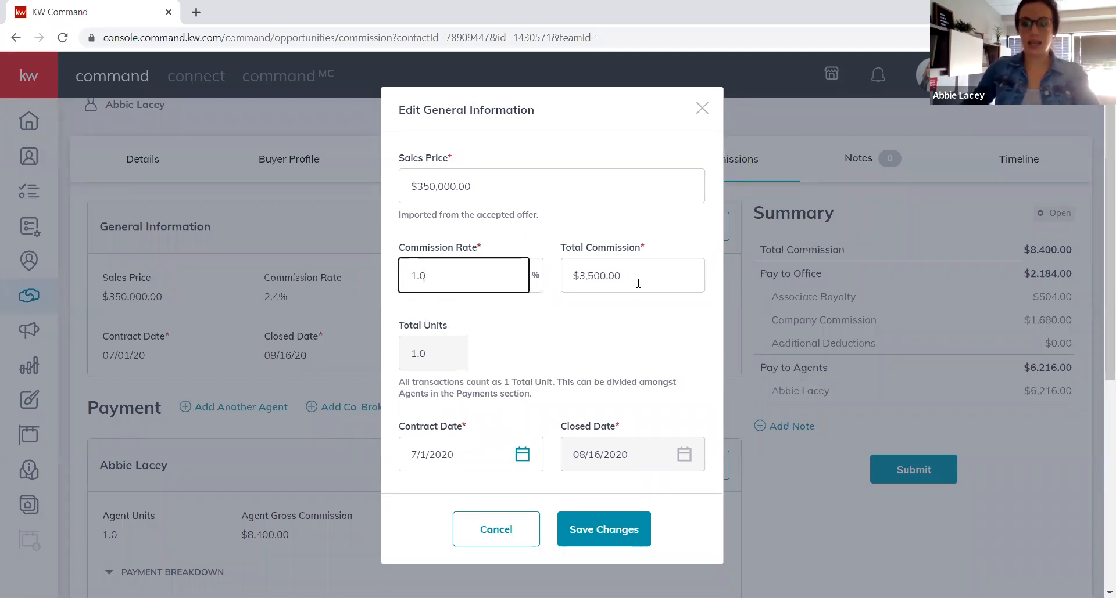
{"action": "key", "text": "Tab"}
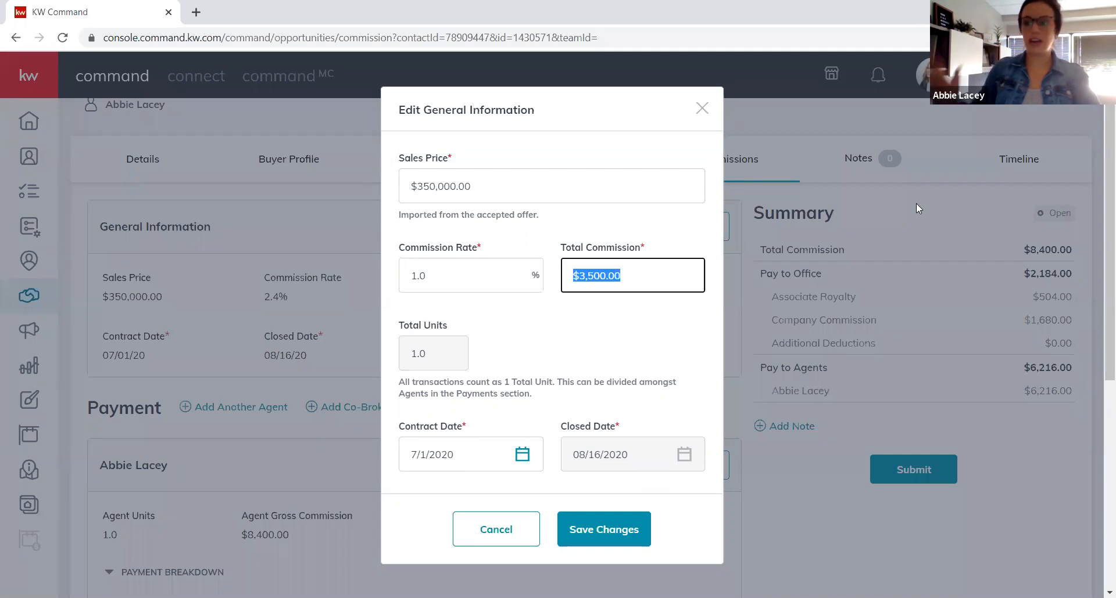
{"action": "type", "text": "2"}
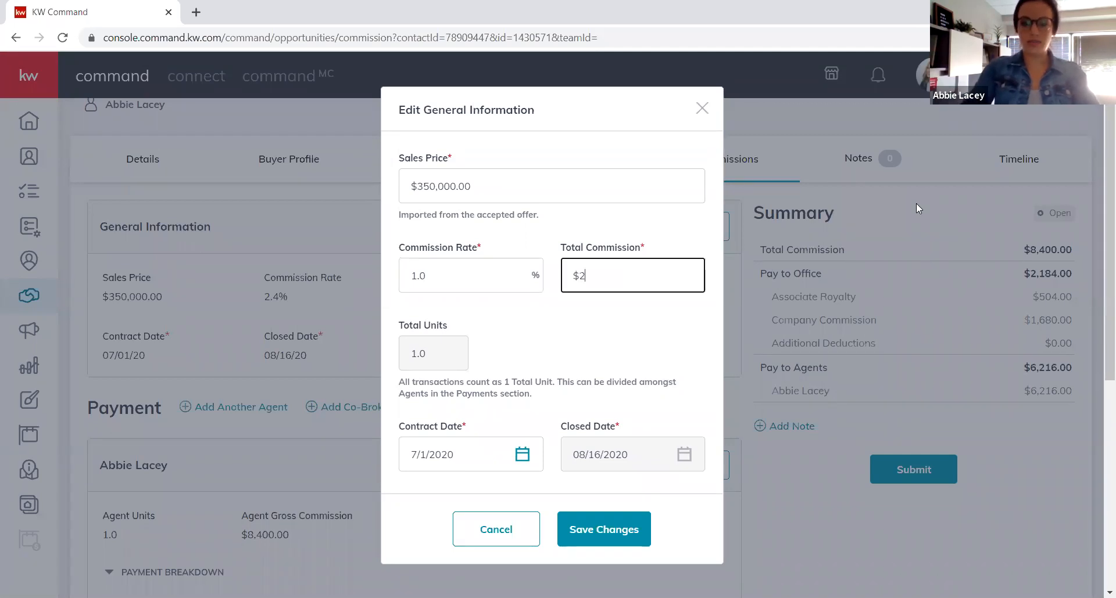
{"action": "type", "text": ",500"}
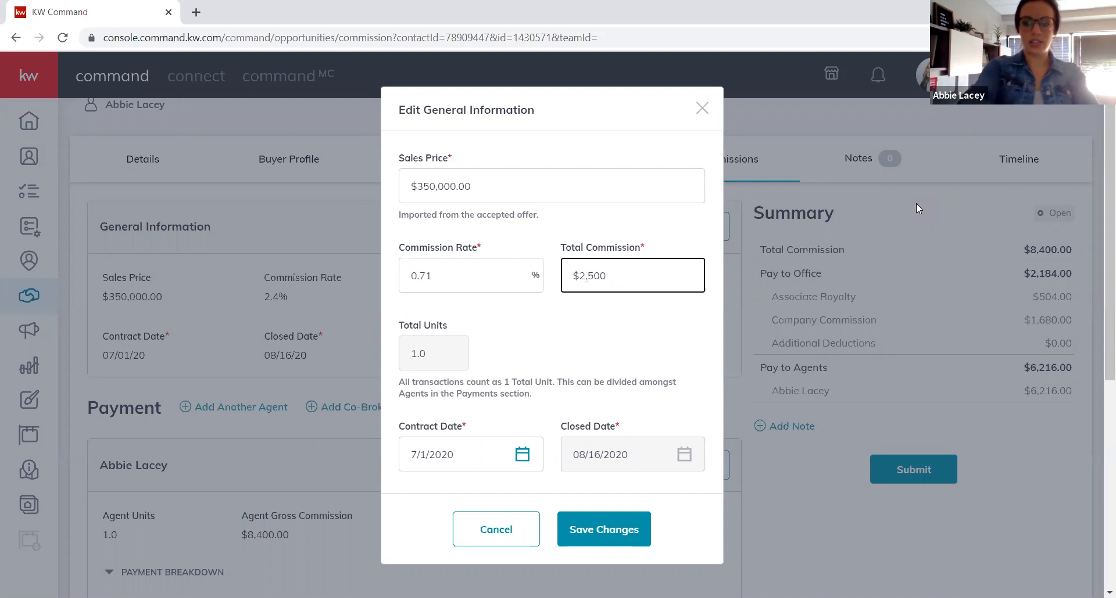
{"action": "key", "text": "Tab"}
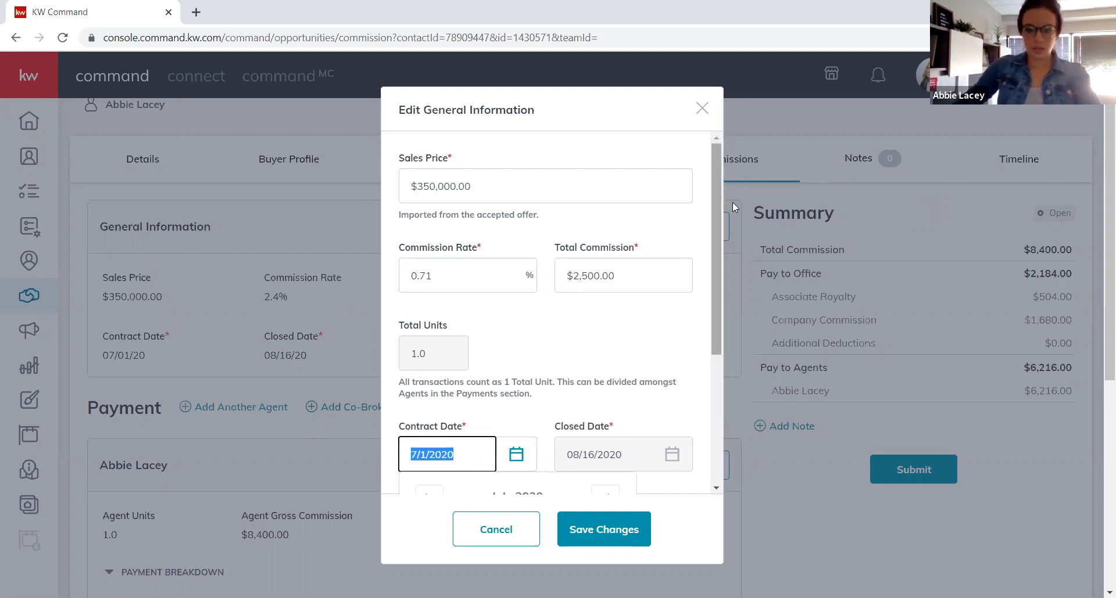
Keep the 7/1/2020 contract date and save the commission general information.
{"action": "scroll", "coordinate": [572, 290], "scroll_direction": "down", "scroll_amount": 3}
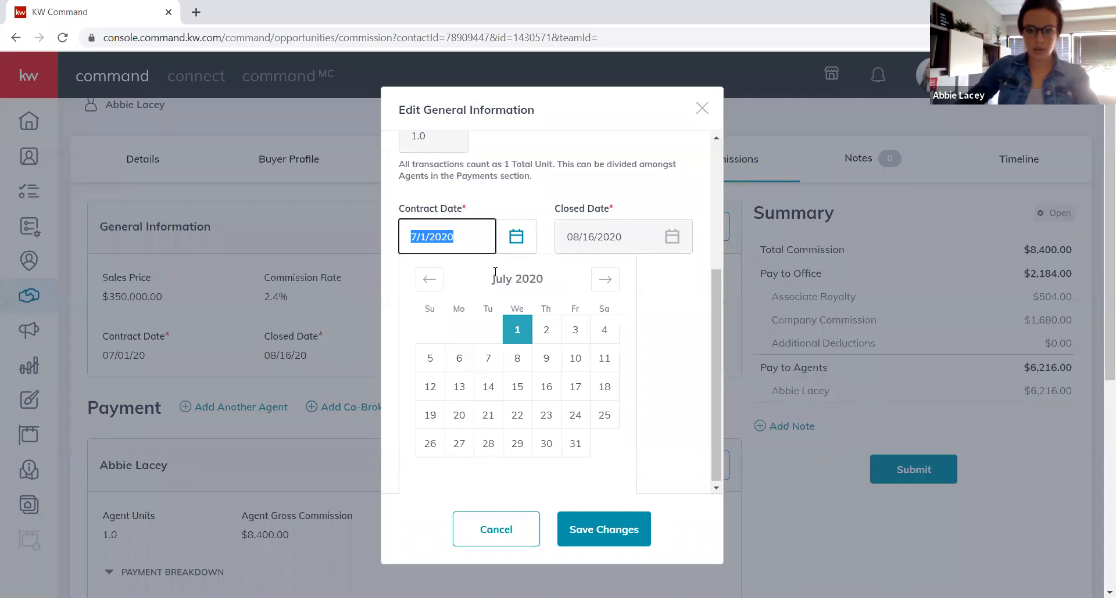
{"action": "left_click", "coordinate": [517, 340]}
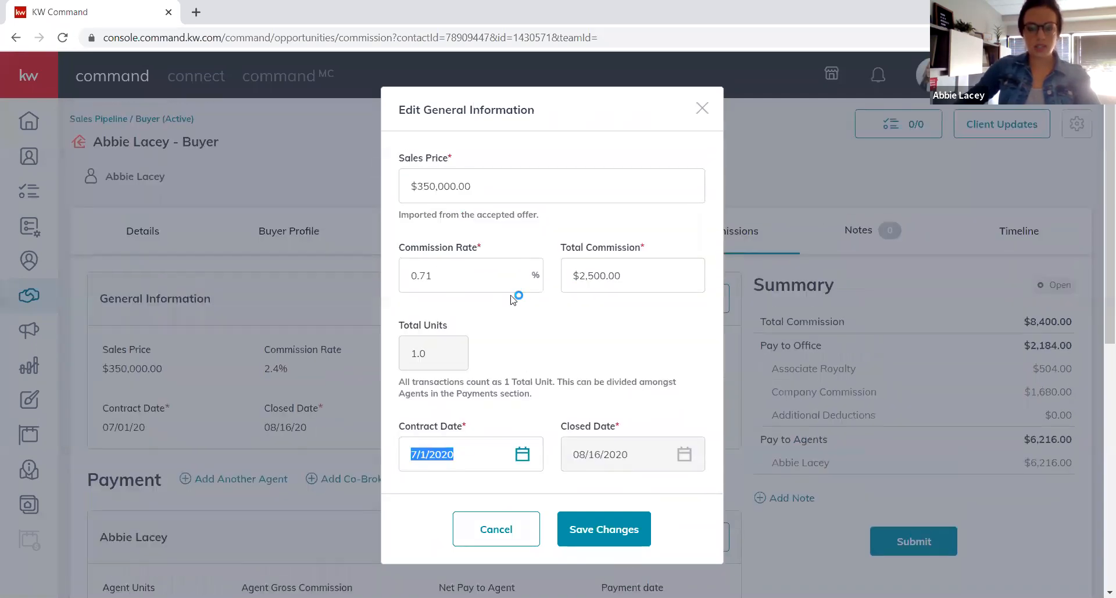
{"action": "left_click", "coordinate": [617, 530]}
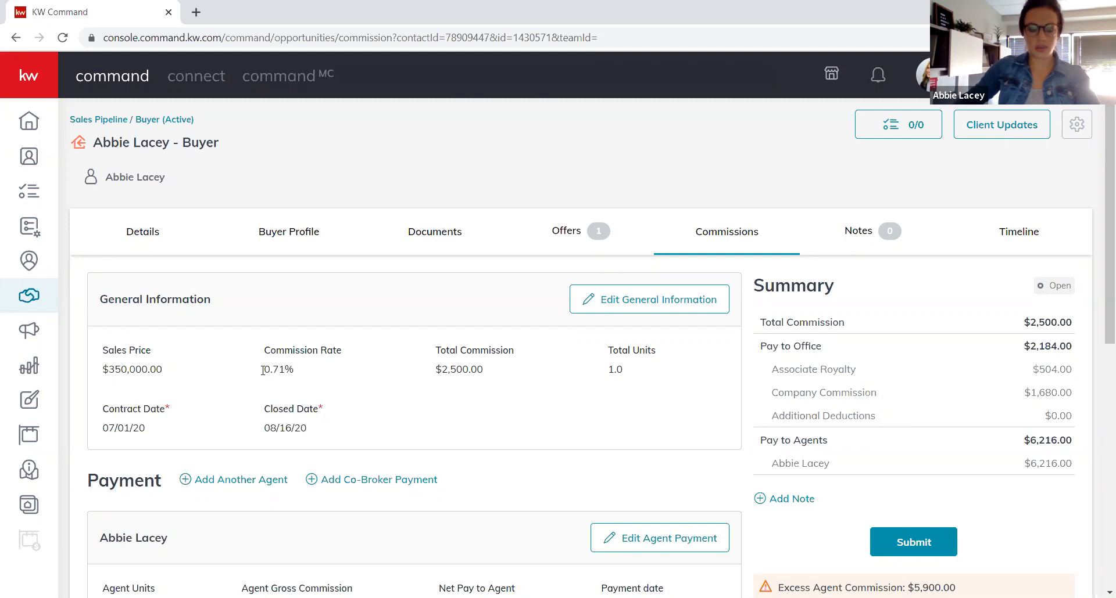
{"action": "left_click", "coordinate": [158, 241]}
Set the opportunity's Estimated Closed Date to August 21, 2020 in General Information and save.
{"action": "scroll", "coordinate": [359, 406], "scroll_direction": "down", "scroll_amount": 3}
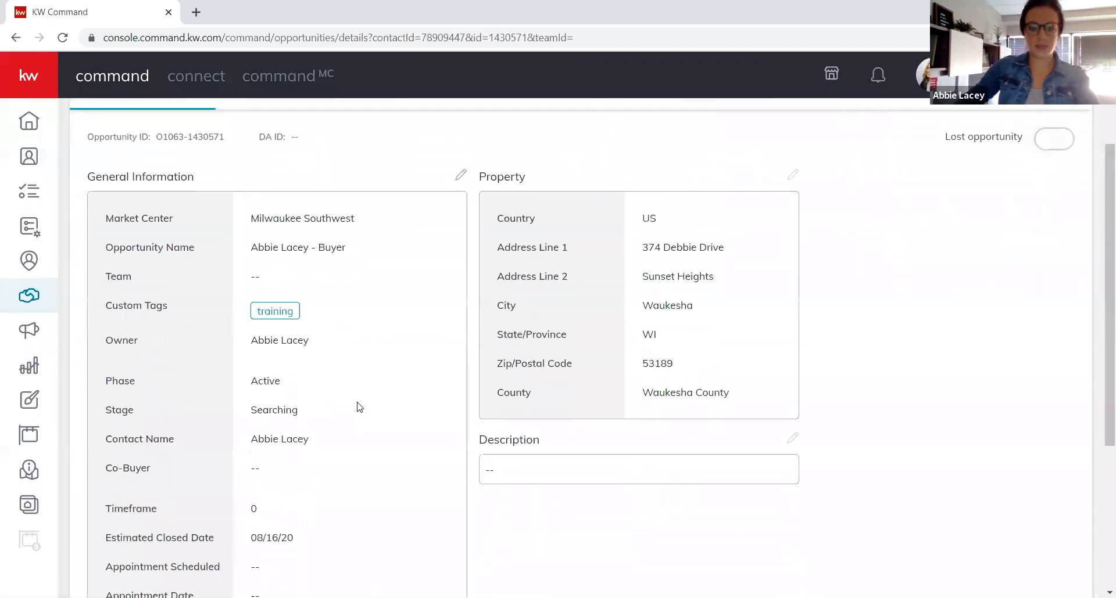
{"action": "scroll", "coordinate": [359, 407], "scroll_direction": "down", "scroll_amount": 4}
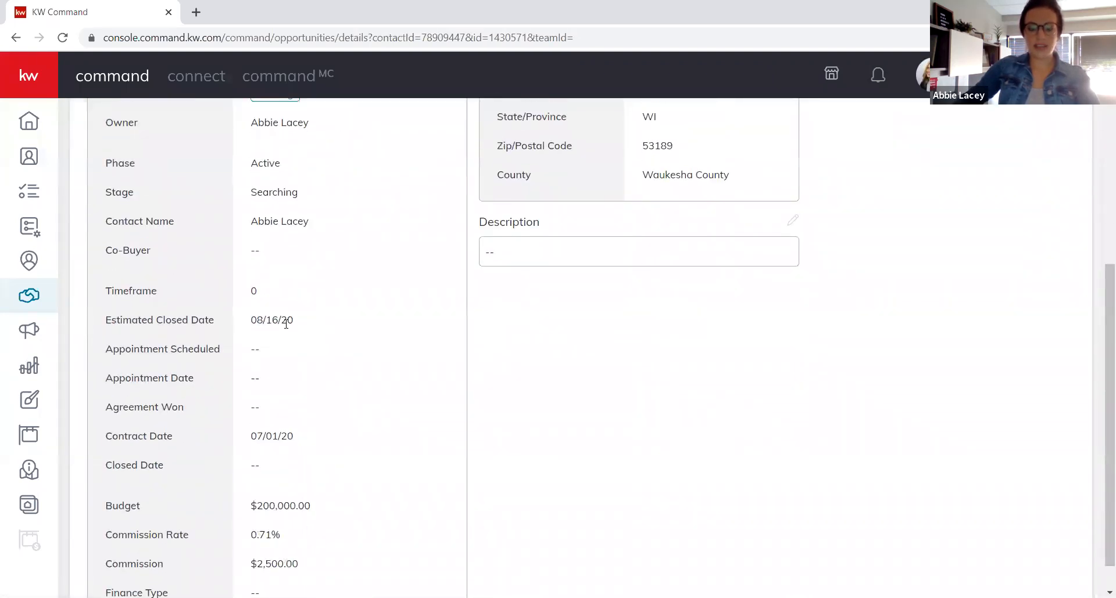
{"action": "scroll", "coordinate": [286, 324], "scroll_direction": "up", "scroll_amount": 5}
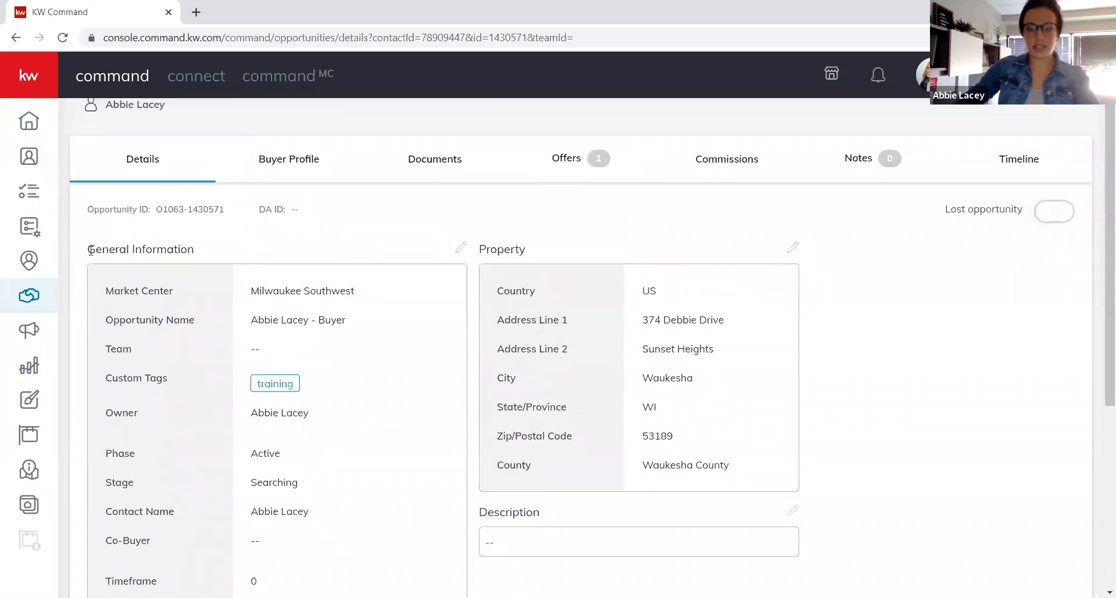
{"action": "left_click", "coordinate": [461, 250]}
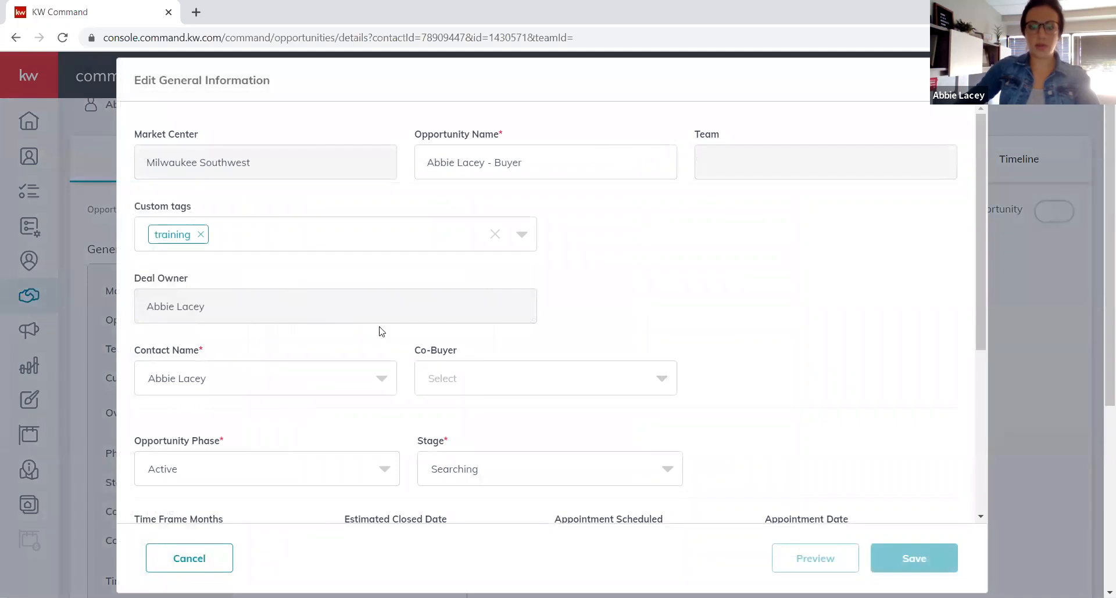
{"action": "scroll", "coordinate": [500, 361], "scroll_direction": "down", "scroll_amount": 4}
{"action": "scroll", "coordinate": [503, 373], "scroll_direction": "down", "scroll_amount": 2}
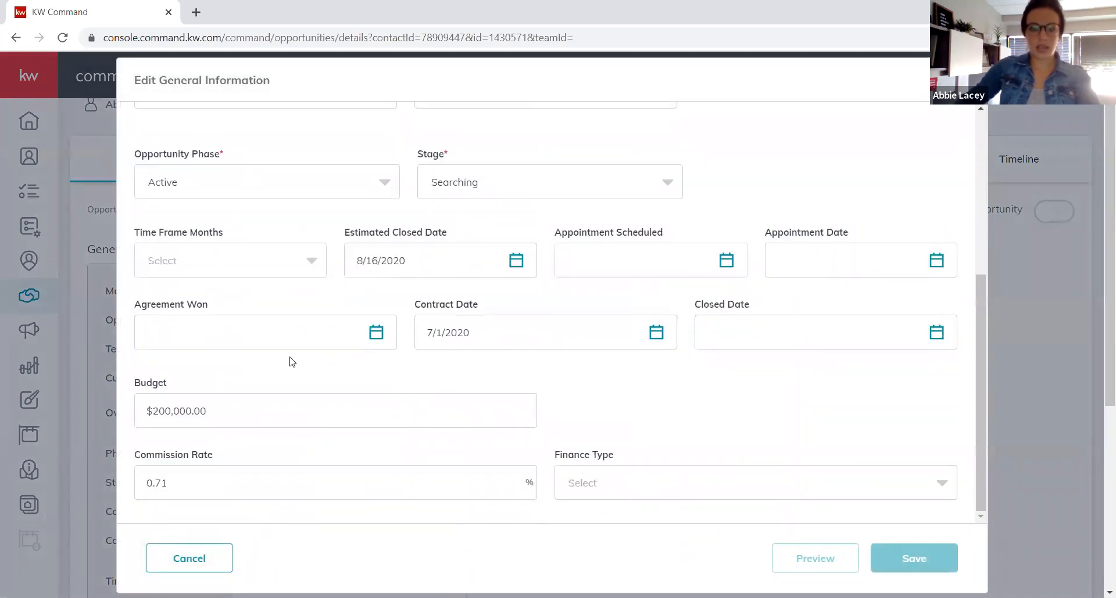
{"action": "left_click", "coordinate": [518, 262]}
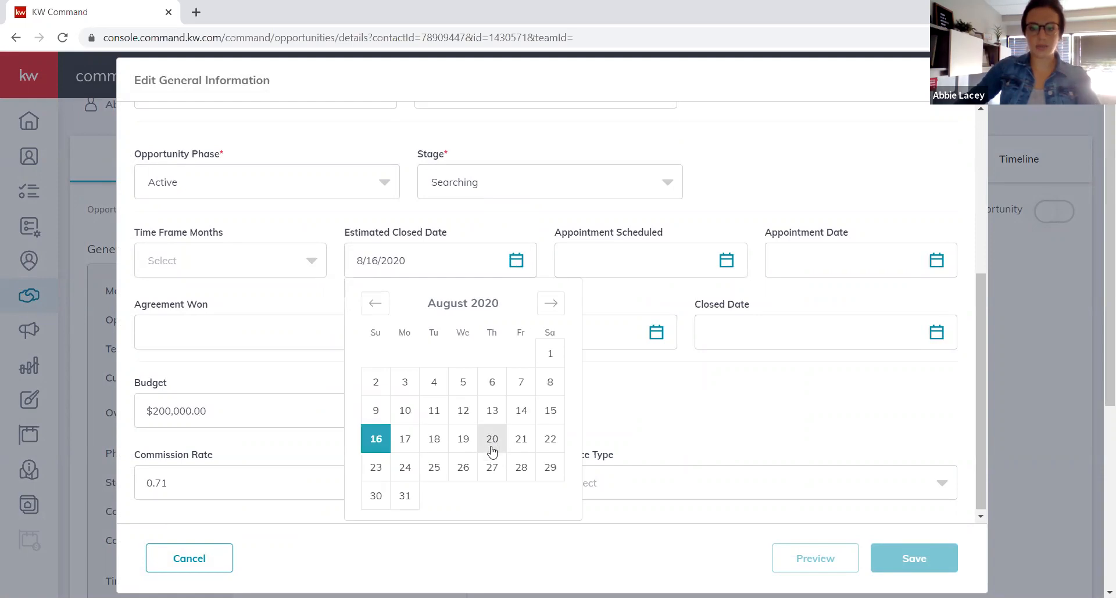
{"action": "left_click", "coordinate": [515, 445]}
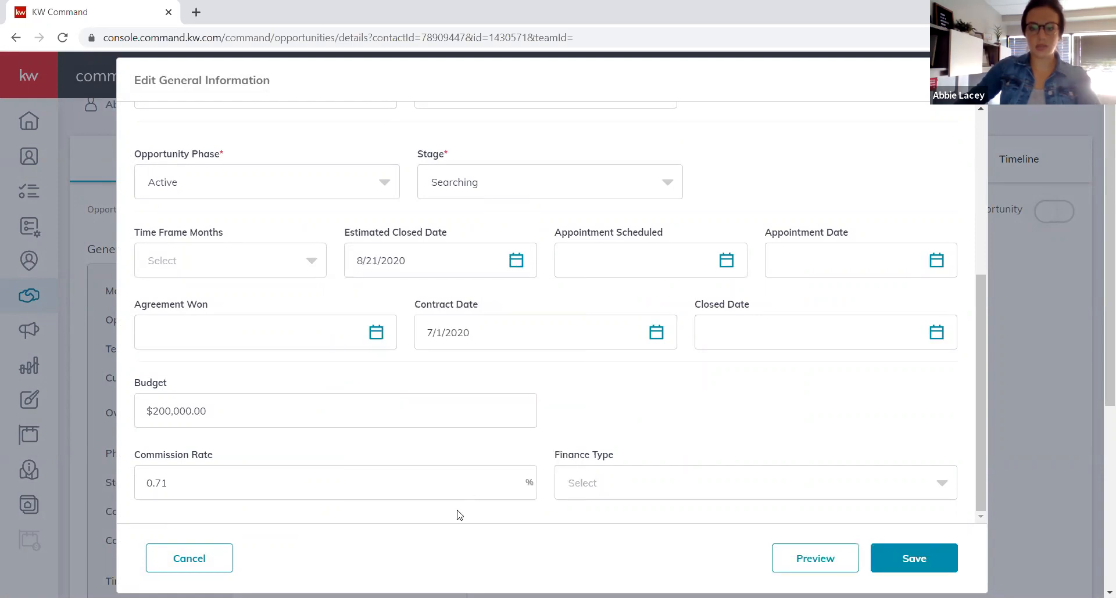
{"action": "left_click", "coordinate": [914, 558]}
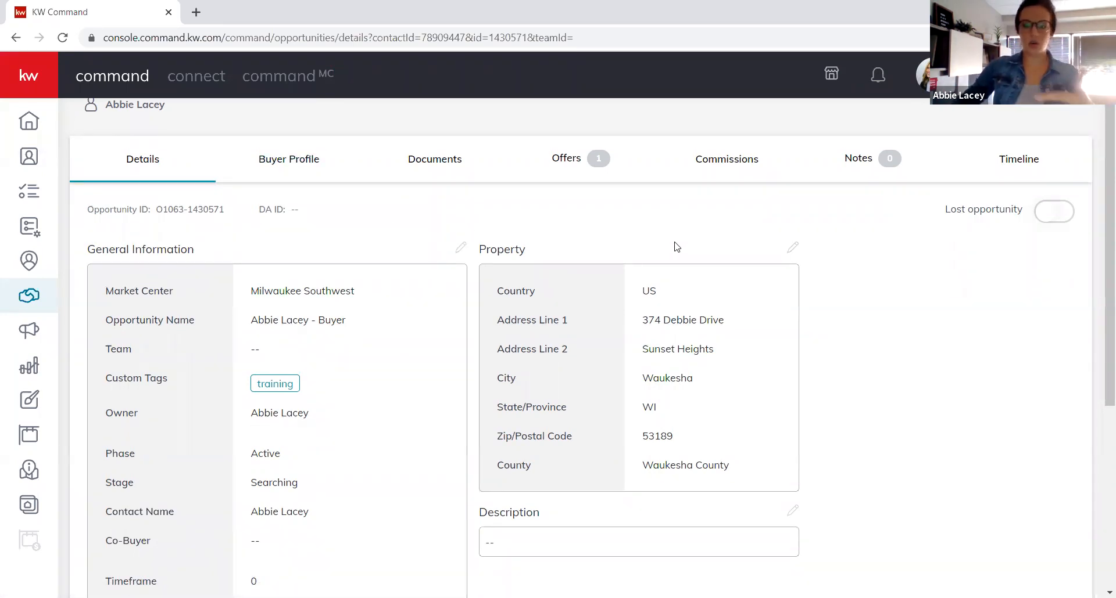
{"action": "left_click", "coordinate": [709, 169]}
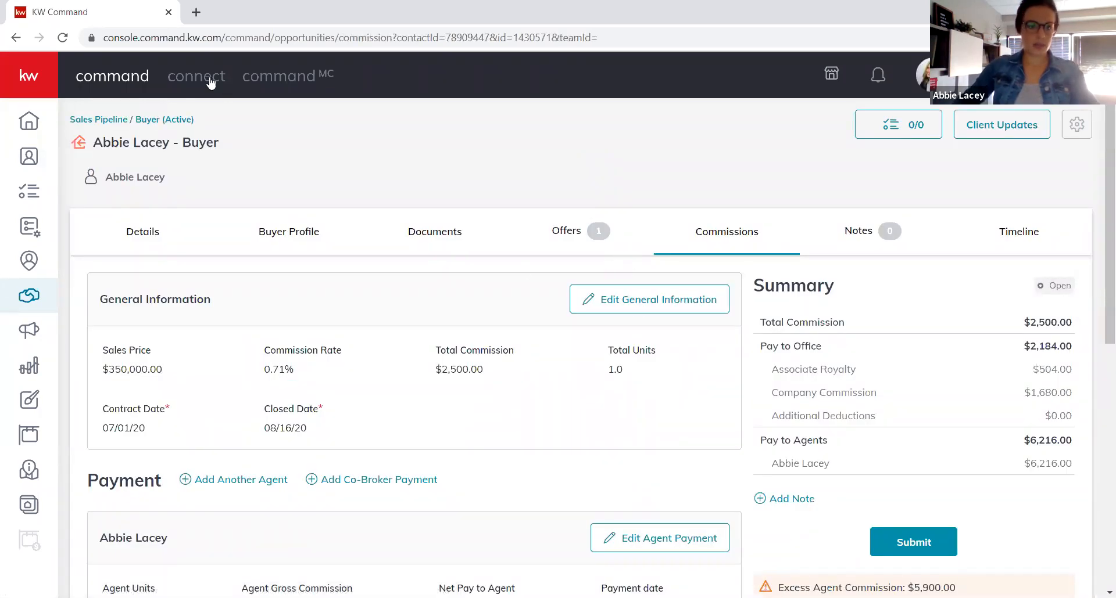
{"action": "left_click", "coordinate": [62, 37]}
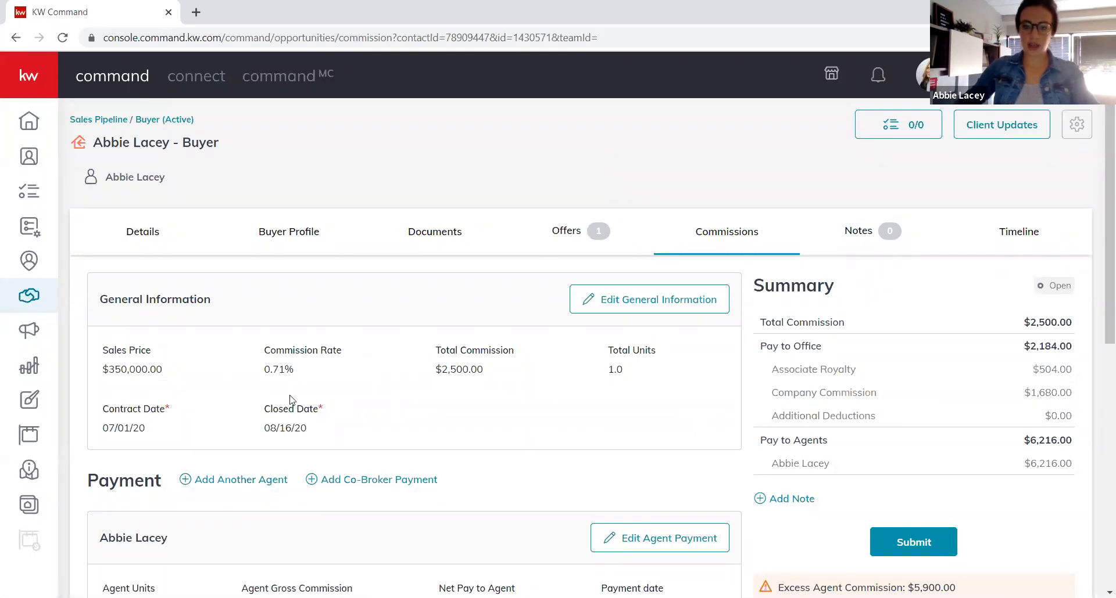
{"action": "left_click", "coordinate": [566, 239]}
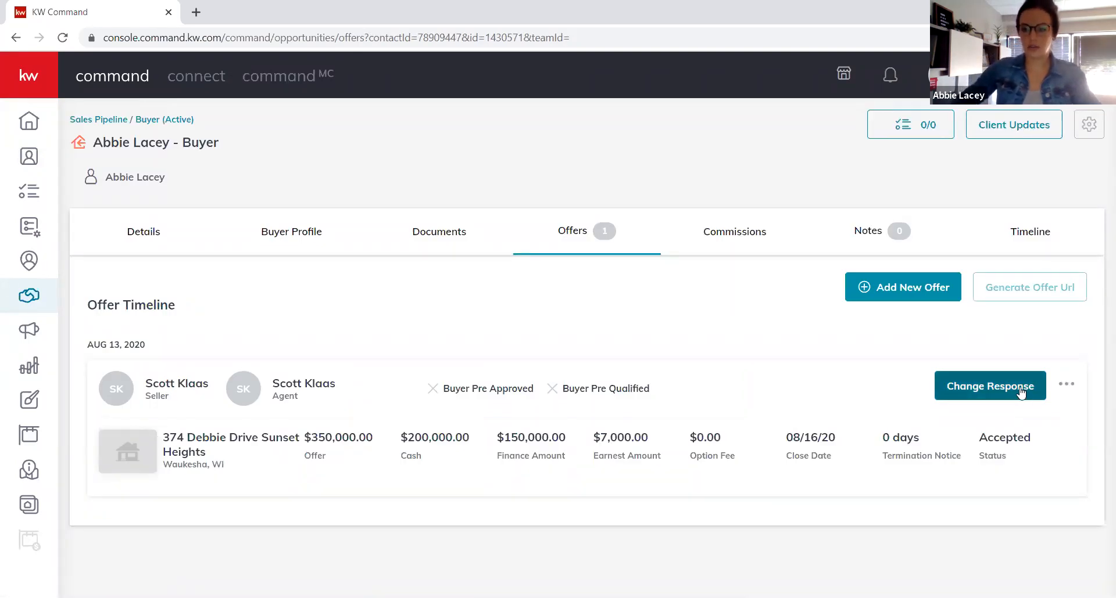
{"action": "left_click", "coordinate": [1020, 393]}
{"action": "left_click", "coordinate": [610, 371]}
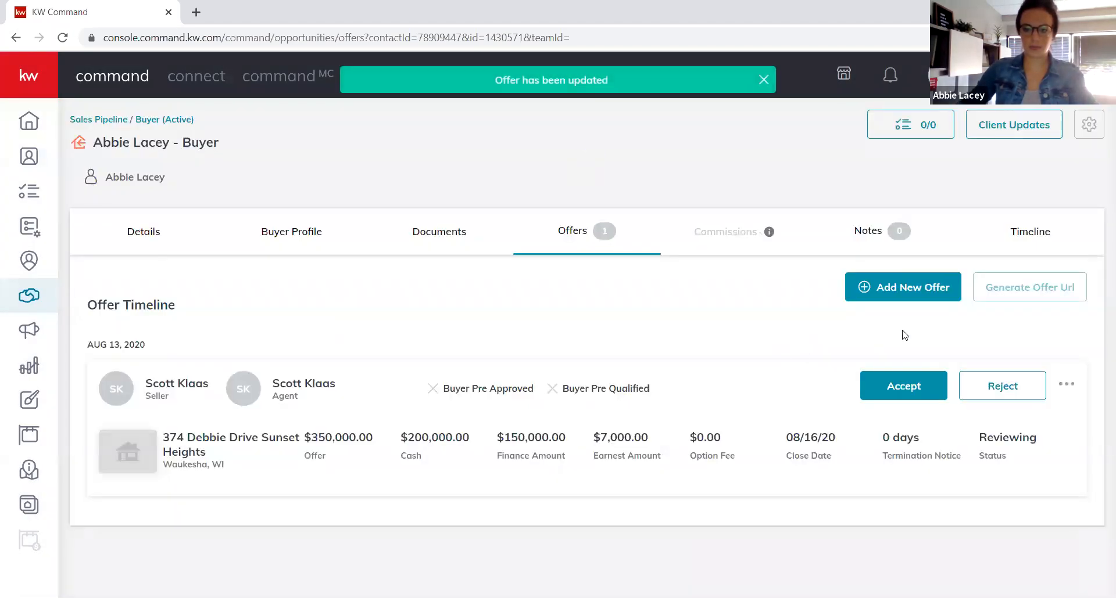
Edit the offer's close date to 08/21/20, save it, and accept the offer again.
{"action": "left_click", "coordinate": [1066, 384]}
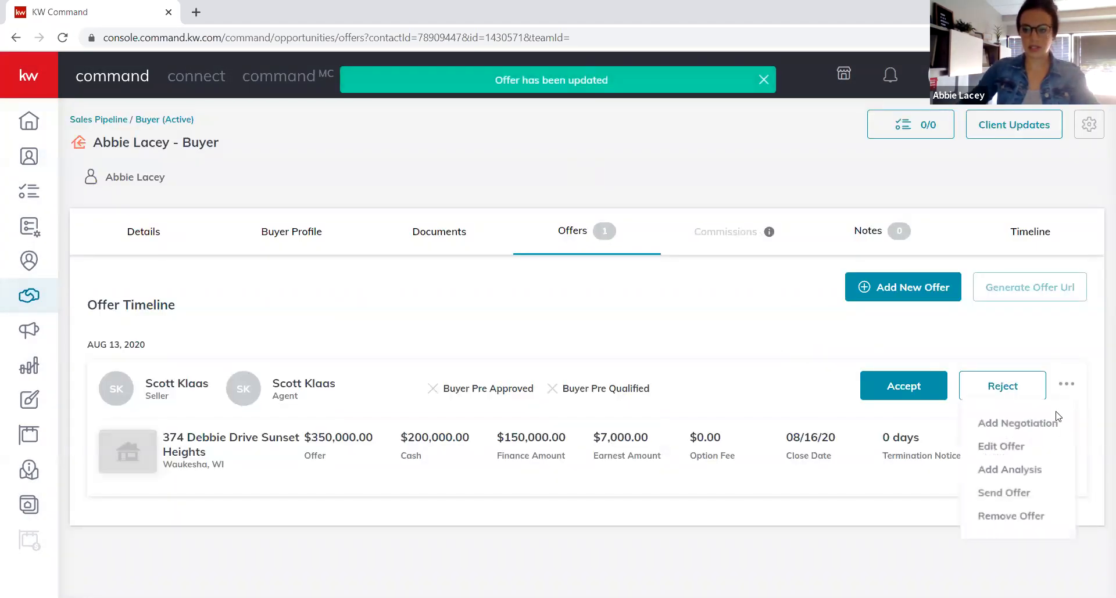
{"action": "left_click", "coordinate": [1000, 447]}
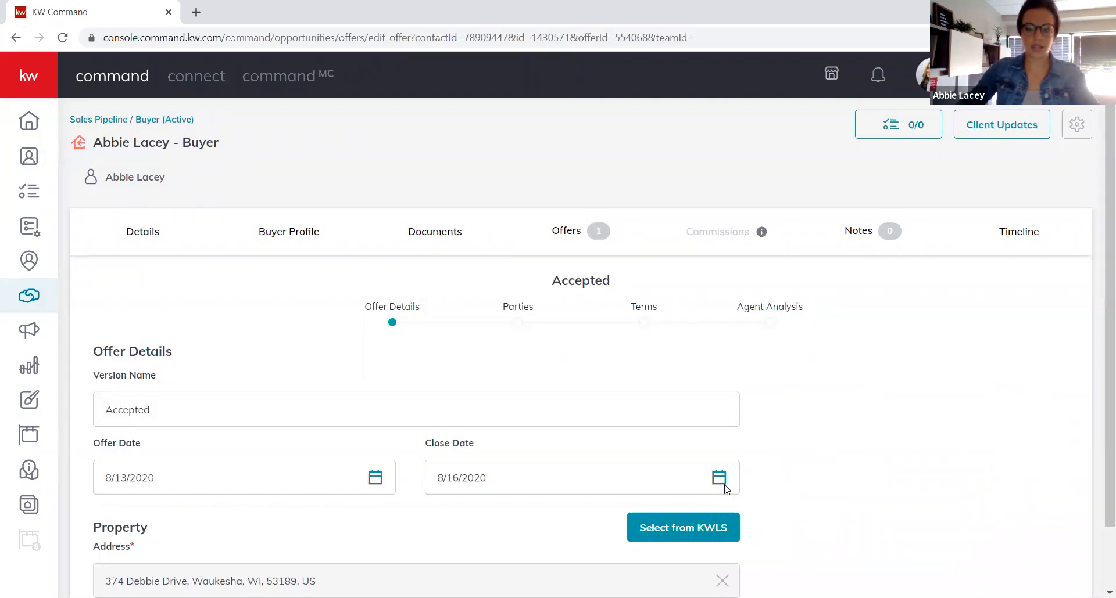
{"action": "left_click", "coordinate": [719, 478]}
{"action": "scroll", "coordinate": [706, 479], "scroll_direction": "down", "scroll_amount": 3}
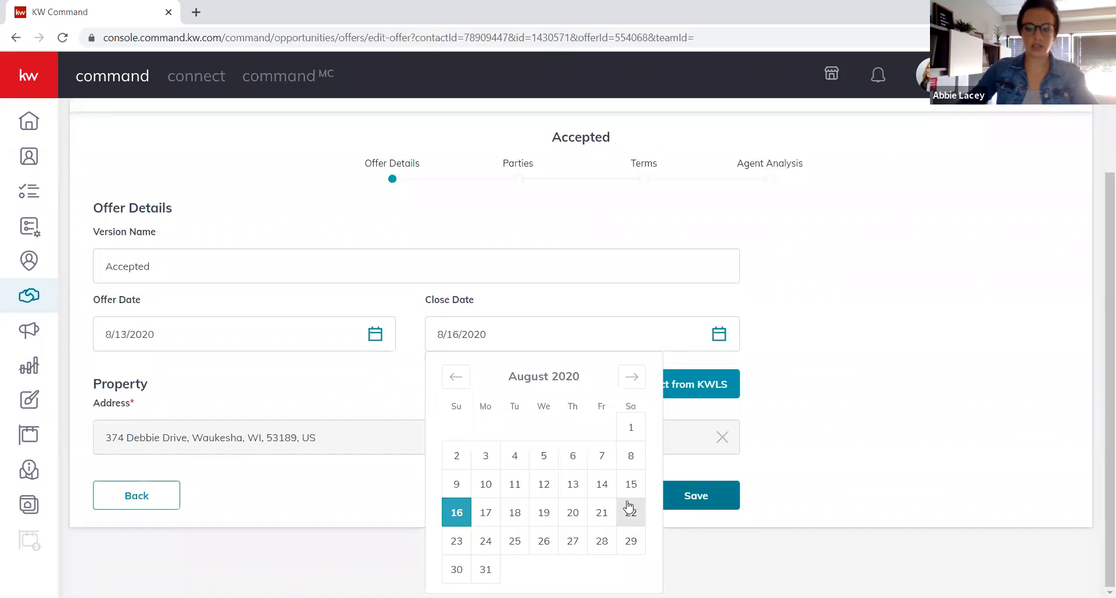
{"action": "left_click", "coordinate": [602, 513]}
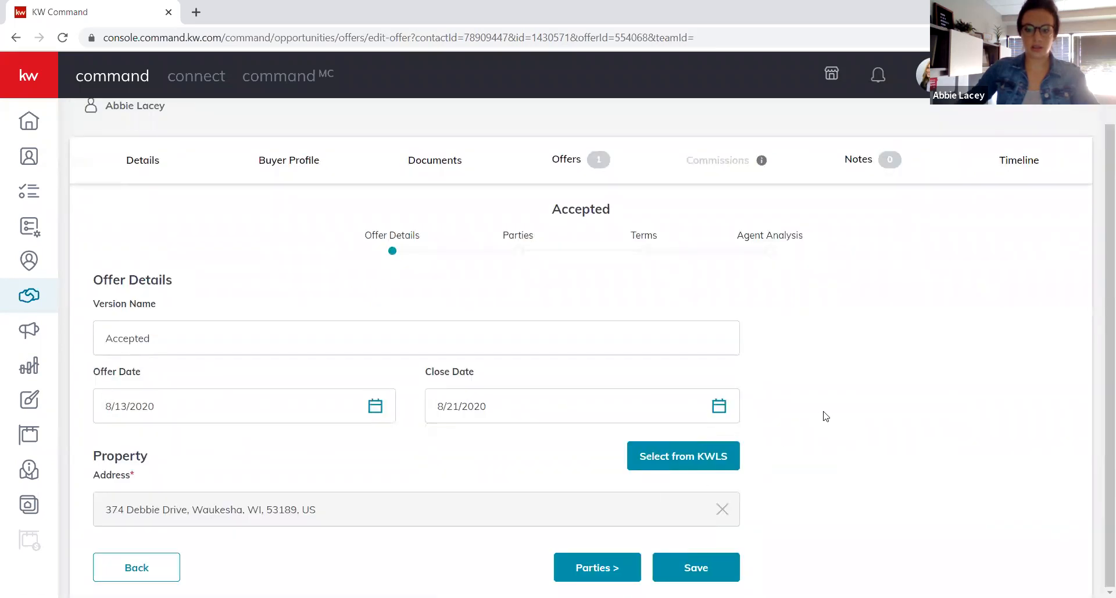
{"action": "left_click", "coordinate": [684, 563]}
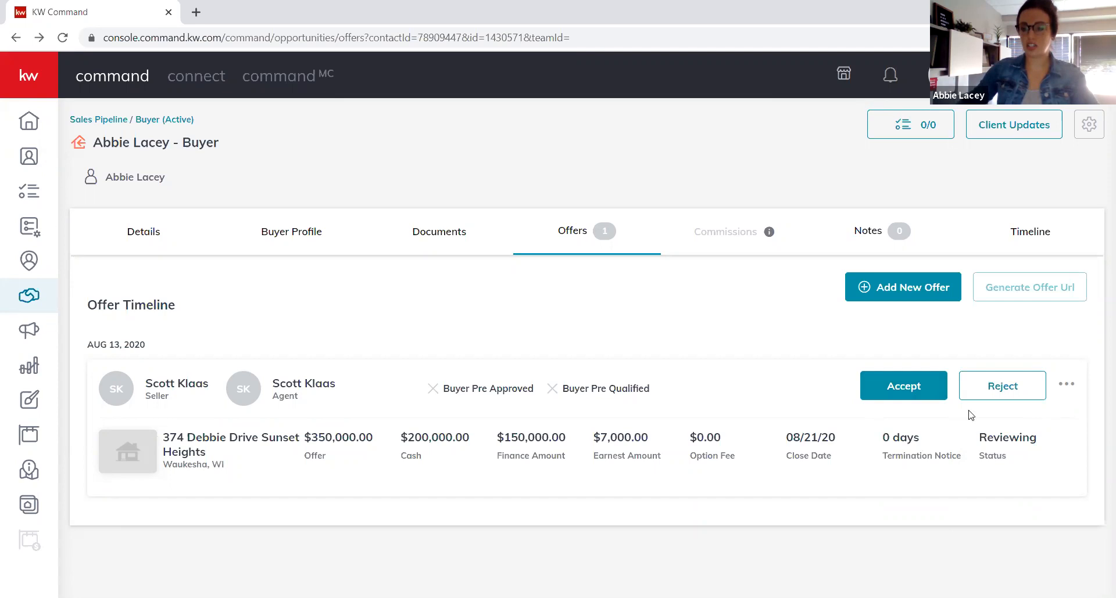
{"action": "left_click", "coordinate": [904, 398]}
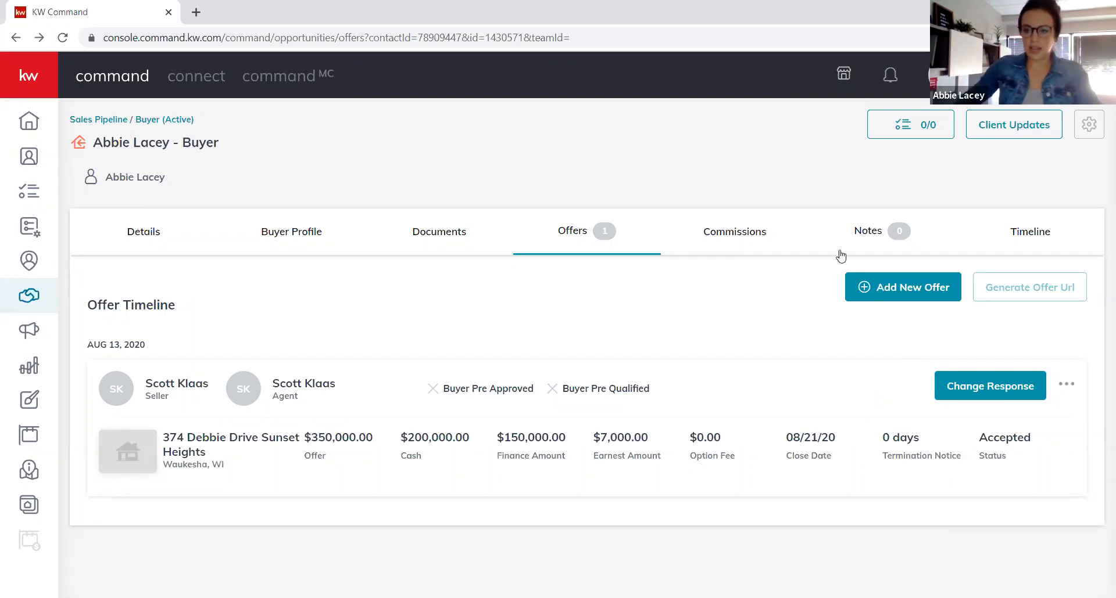
{"action": "left_click", "coordinate": [748, 238]}
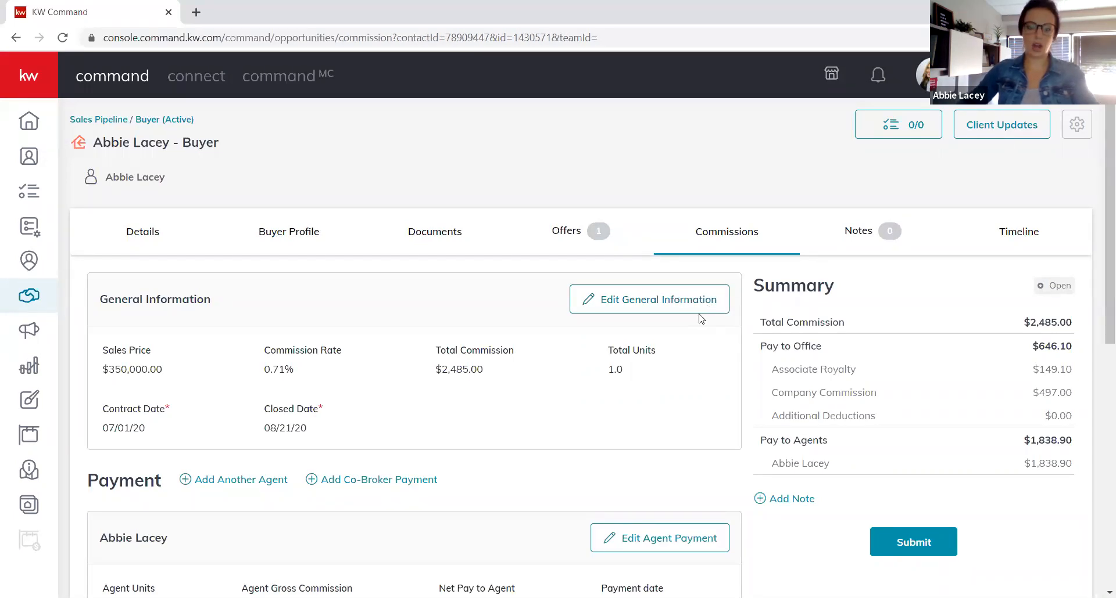
Scroll to the payment breakdown: $2,485.00 gross, $149.10 royalty, $497.00 company commission, $1,838.90 net.
{"action": "scroll", "coordinate": [615, 383], "scroll_direction": "down", "scroll_amount": 4}
{"action": "scroll", "coordinate": [615, 387], "scroll_direction": "down", "scroll_amount": 1}
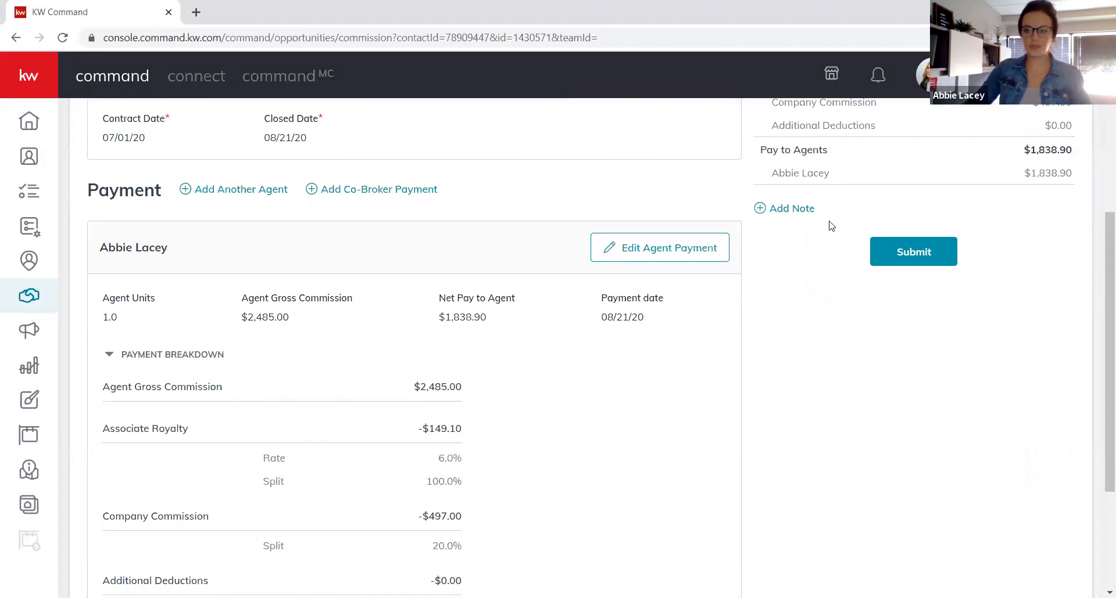
{"action": "scroll", "coordinate": [337, 388], "scroll_direction": "down", "scroll_amount": 1}
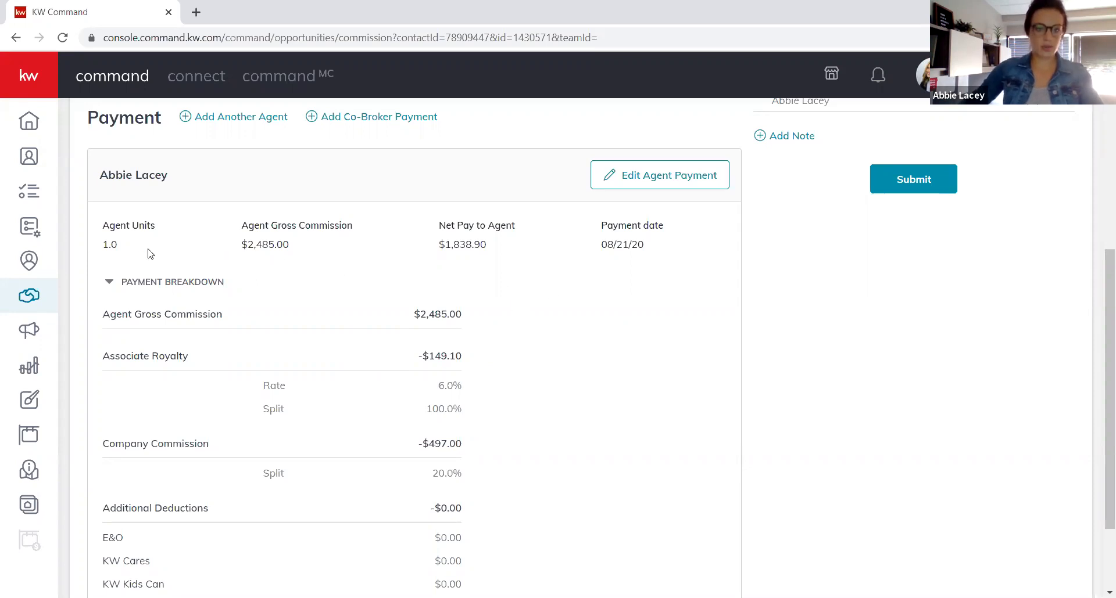
{"action": "double_click", "coordinate": [105, 246]}
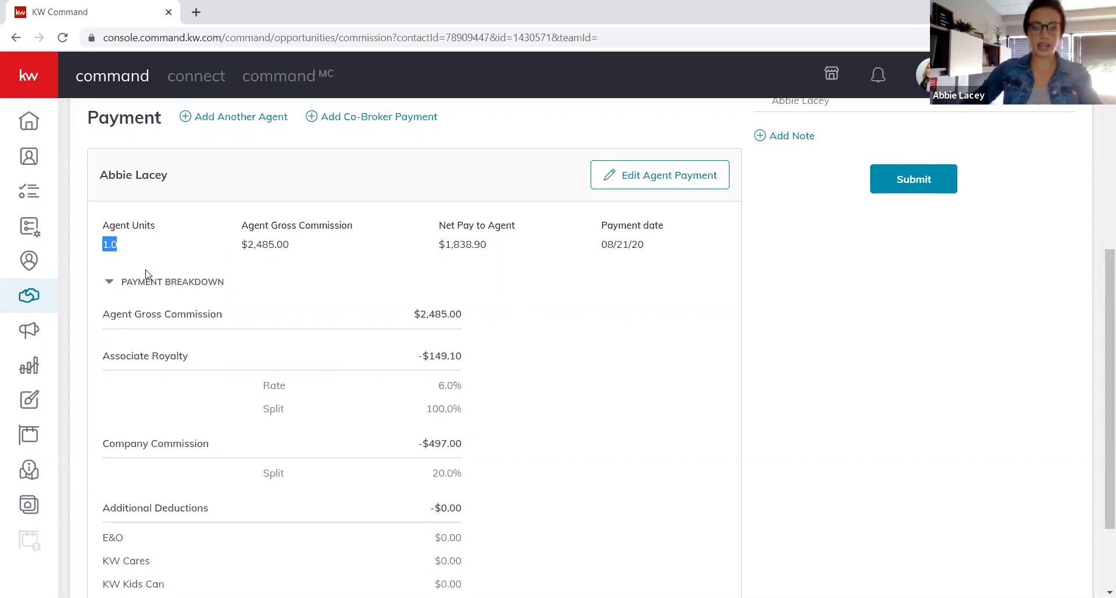
{"action": "left_click", "coordinate": [250, 246]}
{"action": "left_click_drag", "start_coordinate": [243, 246], "coordinate": [294, 247]}
{"action": "left_click_drag", "start_coordinate": [439, 244], "coordinate": [509, 250]}
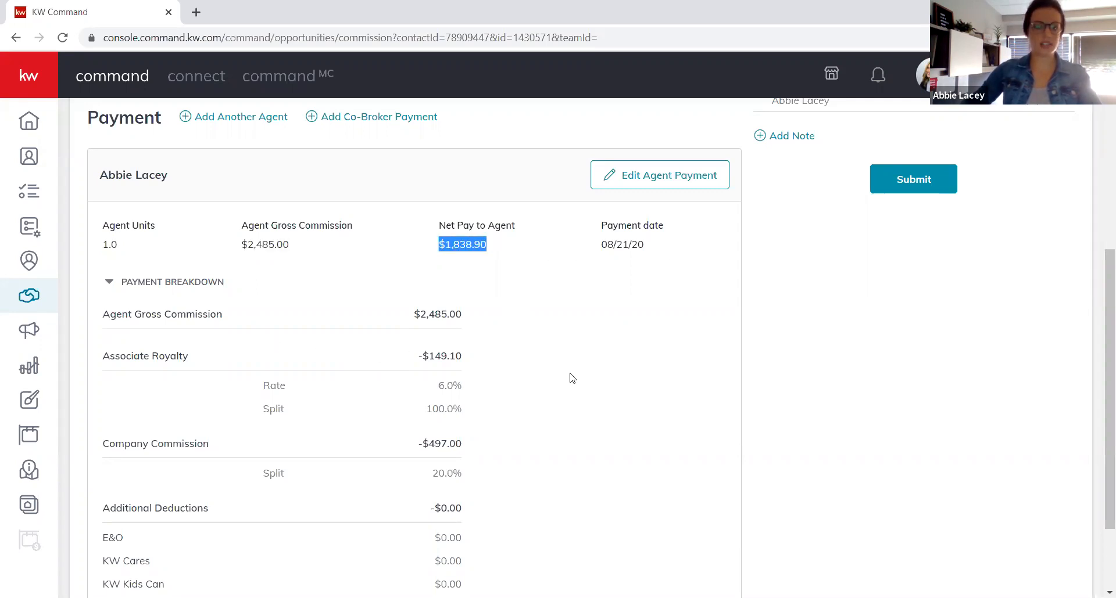
{"action": "scroll", "coordinate": [570, 376], "scroll_direction": "down", "scroll_amount": 1}
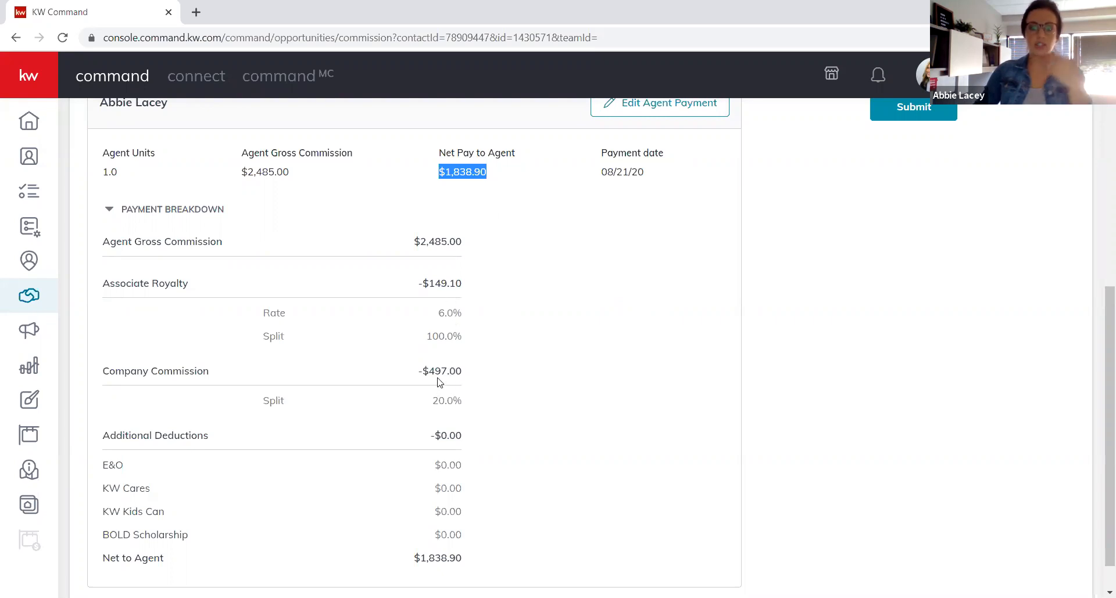
{"action": "scroll", "coordinate": [453, 442], "scroll_direction": "down", "scroll_amount": 1}
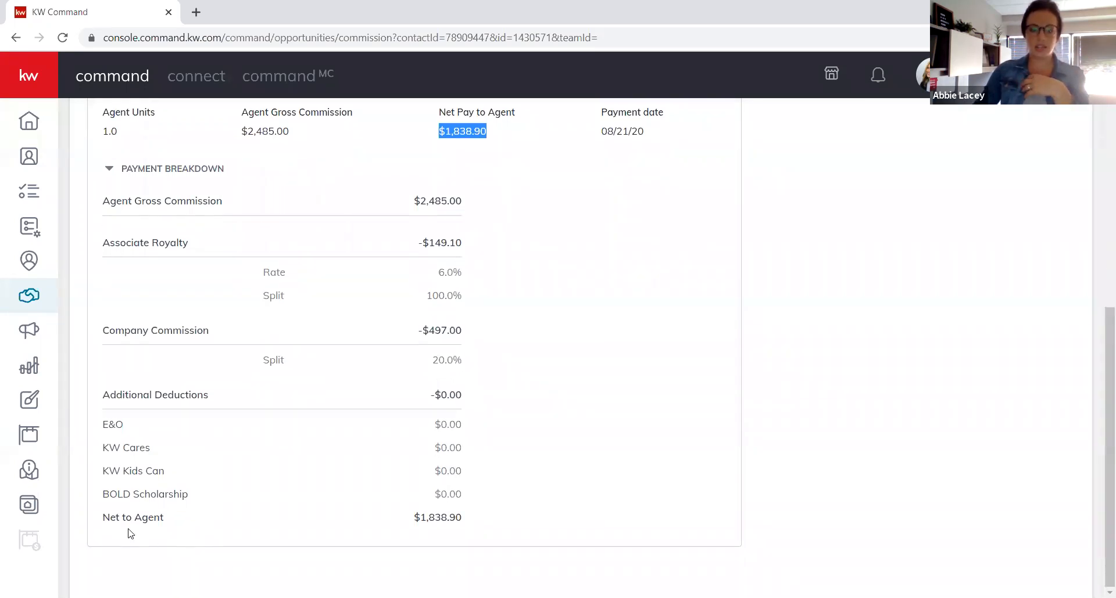
{"action": "scroll", "coordinate": [714, 381], "scroll_direction": "up", "scroll_amount": 3}
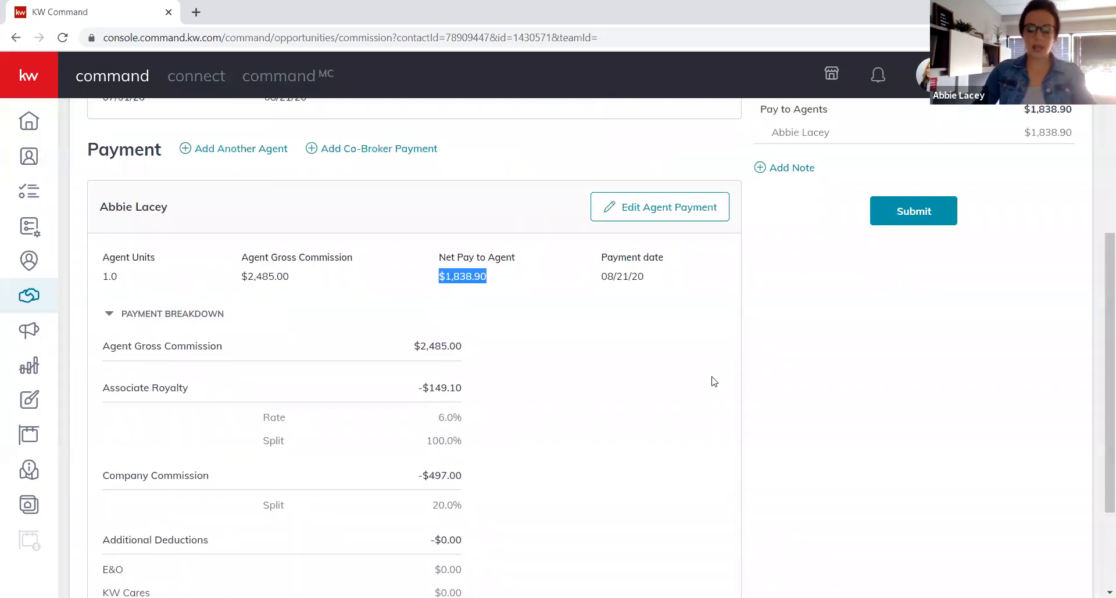
Open Edit Agent Payment and start adding an item under Extra Payment Options.
{"action": "left_click", "coordinate": [692, 210]}
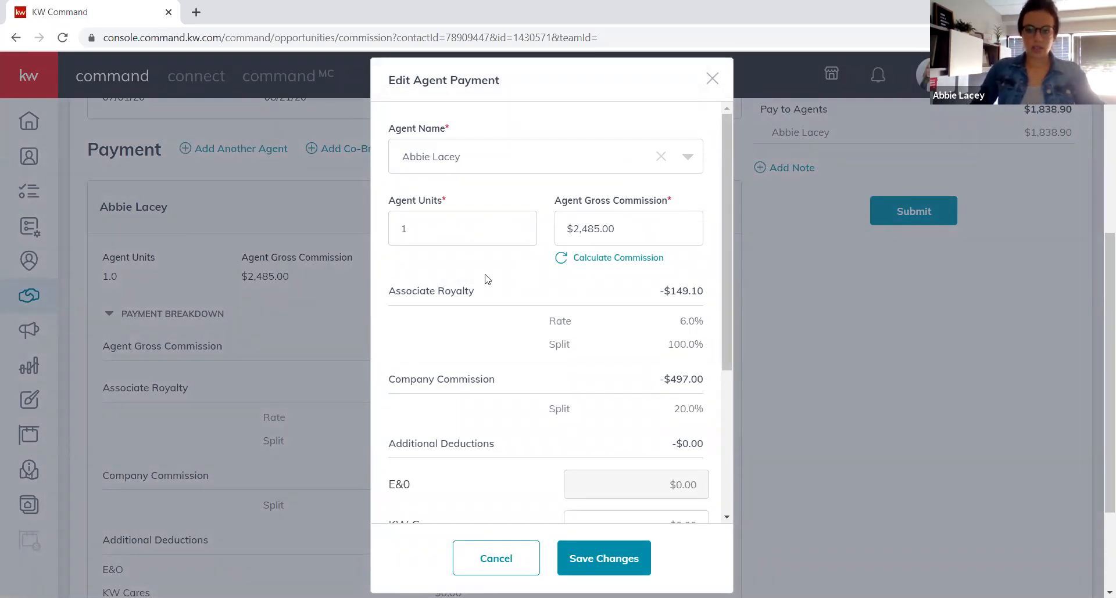
{"action": "scroll", "coordinate": [490, 269], "scroll_direction": "down", "scroll_amount": 1}
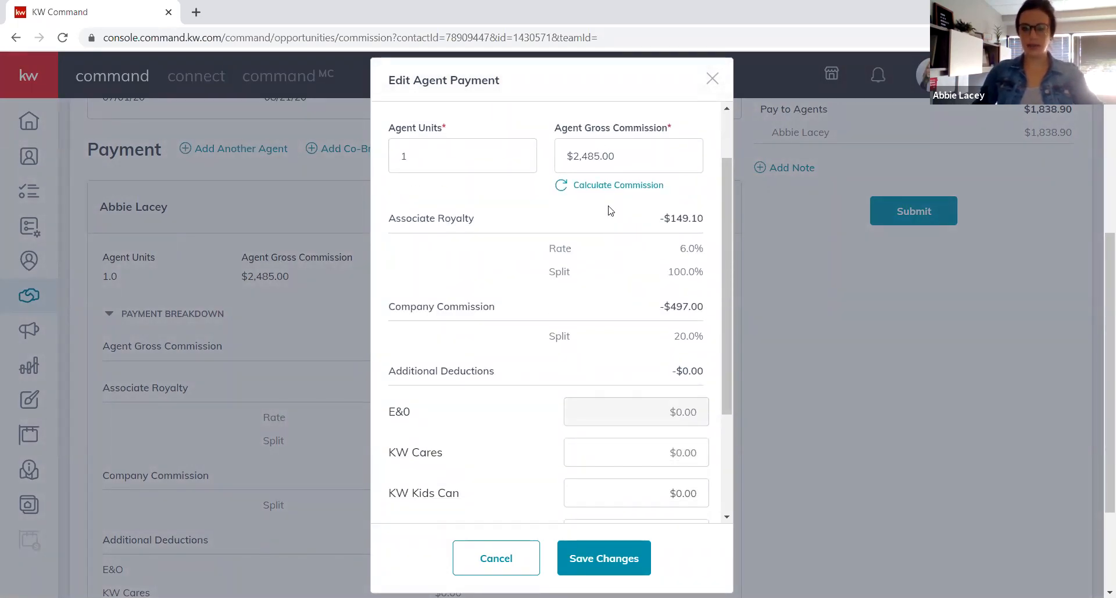
{"action": "scroll", "coordinate": [615, 207], "scroll_direction": "down", "scroll_amount": 1}
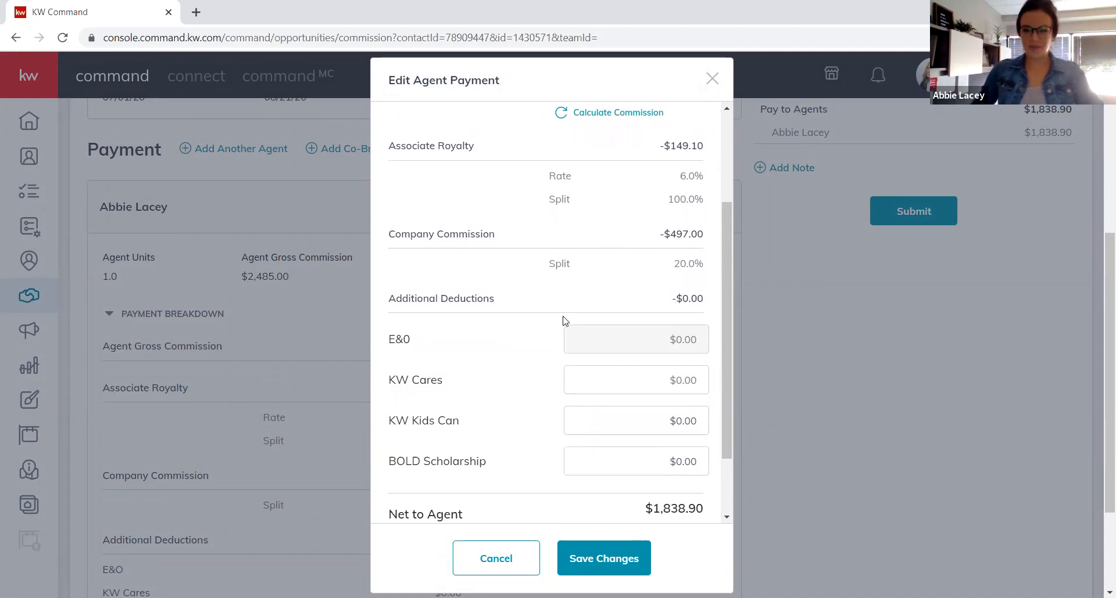
{"action": "scroll", "coordinate": [563, 320], "scroll_direction": "up", "scroll_amount": 1}
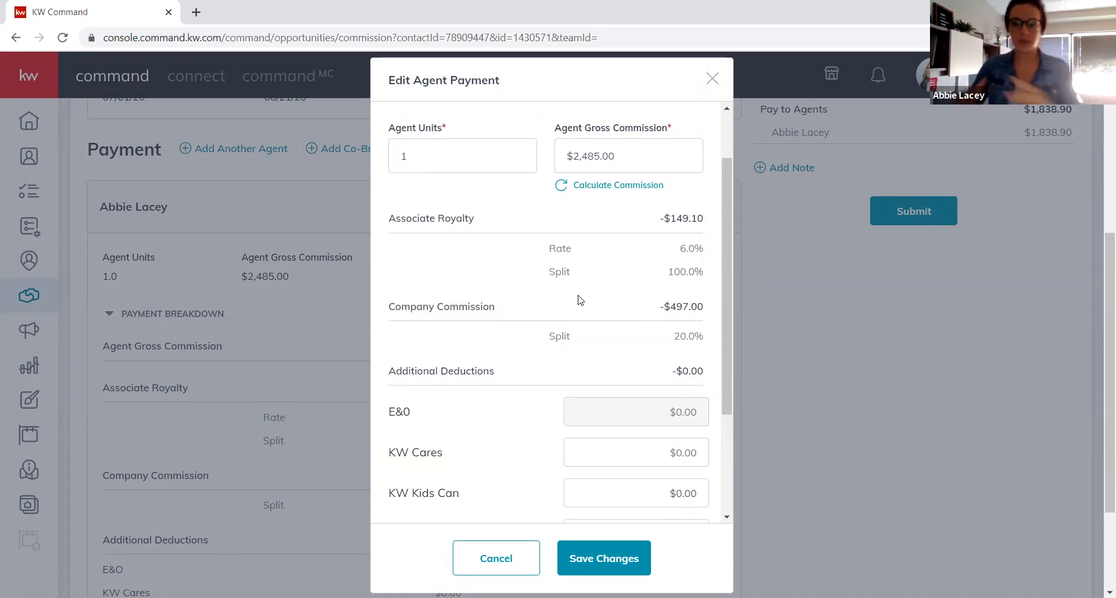
{"action": "scroll", "coordinate": [581, 301], "scroll_direction": "down", "scroll_amount": 1}
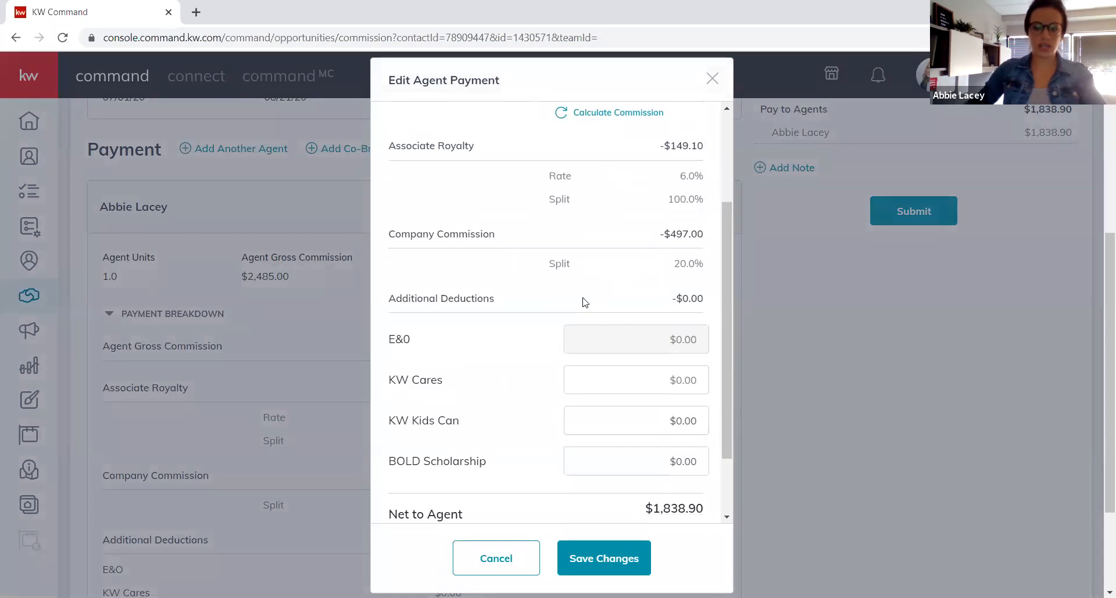
{"action": "scroll", "coordinate": [587, 302], "scroll_direction": "down", "scroll_amount": 1}
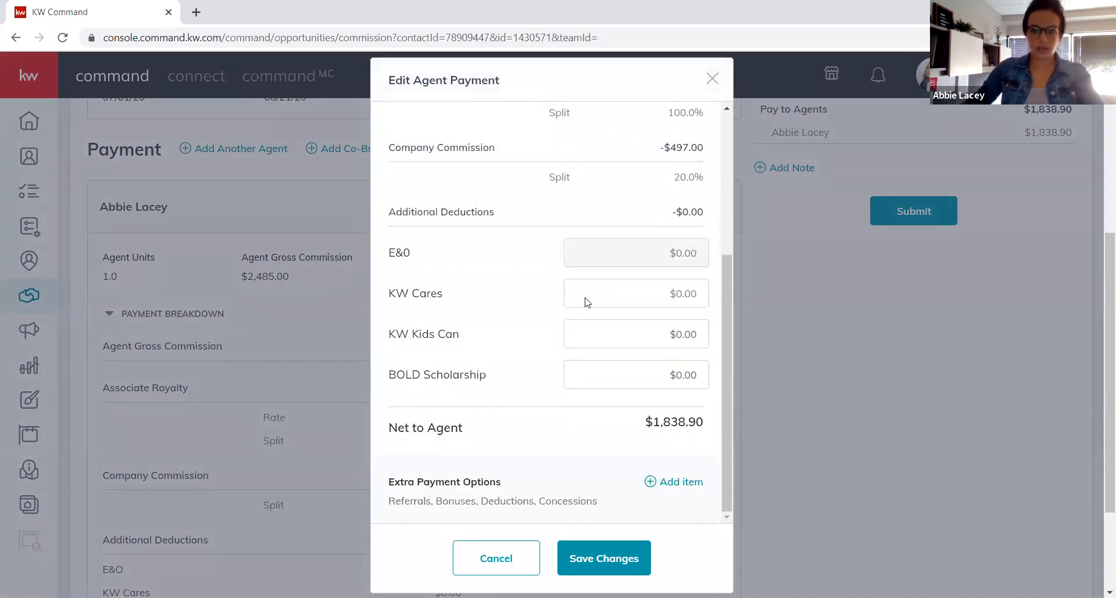
{"action": "scroll", "coordinate": [586, 300], "scroll_direction": "down", "scroll_amount": 2}
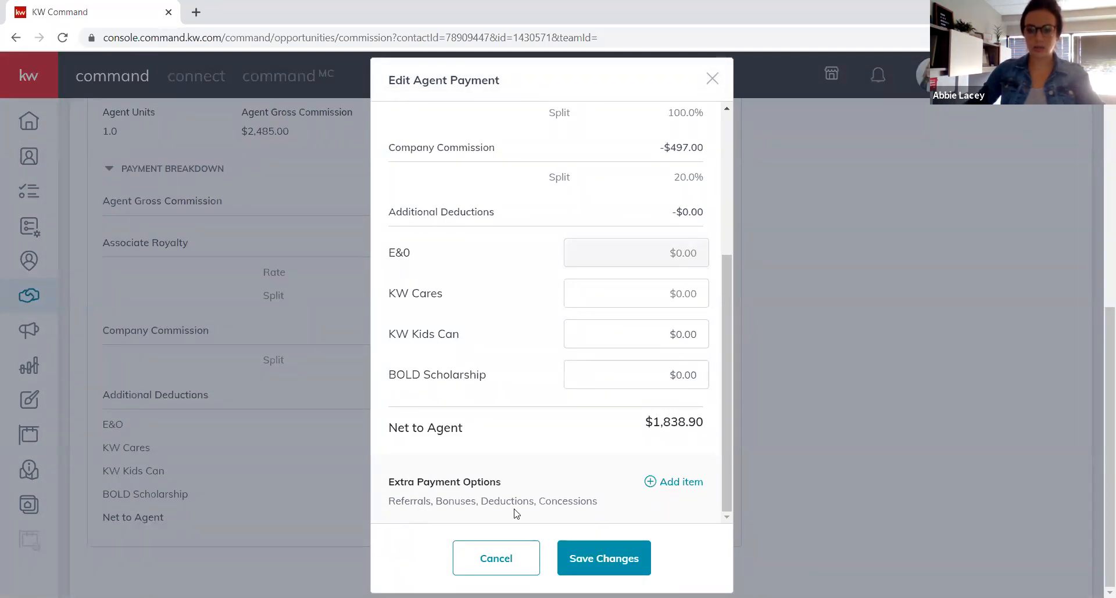
{"action": "scroll", "coordinate": [674, 486], "scroll_direction": "up", "scroll_amount": 5}
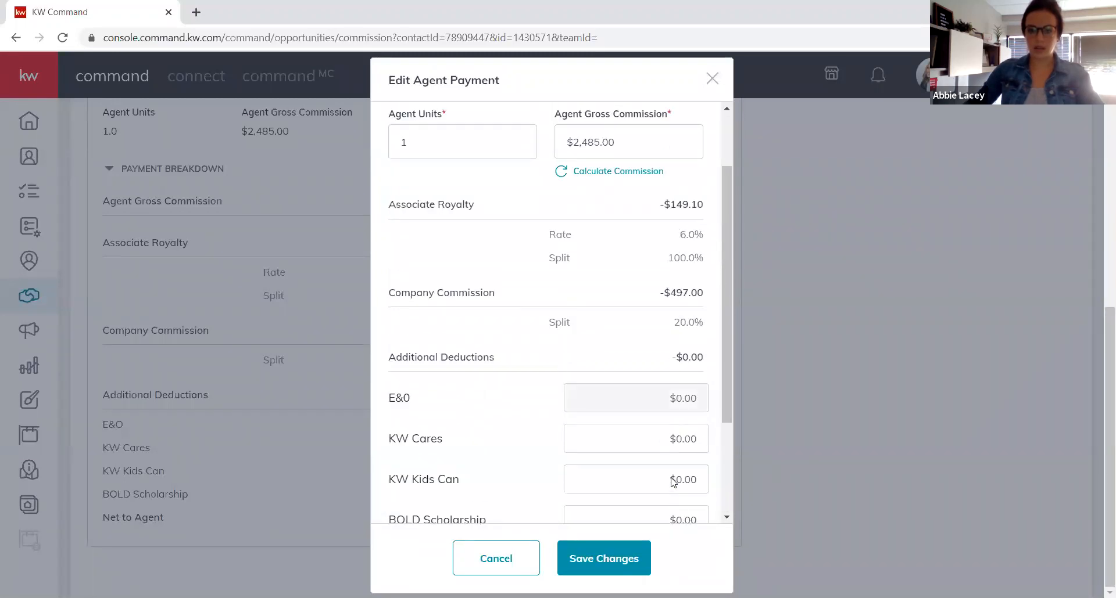
{"action": "scroll", "coordinate": [678, 481], "scroll_direction": "down", "scroll_amount": 4}
{"action": "scroll", "coordinate": [688, 523], "scroll_direction": "down", "scroll_amount": 2}
{"action": "left_click", "coordinate": [679, 490]}
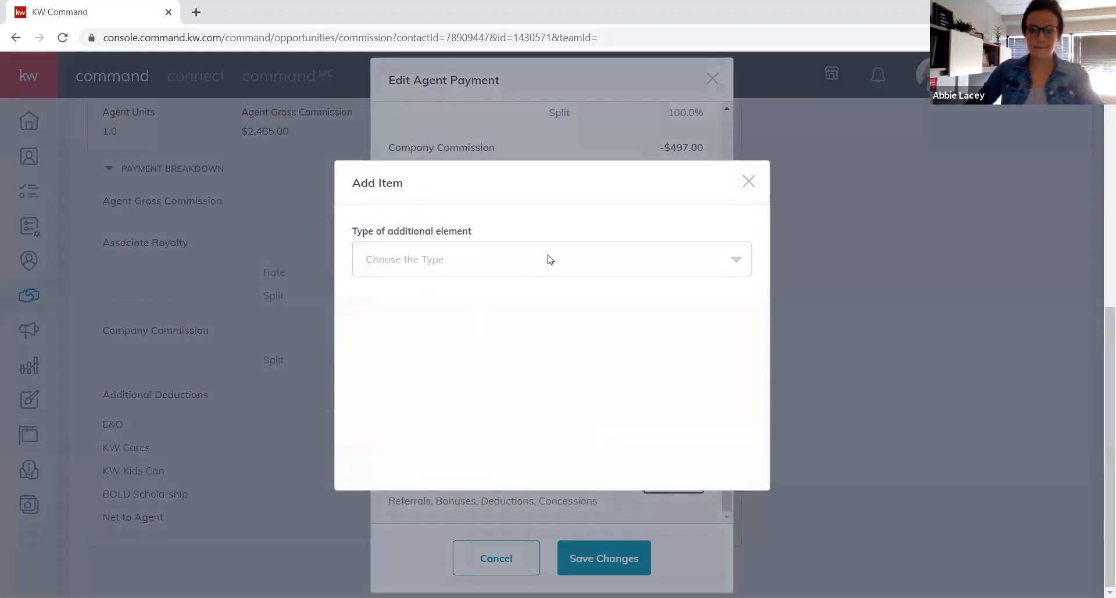
Set the new item's type to Bonus with an amount of $295.00.
{"action": "left_click", "coordinate": [733, 262]}
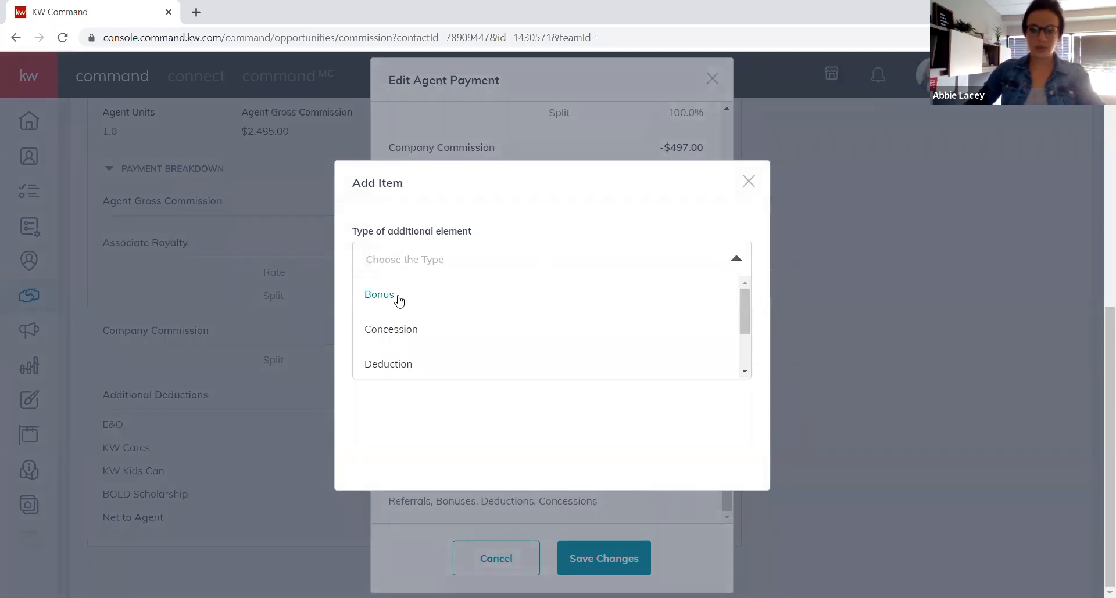
{"action": "scroll", "coordinate": [395, 300], "scroll_direction": "down", "scroll_amount": 2}
{"action": "scroll", "coordinate": [396, 301], "scroll_direction": "up", "scroll_amount": 2}
{"action": "left_click", "coordinate": [392, 296]}
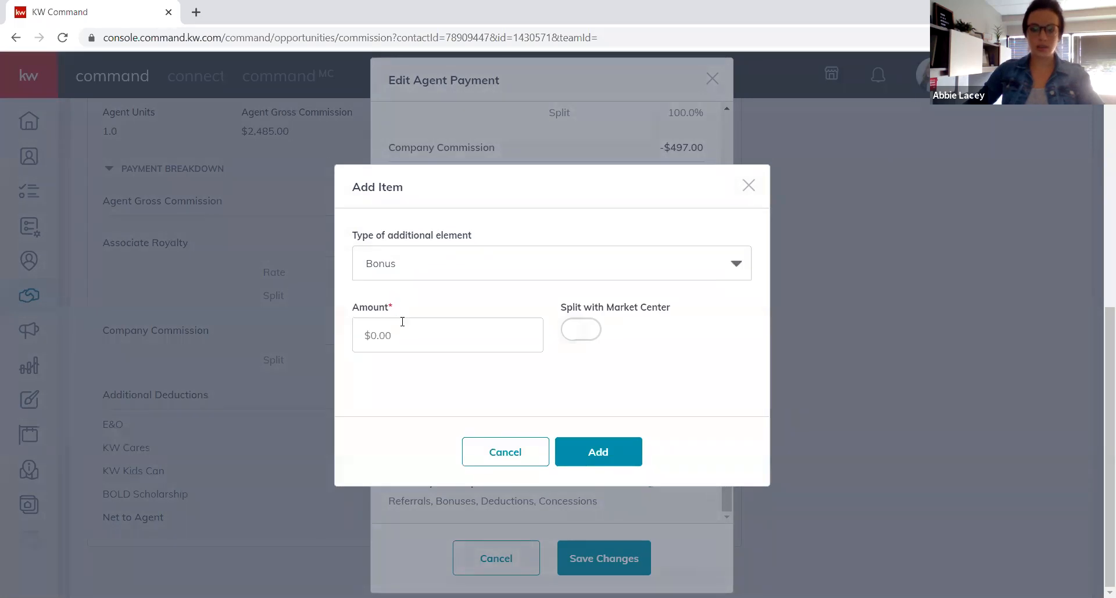
{"action": "left_click", "coordinate": [430, 334]}
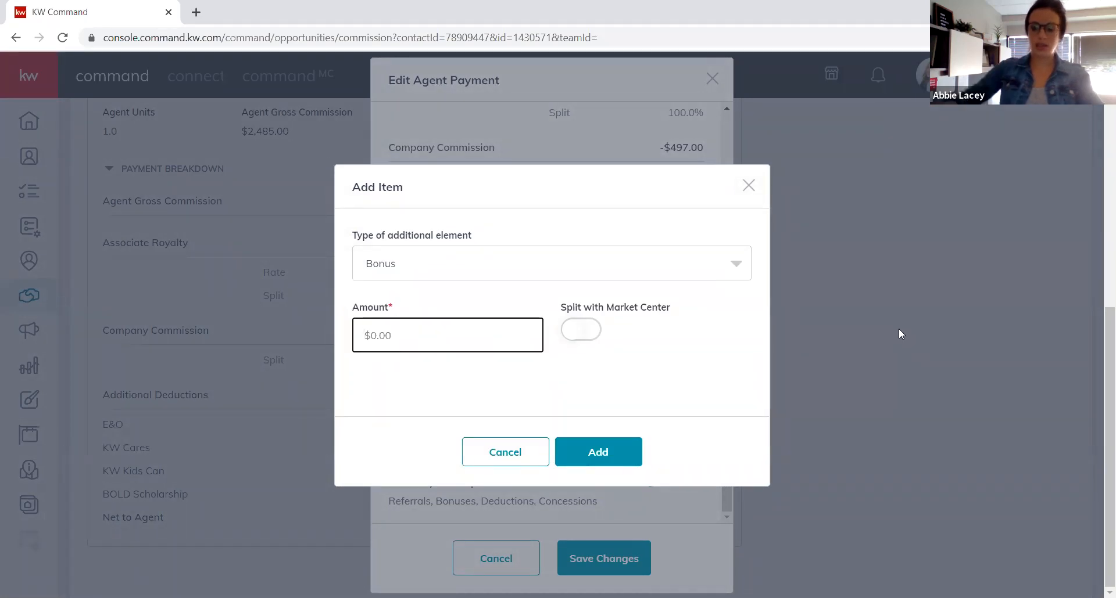
{"action": "type", "text": "295.00"}
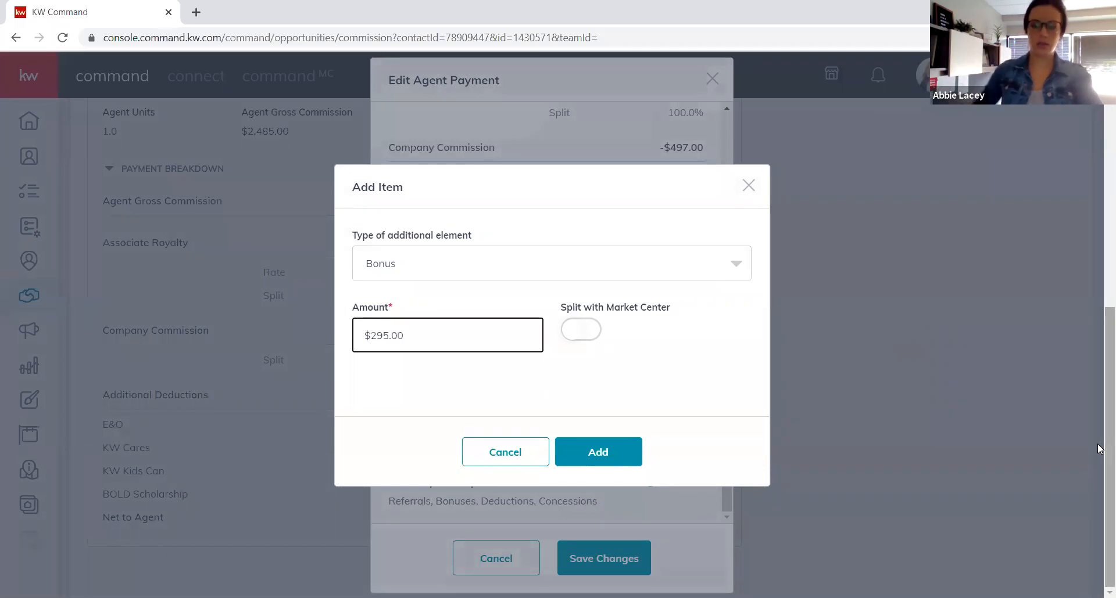
{"action": "key", "text": "Tab"}
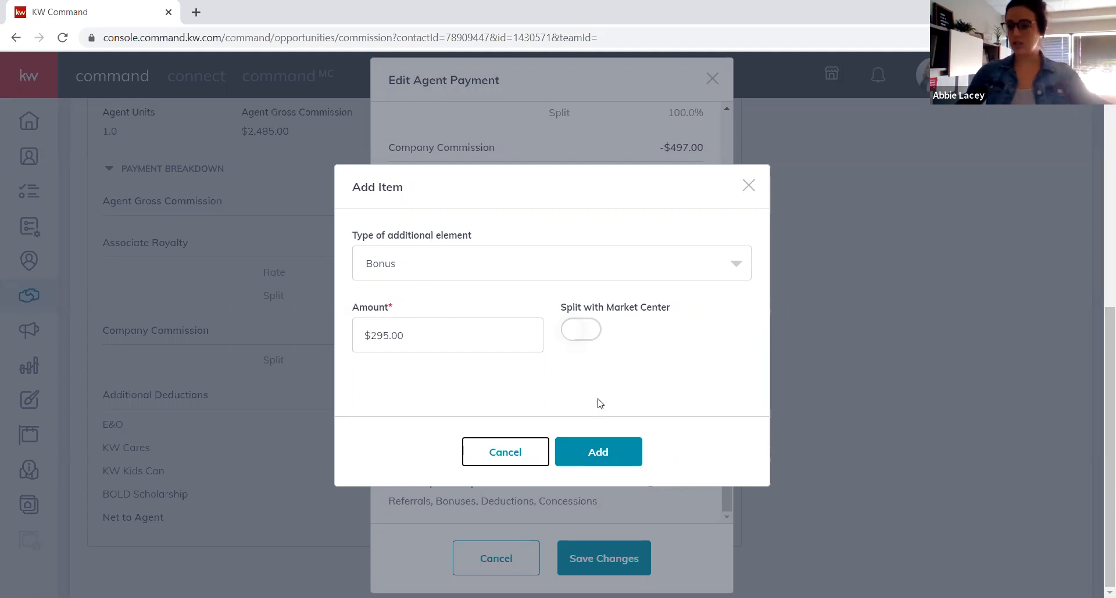
Add the $295.00 Bonus and change Agent Gross Commission to $2,985.00.
{"action": "left_click", "coordinate": [610, 457]}
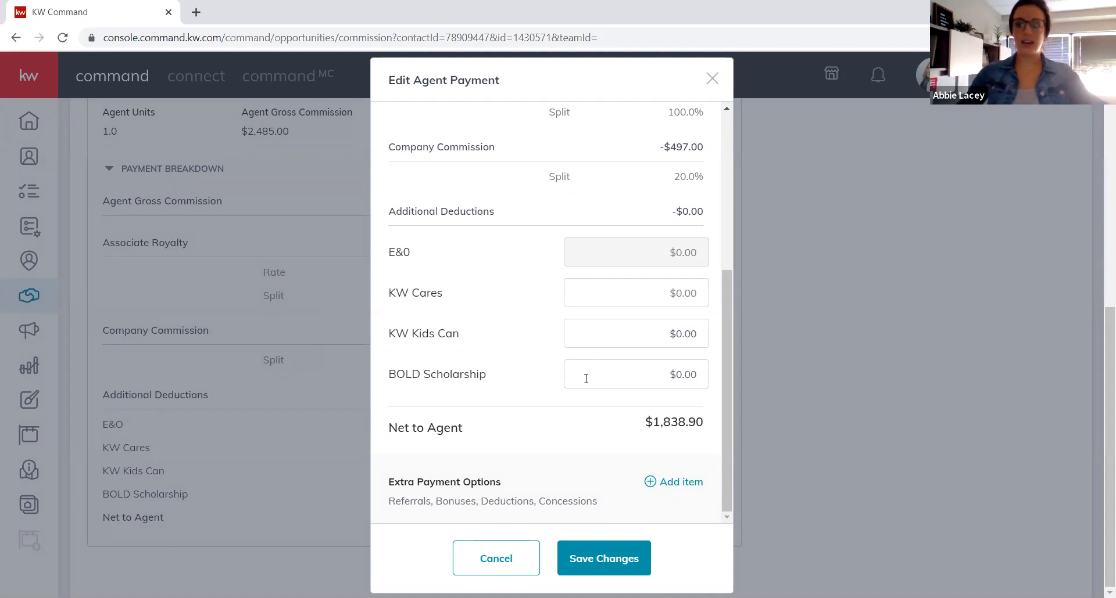
{"action": "scroll", "coordinate": [560, 311], "scroll_direction": "up", "scroll_amount": 5}
{"action": "left_click_drag", "start_coordinate": [623, 228], "coordinate": [581, 228]}
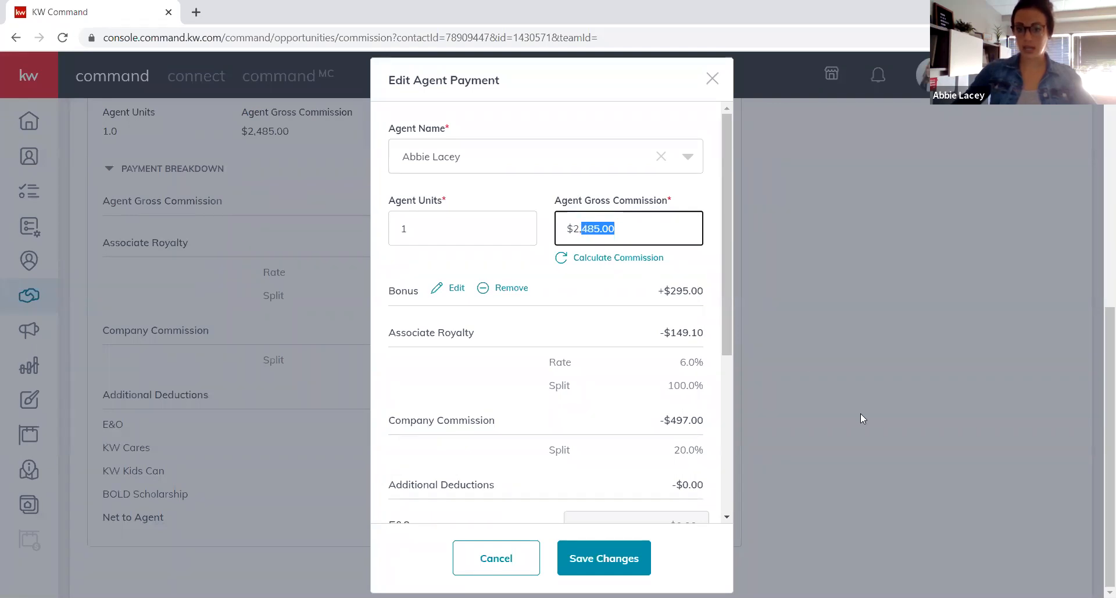
{"action": "type", "text": "985"}
{"action": "key", "text": "Tab"}
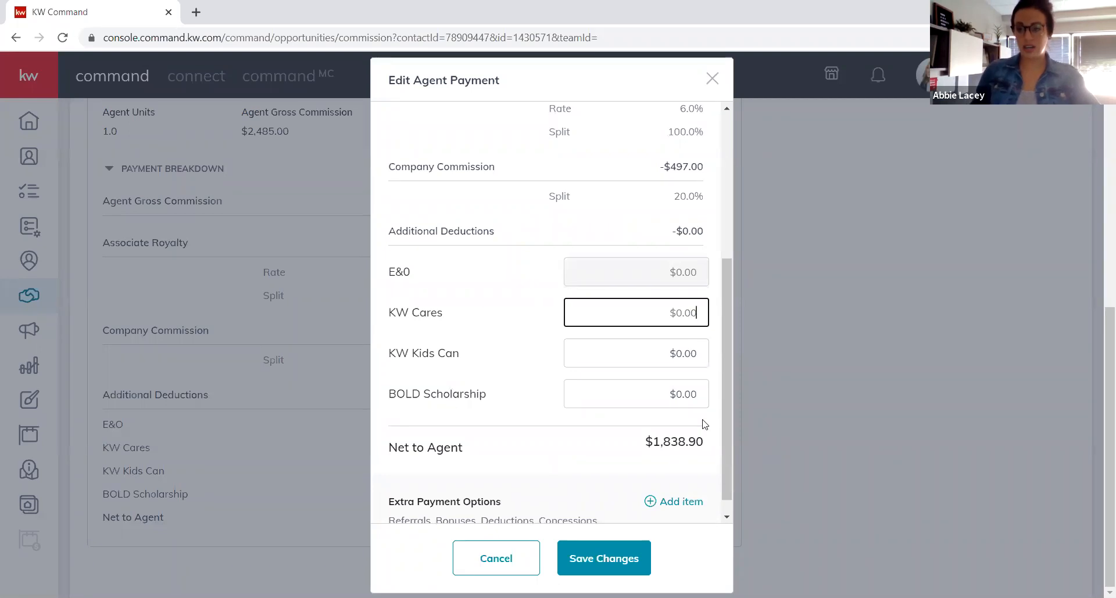
{"action": "scroll", "coordinate": [702, 422], "scroll_direction": "up", "scroll_amount": 2}
{"action": "scroll", "coordinate": [701, 423], "scroll_direction": "up", "scroll_amount": 3}
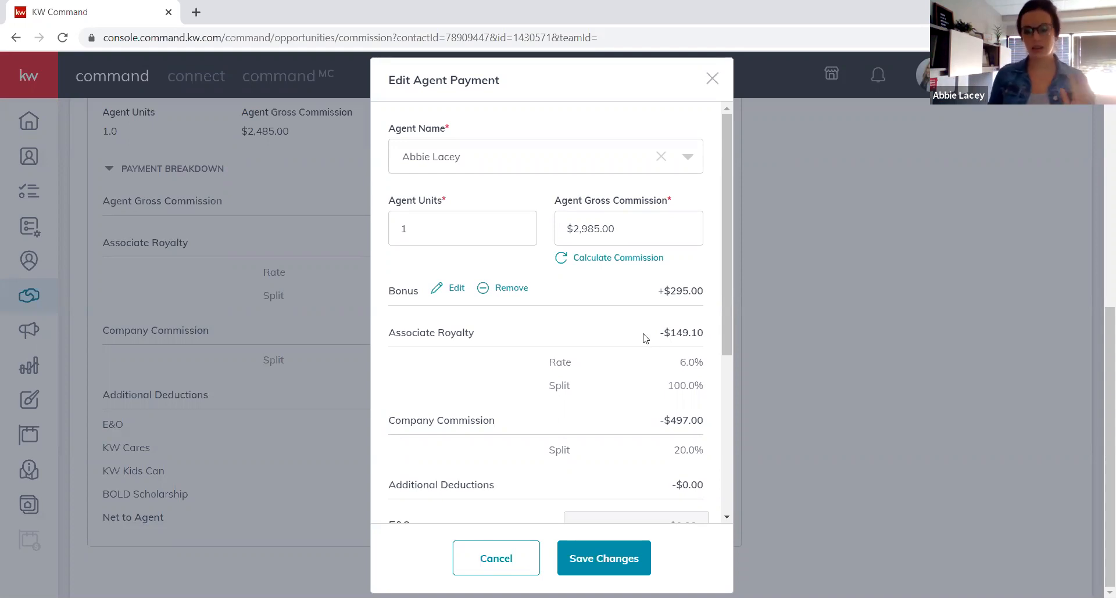
{"action": "scroll", "coordinate": [652, 251], "scroll_direction": "down", "scroll_amount": 1}
Recalculate the agent's gross commission to $2,485.00, including the +$295.00 Bonus.
{"action": "scroll", "coordinate": [652, 251], "scroll_direction": "down", "scroll_amount": 1}
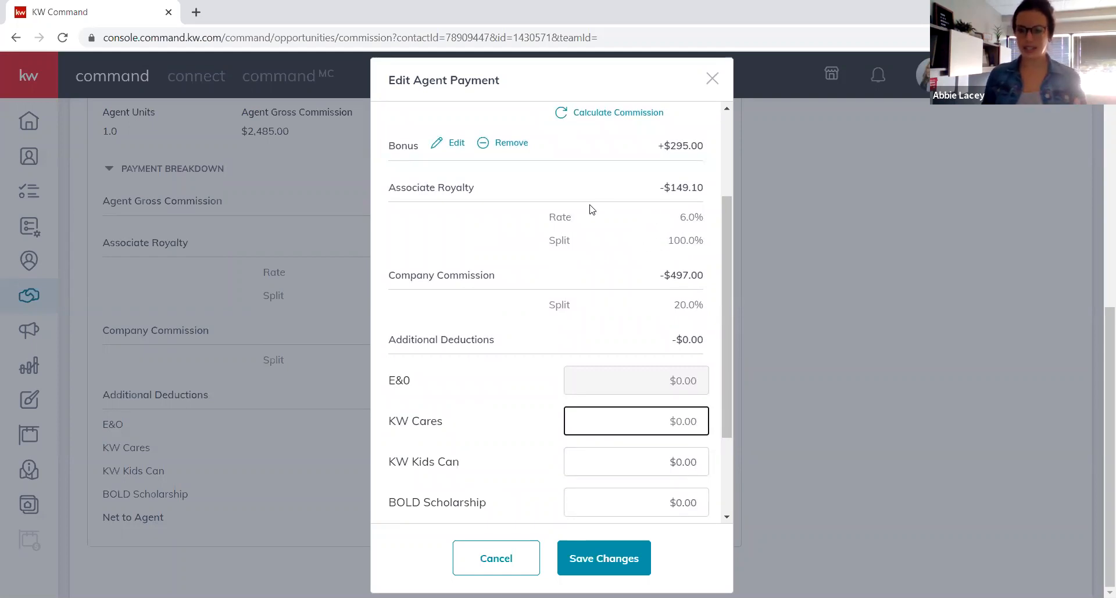
{"action": "scroll", "coordinate": [620, 250], "scroll_direction": "down", "scroll_amount": 2}
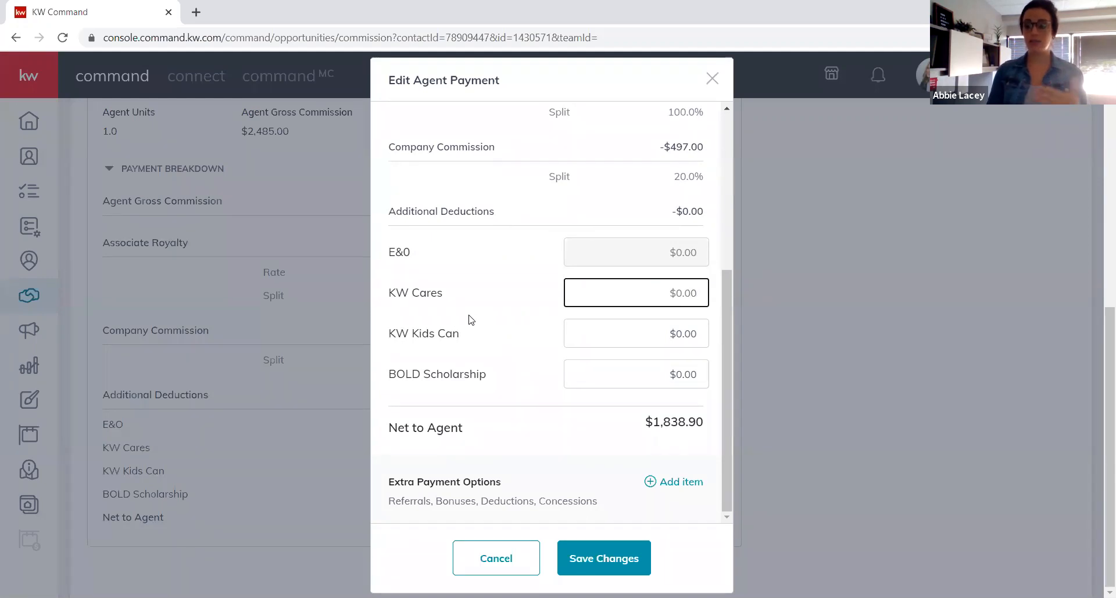
{"action": "scroll", "coordinate": [503, 303], "scroll_direction": "up", "scroll_amount": 5}
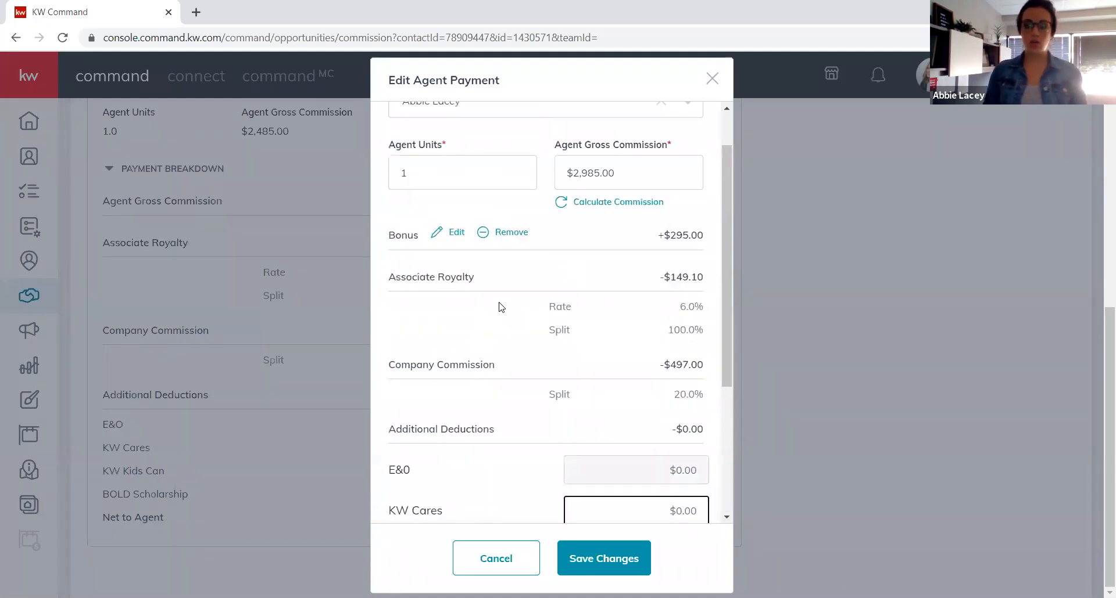
{"action": "scroll", "coordinate": [636, 298], "scroll_direction": "down", "scroll_amount": 3}
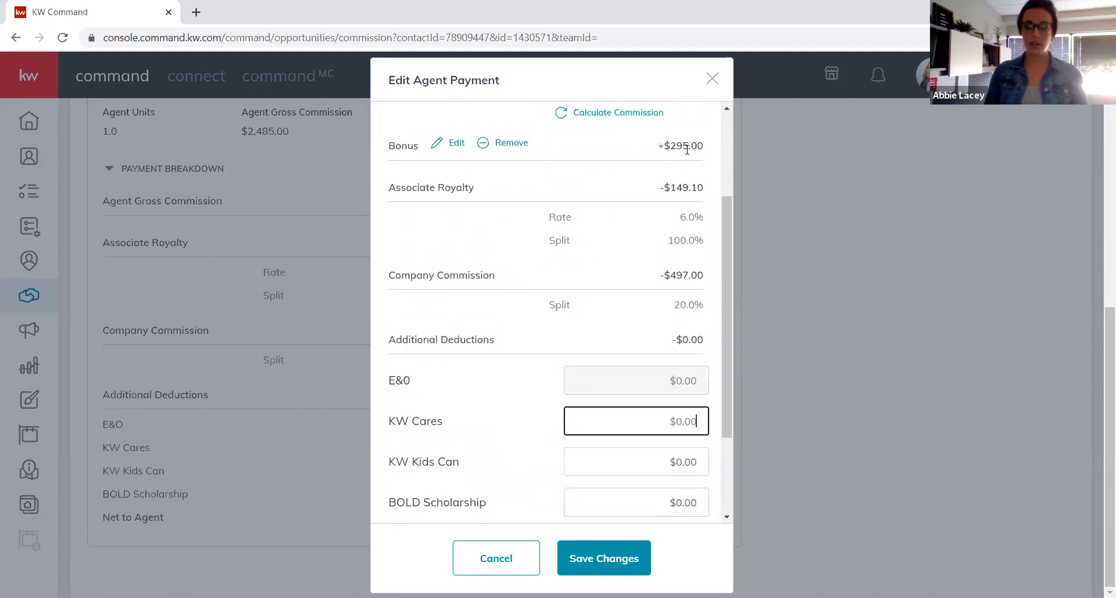
{"action": "scroll", "coordinate": [660, 168], "scroll_direction": "up", "scroll_amount": 3}
{"action": "left_click", "coordinate": [561, 259]}
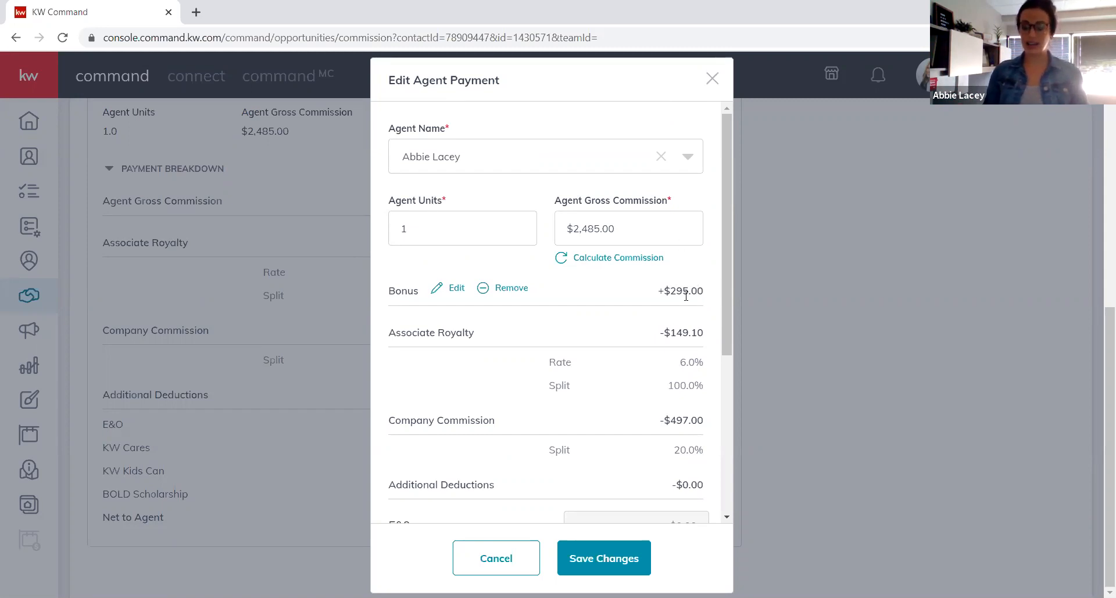
Begin a new item under Extra Payment Options in the Edit Agent Payment dialog.
{"action": "scroll", "coordinate": [651, 376], "scroll_direction": "down", "scroll_amount": 4}
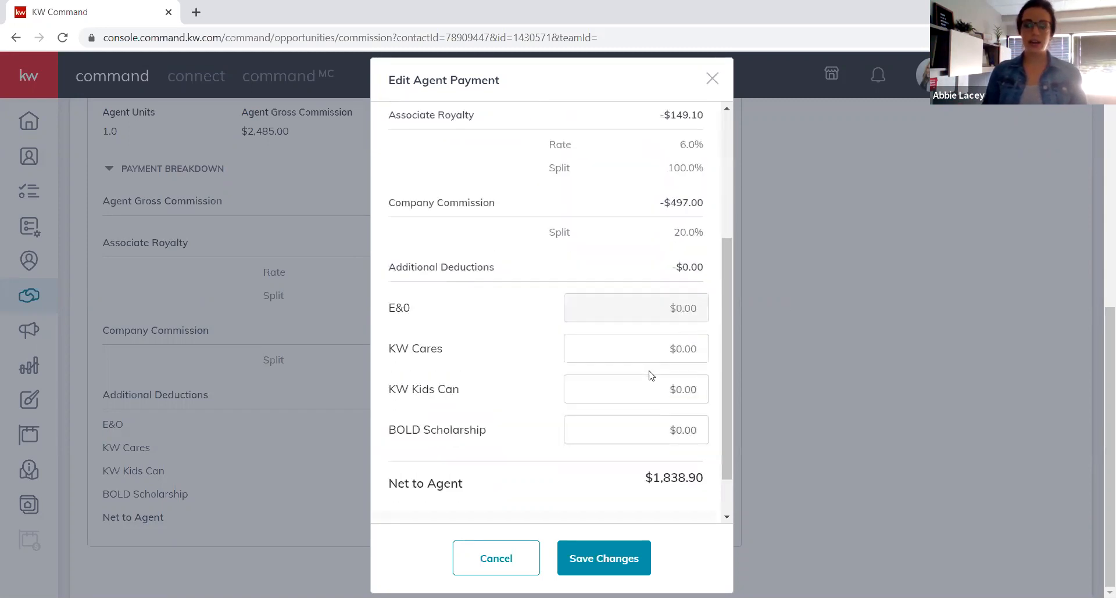
{"action": "scroll", "coordinate": [651, 376], "scroll_direction": "down", "scroll_amount": 1}
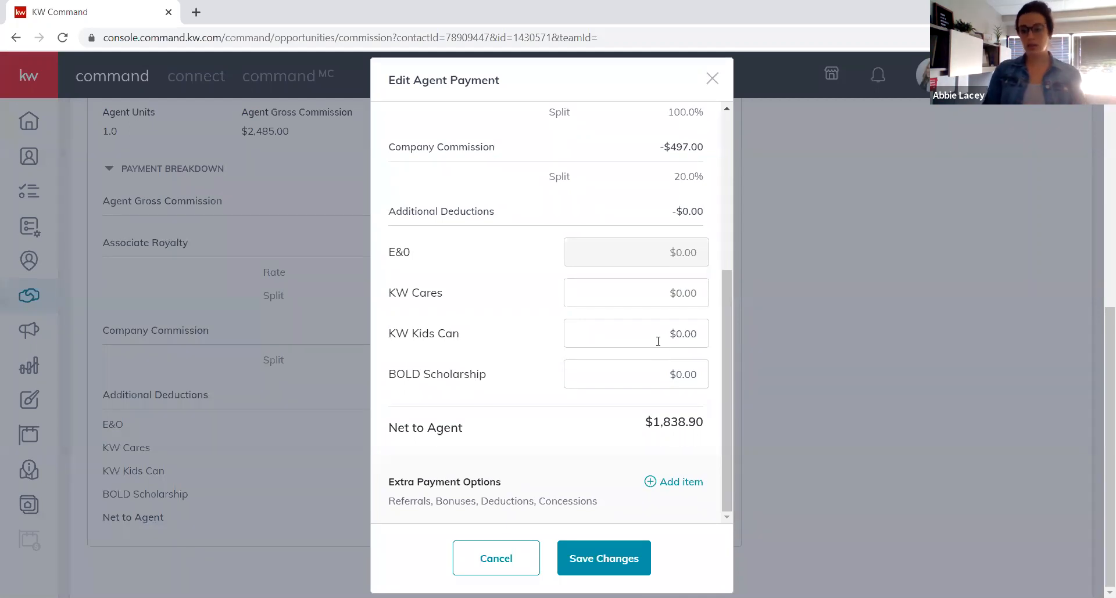
{"action": "left_click", "coordinate": [697, 491]}
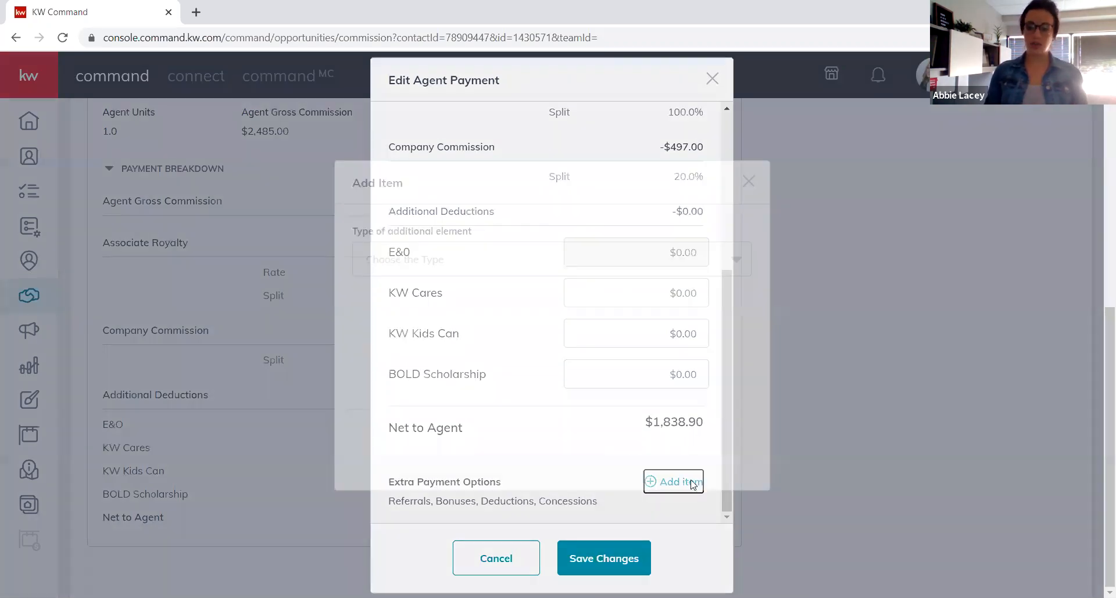
Make the new item a $295 Deduction with the description 'BAC'.
{"action": "left_click", "coordinate": [742, 258]}
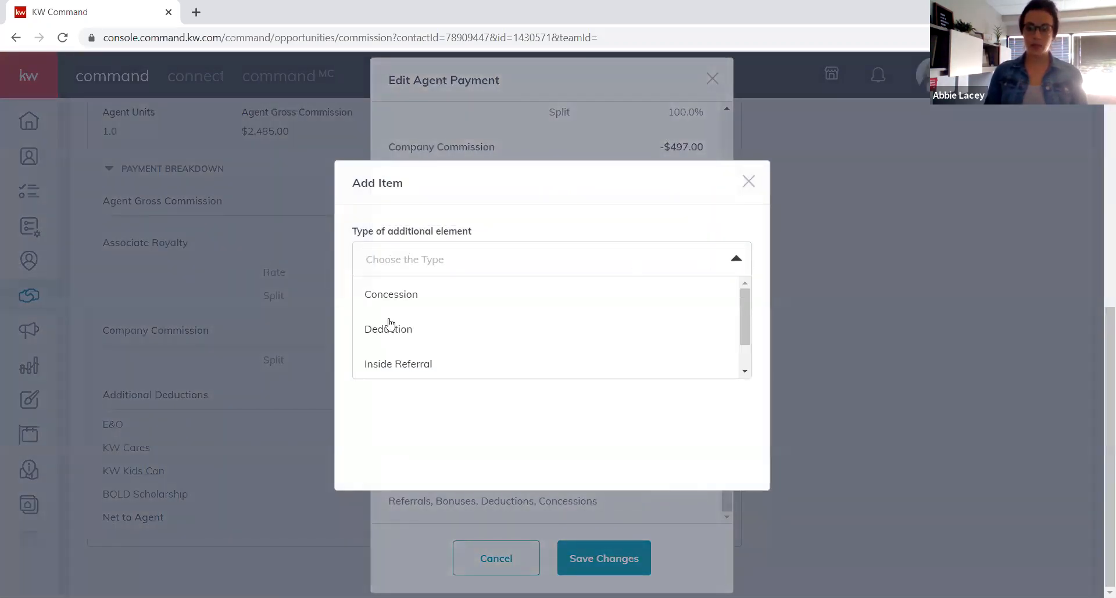
{"action": "left_click", "coordinate": [404, 334]}
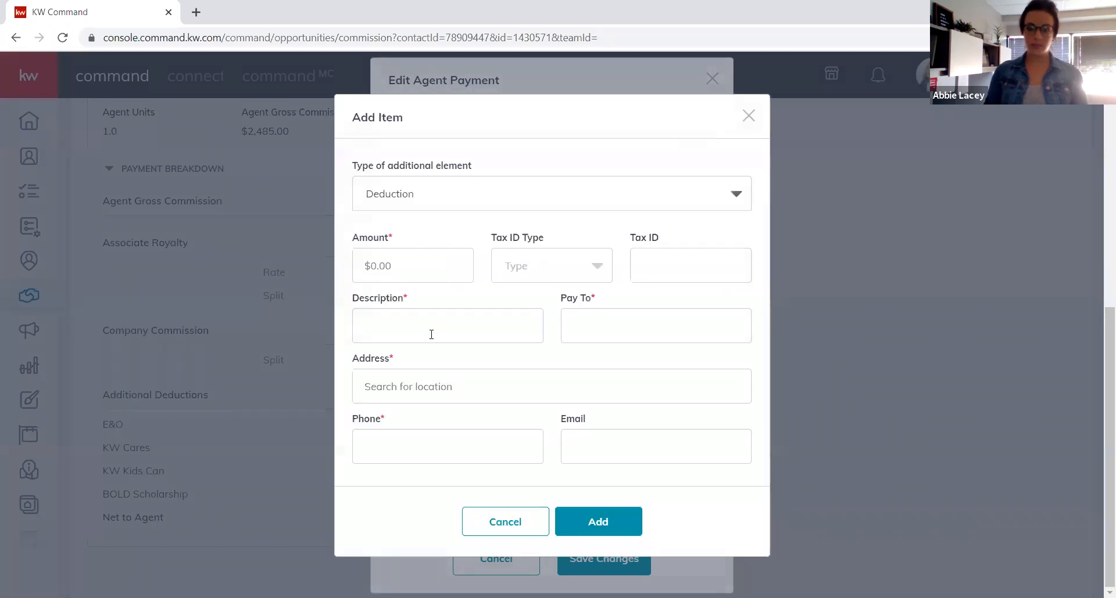
{"action": "left_click", "coordinate": [423, 267]}
{"action": "type", "text": "295"}
{"action": "key", "text": "Tab"}
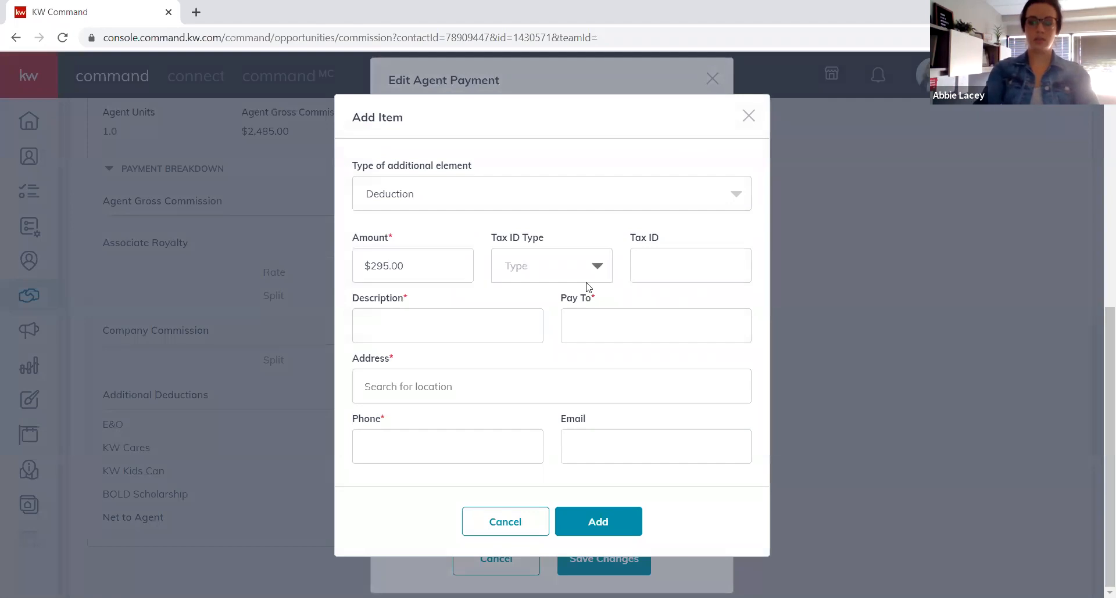
{"action": "key", "text": "Tab"}
{"action": "key", "text": "Tab"}
{"action": "type", "text": "BAC"}
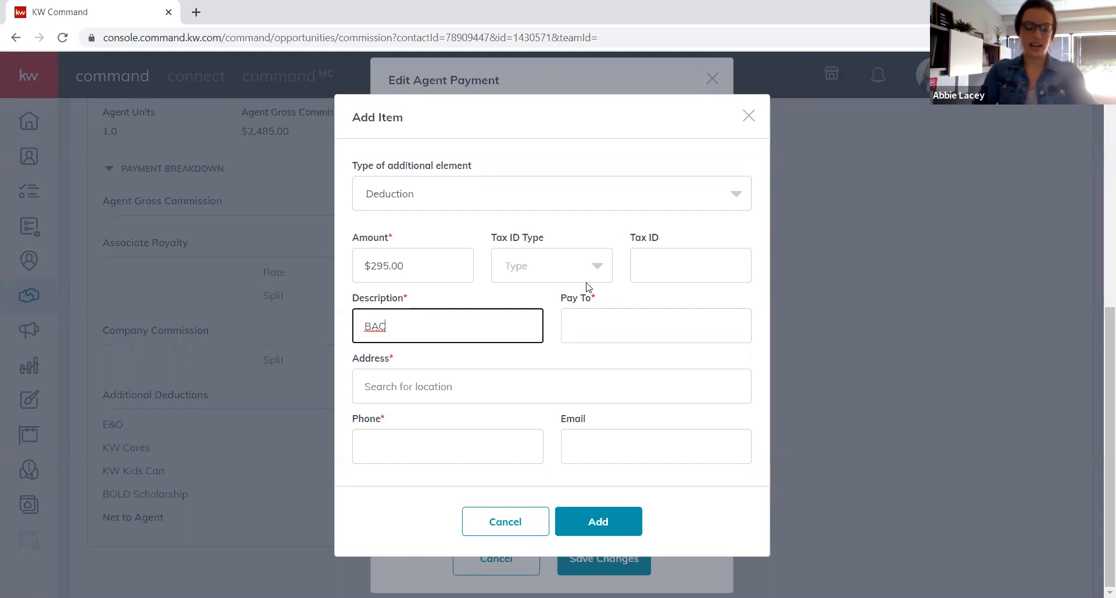
Set the deduction's payee to KW and start typing the payee's street address.
{"action": "key", "text": "Tab"}
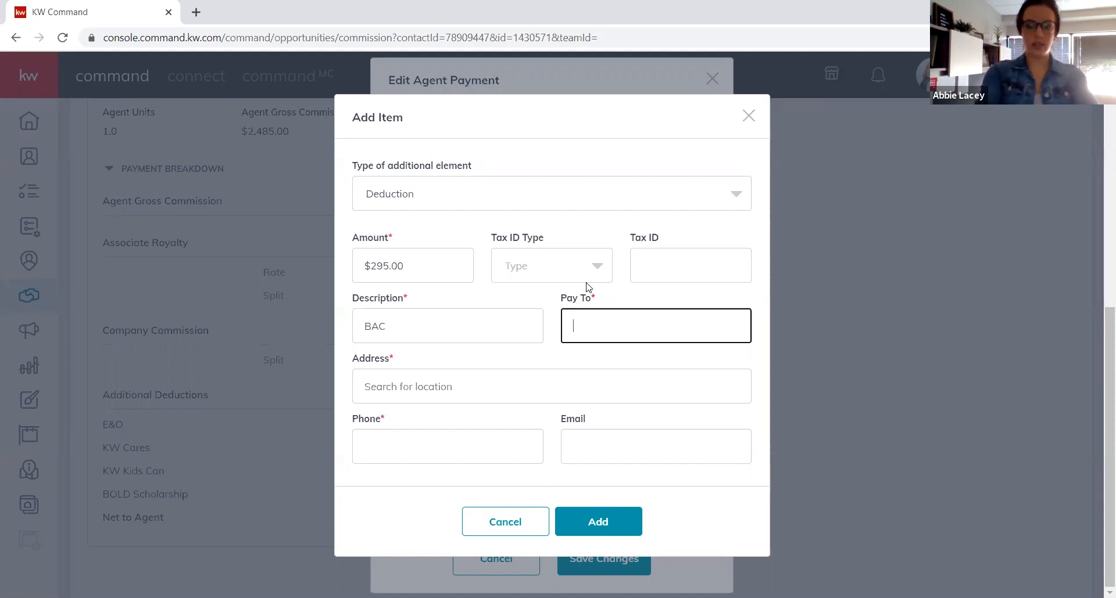
{"action": "type", "text": "N"}
{"action": "key", "text": "BackSpace"}
{"action": "type", "text": "KW"}
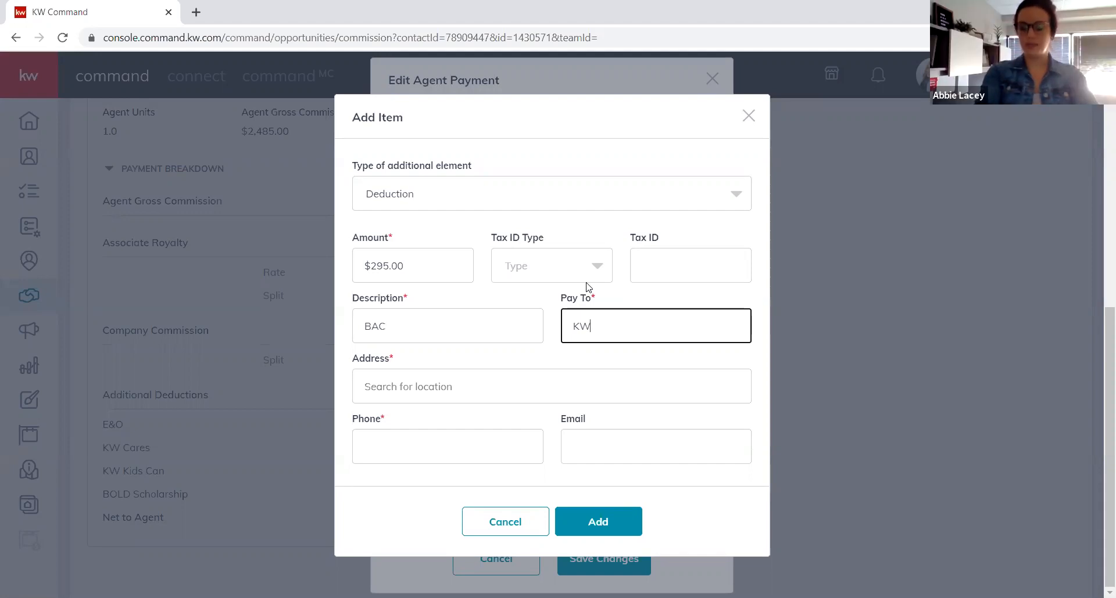
{"action": "key", "text": "Tab"}
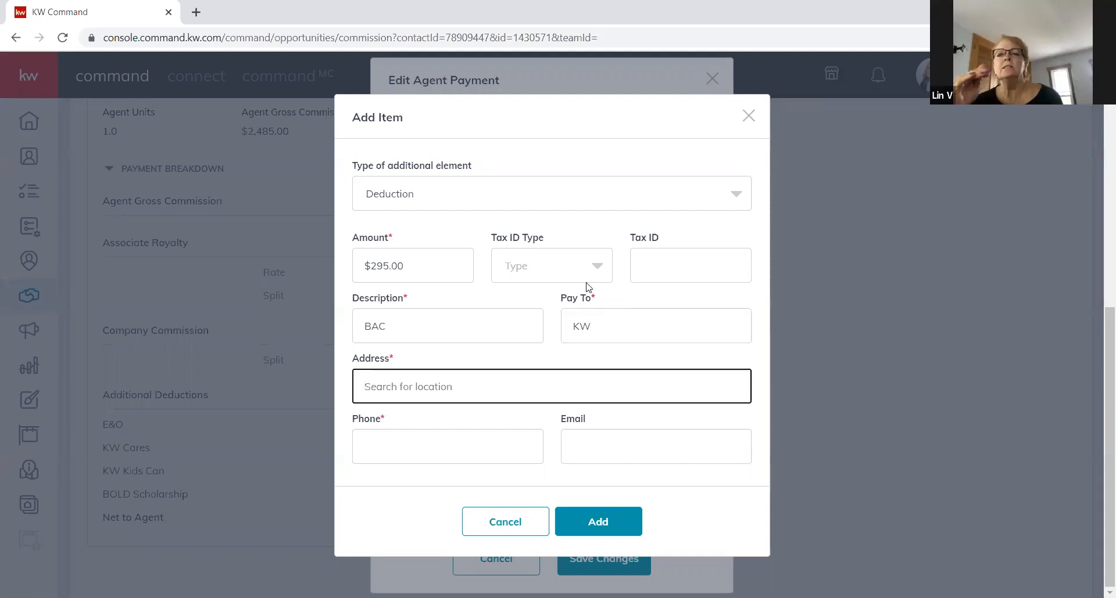
{"action": "type", "text": "2665 s"}
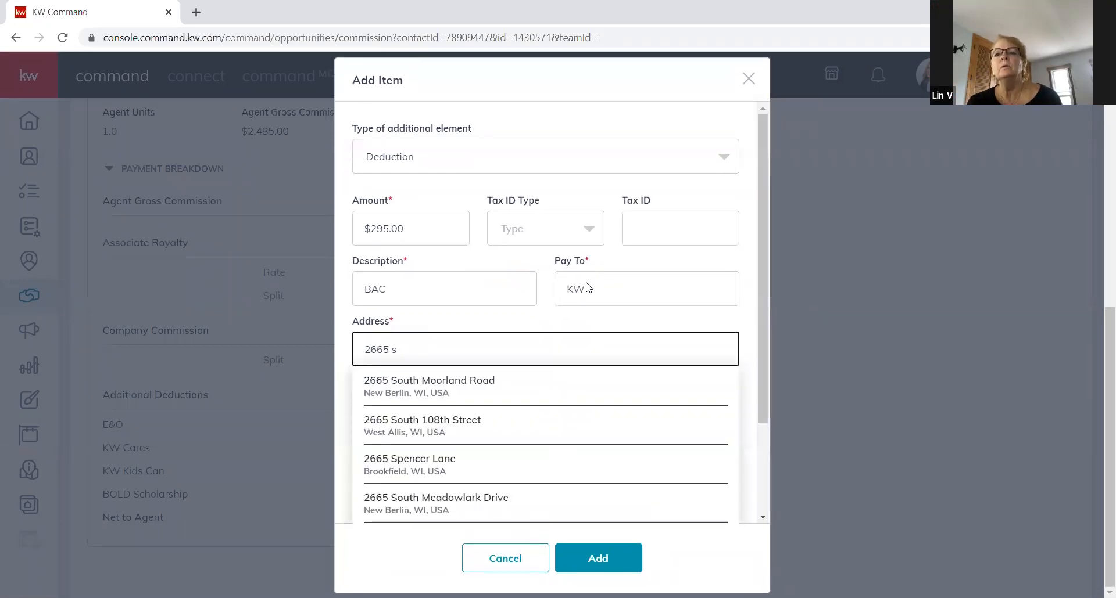
Pick the suggested New Berlin office address and enter the payee's phone number, correcting its last digit.
{"action": "left_click", "coordinate": [513, 395]}
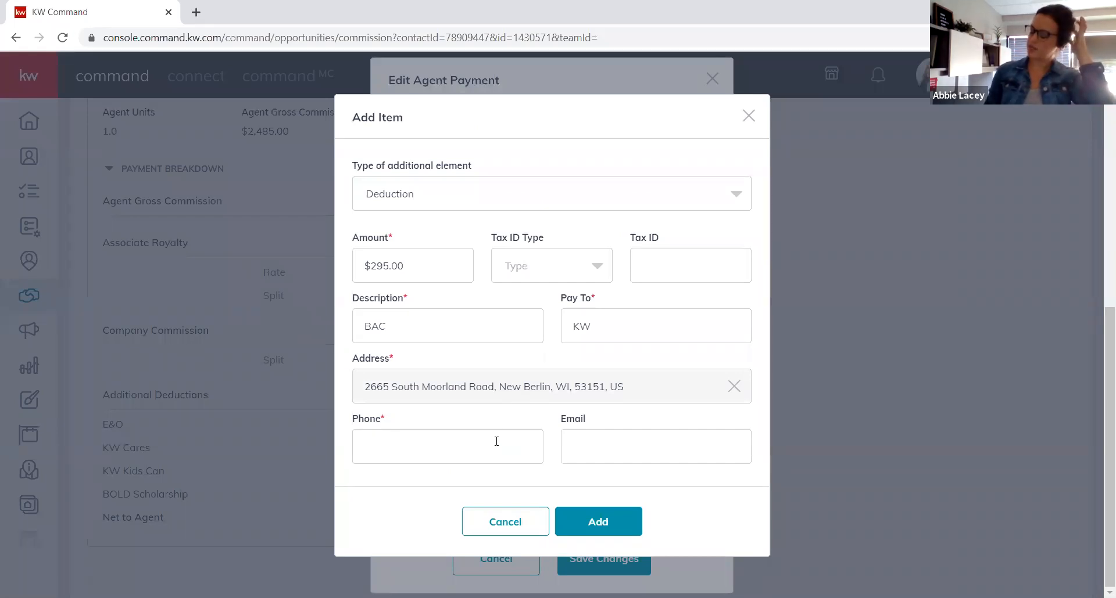
{"action": "left_click", "coordinate": [497, 442]}
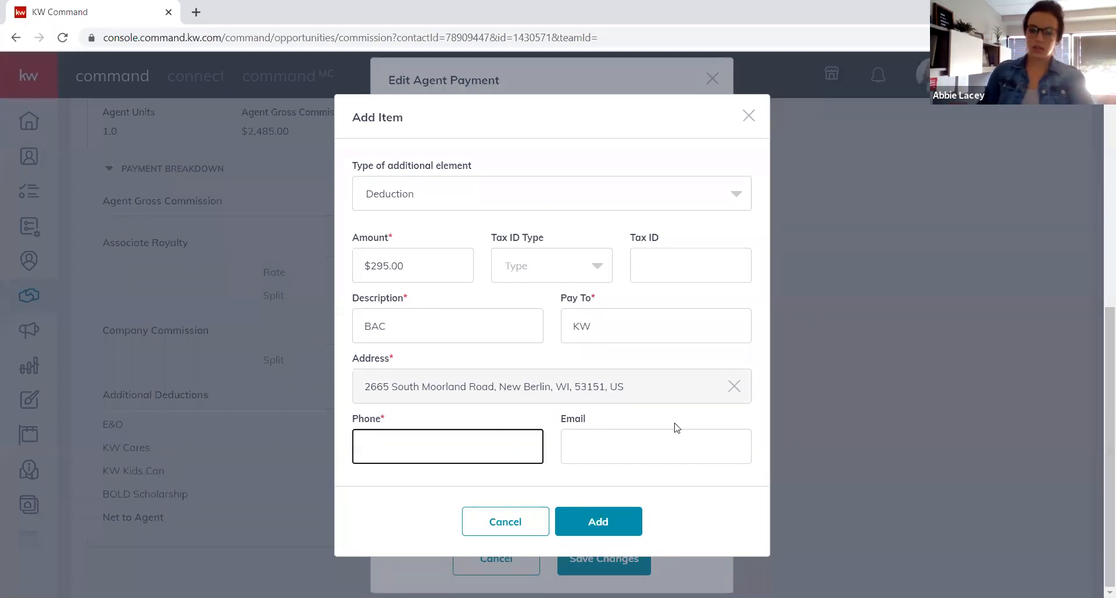
{"action": "key", "text": "Tab"}
{"action": "left_click", "coordinate": [501, 433]}
{"action": "key", "text": "BackSpace"}
{"action": "type", "text": "0"}
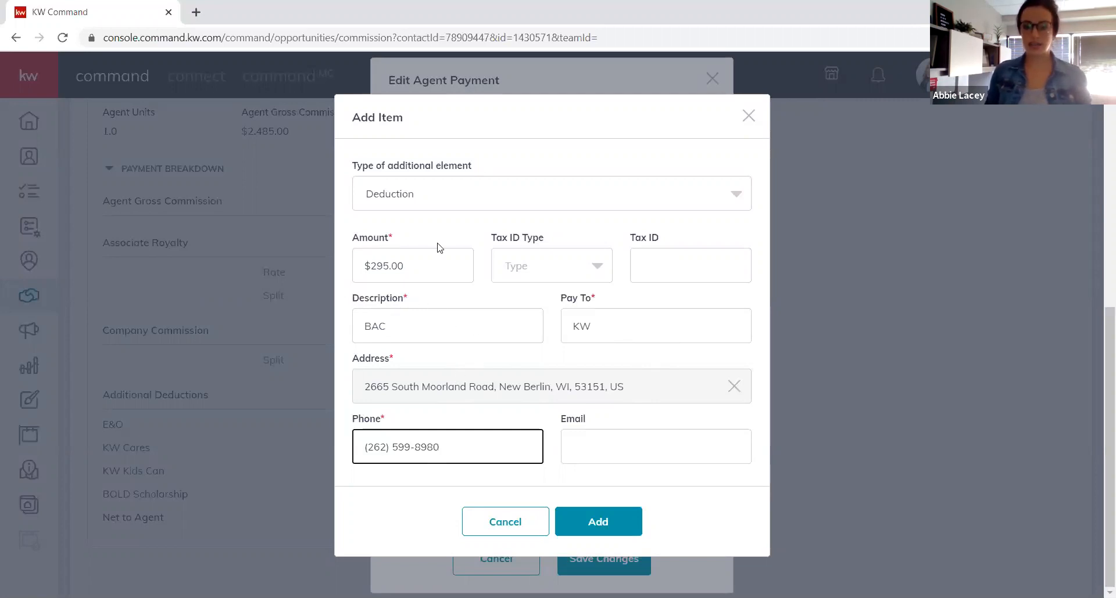
Add the BAC deduction and save the Edit Agent Payment changes, then check the $1,821.20 net pay.
{"action": "left_click", "coordinate": [607, 526]}
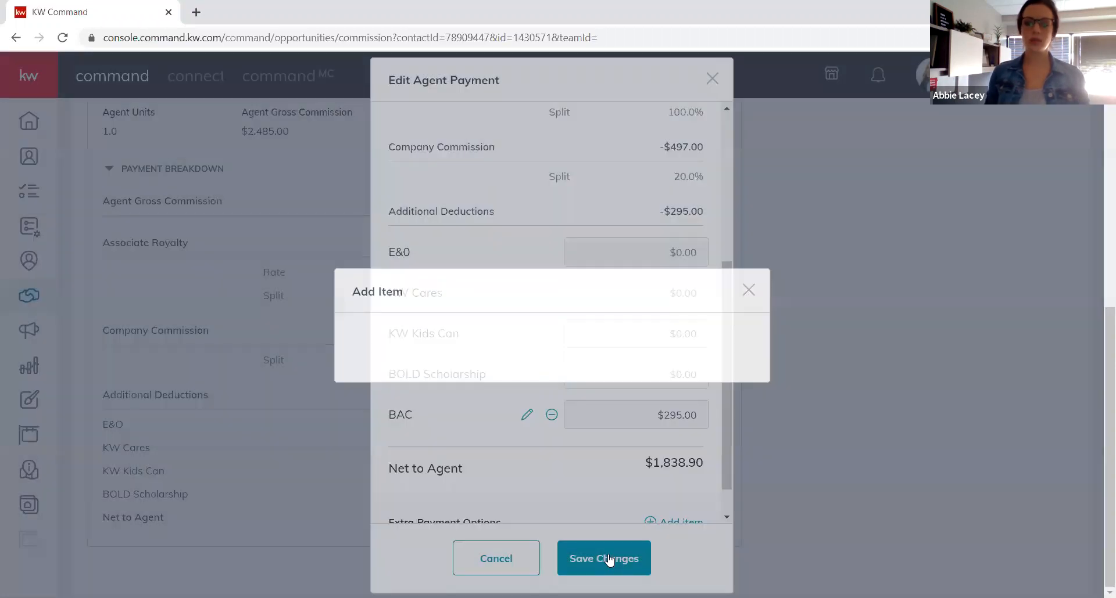
{"action": "scroll", "coordinate": [602, 476], "scroll_direction": "down", "scroll_amount": 1}
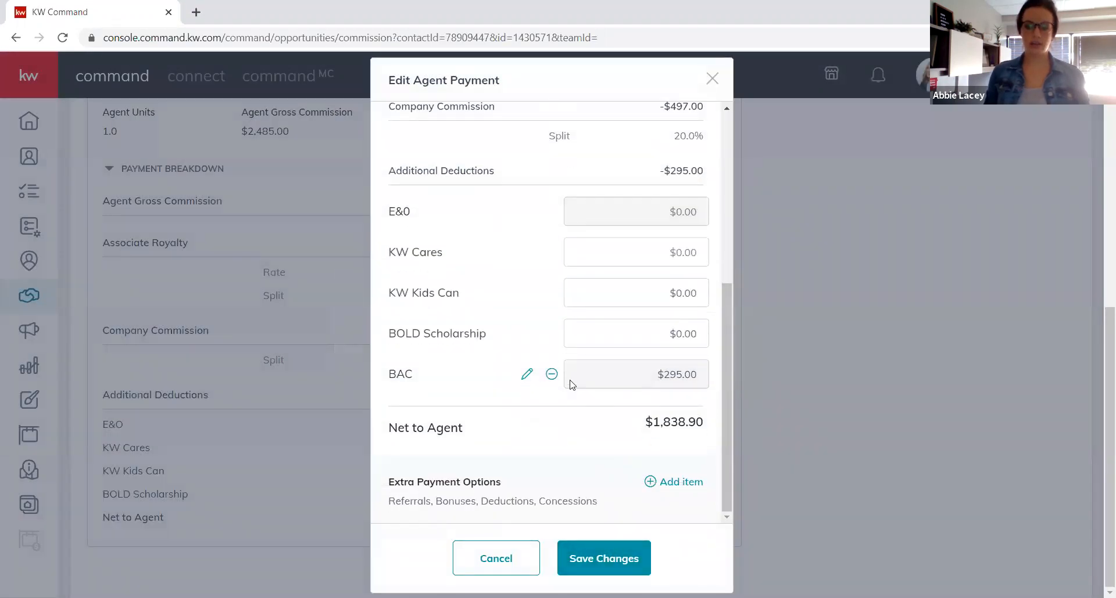
{"action": "left_click", "coordinate": [601, 559]}
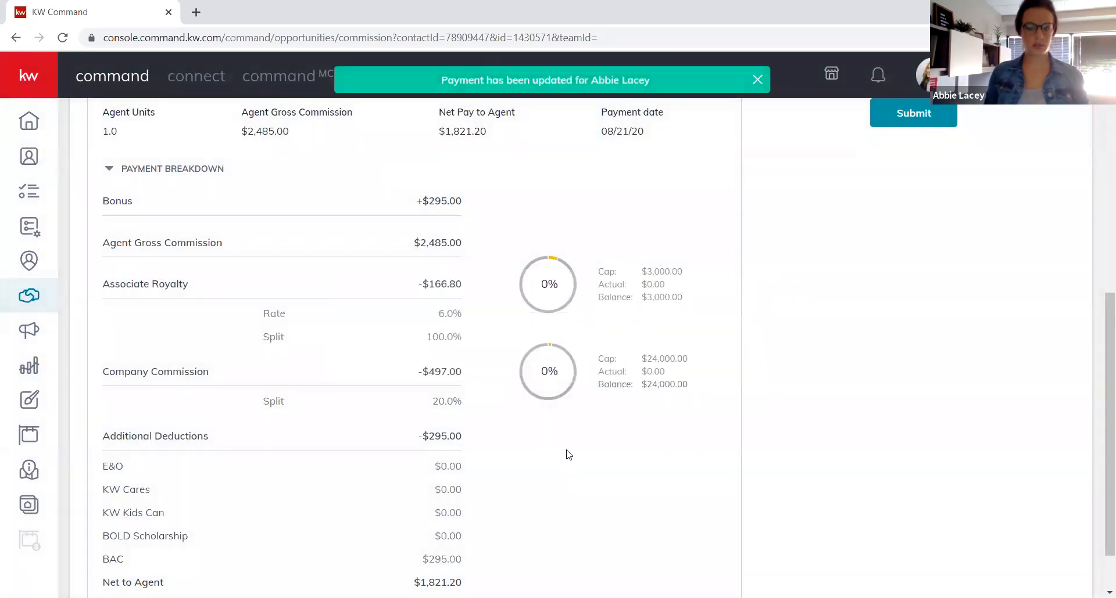
{"action": "scroll", "coordinate": [569, 446], "scroll_direction": "down", "scroll_amount": 1}
{"action": "scroll", "coordinate": [569, 445], "scroll_direction": "down", "scroll_amount": 1}
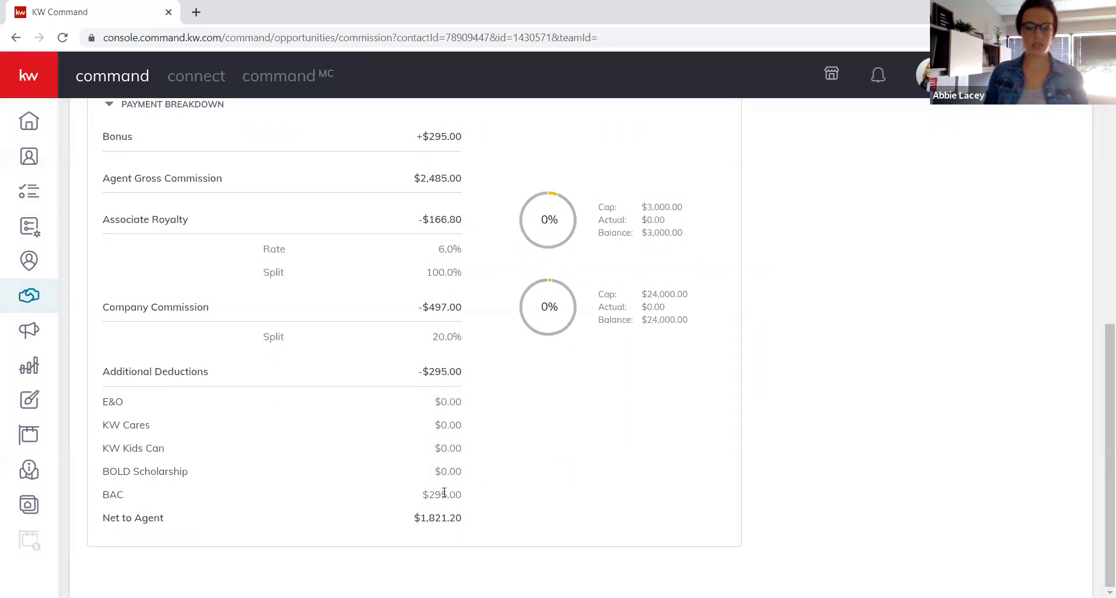
{"action": "scroll", "coordinate": [468, 485], "scroll_direction": "up", "scroll_amount": 3}
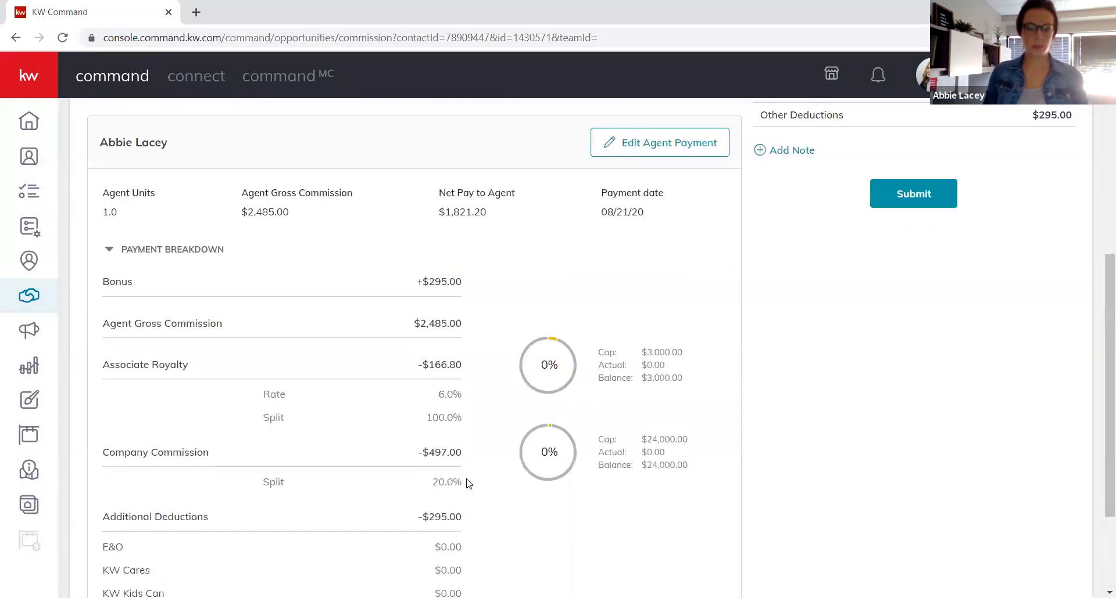
{"action": "scroll", "coordinate": [468, 485], "scroll_direction": "up", "scroll_amount": 6}
{"action": "scroll", "coordinate": [846, 287], "scroll_direction": "down", "scroll_amount": 1}
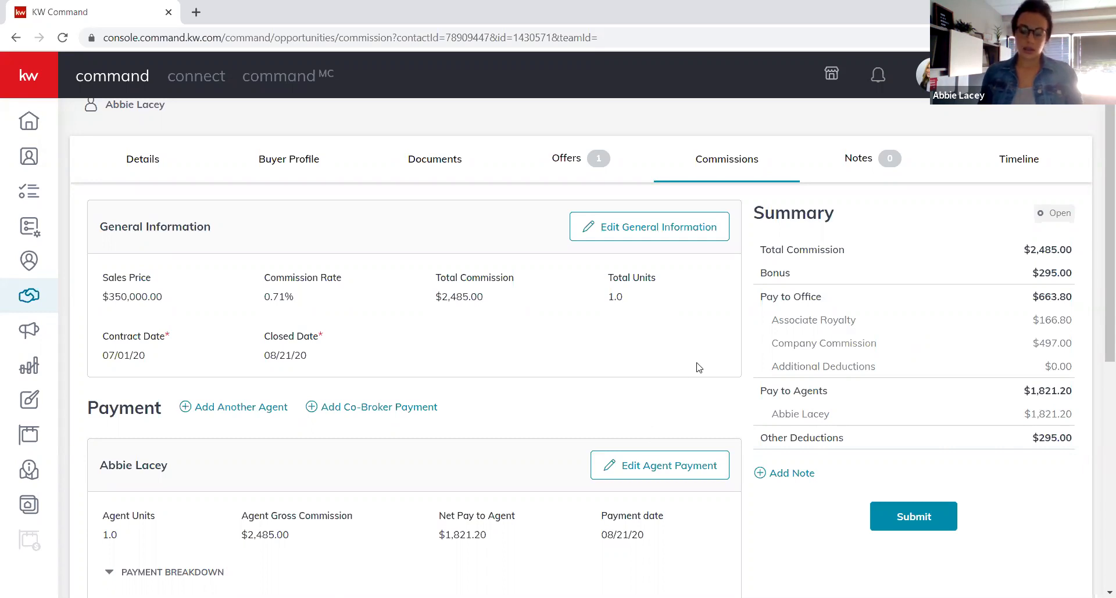
{"action": "left_click", "coordinate": [807, 476]}
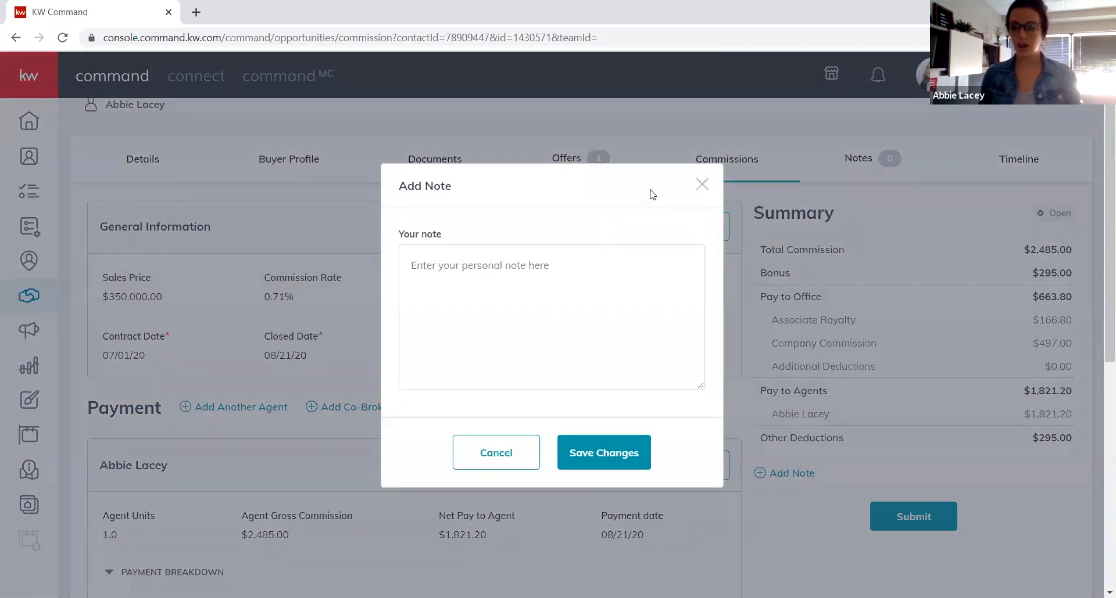
{"action": "left_click", "coordinate": [568, 276]}
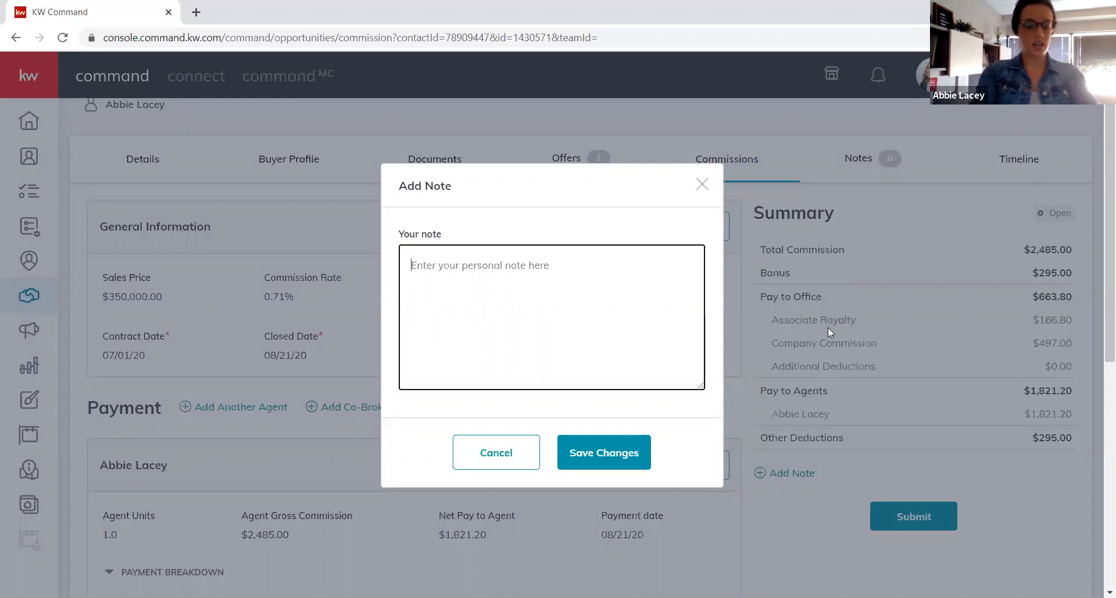
{"action": "type", "text": "50 Mark,"}
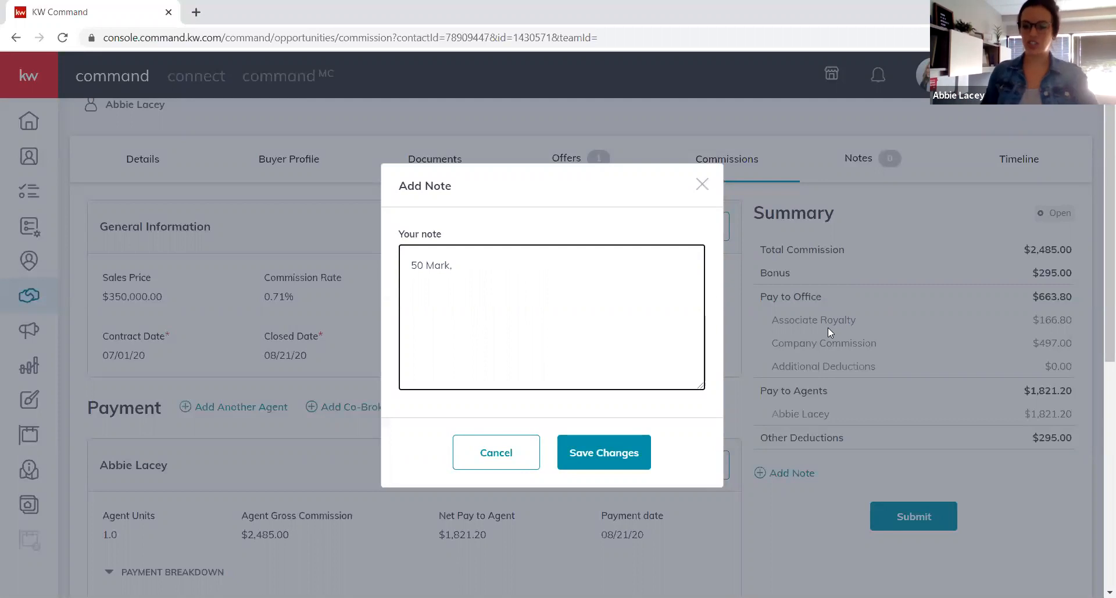
{"action": "left_click", "coordinate": [504, 468]}
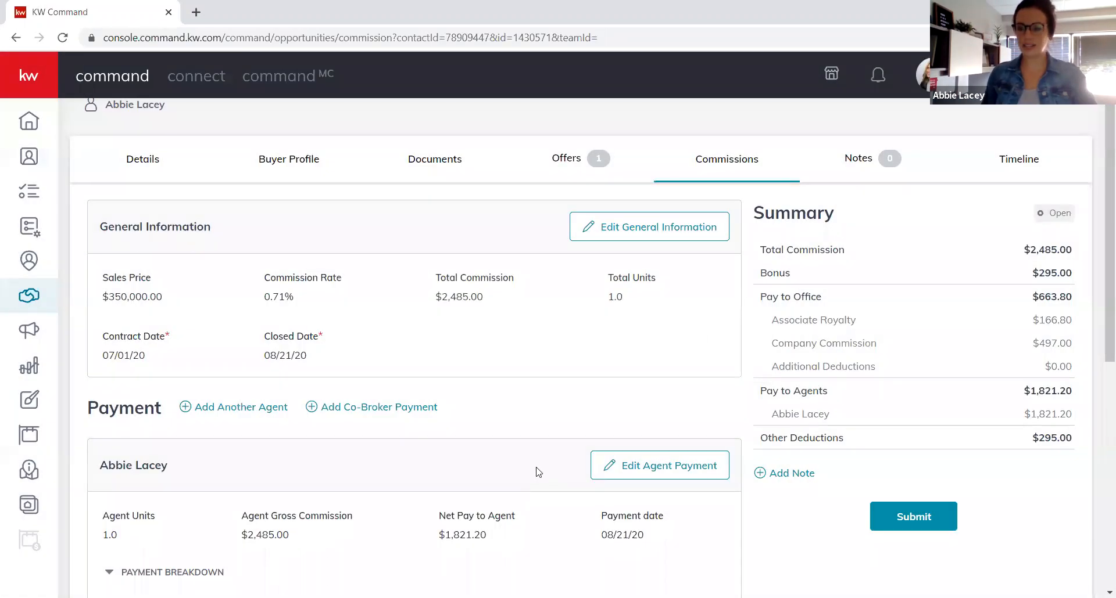
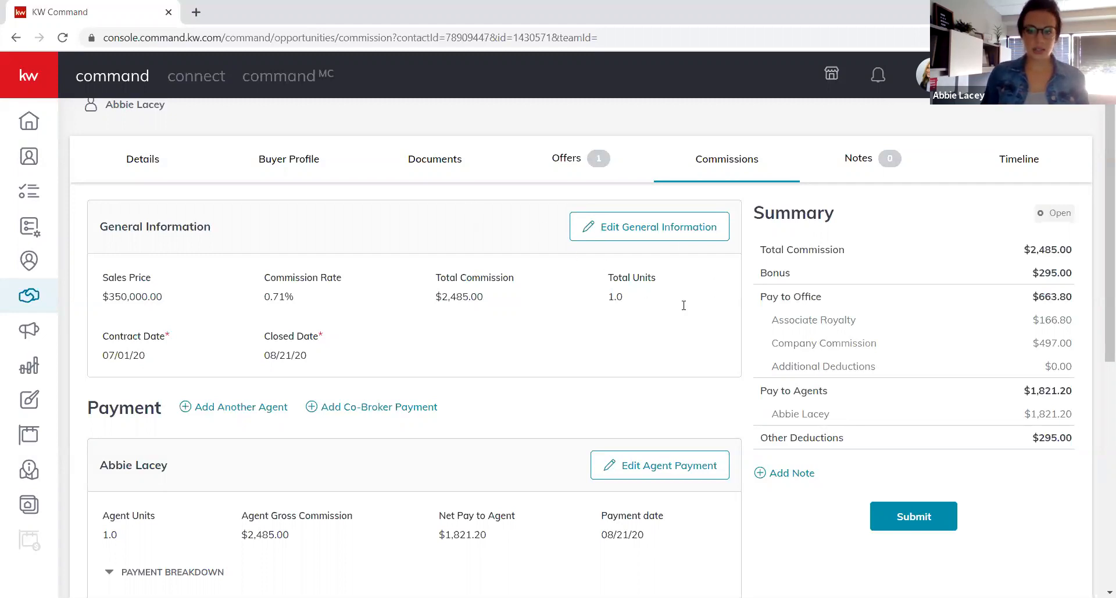
Raise the commission rate from 0.71% to 2.4% and save, making total commission $8,400.00.
{"action": "left_click", "coordinate": [652, 231]}
{"action": "left_click", "coordinate": [488, 275]}
{"action": "type", "text": "2.4"}
{"action": "key", "text": "Tab"}
{"action": "key", "text": "Tab"}
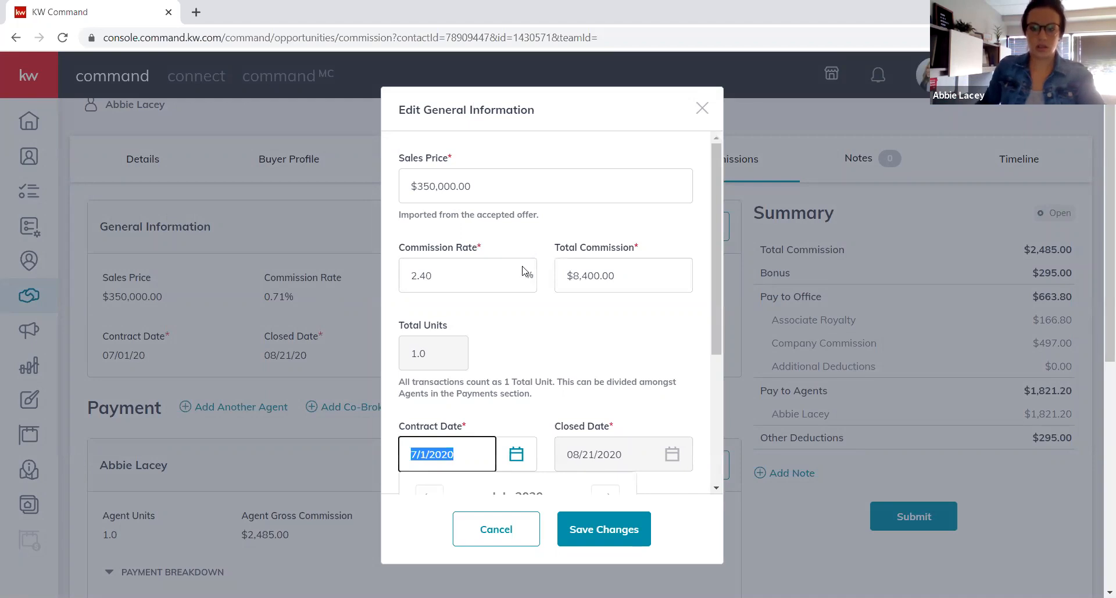
{"action": "left_click", "coordinate": [615, 530]}
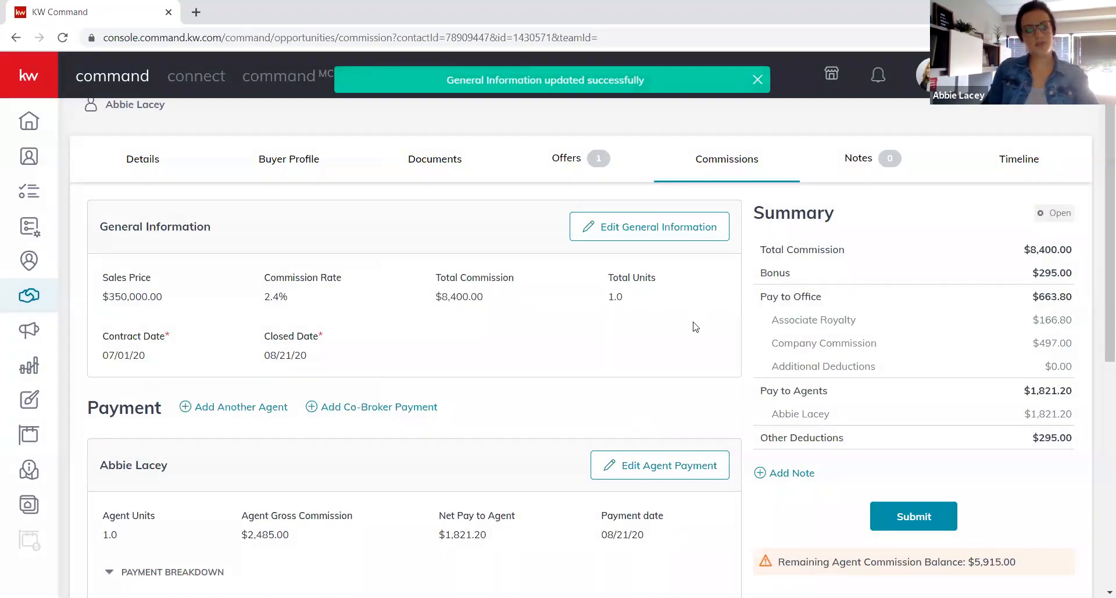
{"action": "scroll", "coordinate": [695, 327], "scroll_direction": "down", "scroll_amount": 2}
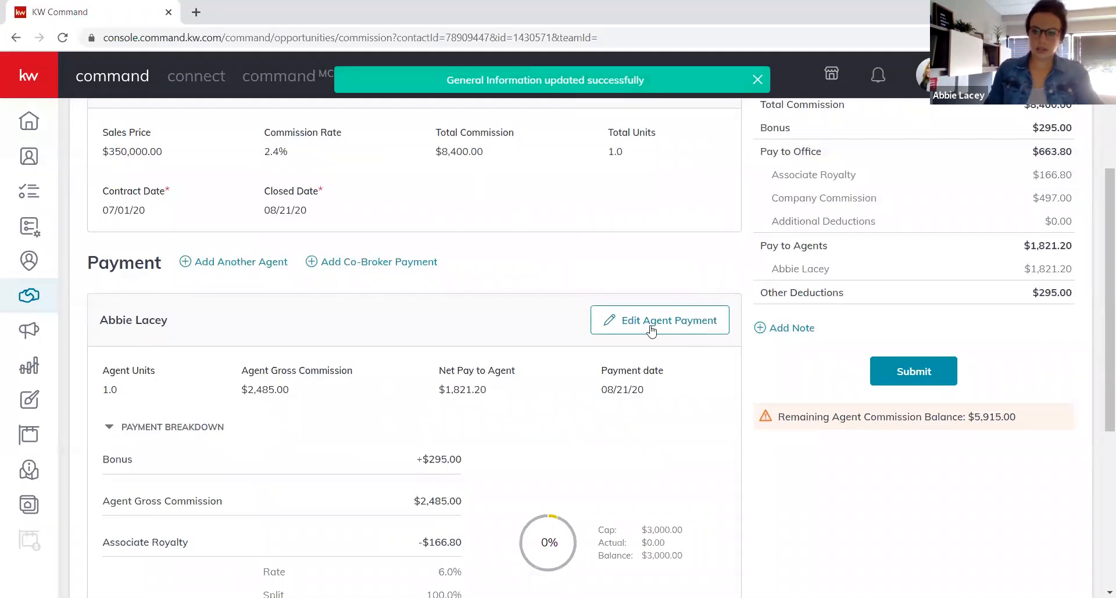
{"action": "scroll", "coordinate": [650, 330], "scroll_direction": "down", "scroll_amount": 2}
{"action": "scroll", "coordinate": [636, 319], "scroll_direction": "up", "scroll_amount": 3}
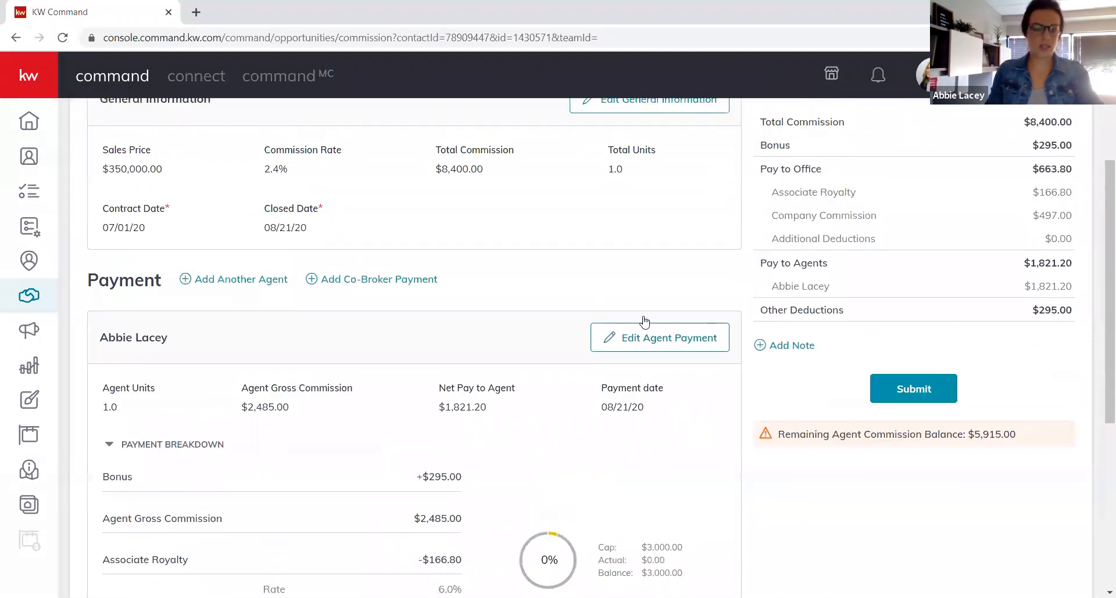
{"action": "scroll", "coordinate": [643, 322], "scroll_direction": "up", "scroll_amount": 2}
{"action": "scroll", "coordinate": [651, 371], "scroll_direction": "down", "scroll_amount": 2}
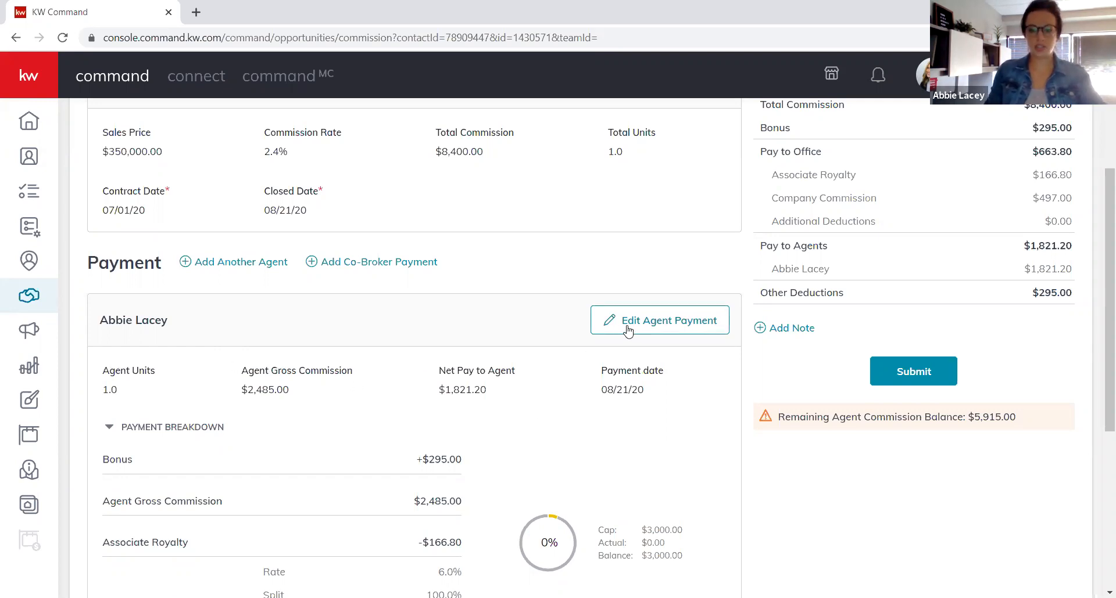
Set the listed agent to 0.5 units and recalculate the gross commission to $4,200.00.
{"action": "left_click", "coordinate": [680, 329]}
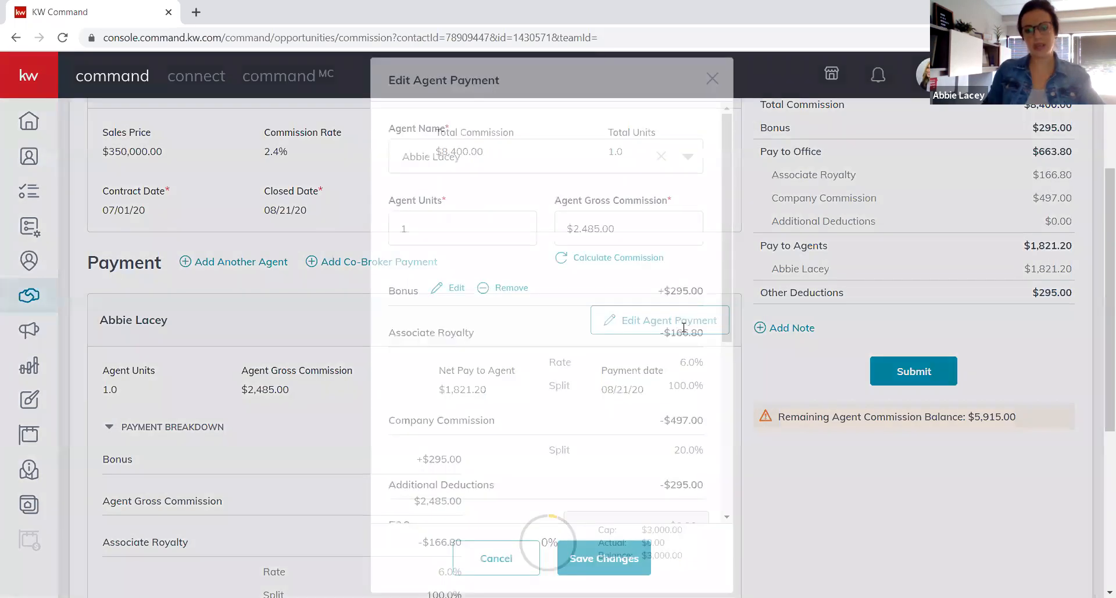
{"action": "double_click", "coordinate": [403, 229]}
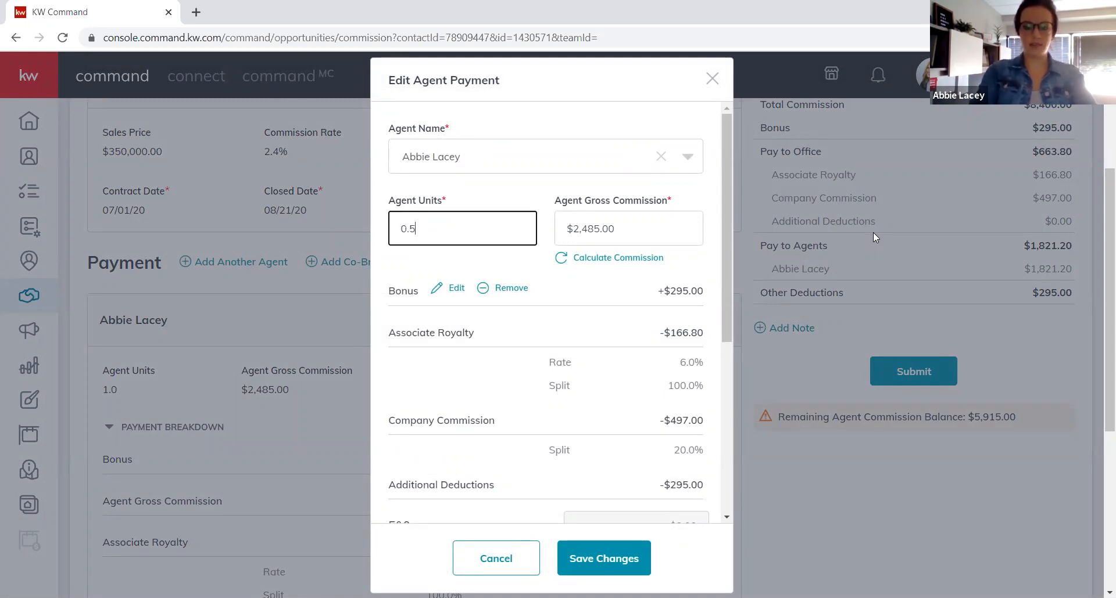
{"action": "key", "text": "Tab"}
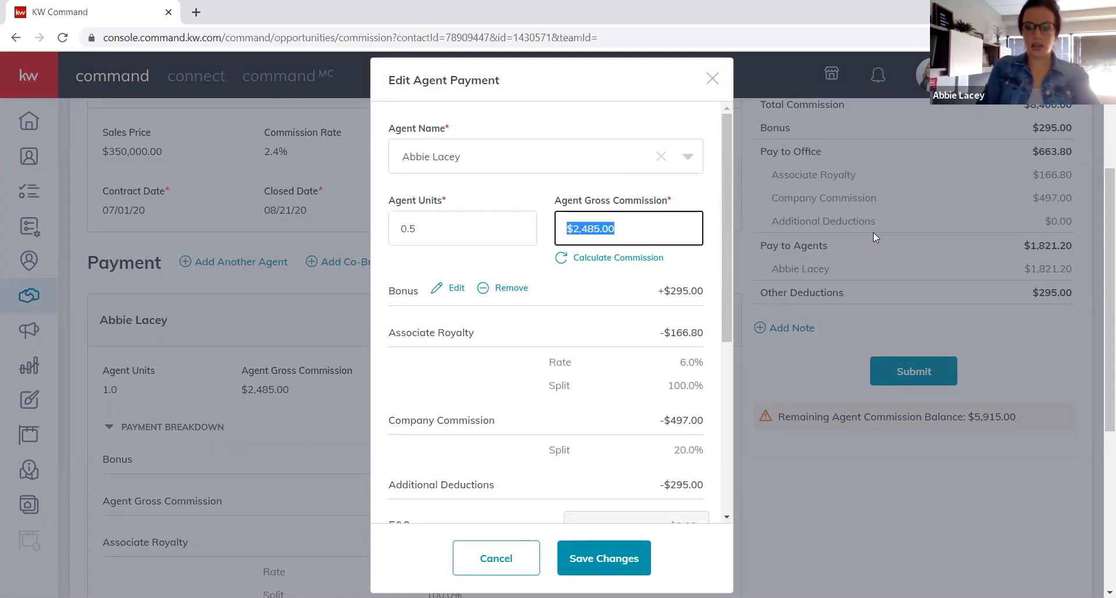
{"action": "left_click", "coordinate": [561, 258]}
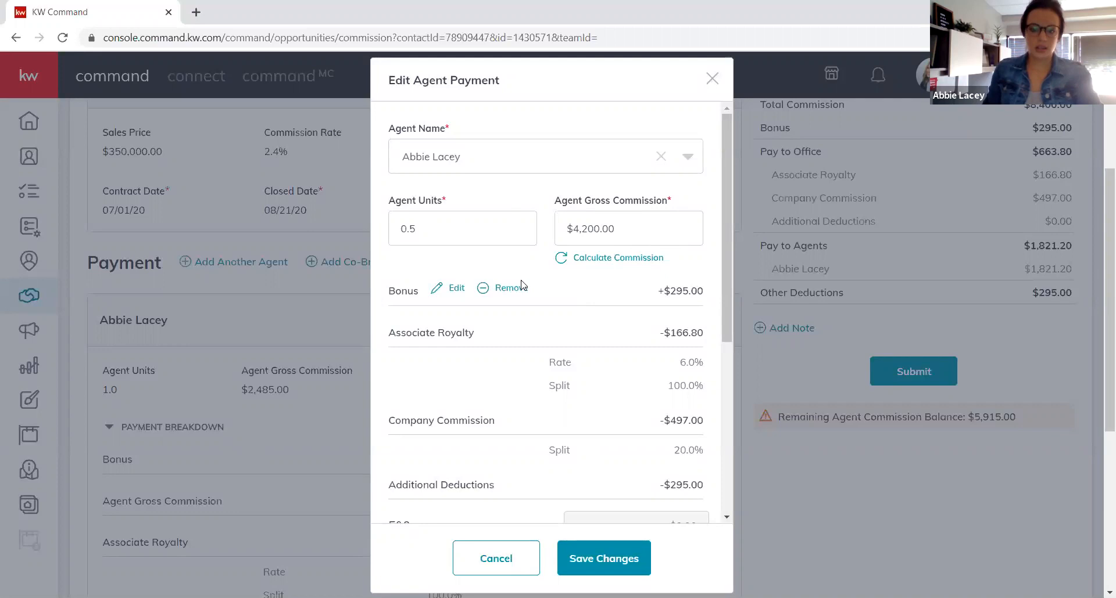
Remove the Bonus and BAC rows from the agent payment and save it.
{"action": "left_click", "coordinate": [482, 293]}
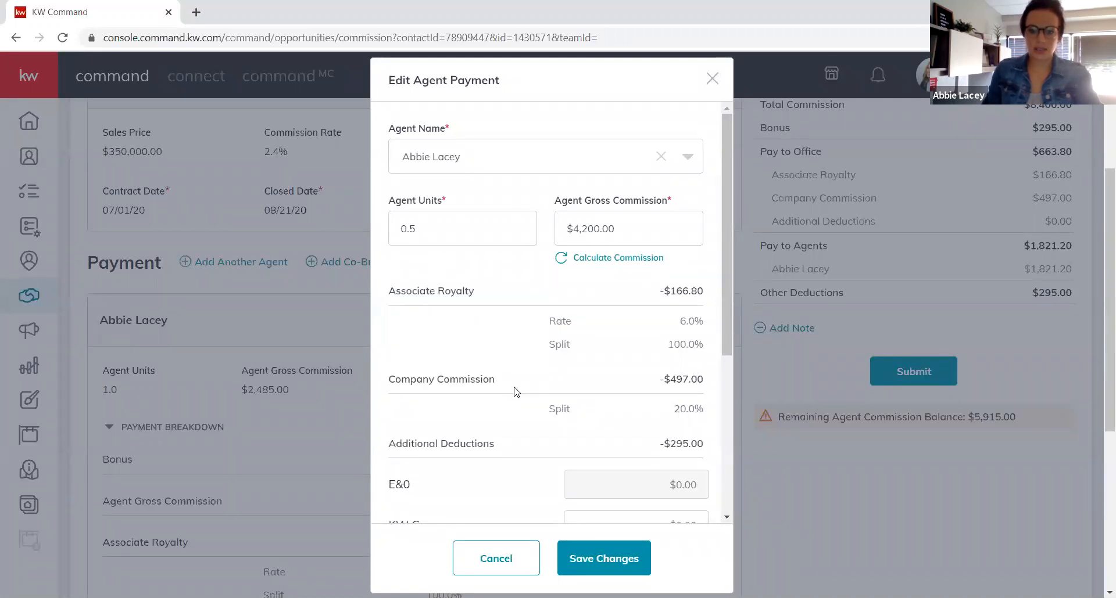
{"action": "scroll", "coordinate": [521, 392], "scroll_direction": "down", "scroll_amount": 3}
{"action": "scroll", "coordinate": [521, 393], "scroll_direction": "down", "scroll_amount": 2}
{"action": "left_click", "coordinate": [550, 374]}
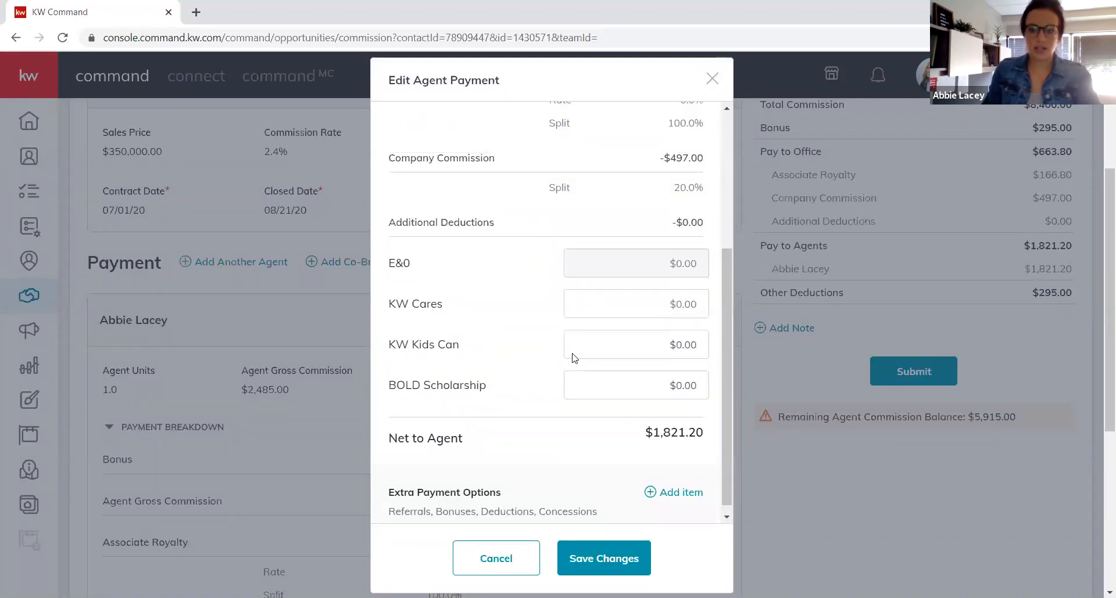
{"action": "scroll", "coordinate": [570, 356], "scroll_direction": "up", "scroll_amount": 4}
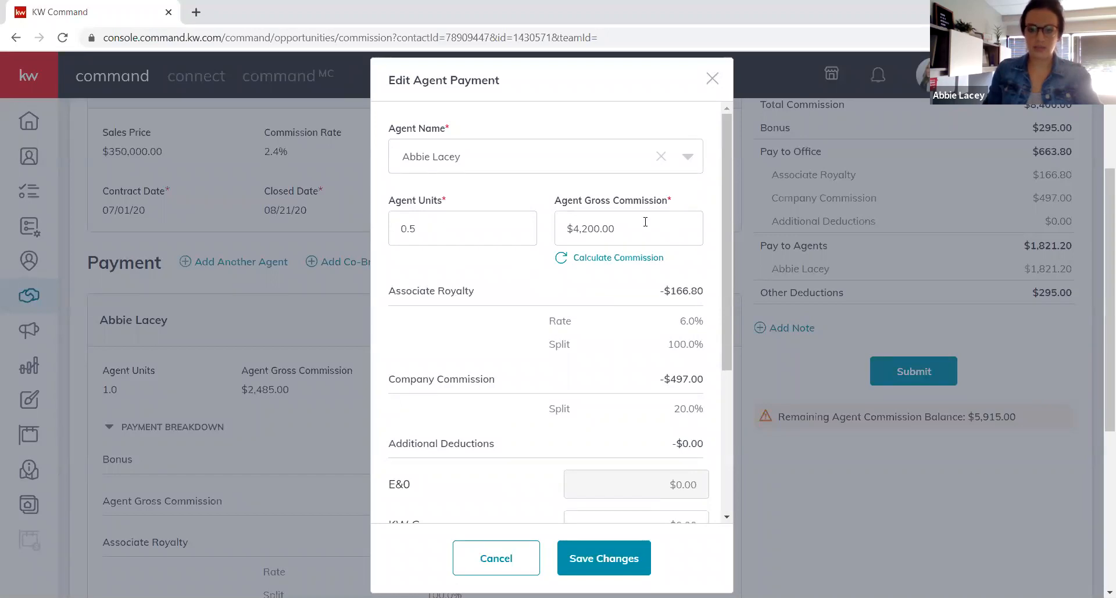
{"action": "scroll", "coordinate": [680, 279], "scroll_direction": "down", "scroll_amount": 1}
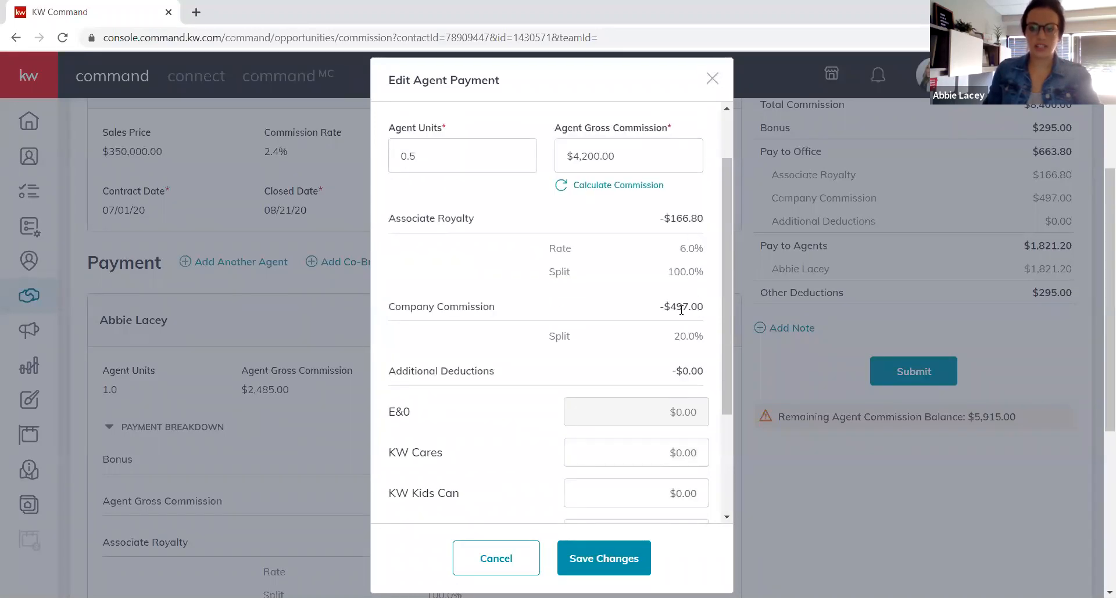
{"action": "scroll", "coordinate": [679, 310], "scroll_direction": "down", "scroll_amount": 5}
{"action": "left_click", "coordinate": [616, 543]}
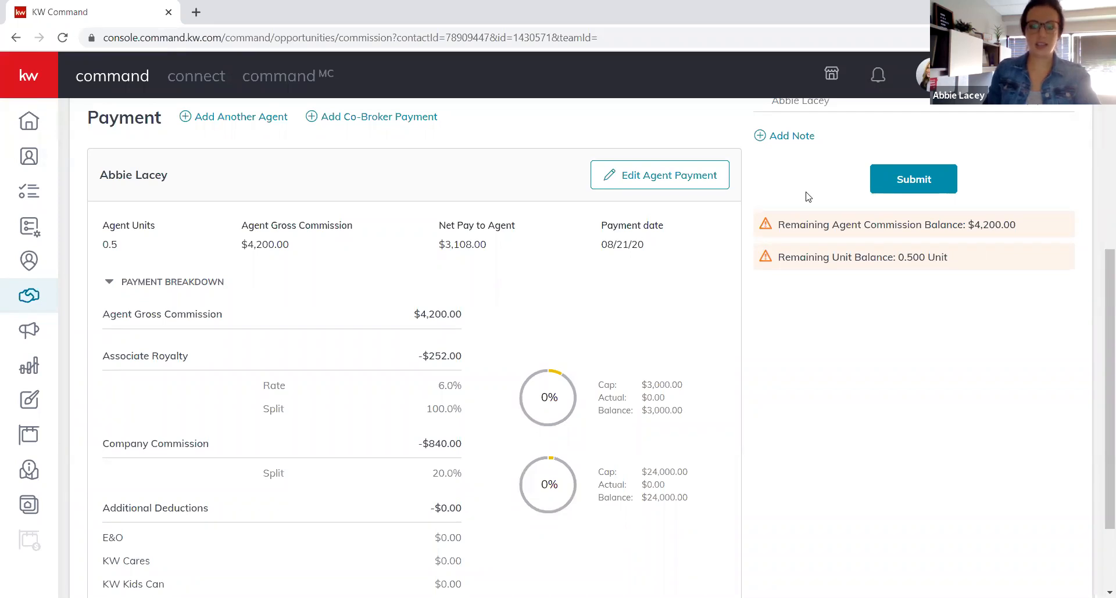
{"action": "scroll", "coordinate": [569, 291], "scroll_direction": "up", "scroll_amount": 3}
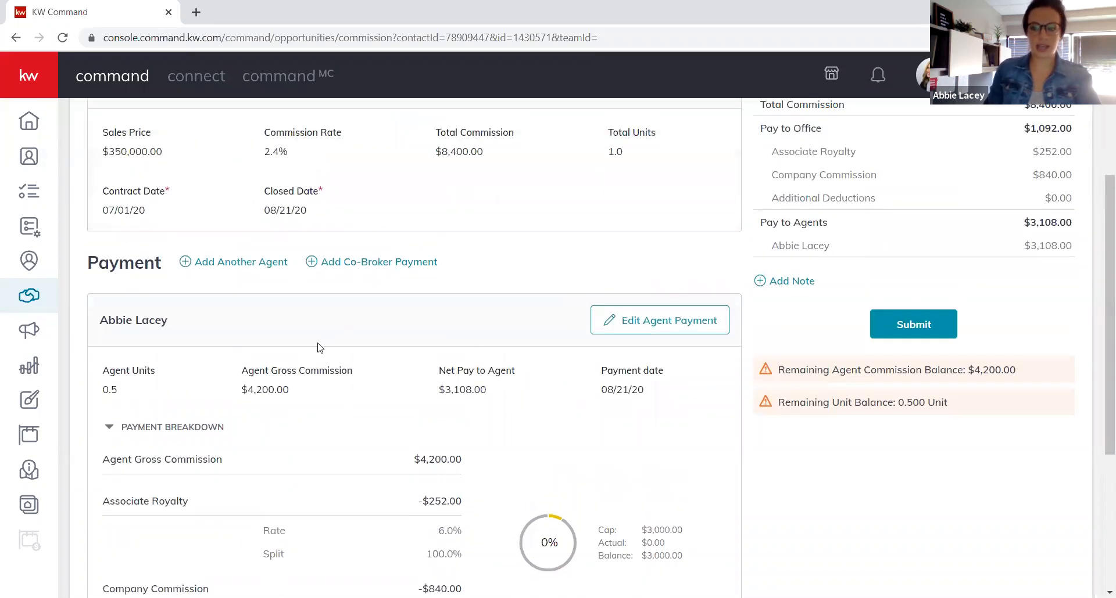
Add another agent to the payment, finding them by name search in Agent Name.
{"action": "left_click", "coordinate": [252, 269]}
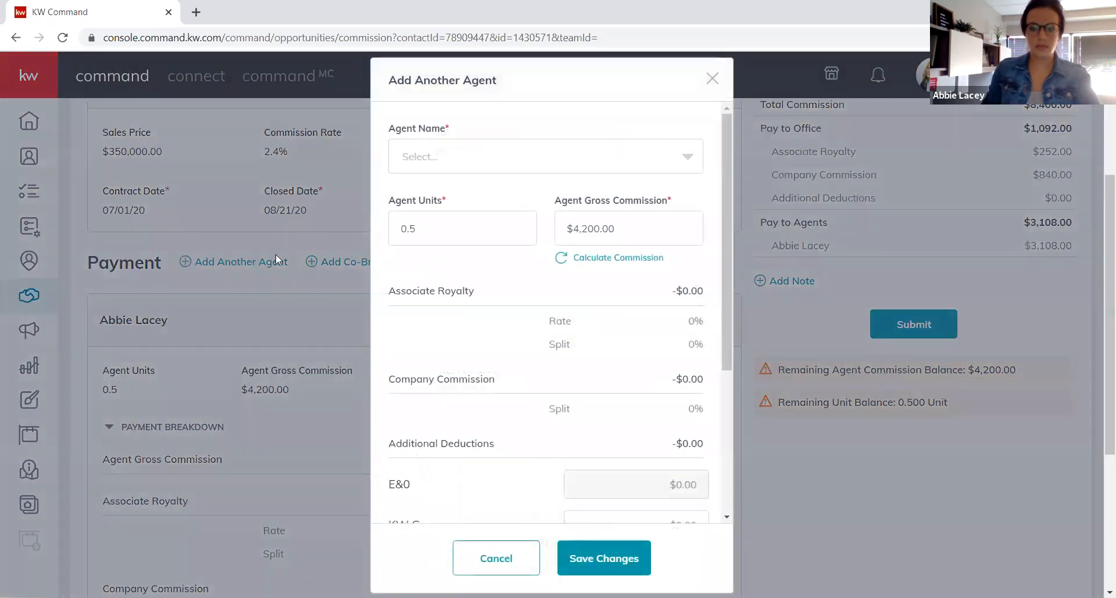
{"action": "left_click", "coordinate": [601, 155]}
{"action": "type", "text": "kenney"}
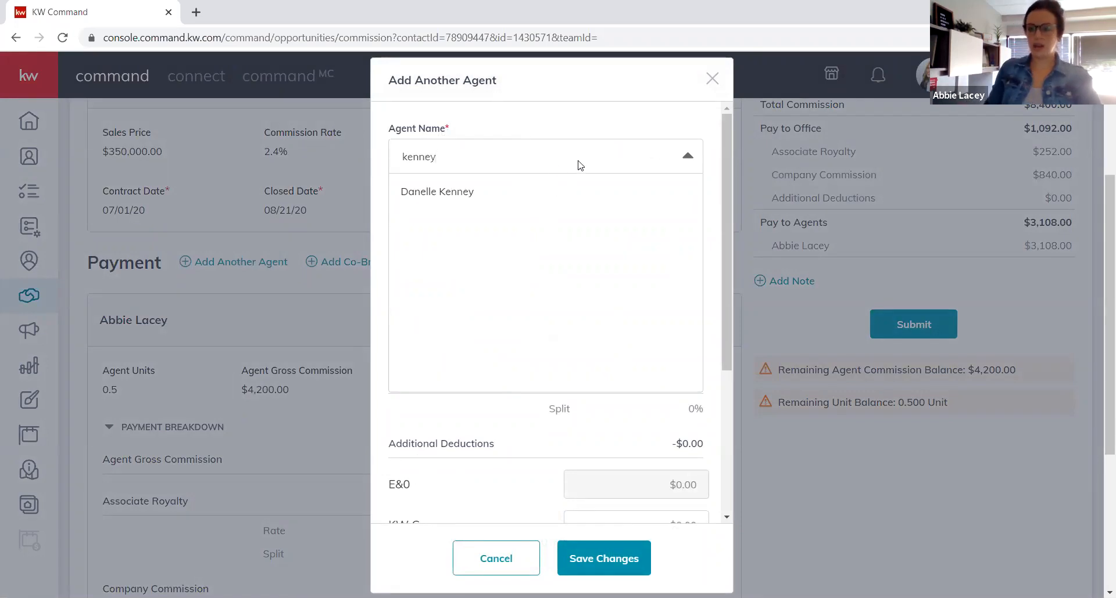
{"action": "left_click", "coordinate": [454, 196]}
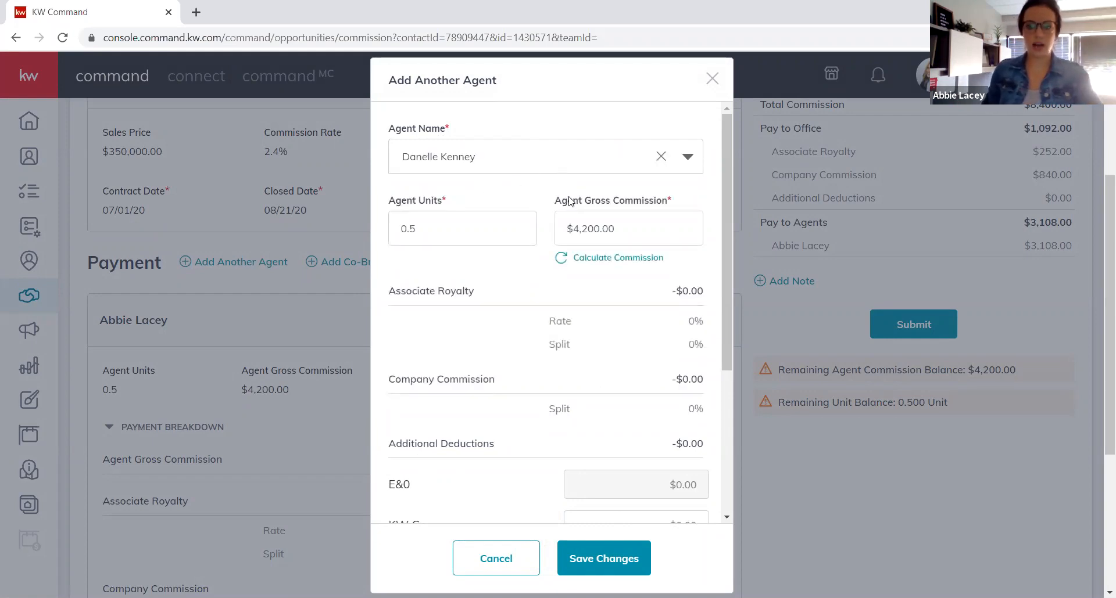
Keep the new agent at 0.5 units and $4,200.00 gross, and save the payment.
{"action": "left_click", "coordinate": [434, 218]}
{"action": "key", "text": "Tab"}
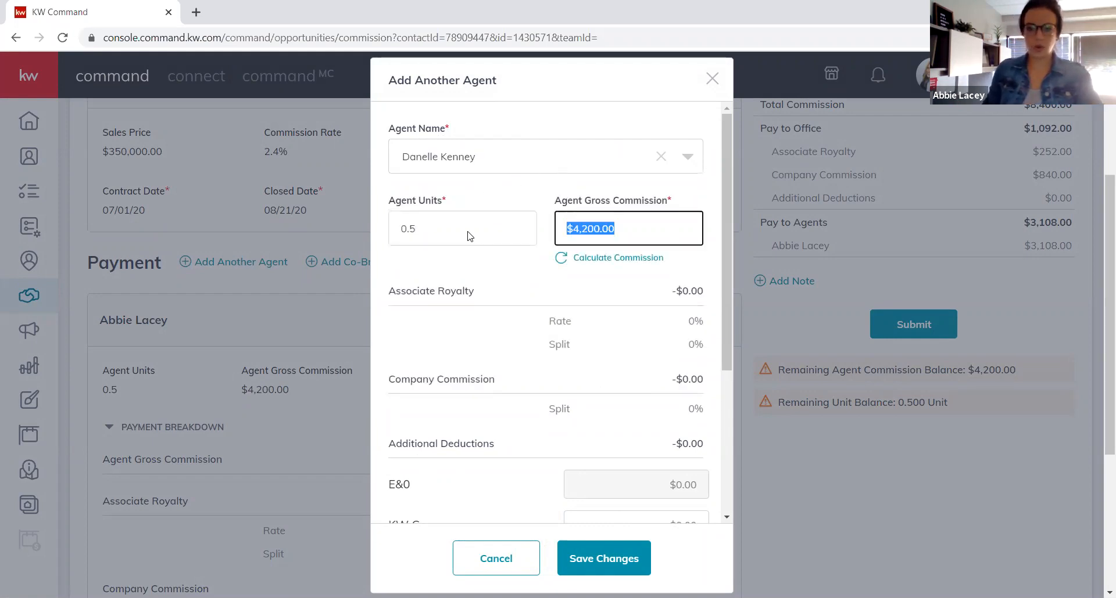
{"action": "key", "text": "Tab"}
{"action": "key", "text": "Tab"}
{"action": "scroll", "coordinate": [661, 291], "scroll_direction": "down", "scroll_amount": 4}
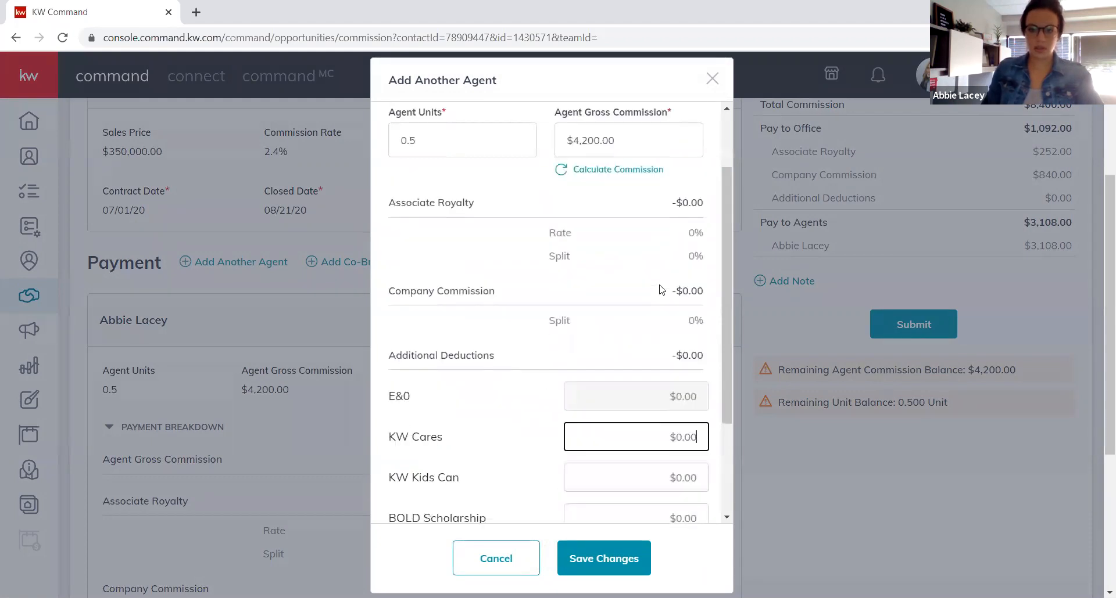
{"action": "left_click", "coordinate": [634, 556]}
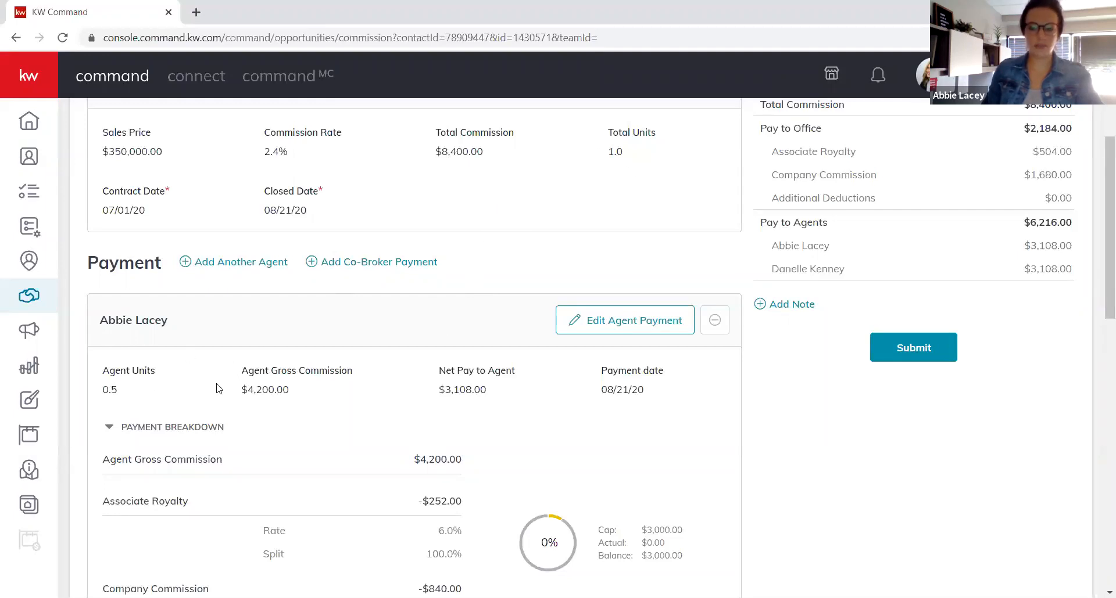
{"action": "scroll", "coordinate": [611, 431], "scroll_direction": "down", "scroll_amount": 6}
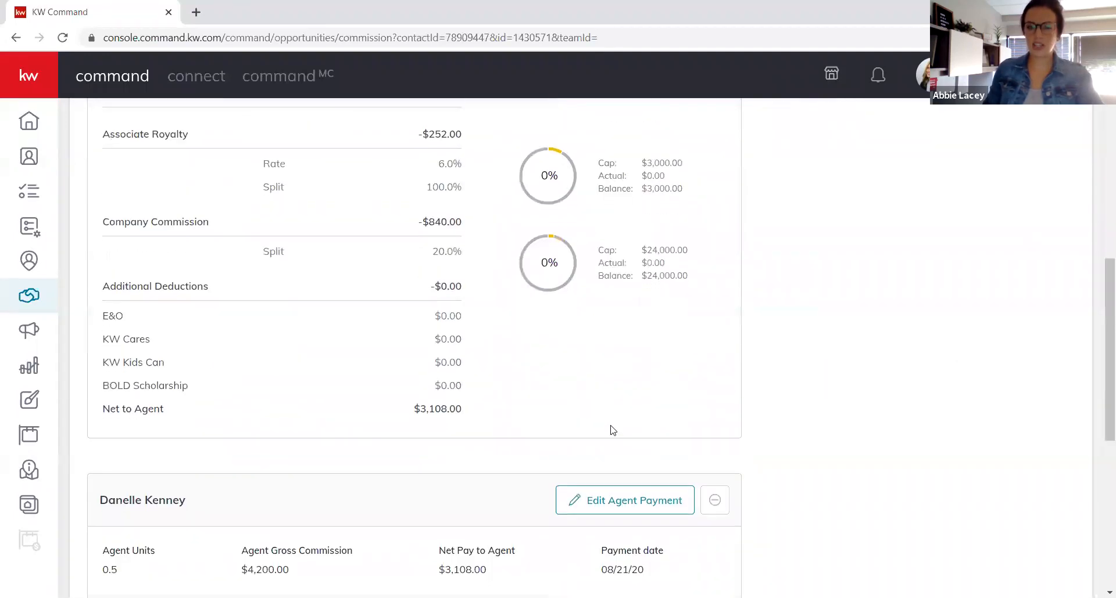
{"action": "scroll", "coordinate": [613, 430], "scroll_direction": "down", "scroll_amount": 2}
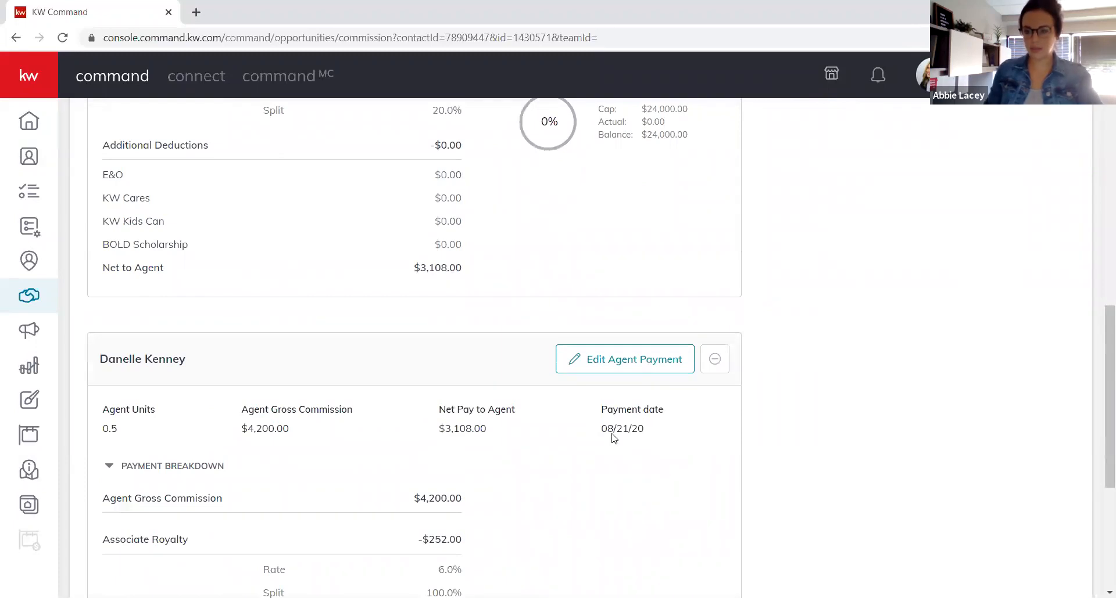
{"action": "scroll", "coordinate": [630, 440], "scroll_direction": "down", "scroll_amount": 2}
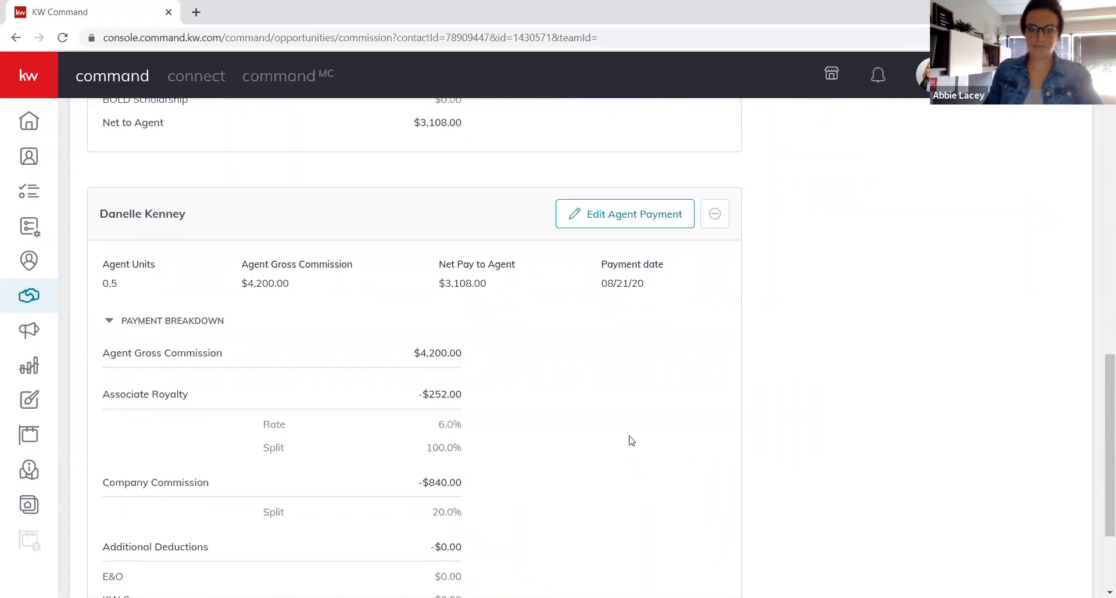
{"action": "scroll", "coordinate": [631, 441], "scroll_direction": "up", "scroll_amount": 9}
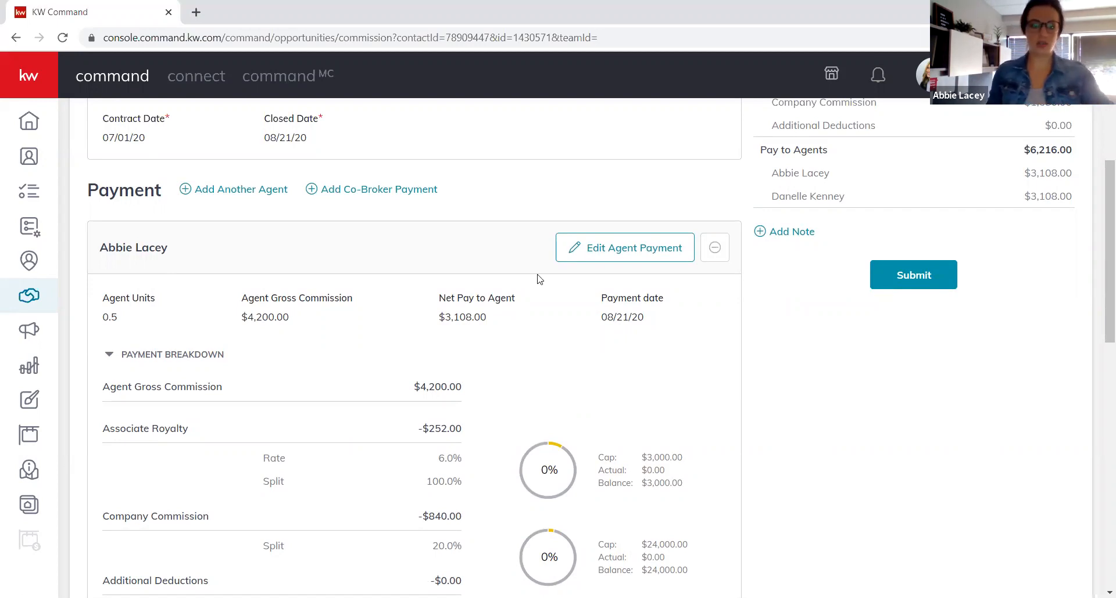
Set the first agent to 0.25 units, recalculated to $2,100.00 gross, and save.
{"action": "left_click", "coordinate": [651, 255]}
{"action": "double_click", "coordinate": [479, 214]}
{"action": "type", "text": "0.25"}
{"action": "key", "text": "Tab"}
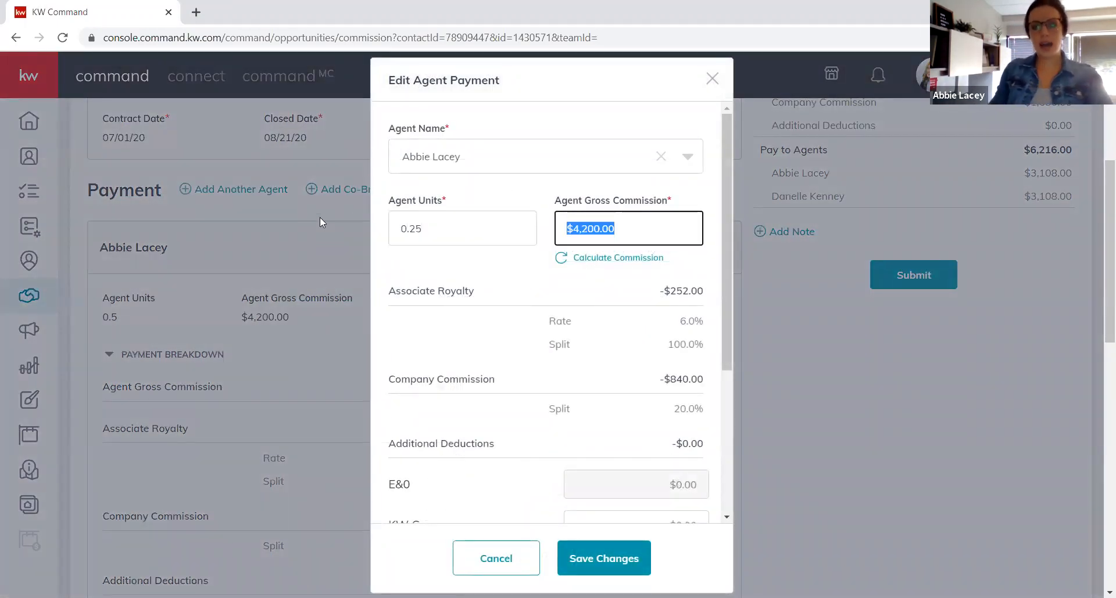
{"action": "left_click", "coordinate": [561, 257]}
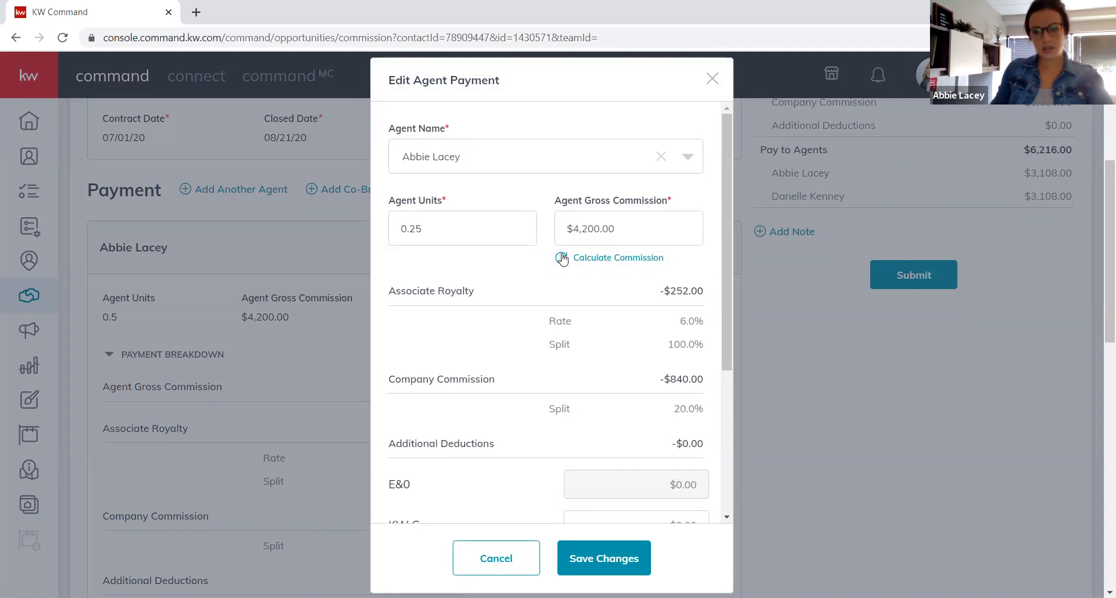
{"action": "left_click", "coordinate": [614, 552]}
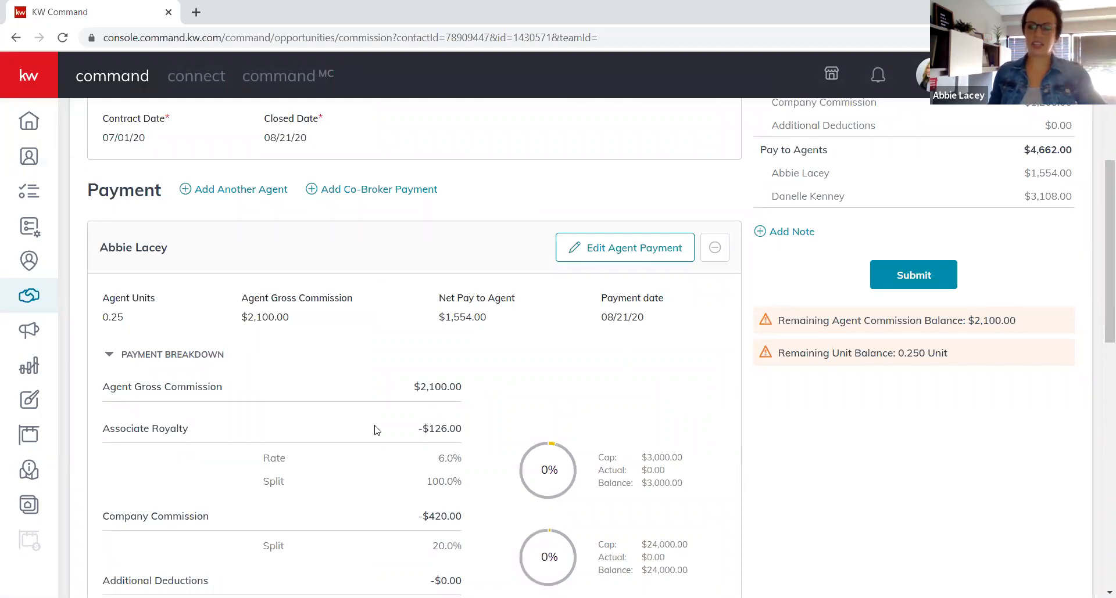
{"action": "scroll", "coordinate": [482, 341], "scroll_direction": "down", "scroll_amount": 6}
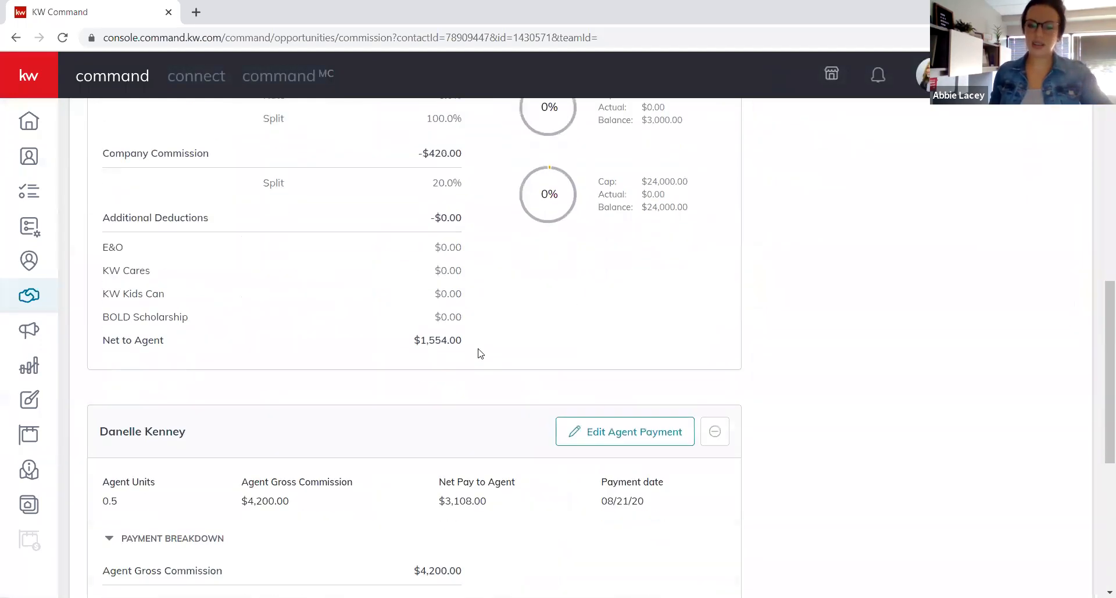
{"action": "scroll", "coordinate": [480, 353], "scroll_direction": "down", "scroll_amount": 1}
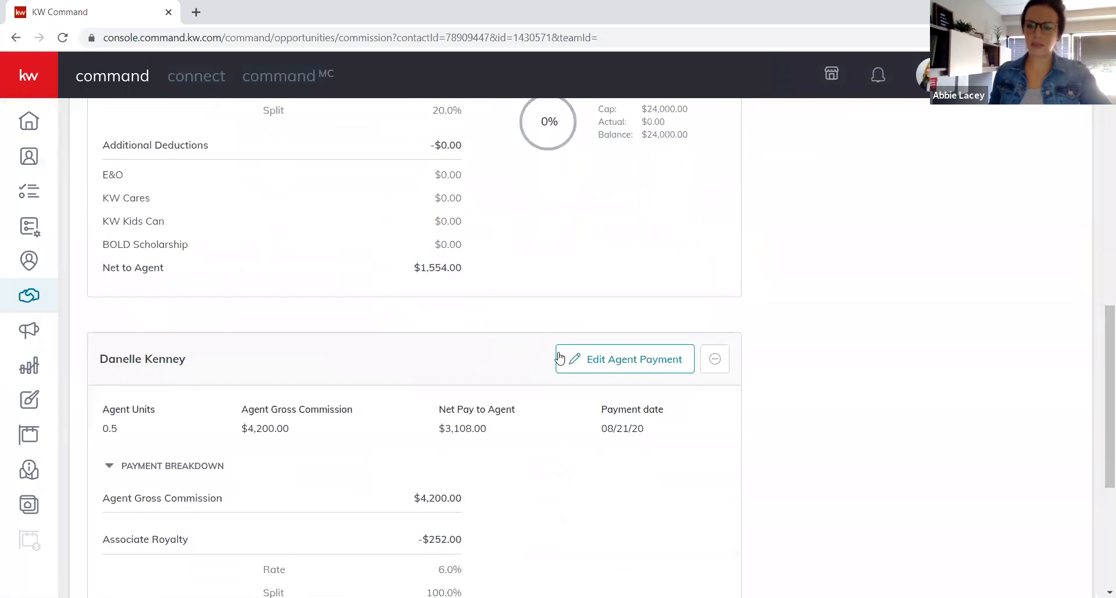
{"action": "scroll", "coordinate": [566, 349], "scroll_direction": "up", "scroll_amount": 5}
{"action": "scroll", "coordinate": [566, 345], "scroll_direction": "up", "scroll_amount": 4}
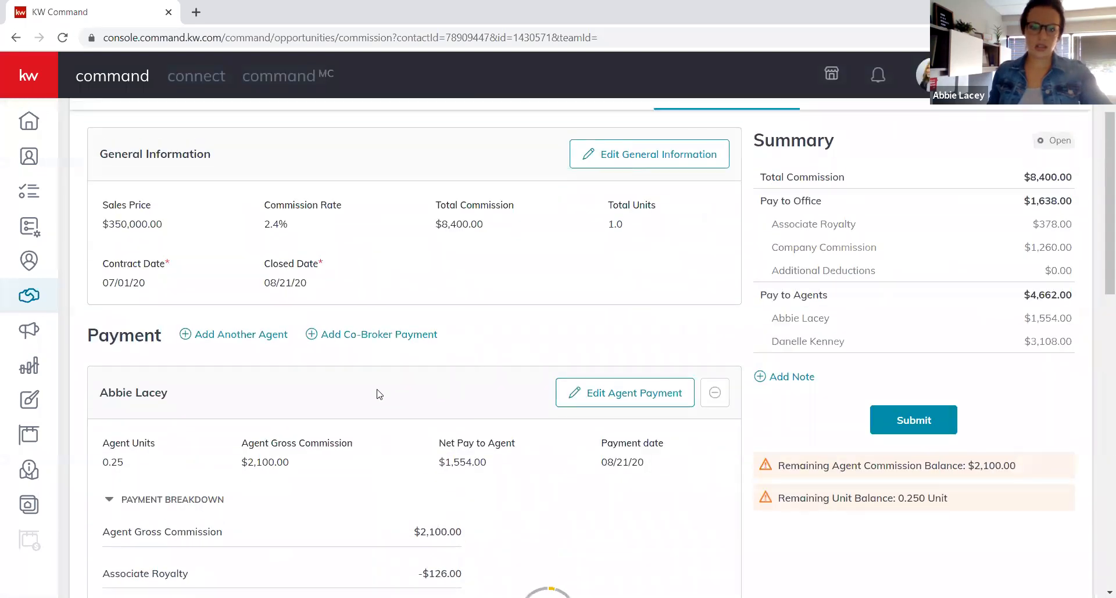
Add a third agent, found by name search, at 0.25 units and $2,100.00 gross, and save.
{"action": "left_click", "coordinate": [261, 338]}
{"action": "left_click", "coordinate": [578, 153]}
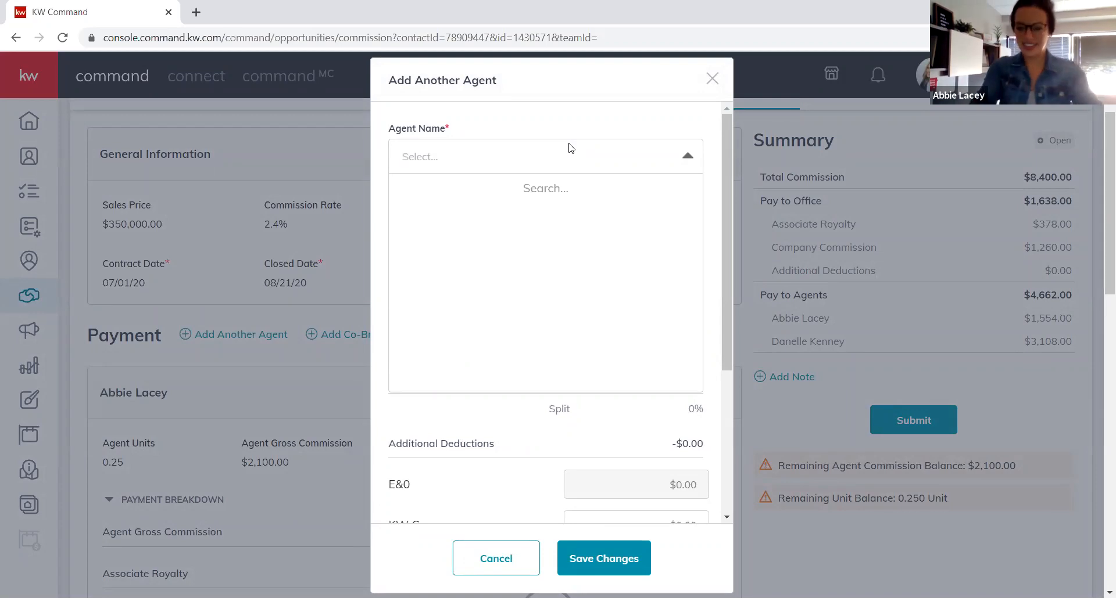
{"action": "type", "text": "nowak"}
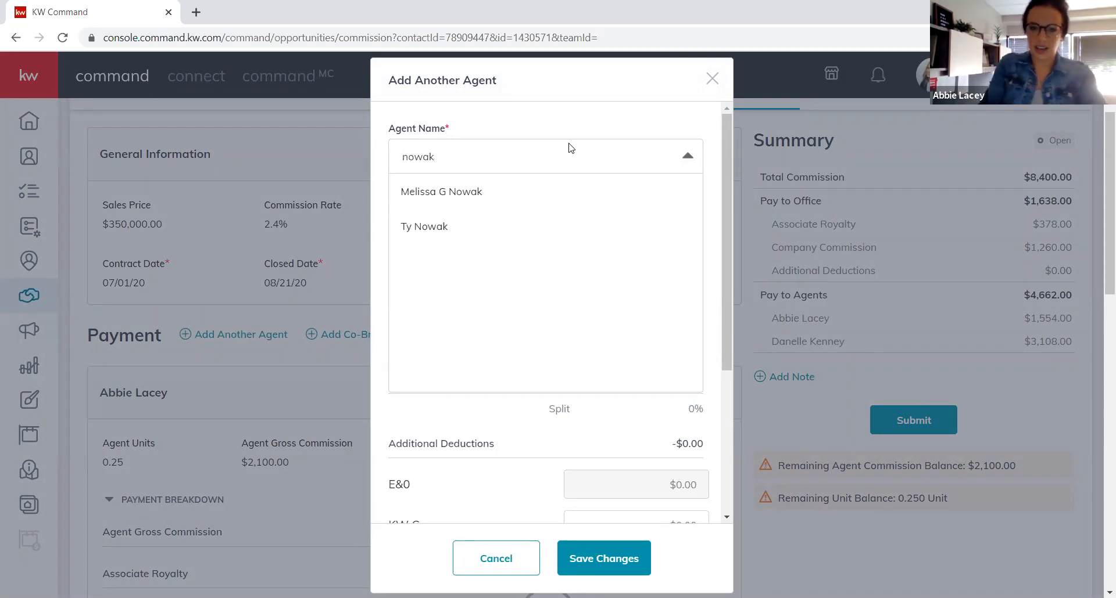
{"action": "left_click", "coordinate": [456, 195]}
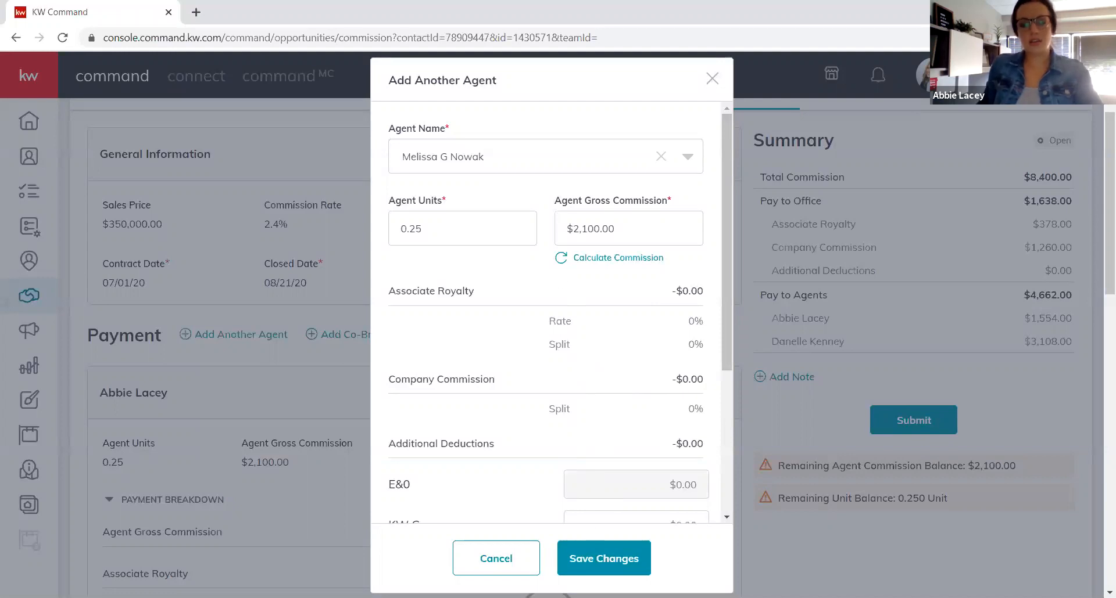
{"action": "left_click", "coordinate": [604, 558]}
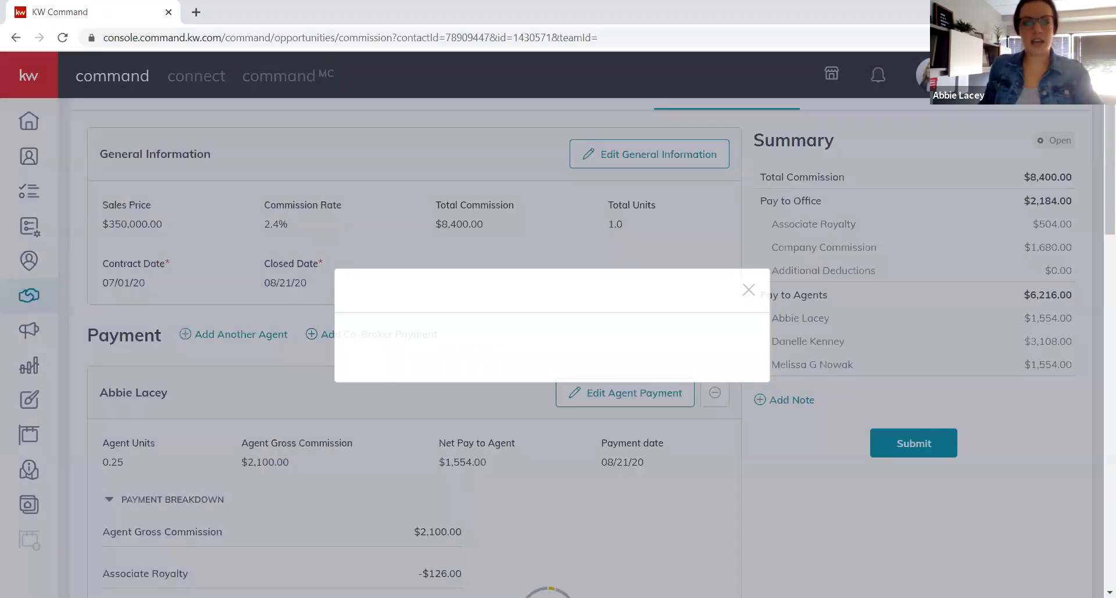
{"action": "scroll", "coordinate": [254, 433], "scroll_direction": "down", "scroll_amount": 5}
{"action": "scroll", "coordinate": [254, 433], "scroll_direction": "down", "scroll_amount": 10}
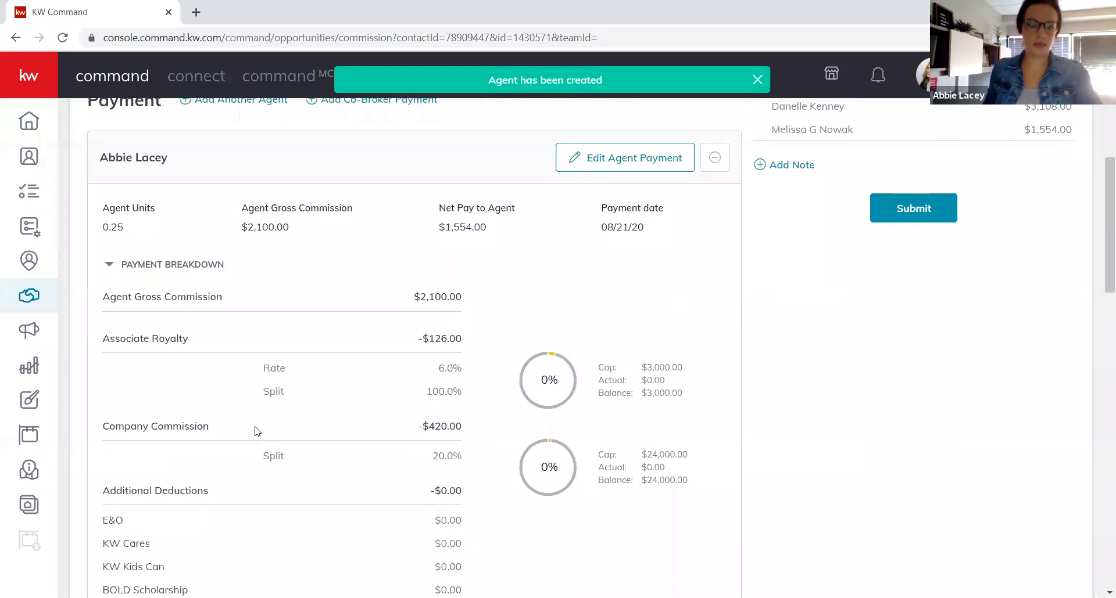
{"action": "scroll", "coordinate": [256, 433], "scroll_direction": "down", "scroll_amount": 15}
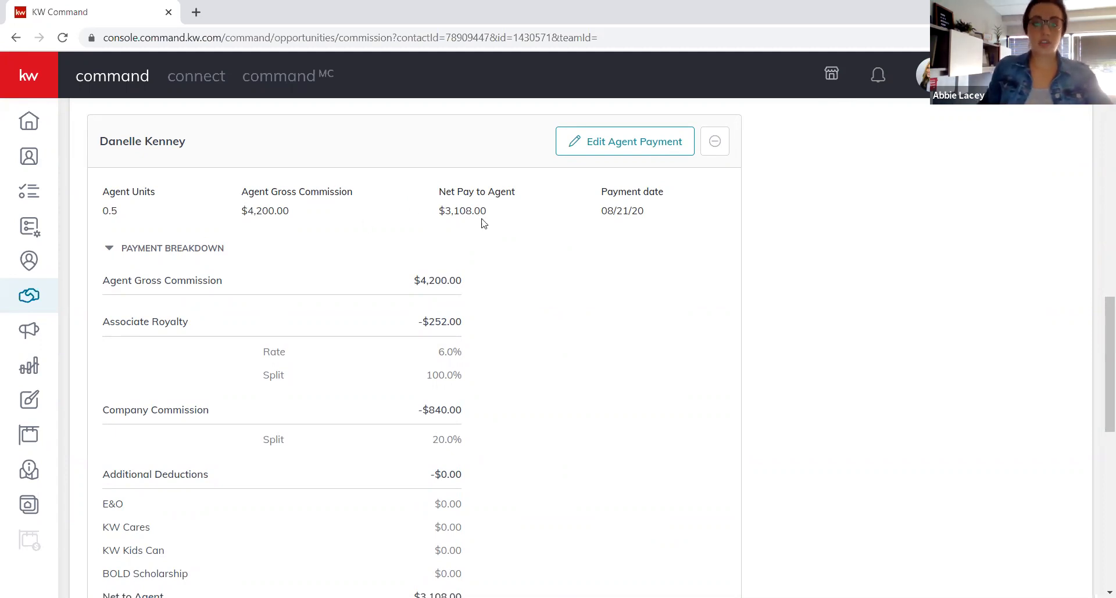
Set the second agent to 0.07 units, recalculated to $588.00 gross, and save.
{"action": "scroll", "coordinate": [593, 197], "scroll_direction": "up", "scroll_amount": 1}
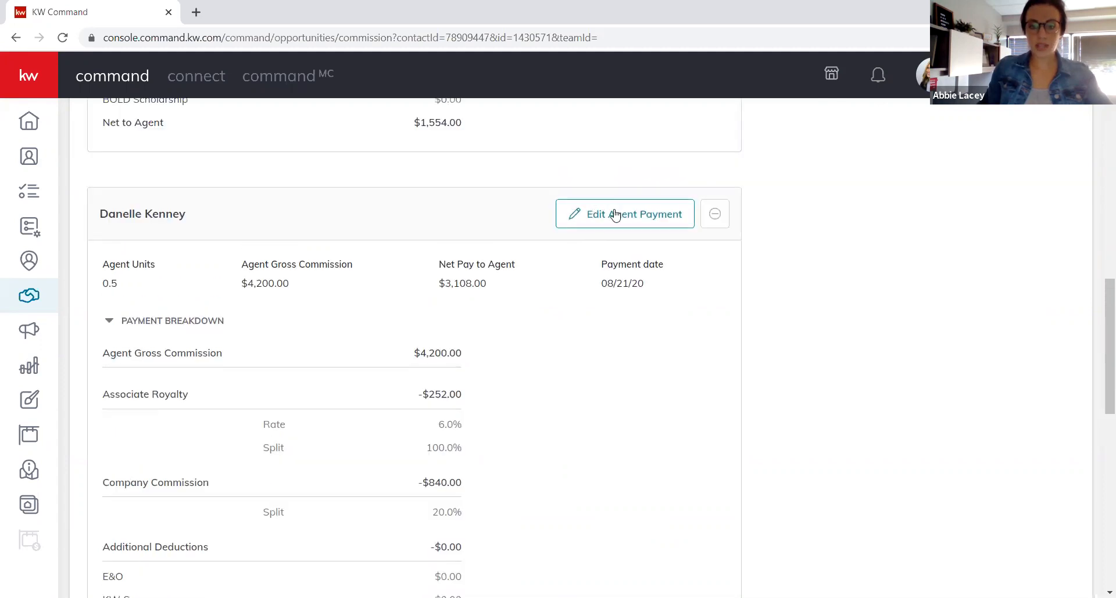
{"action": "scroll", "coordinate": [616, 227], "scroll_direction": "up", "scroll_amount": 1}
{"action": "left_click", "coordinate": [634, 291]}
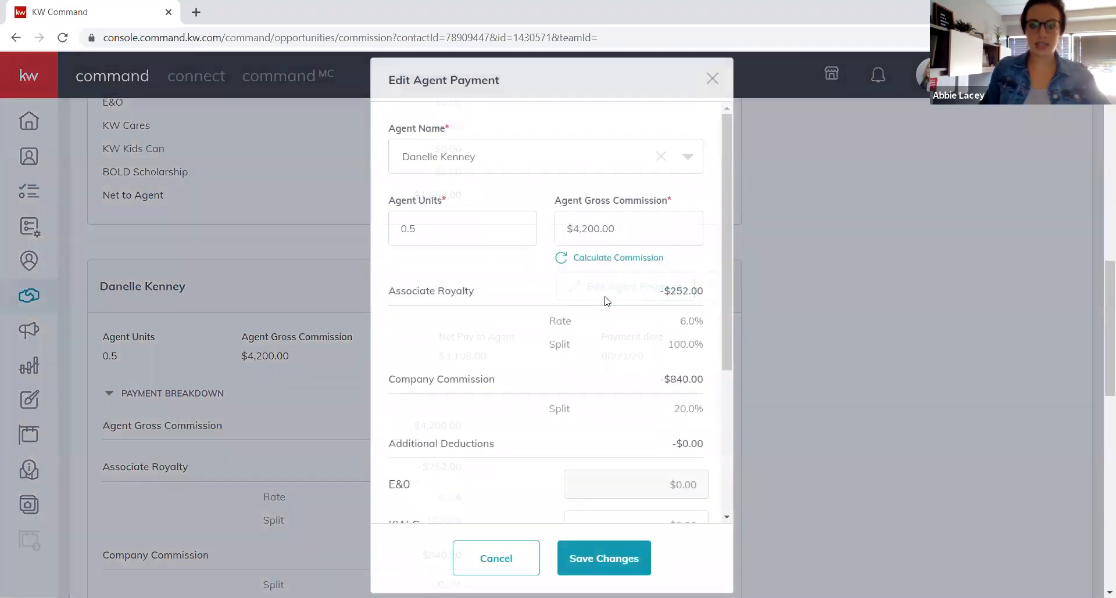
{"action": "double_click", "coordinate": [461, 237]}
{"action": "type", "text": "0.07"}
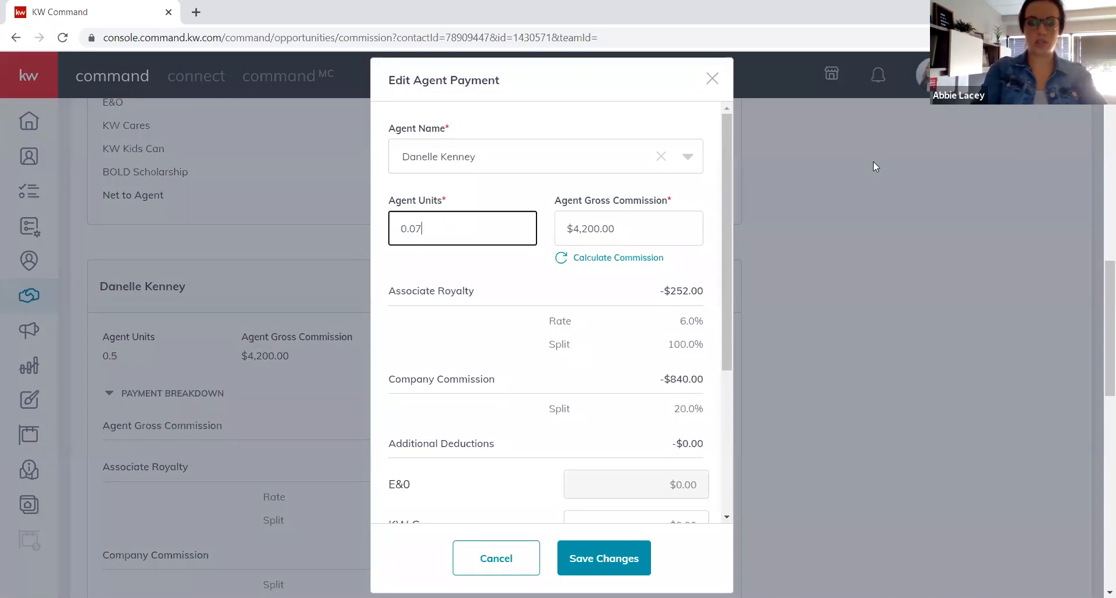
{"action": "key", "text": "Tab"}
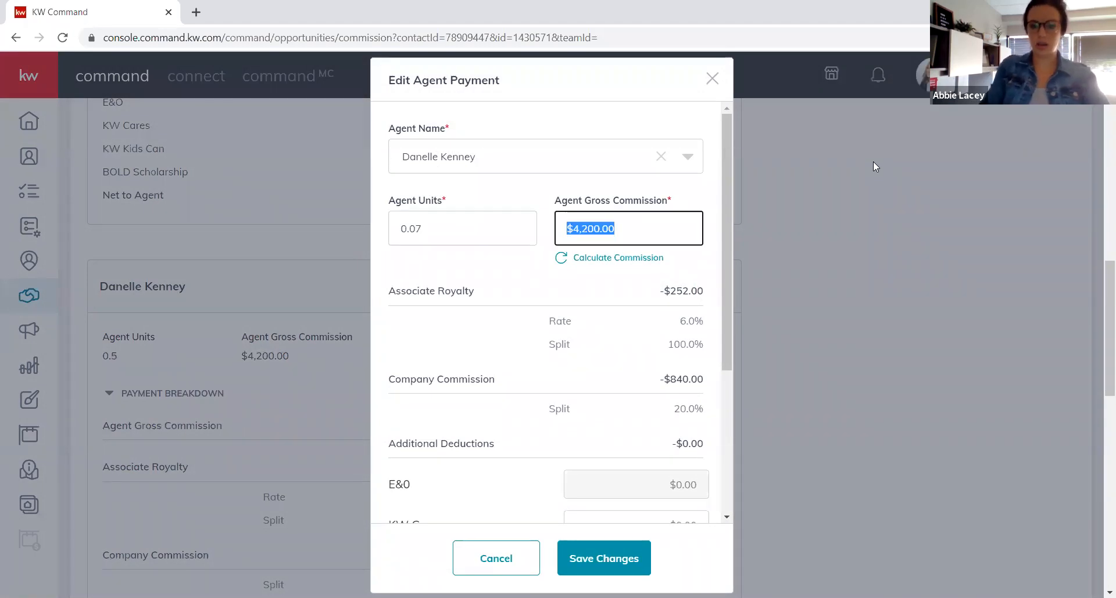
{"action": "left_click", "coordinate": [560, 257]}
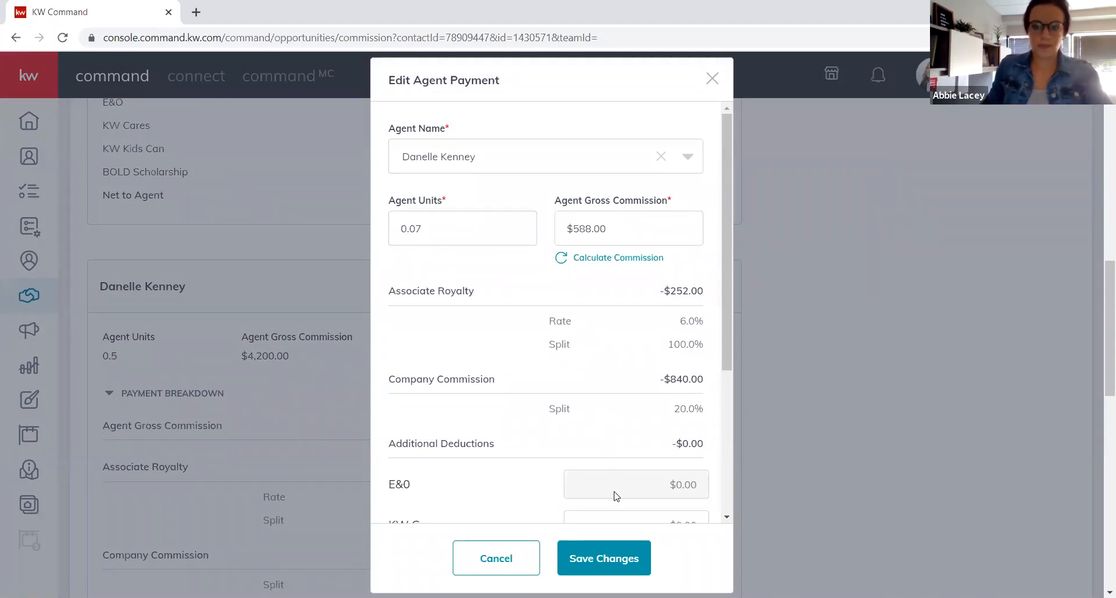
{"action": "left_click", "coordinate": [588, 552]}
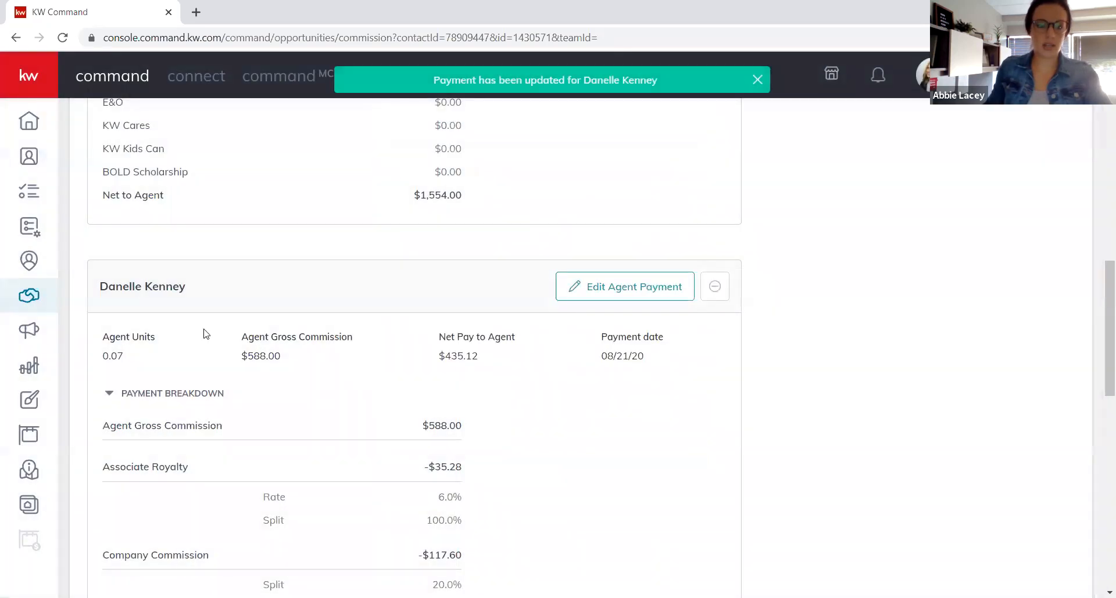
{"action": "scroll", "coordinate": [207, 334], "scroll_direction": "up", "scroll_amount": 5}
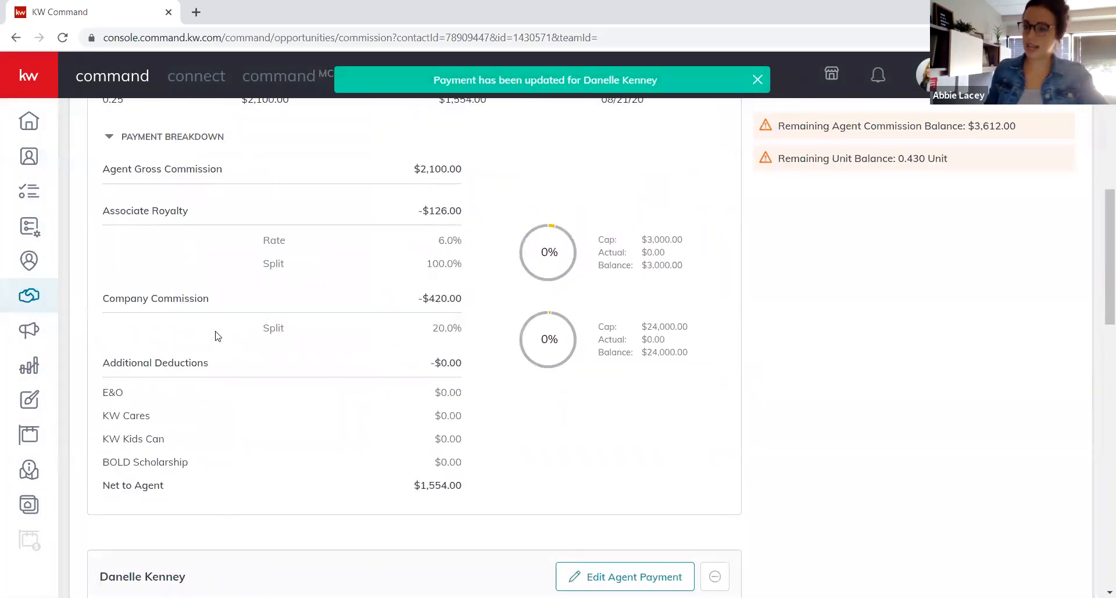
{"action": "scroll", "coordinate": [266, 244], "scroll_direction": "up", "scroll_amount": 3}
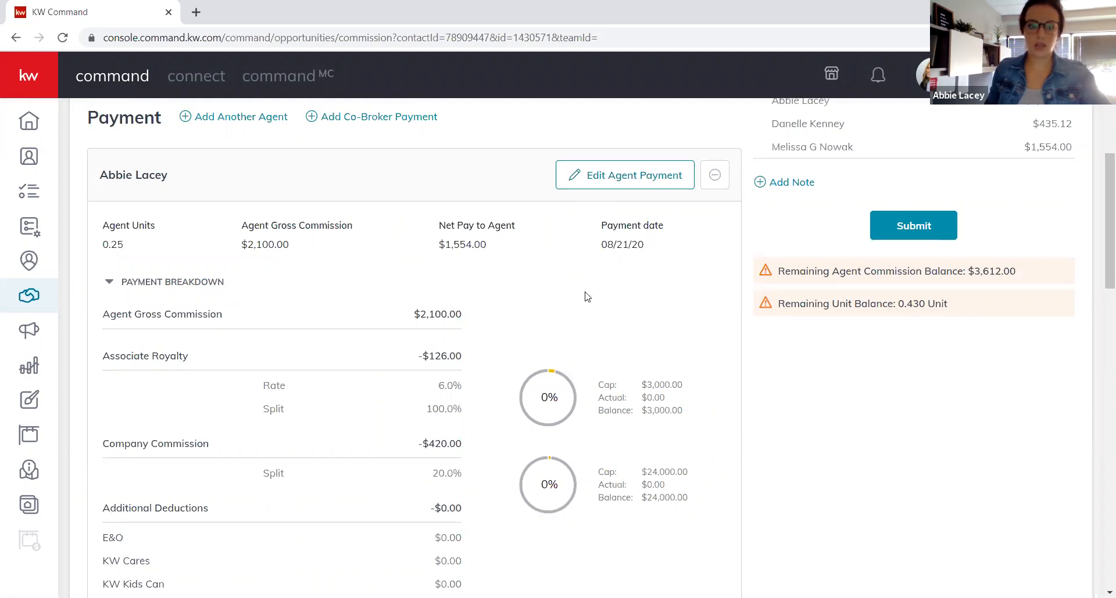
{"action": "scroll", "coordinate": [586, 296], "scroll_direction": "down", "scroll_amount": 5}
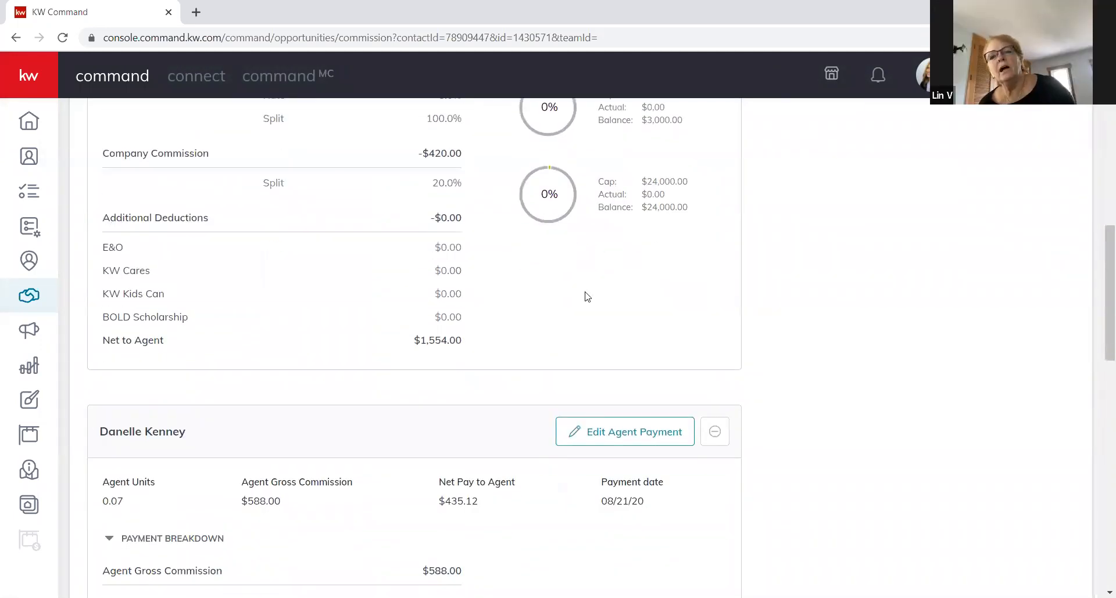
Return the second agent to 0.5 units, recalculated to $4,200.00 gross, and save.
{"action": "left_click", "coordinate": [620, 446]}
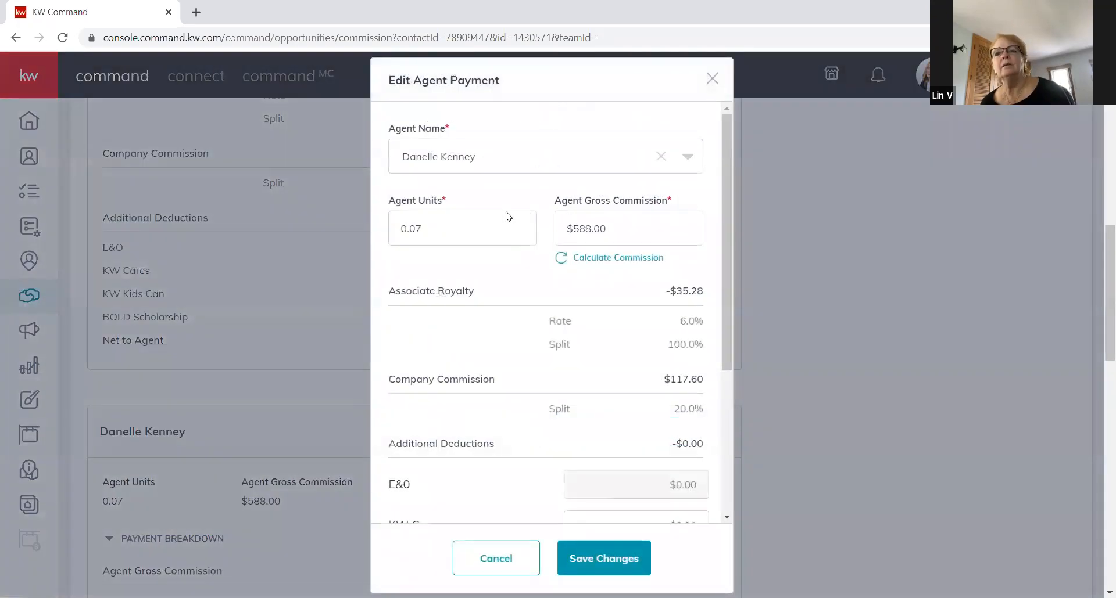
{"action": "left_click", "coordinate": [478, 235]}
{"action": "type", "text": "0.5"}
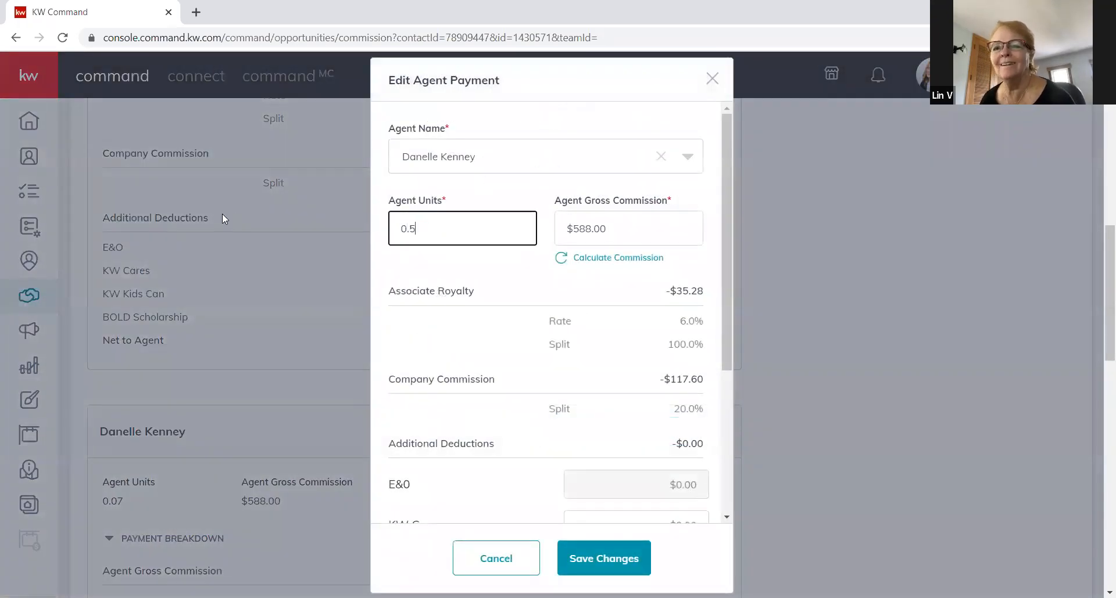
{"action": "key", "text": "Tab"}
{"action": "left_click", "coordinate": [561, 261]}
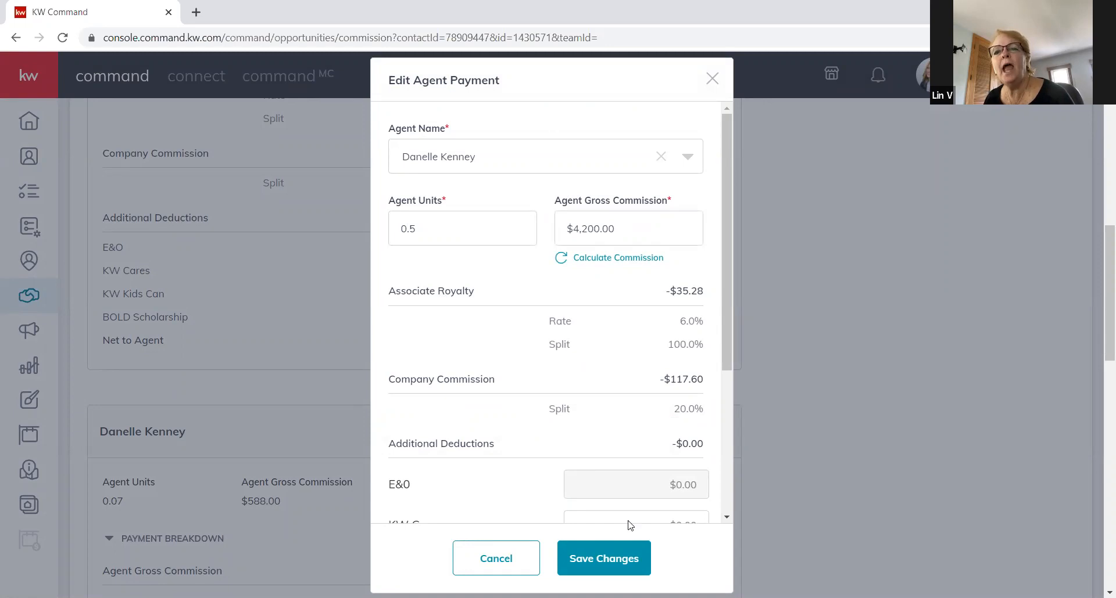
{"action": "left_click", "coordinate": [604, 556]}
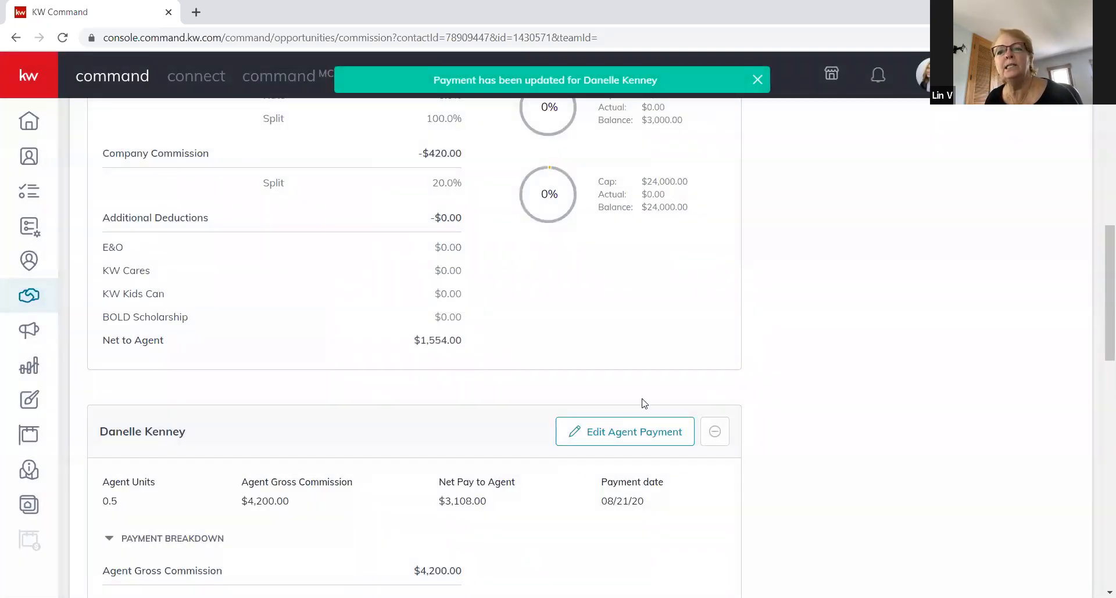
{"action": "scroll", "coordinate": [646, 395], "scroll_direction": "up", "scroll_amount": 5}
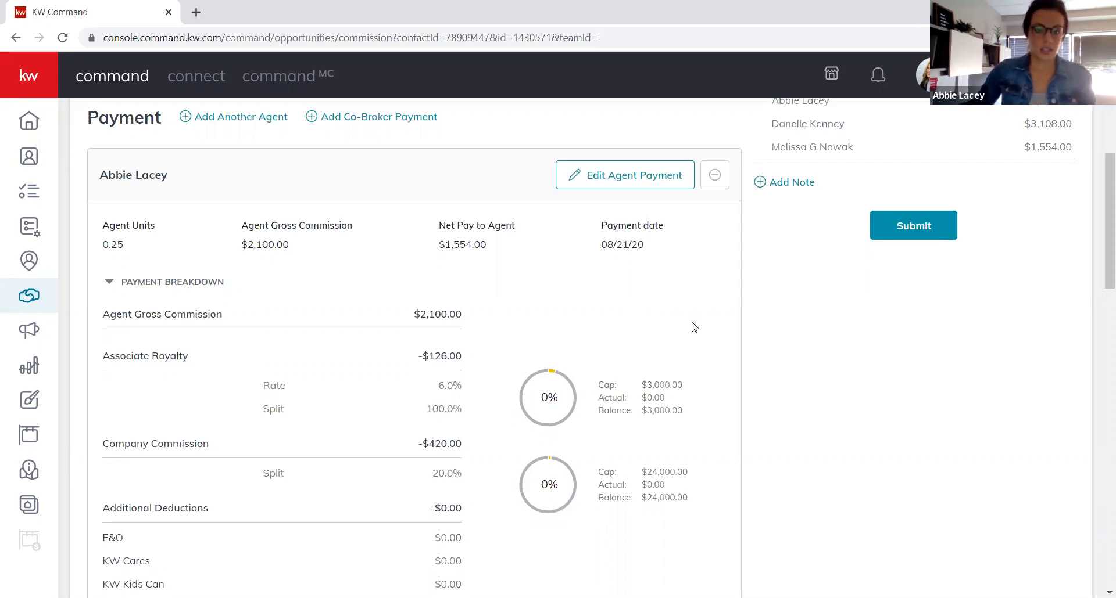
{"action": "left_click", "coordinate": [623, 176]}
Set the first agent back to 0.5 units, recalculated to $4,200.00 gross, and save.
{"action": "left_click", "coordinate": [477, 230]}
{"action": "type", "text": "0.5"}
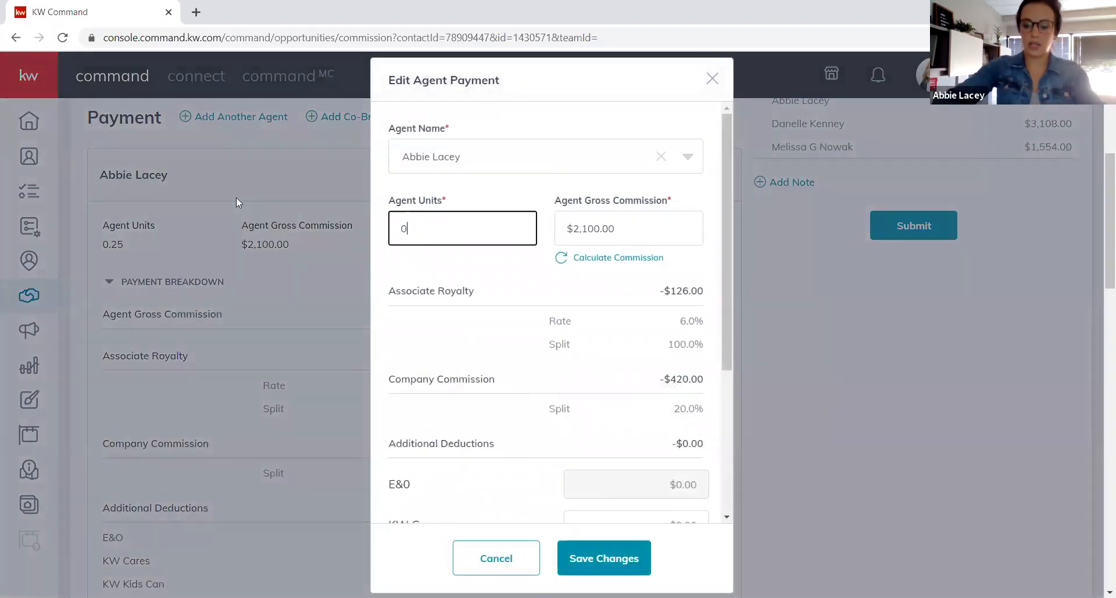
{"action": "key", "text": "Tab"}
{"action": "key", "text": "Tab"}
{"action": "left_click", "coordinate": [557, 244]}
{"action": "left_click", "coordinate": [603, 559]}
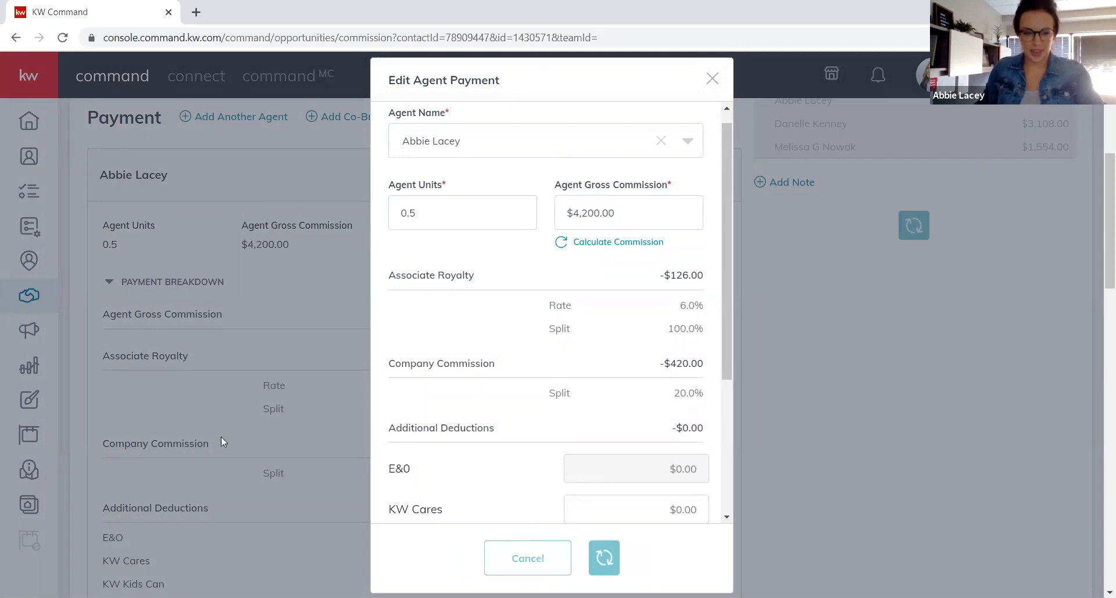
Remove the third agent from the payment, confirming the deletion.
{"action": "scroll", "coordinate": [221, 455], "scroll_direction": "down", "scroll_amount": 15}
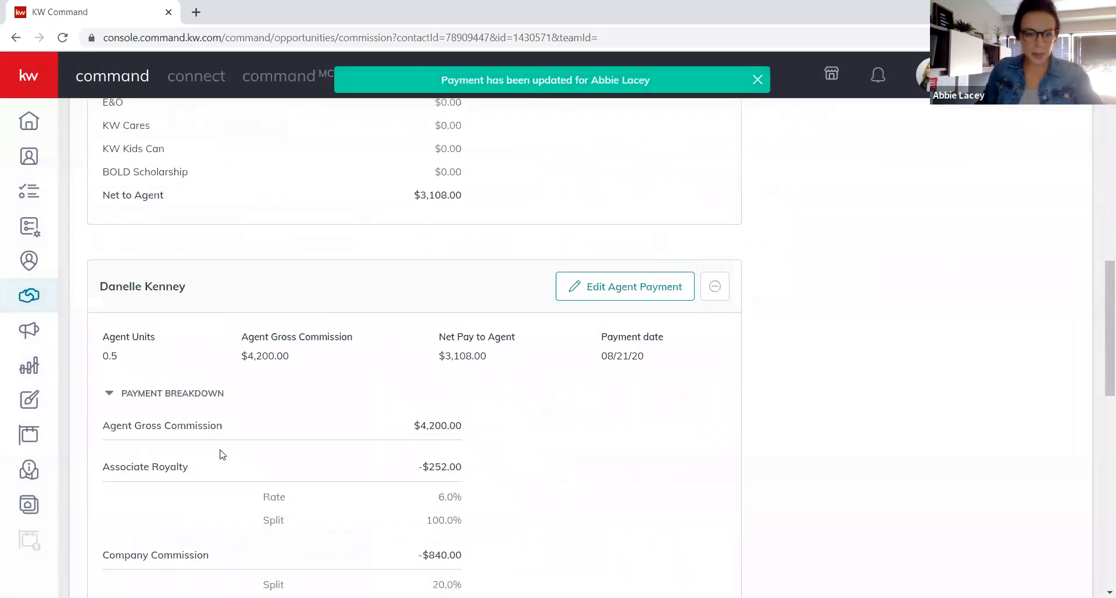
{"action": "scroll", "coordinate": [222, 455], "scroll_direction": "down", "scroll_amount": 1}
{"action": "left_click", "coordinate": [713, 326]}
{"action": "left_click", "coordinate": [638, 397]}
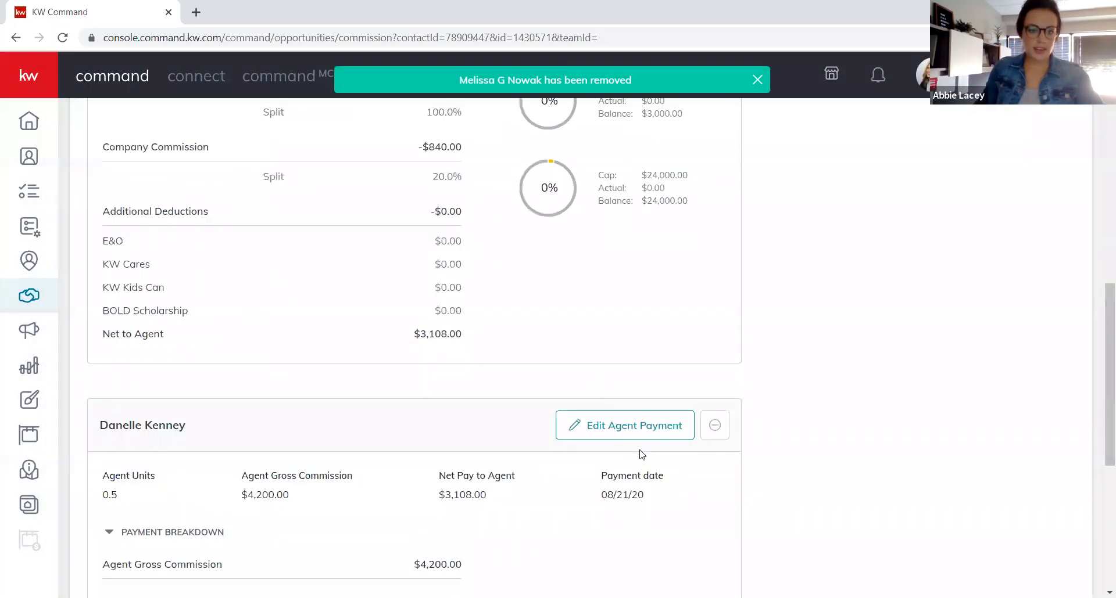
{"action": "scroll", "coordinate": [642, 455], "scroll_direction": "up", "scroll_amount": 4}
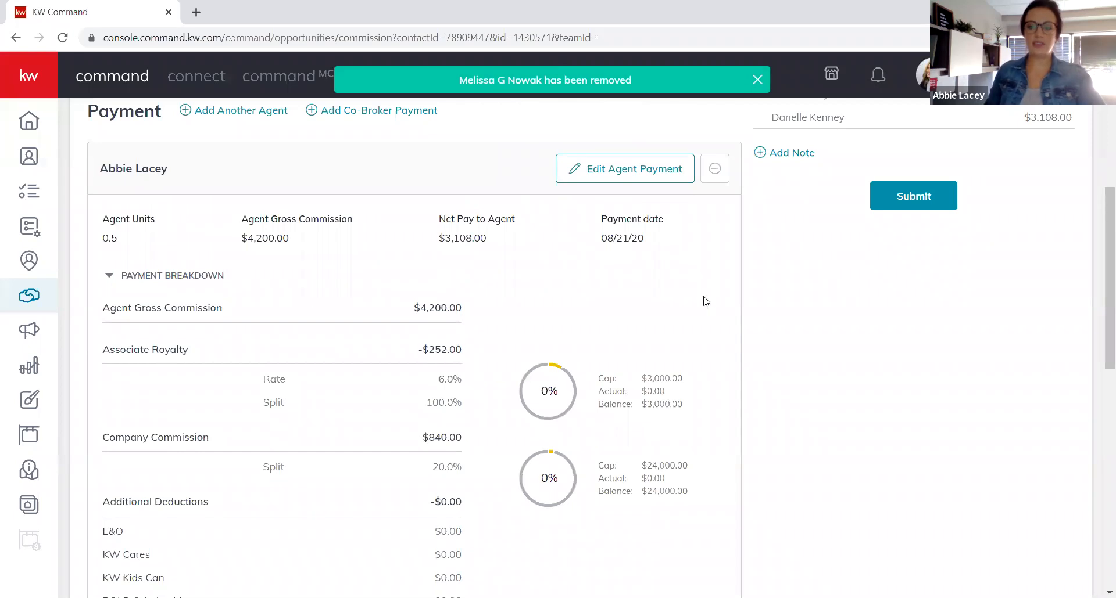
{"action": "left_click", "coordinate": [663, 179]}
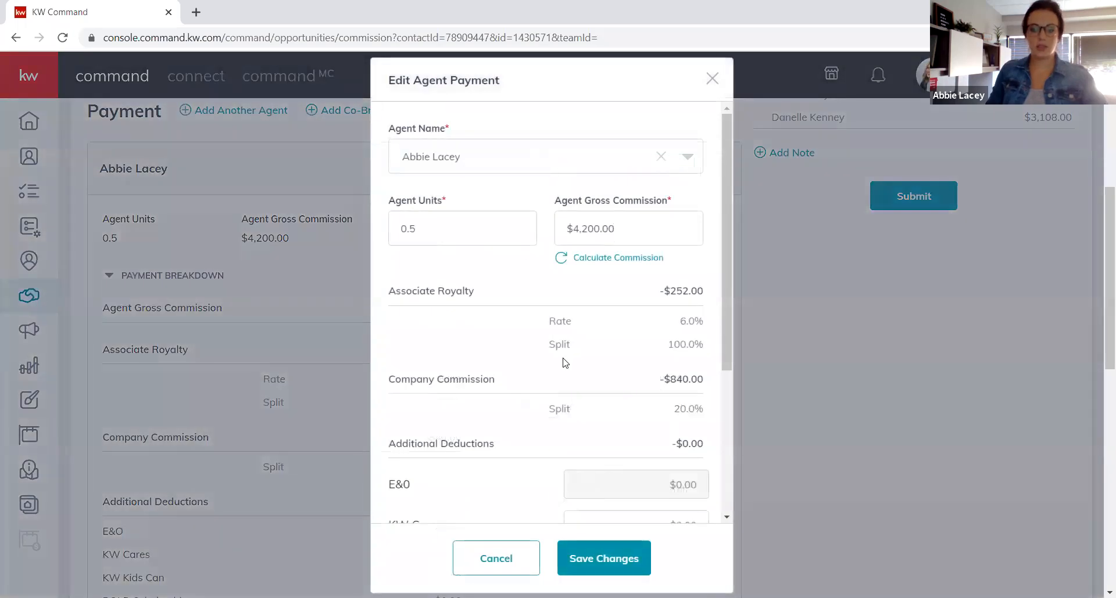
Enter a $147.50 Bonus as an extra payment item, then close the form without keeping it.
{"action": "scroll", "coordinate": [551, 313], "scroll_direction": "down", "scroll_amount": 1}
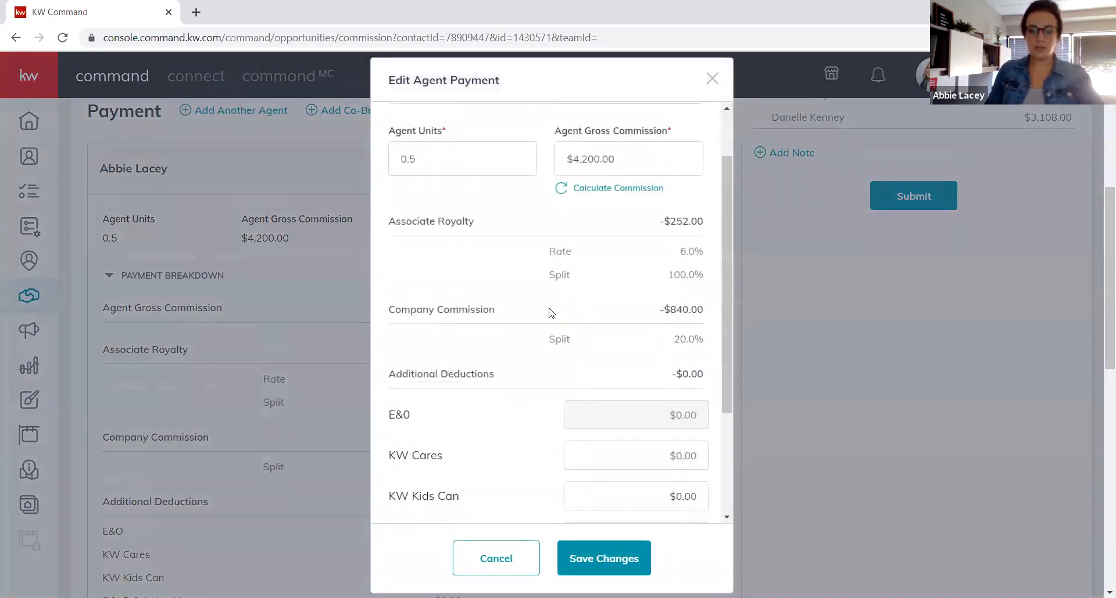
{"action": "scroll", "coordinate": [550, 313], "scroll_direction": "down", "scroll_amount": 3}
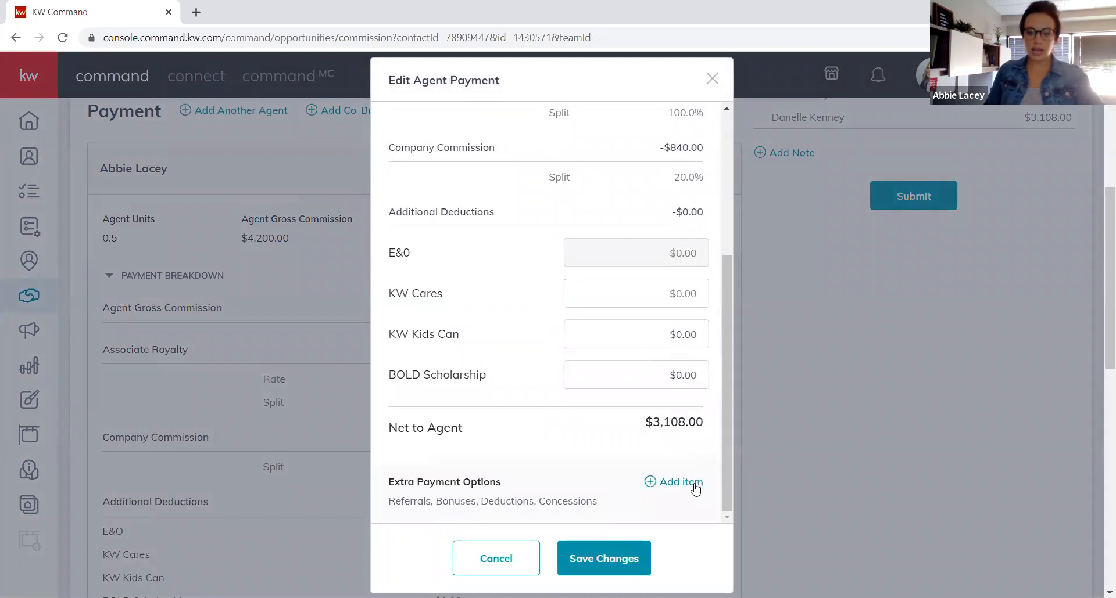
{"action": "left_click", "coordinate": [694, 486]}
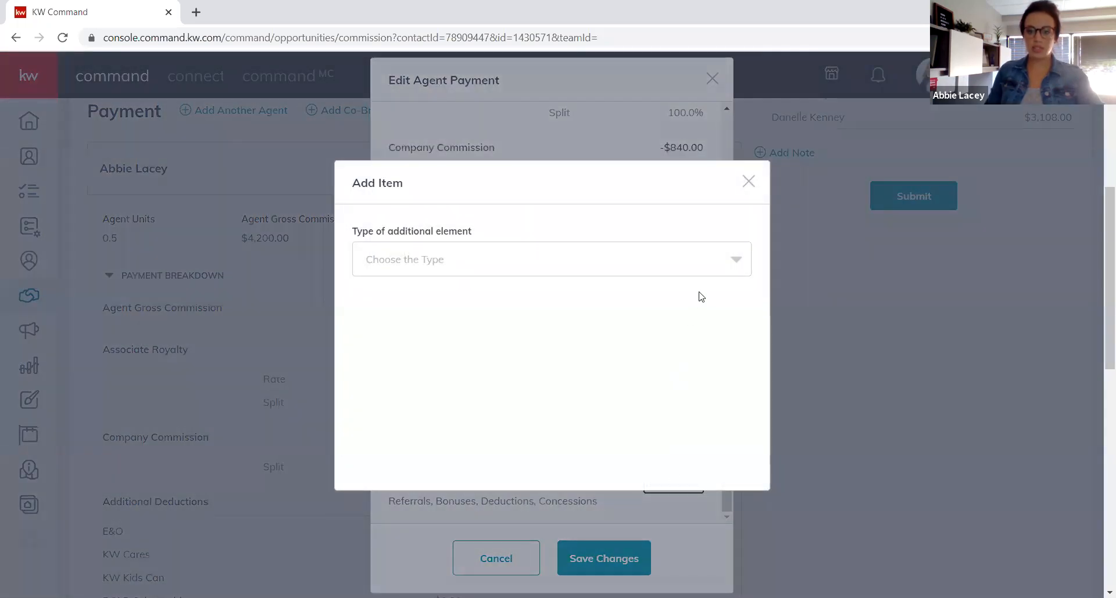
{"action": "left_click", "coordinate": [749, 272]}
{"action": "left_click", "coordinate": [394, 296]}
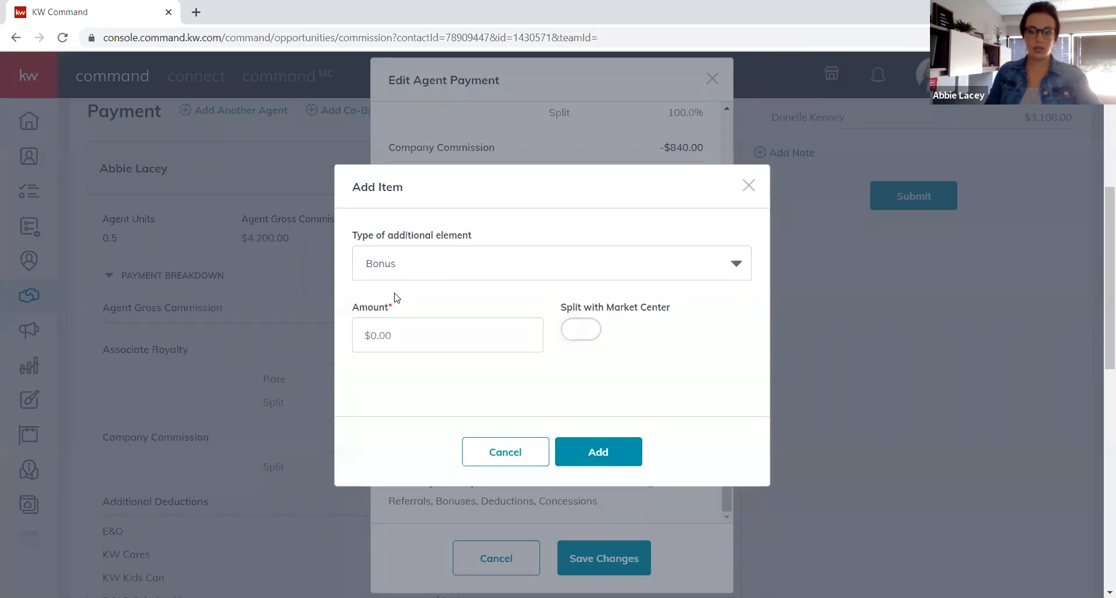
{"action": "left_click", "coordinate": [422, 332]}
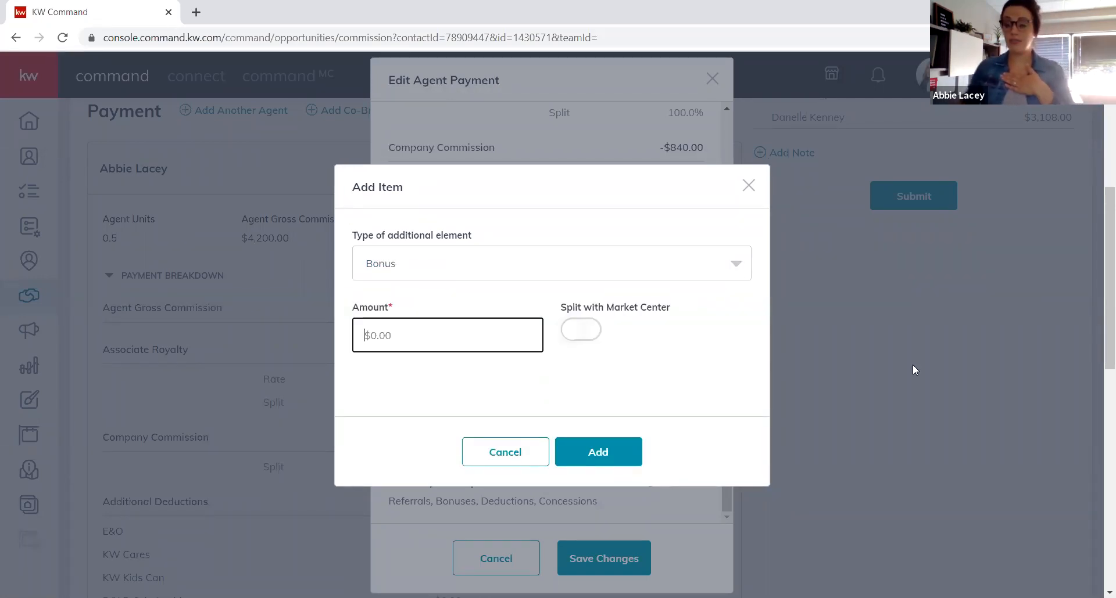
{"action": "type", "text": "147.50"}
{"action": "key", "text": "Tab"}
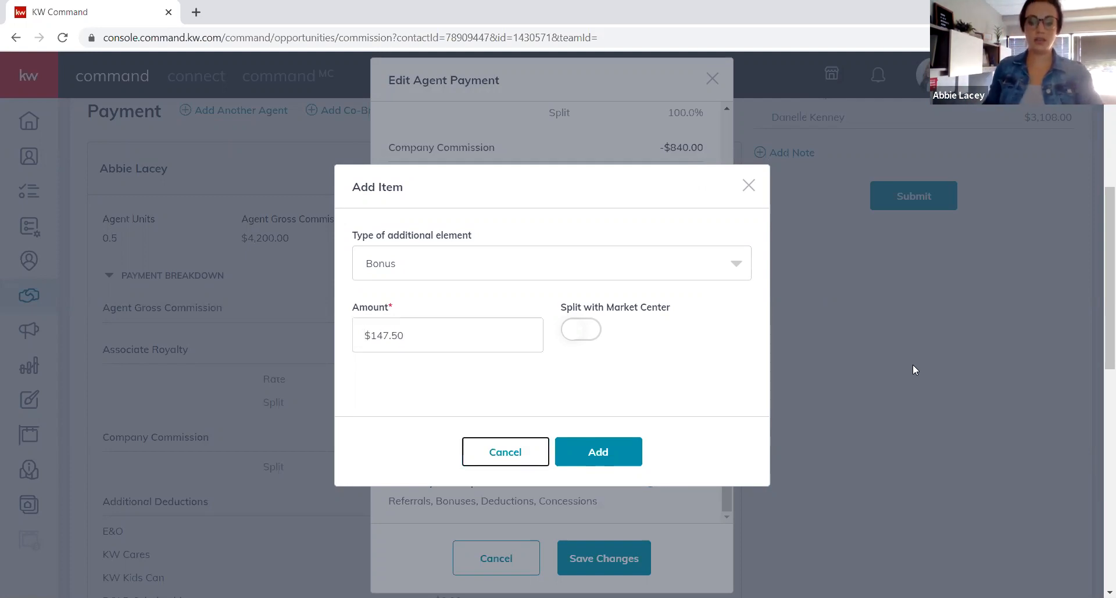
{"action": "left_click", "coordinate": [610, 455]}
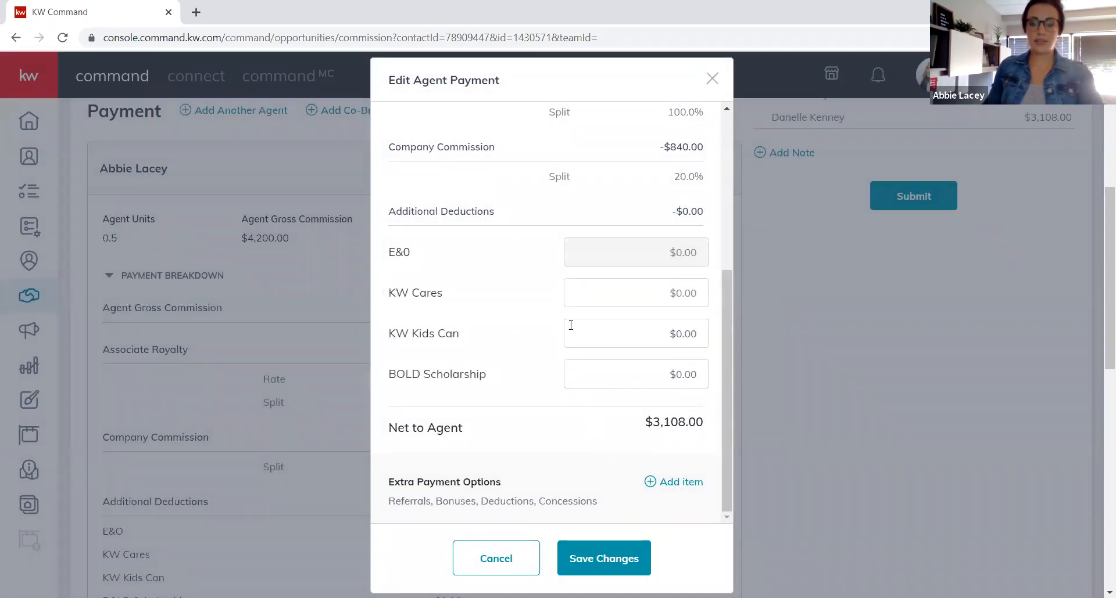
{"action": "scroll", "coordinate": [571, 325], "scroll_direction": "down", "scroll_amount": 3}
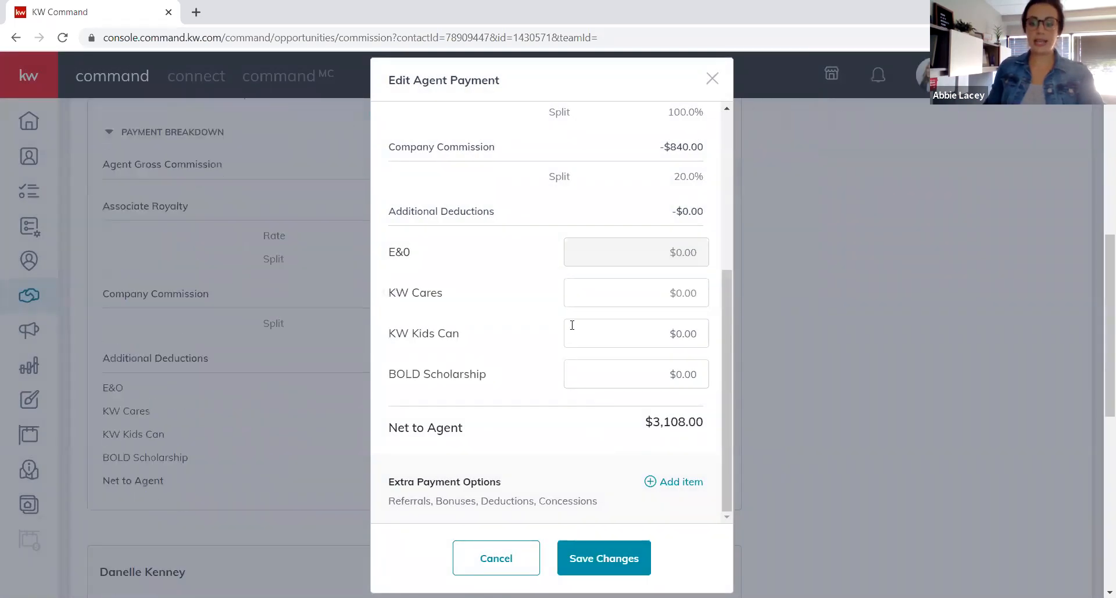
Add a Deduction item described as BAC with a 147.50 amount.
{"action": "left_click", "coordinate": [673, 487]}
{"action": "left_click", "coordinate": [444, 261]}
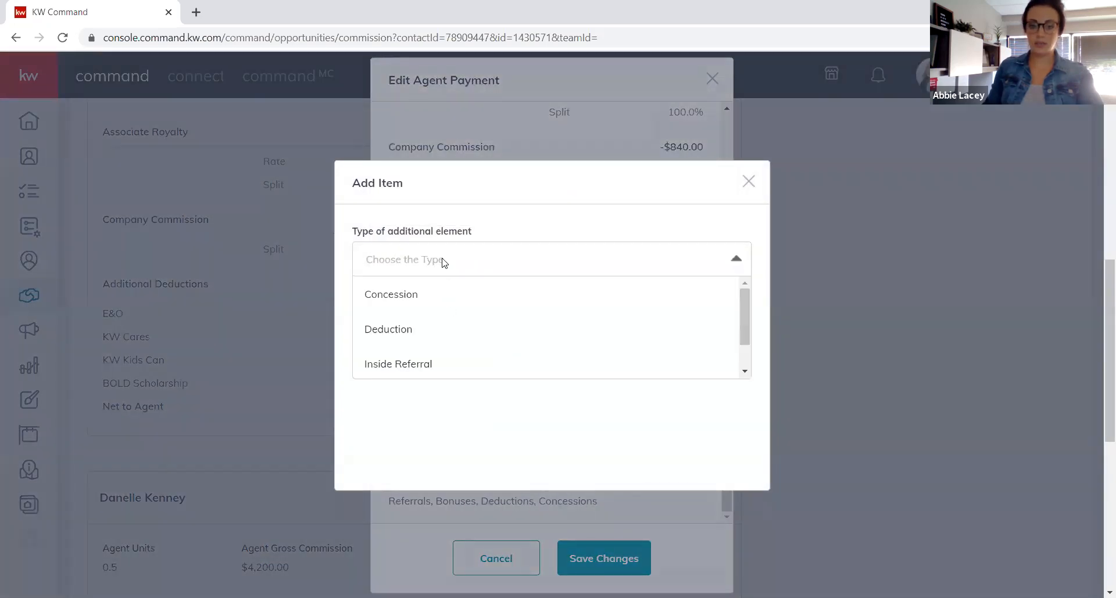
{"action": "left_click", "coordinate": [400, 329]}
{"action": "left_click", "coordinate": [416, 327]}
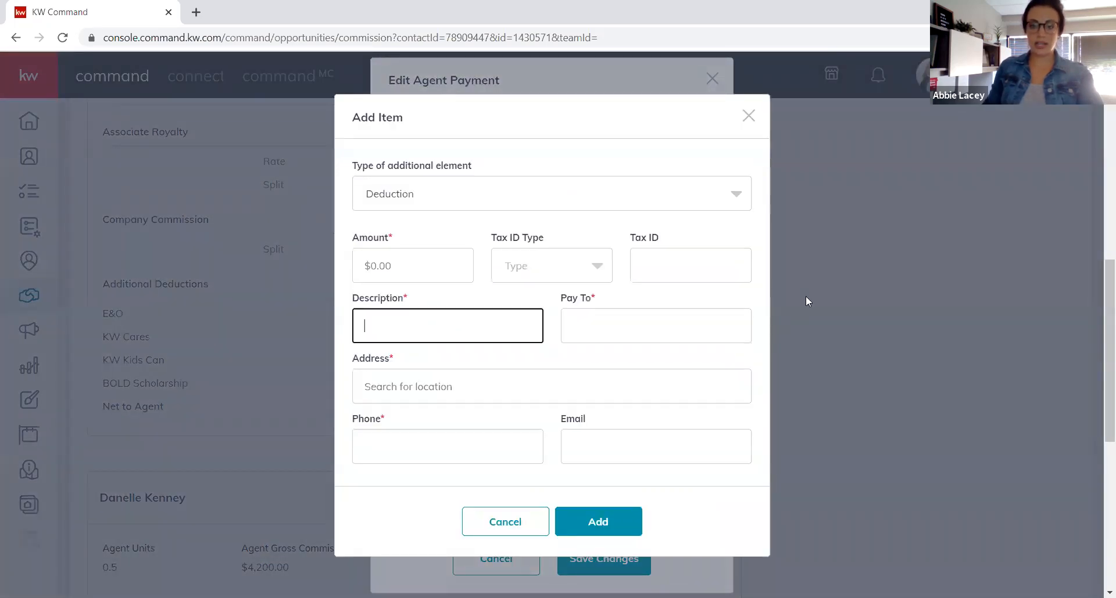
{"action": "type", "text": "147.50"}
{"action": "key", "text": "BackSpace"}
{"action": "key", "text": "BackSpace"}
{"action": "key", "text": "BackSpace"}
{"action": "key", "text": "BackSpace"}
{"action": "key", "text": "BackSpace"}
{"action": "key", "text": "BackSpace"}
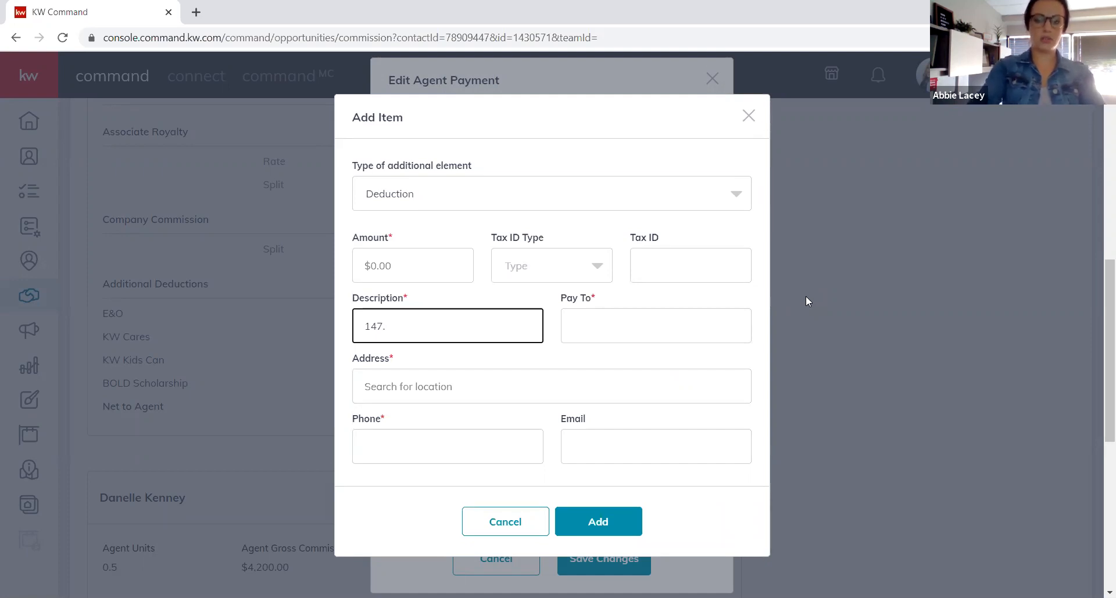
{"action": "type", "text": "BAC"}
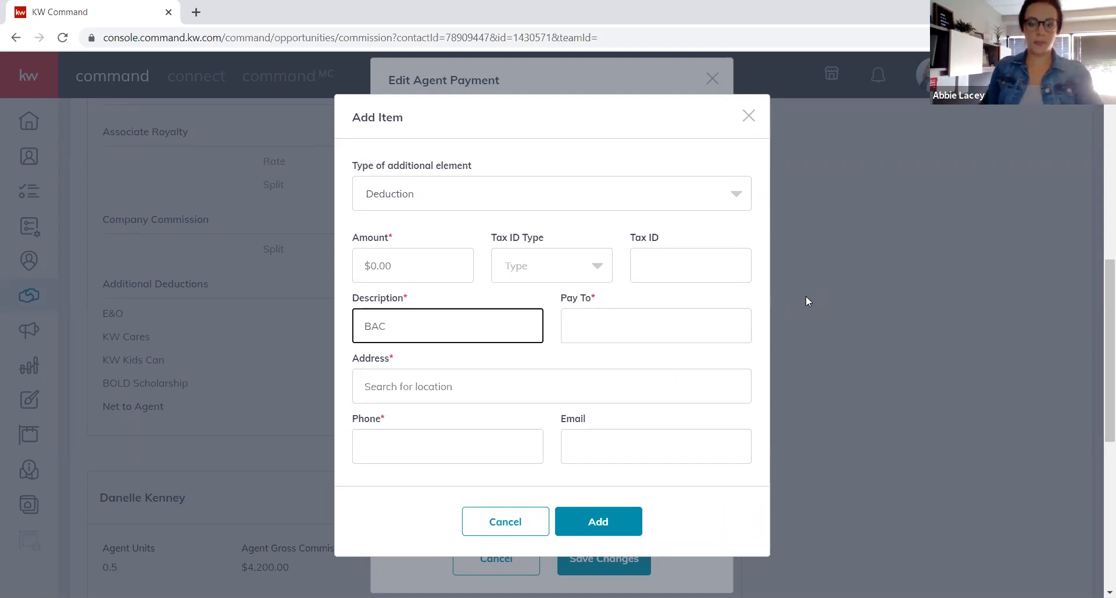
{"action": "left_click", "coordinate": [433, 258]}
{"action": "type", "text": "147.50"}
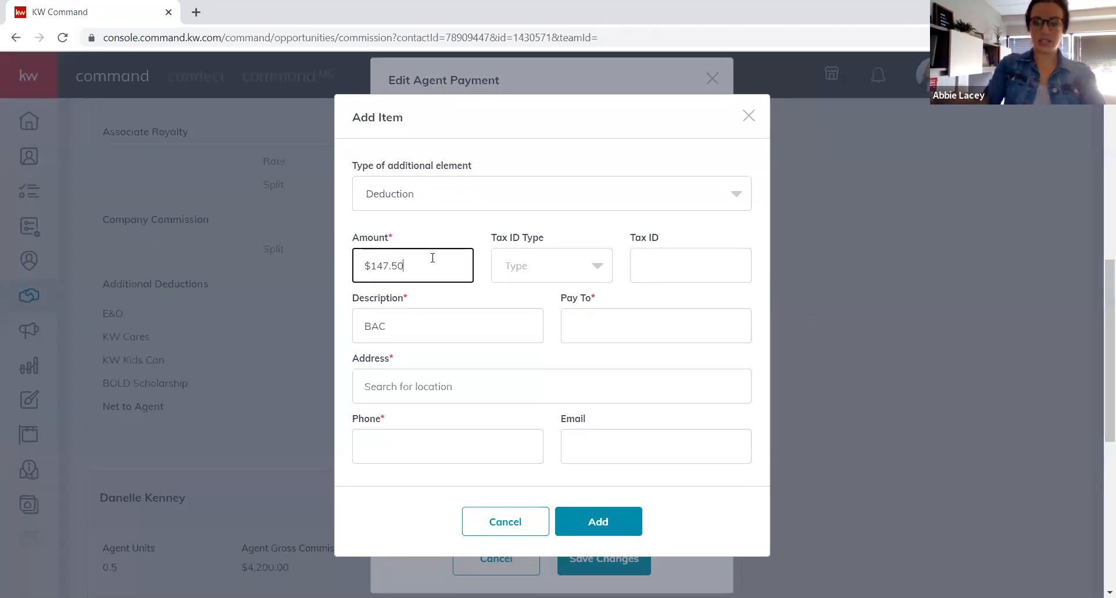
{"action": "key", "text": "Tab"}
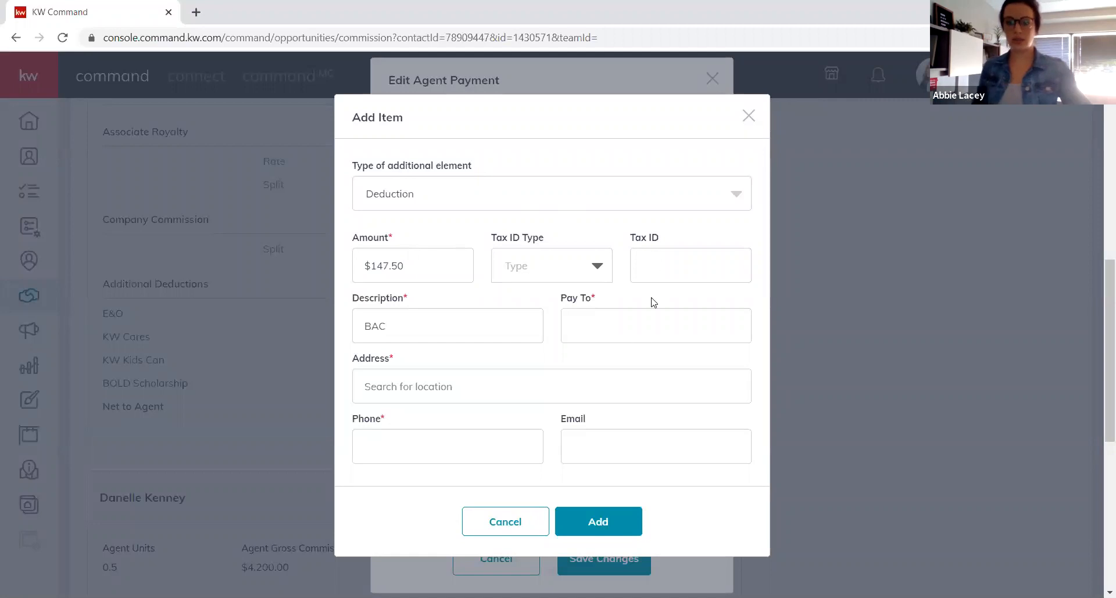
Set the deduction's payee to KW with its office address and phone, then add it and save the payment.
{"action": "left_click", "coordinate": [652, 331]}
{"action": "type", "text": "KW"}
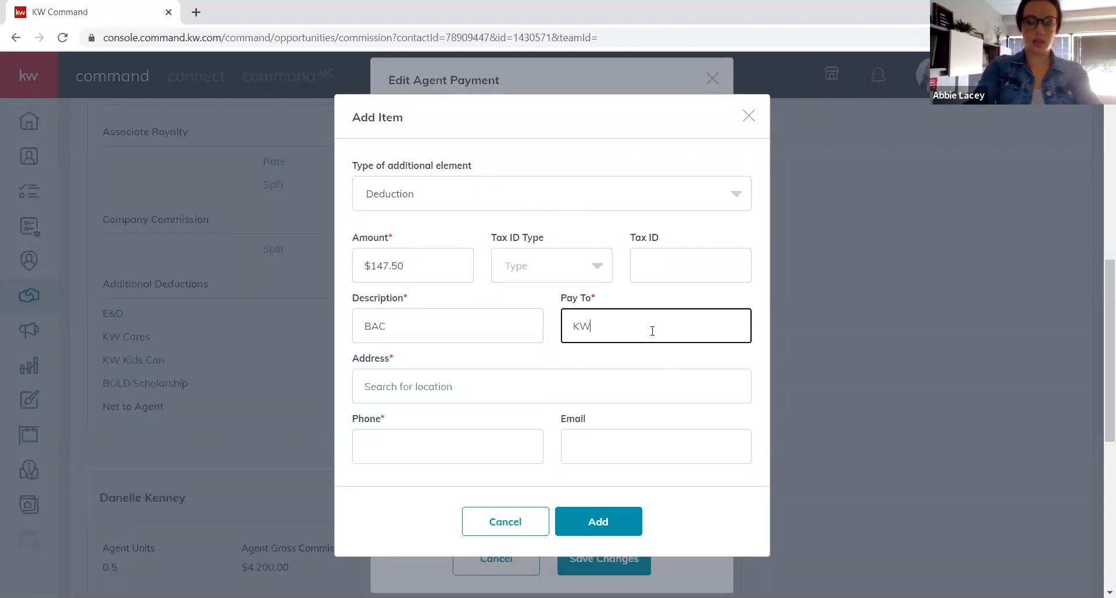
{"action": "left_click", "coordinate": [574, 383]}
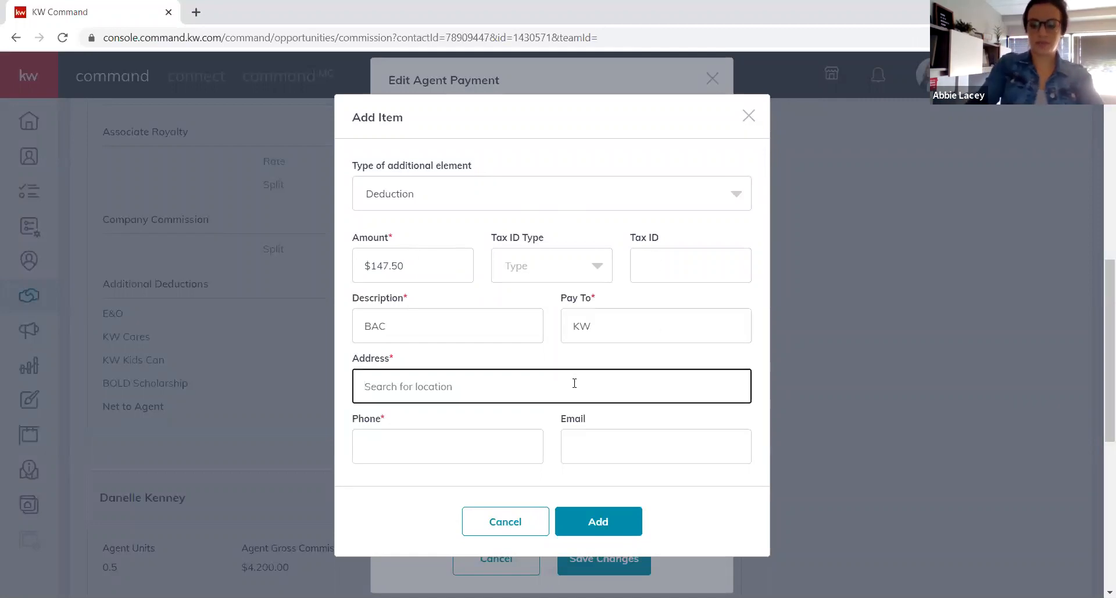
{"action": "type", "text": "2665 South Moorland Road, New Berlin, WI, 53151, US"}
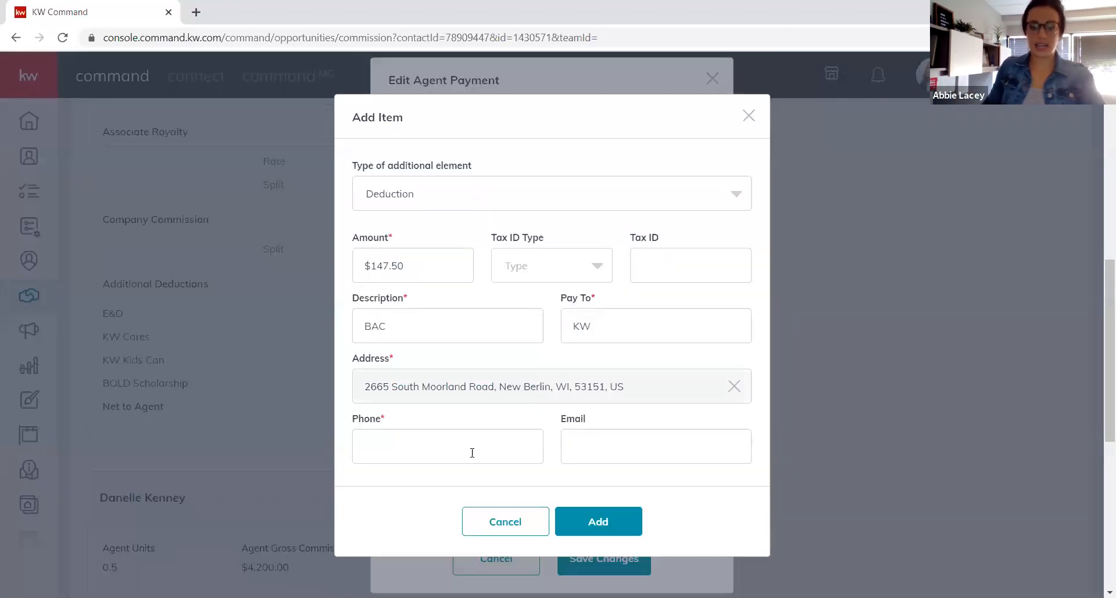
{"action": "left_click", "coordinate": [471, 451]}
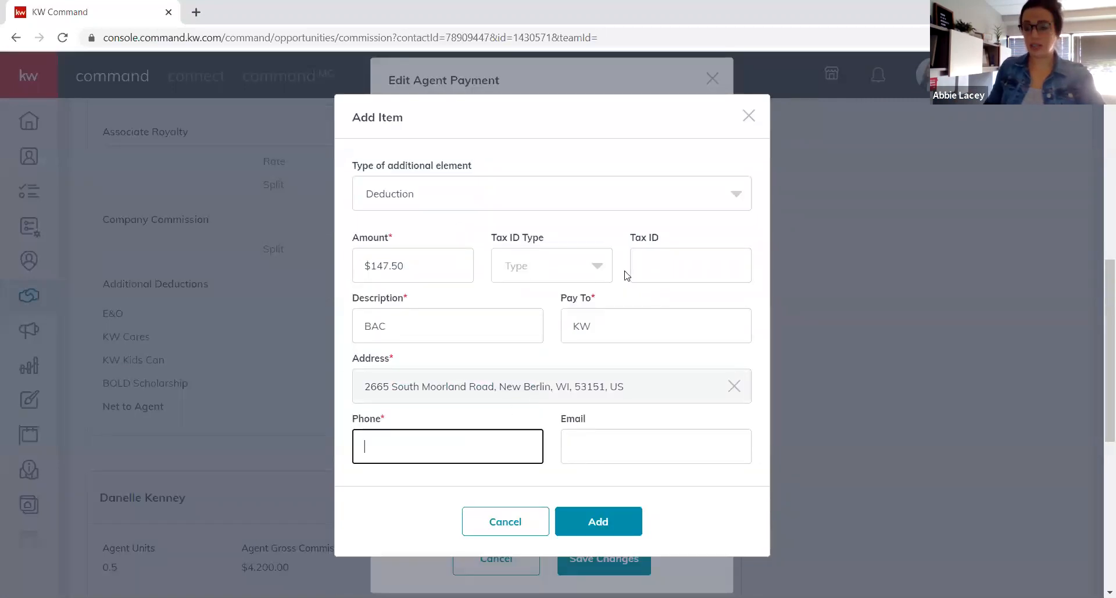
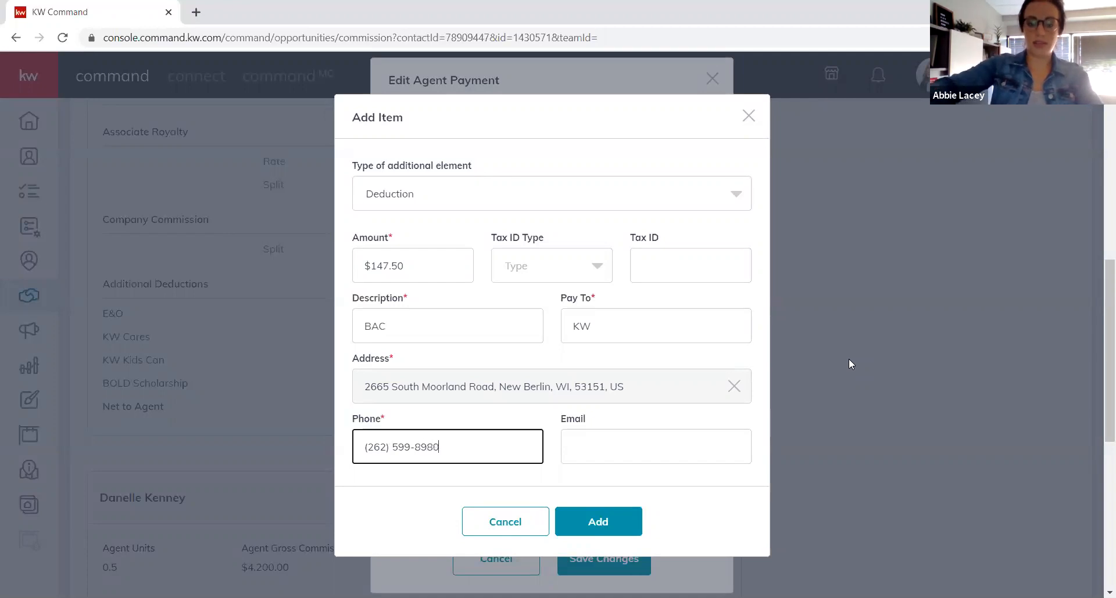
{"action": "left_click", "coordinate": [613, 520]}
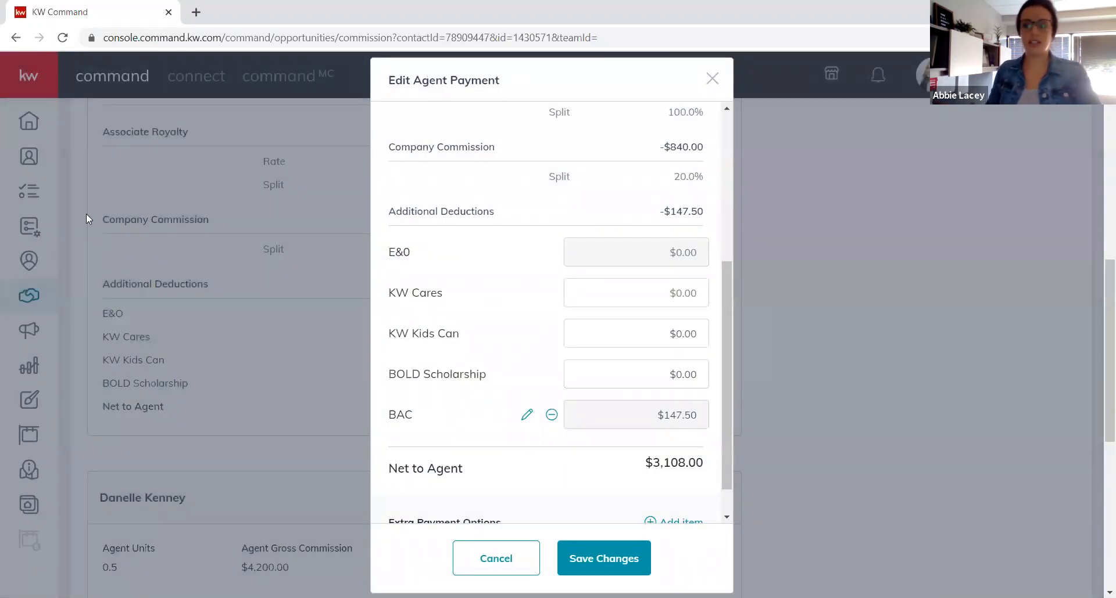
{"action": "scroll", "coordinate": [576, 430], "scroll_direction": "down", "scroll_amount": 1}
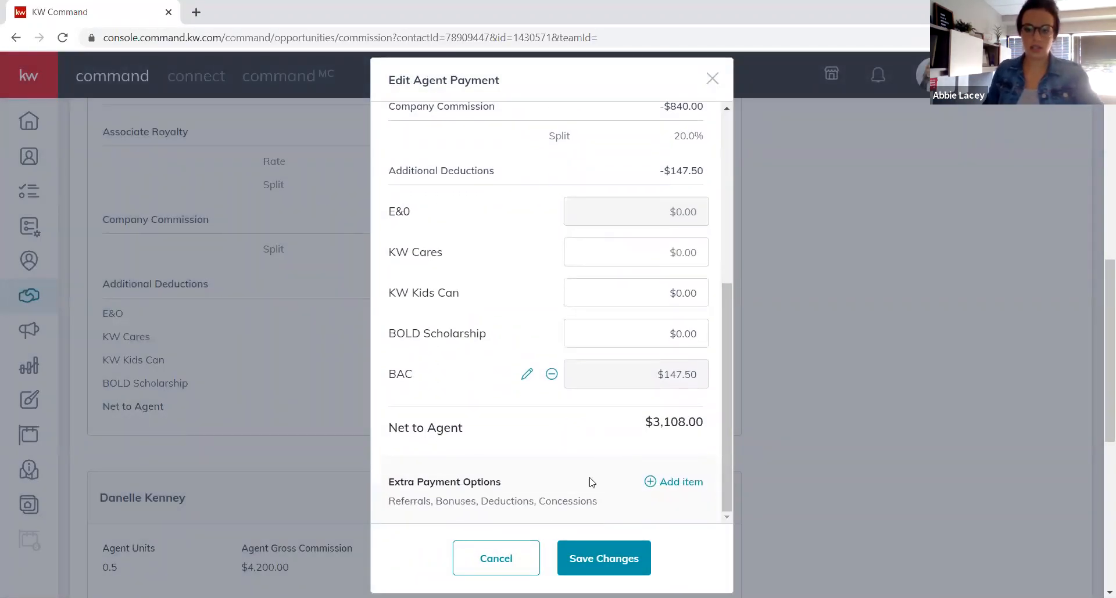
{"action": "left_click", "coordinate": [606, 558]}
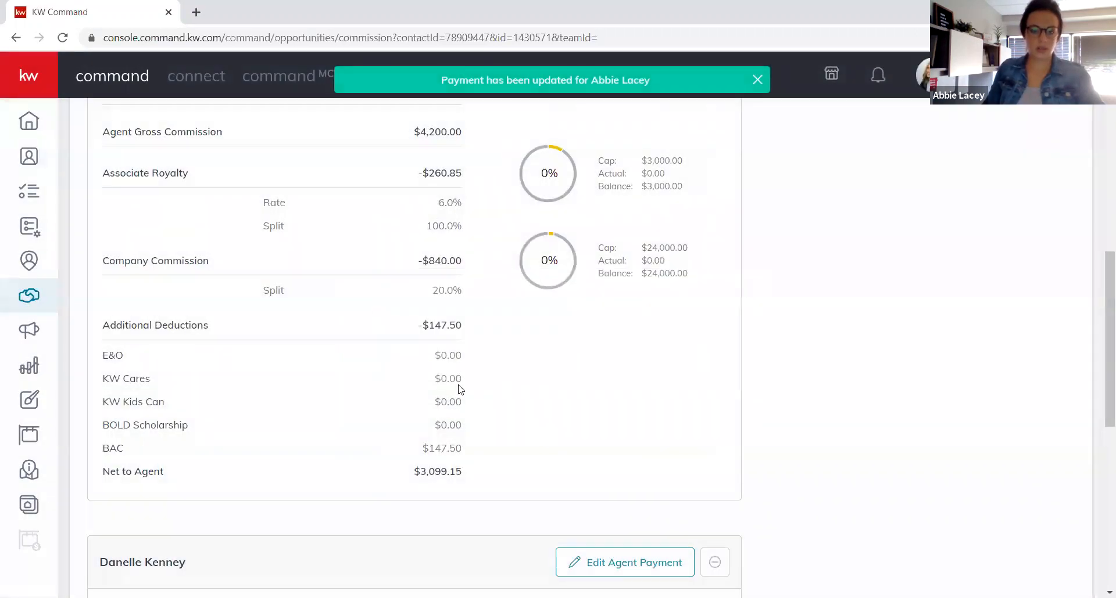
Review the first agent's $147.50 bonus and BAC deduction, then open the second agent's payment editor.
{"action": "scroll", "coordinate": [528, 341], "scroll_direction": "up", "scroll_amount": 1}
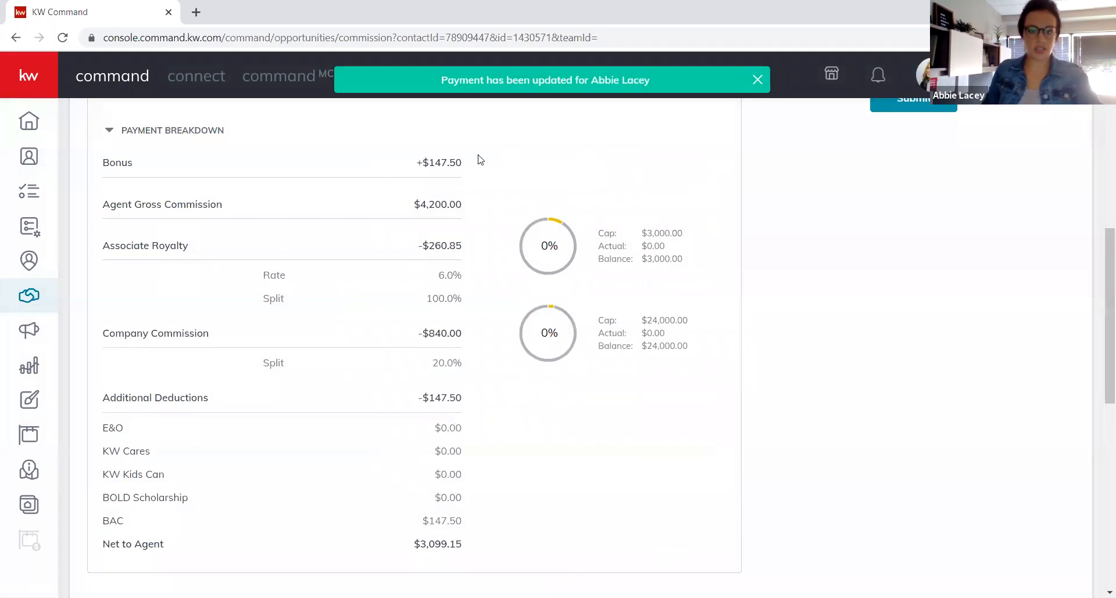
{"action": "scroll", "coordinate": [480, 159], "scroll_direction": "up", "scroll_amount": 1}
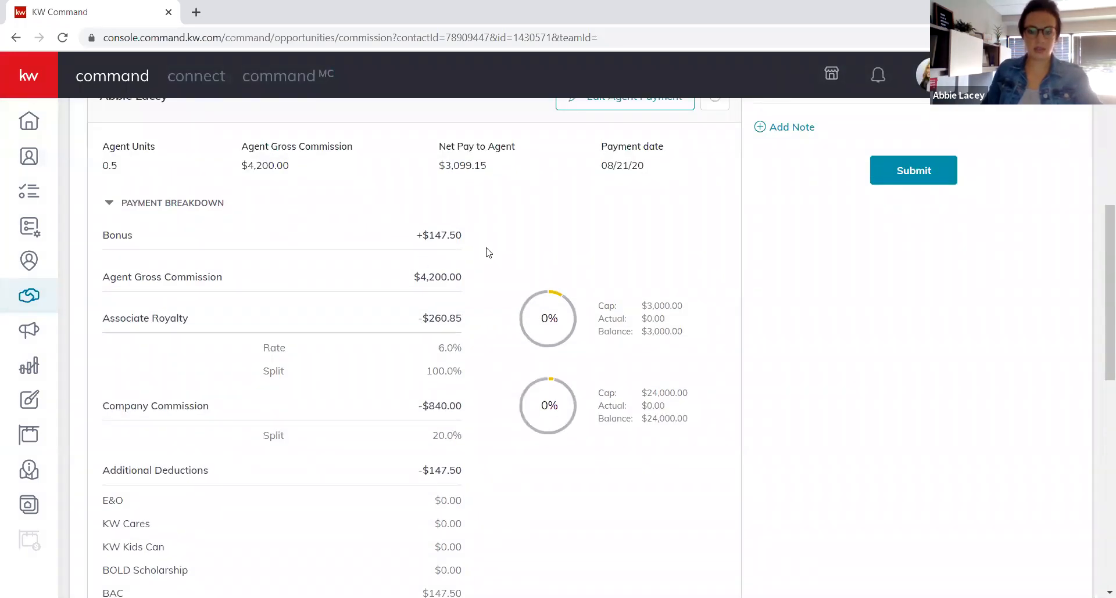
{"action": "scroll", "coordinate": [494, 395], "scroll_direction": "down", "scroll_amount": 2}
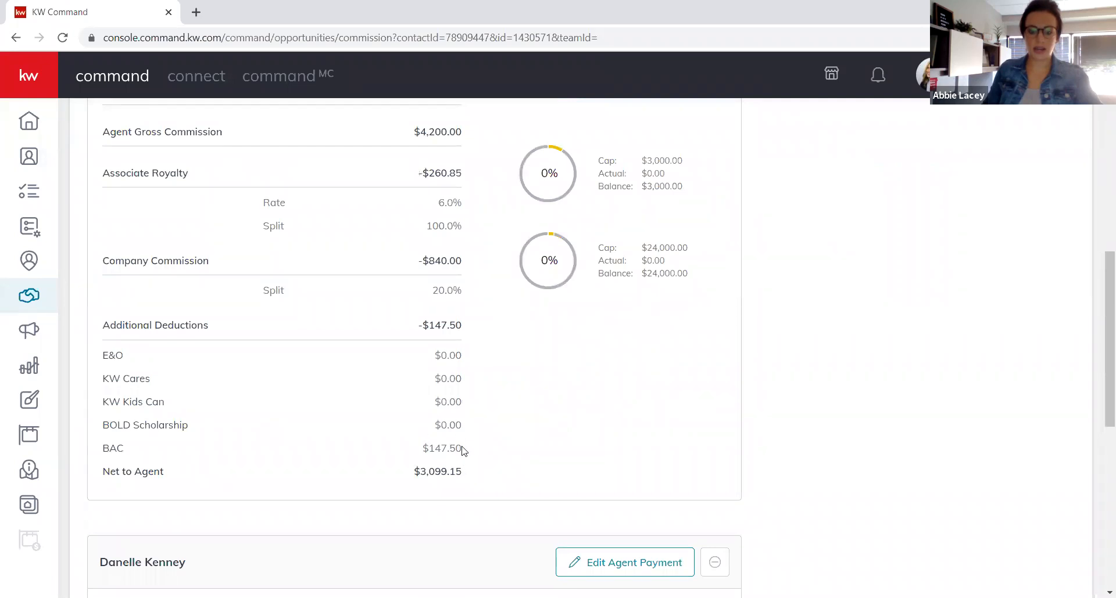
{"action": "scroll", "coordinate": [531, 450], "scroll_direction": "down", "scroll_amount": 5}
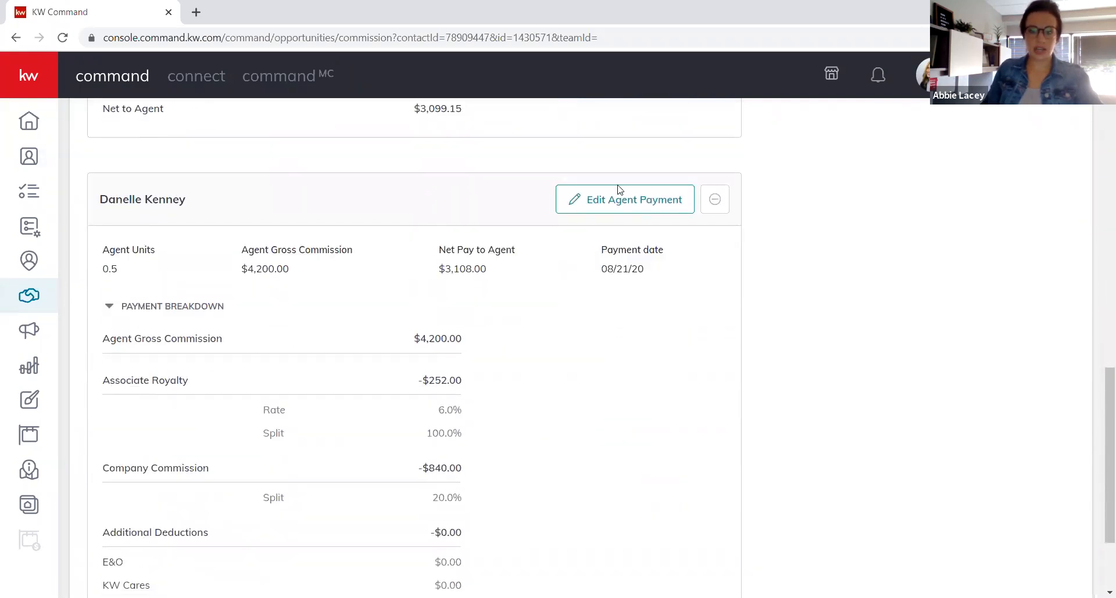
{"action": "left_click", "coordinate": [632, 204]}
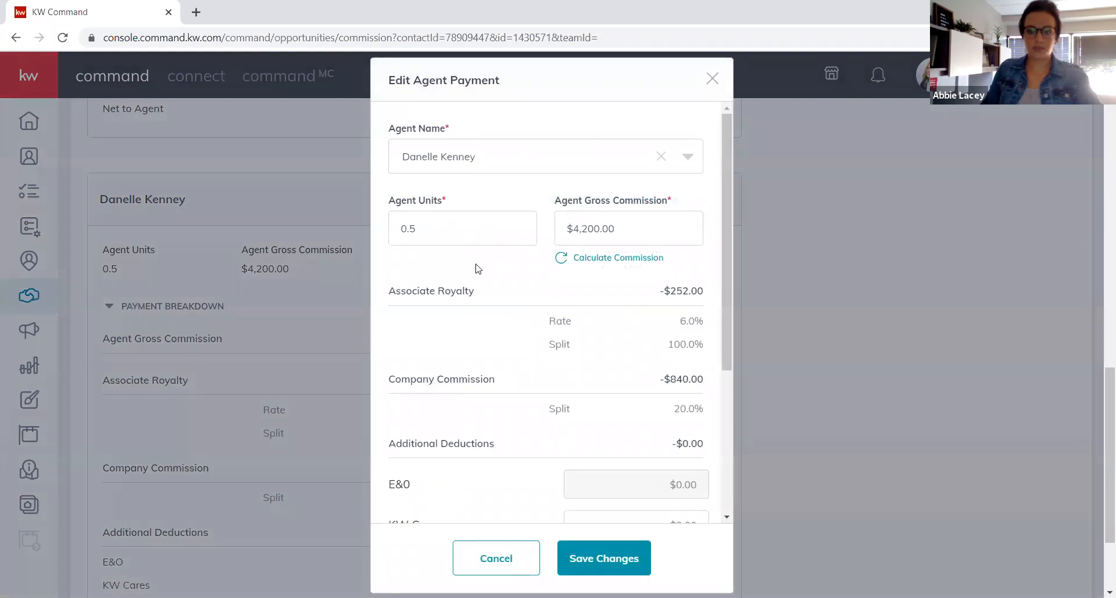
Add a $147.50 Bonus item to the second agent's payment.
{"action": "scroll", "coordinate": [632, 430], "scroll_direction": "down", "scroll_amount": 4}
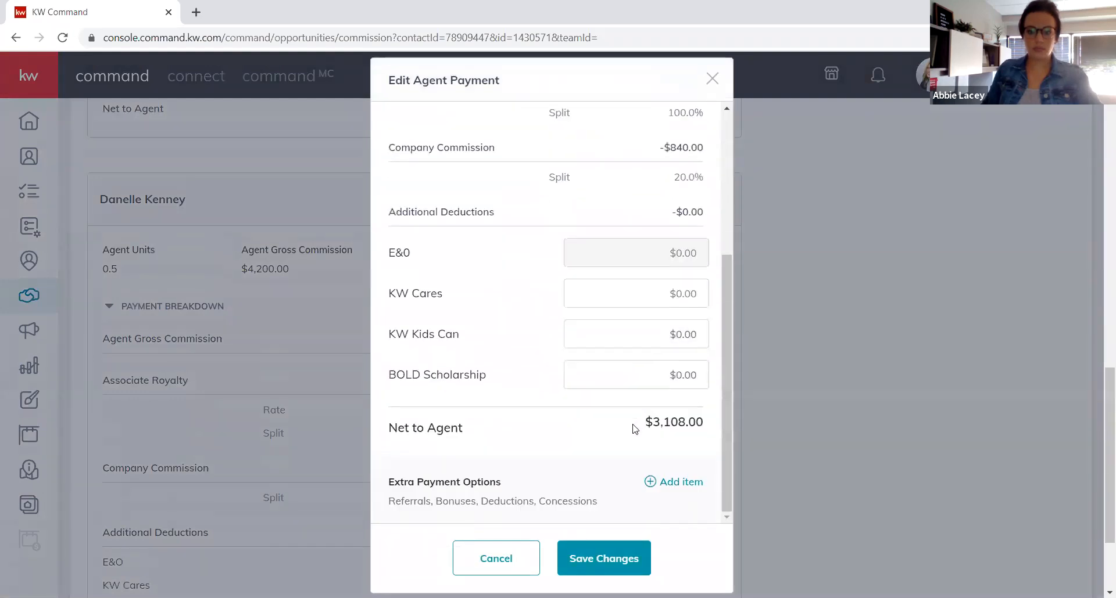
{"action": "left_click", "coordinate": [673, 491]}
{"action": "left_click", "coordinate": [514, 269]}
{"action": "left_click", "coordinate": [460, 297]}
{"action": "left_click", "coordinate": [491, 335]}
{"action": "type", "text": "147.50"}
{"action": "key", "text": "Tab"}
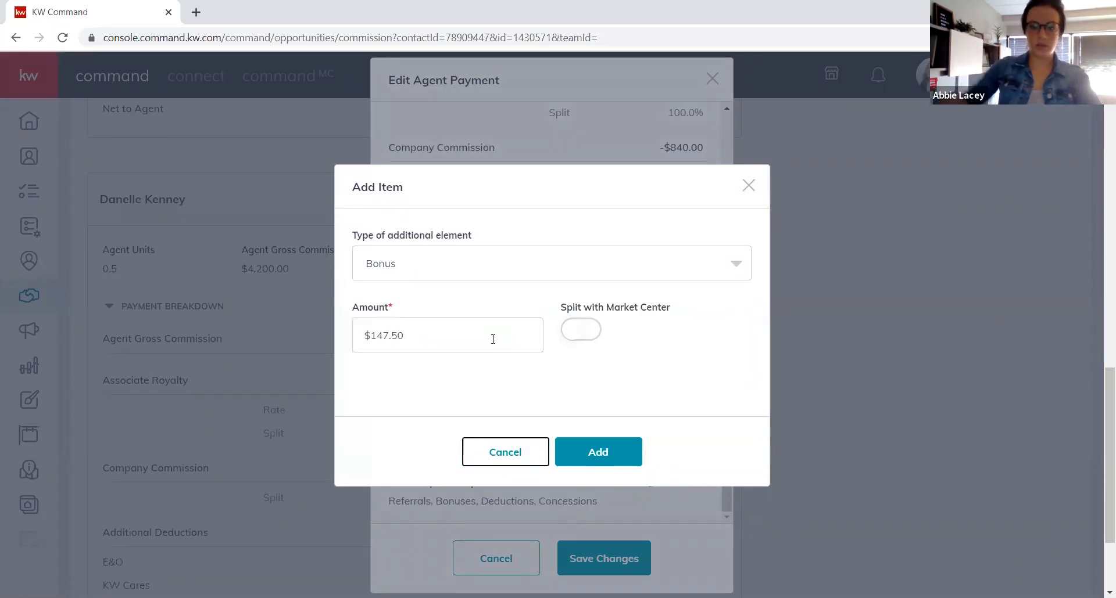
{"action": "left_click", "coordinate": [612, 452]}
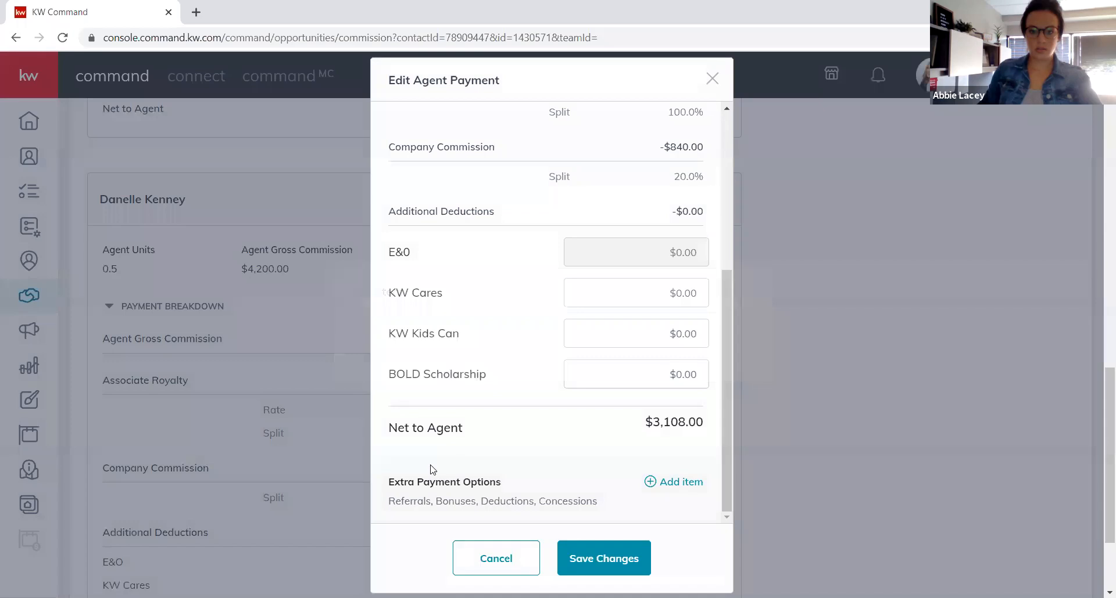
Start a $147.50 Deduction item described as BAC, paid to KW.
{"action": "left_click", "coordinate": [668, 482]}
{"action": "left_click", "coordinate": [491, 262]}
{"action": "left_click", "coordinate": [404, 329]}
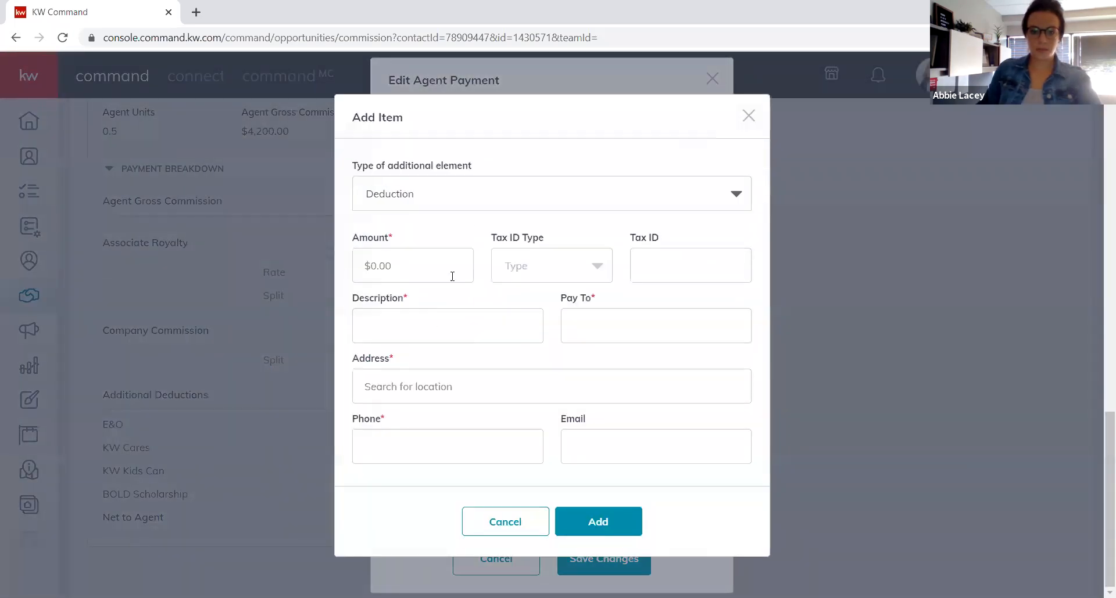
{"action": "left_click", "coordinate": [441, 274]}
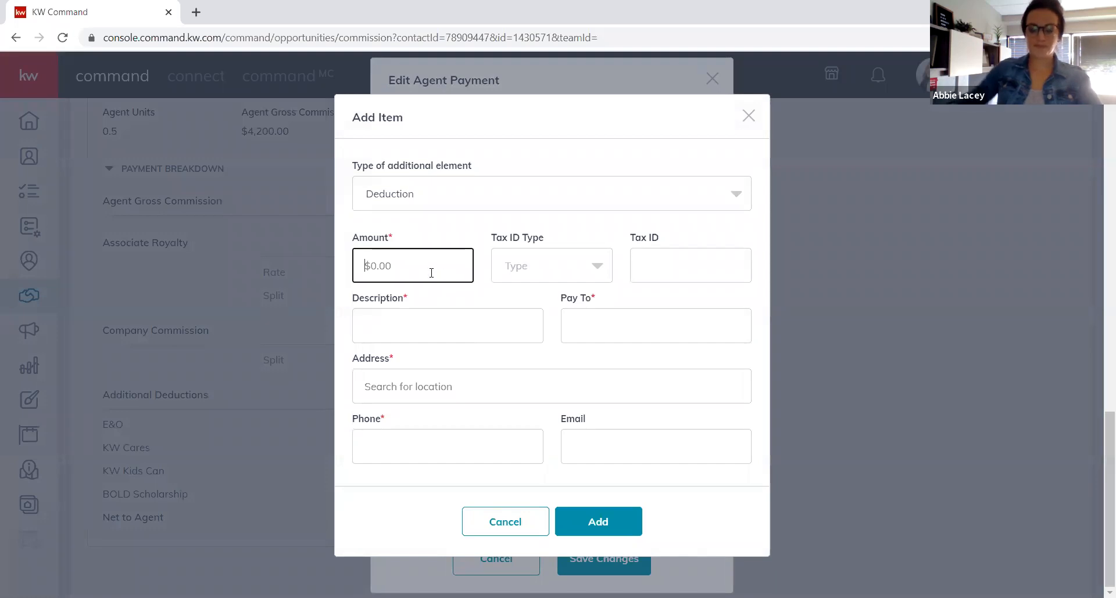
{"action": "type", "text": "147.50"}
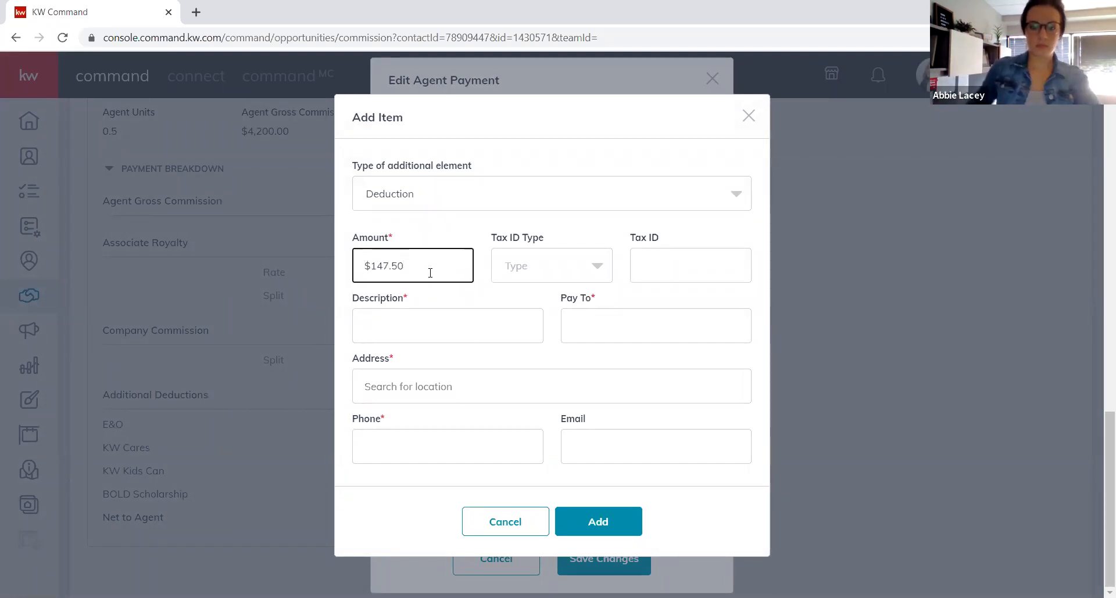
{"action": "left_click", "coordinate": [422, 324]}
{"action": "type", "text": "BAC"}
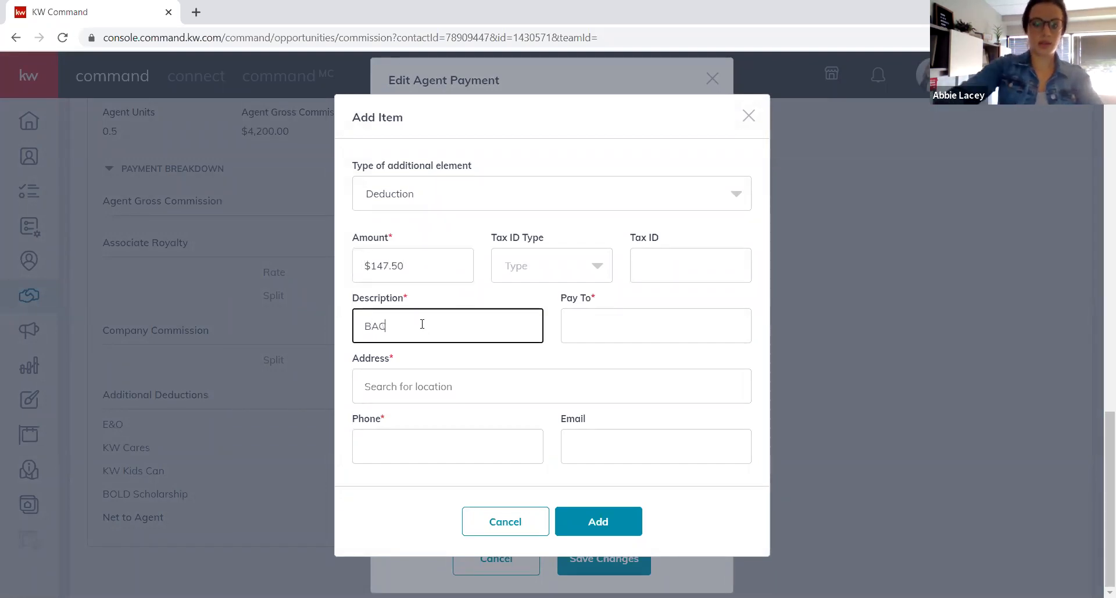
{"action": "key", "text": "Tab"}
{"action": "type", "text": "KW"}
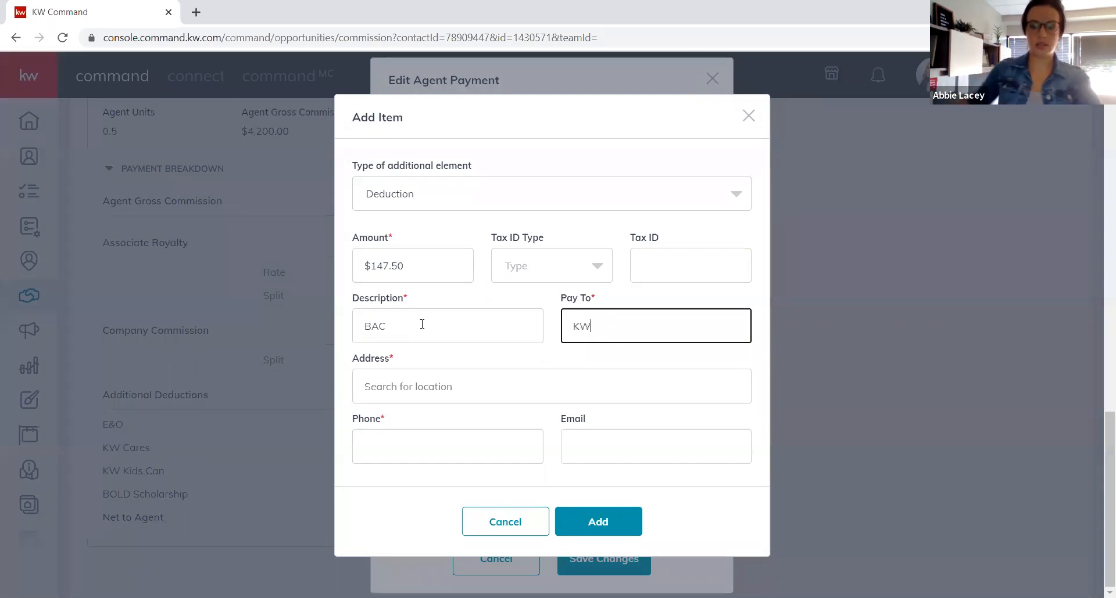
Fill in KW's payee address and phone number, add the BAC deduction, and save the payment.
{"action": "left_click", "coordinate": [445, 380]}
{"action": "type", "text": "2665"}
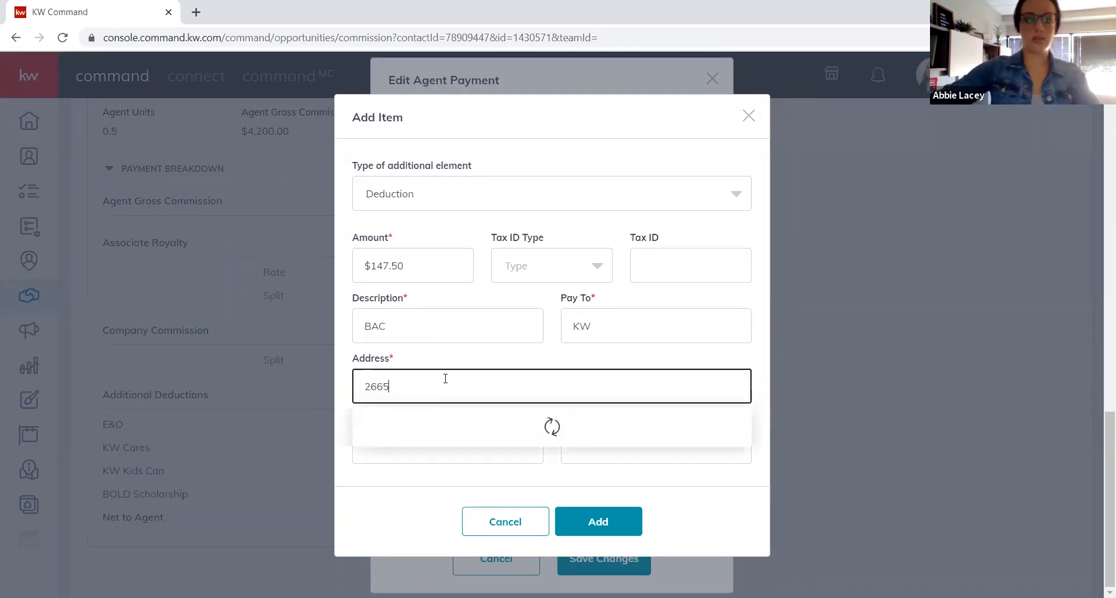
{"action": "left_click", "coordinate": [445, 384]}
{"action": "left_click", "coordinate": [461, 447]}
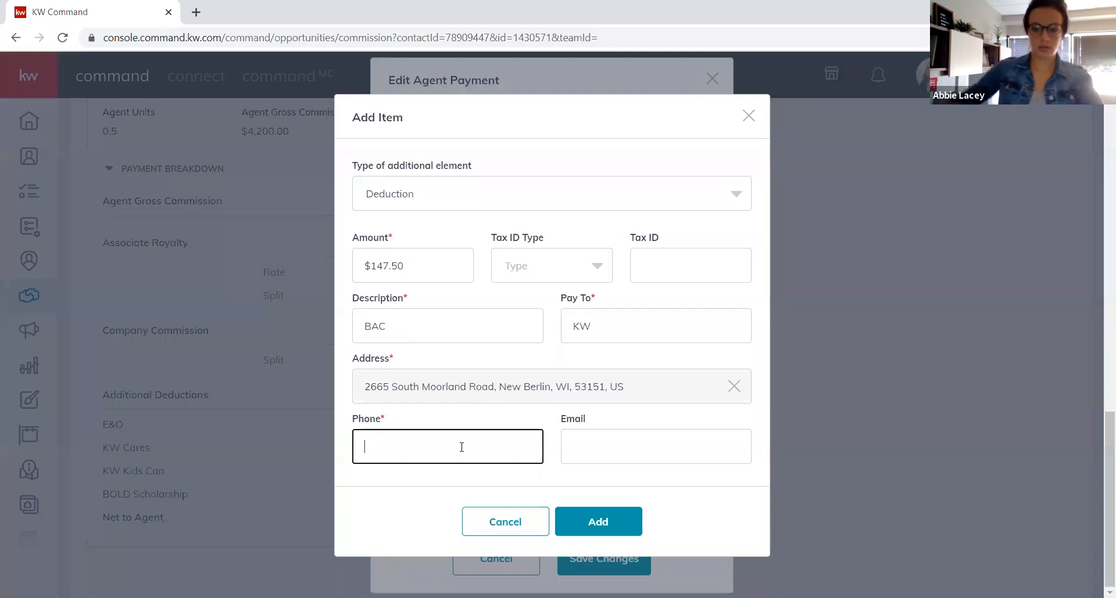
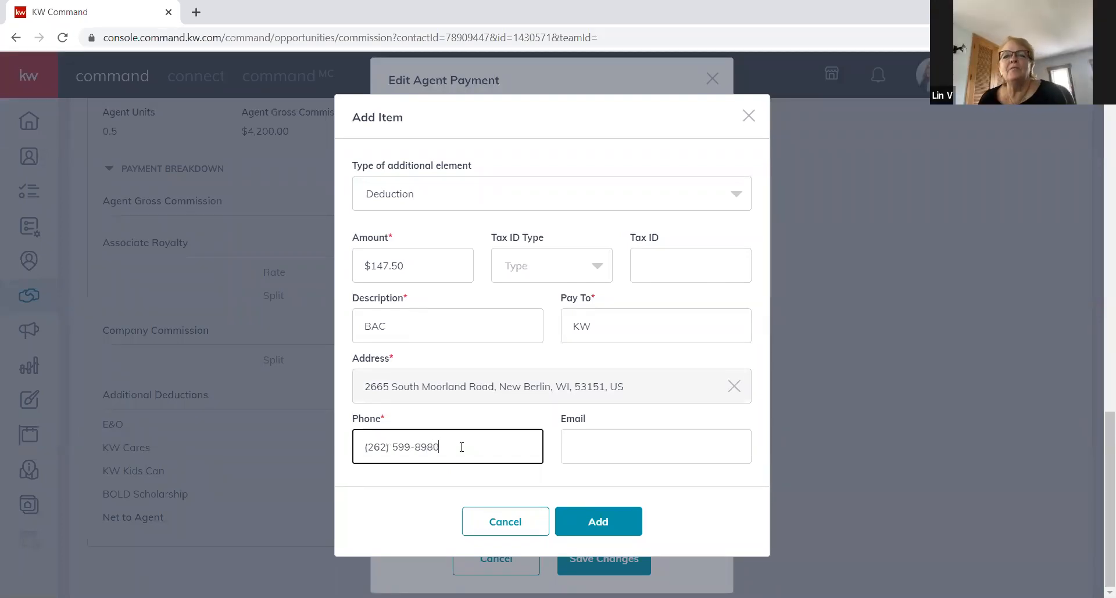
{"action": "left_click", "coordinate": [600, 523]}
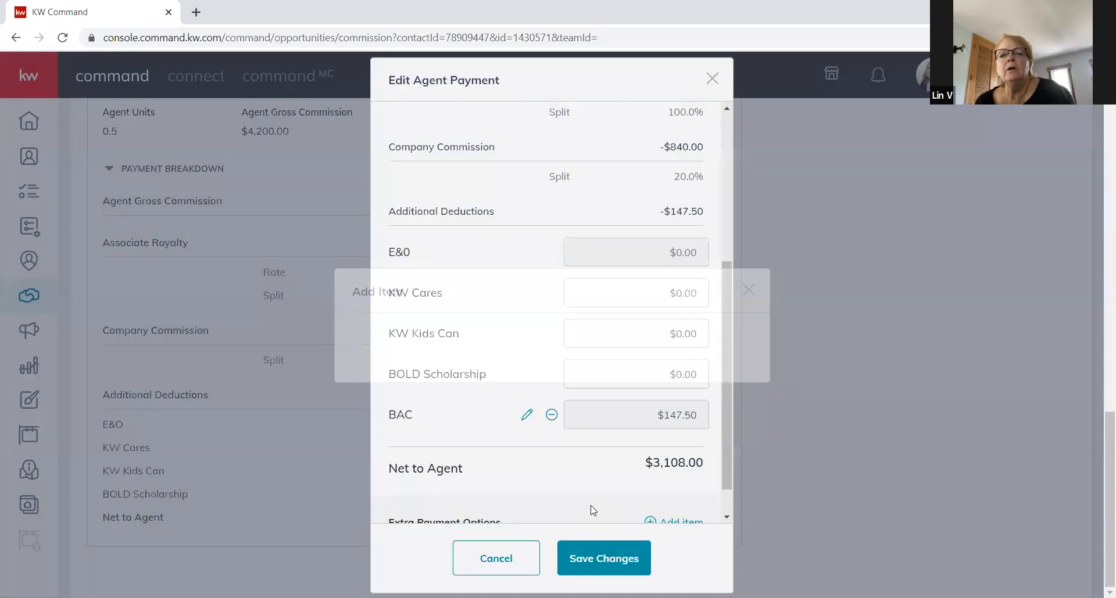
{"action": "left_click", "coordinate": [607, 558]}
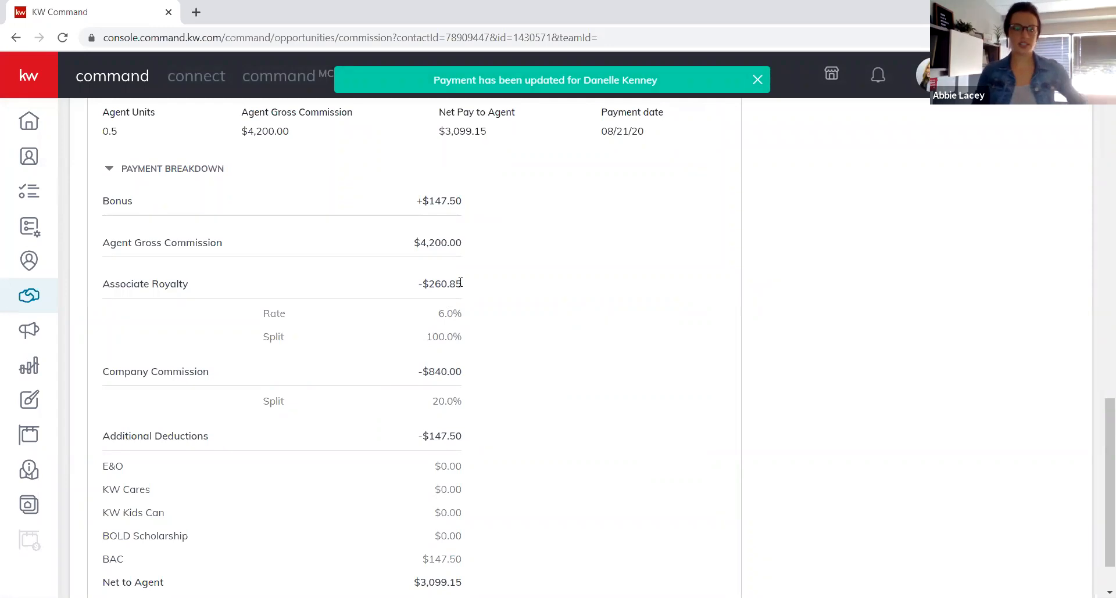
Scroll back to the Payment section and reopen the first agent's payment with its $147.50 bonus.
{"action": "scroll", "coordinate": [490, 293], "scroll_direction": "up", "scroll_amount": 1}
{"action": "scroll", "coordinate": [489, 294], "scroll_direction": "up", "scroll_amount": 2}
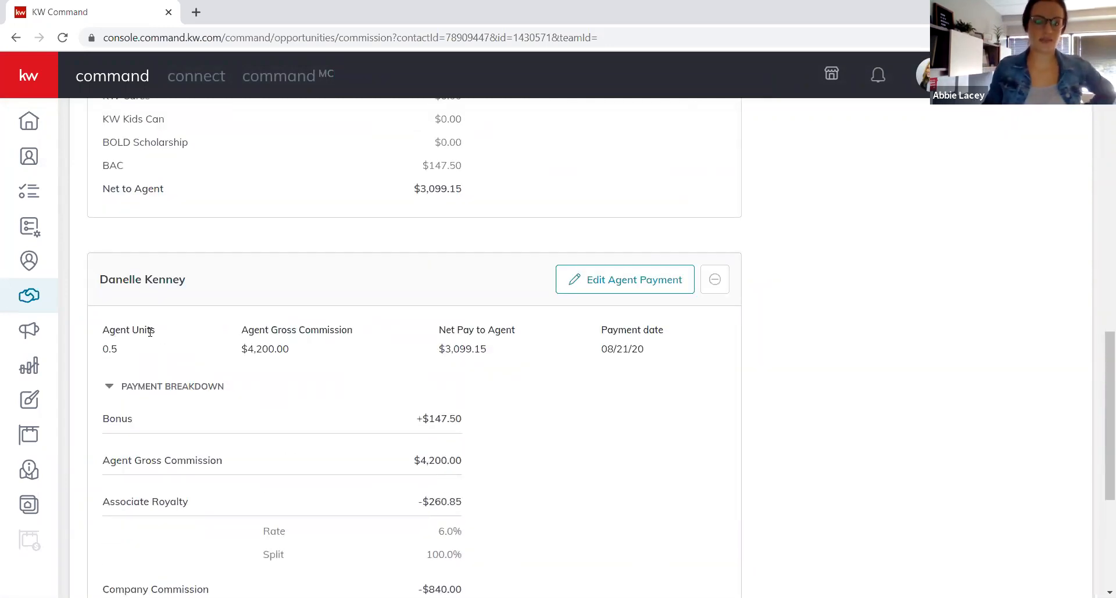
{"action": "scroll", "coordinate": [198, 309], "scroll_direction": "down", "scroll_amount": 4}
{"action": "scroll", "coordinate": [294, 331], "scroll_direction": "up", "scroll_amount": 3}
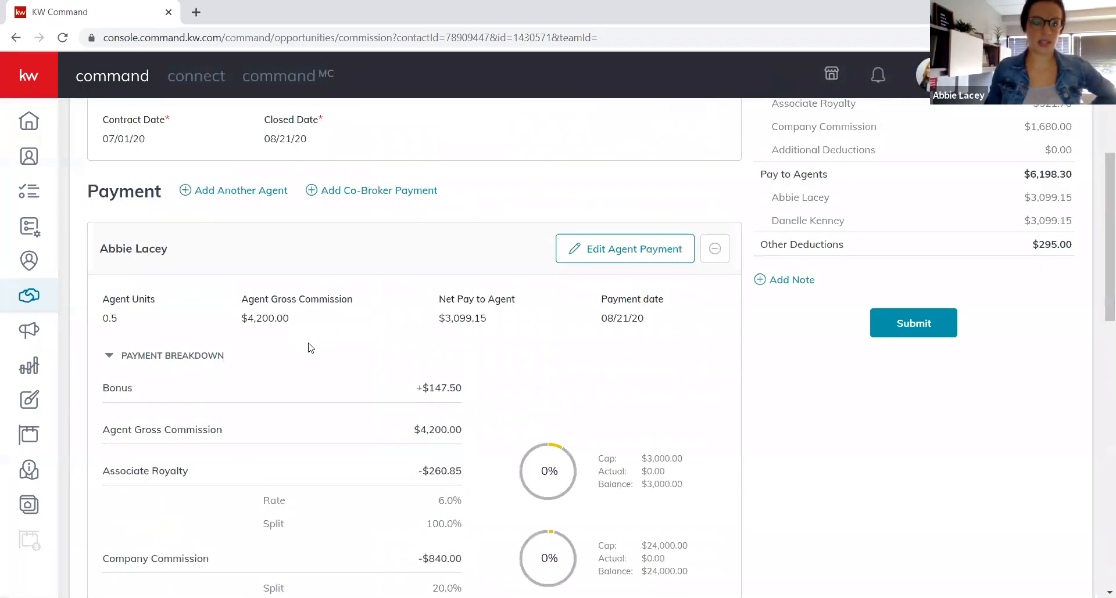
{"action": "scroll", "coordinate": [396, 451], "scroll_direction": "down", "scroll_amount": 1}
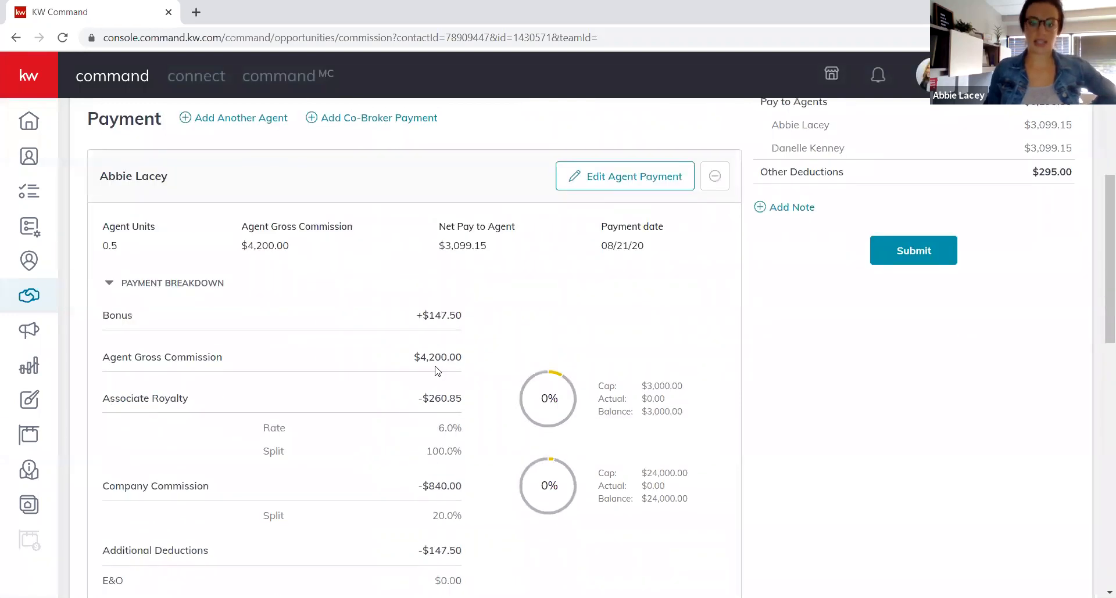
{"action": "scroll", "coordinate": [450, 390], "scroll_direction": "down", "scroll_amount": 3}
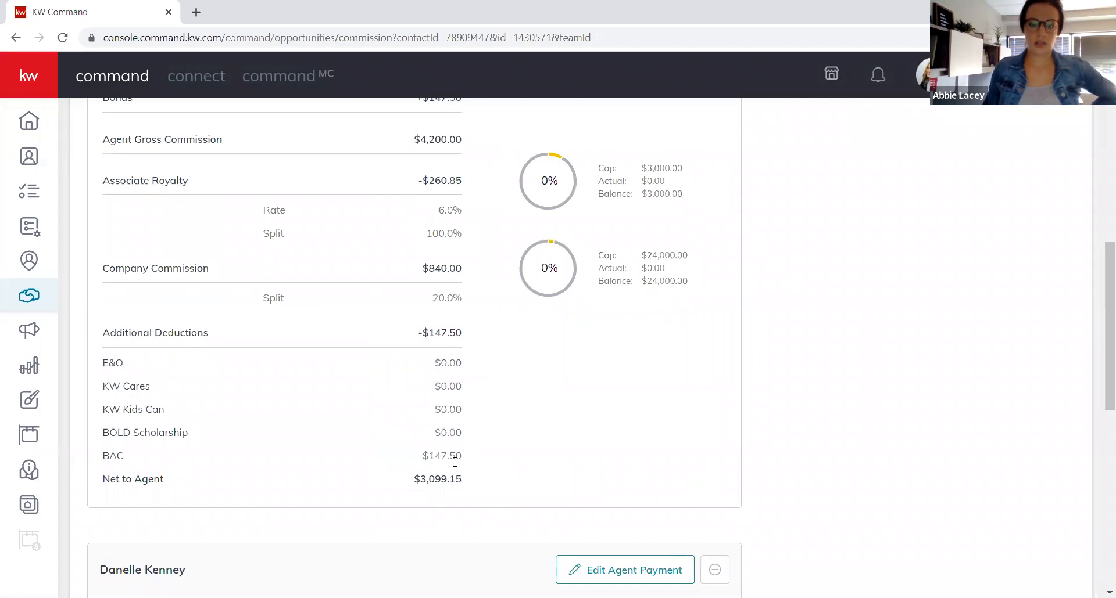
{"action": "scroll", "coordinate": [446, 457], "scroll_direction": "down", "scroll_amount": 6}
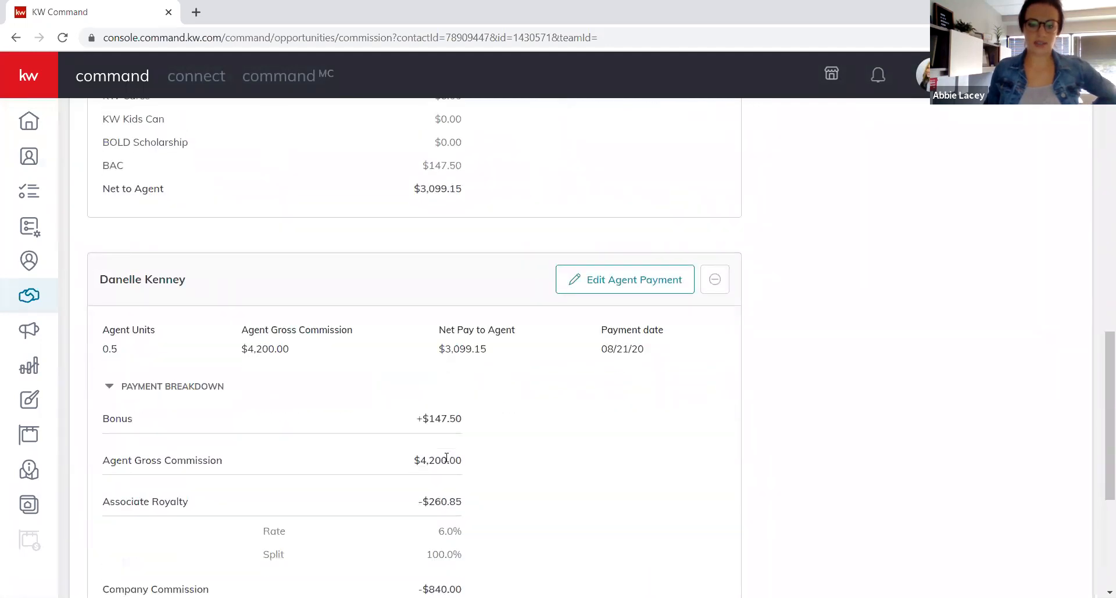
{"action": "scroll", "coordinate": [447, 462], "scroll_direction": "down", "scroll_amount": 2}
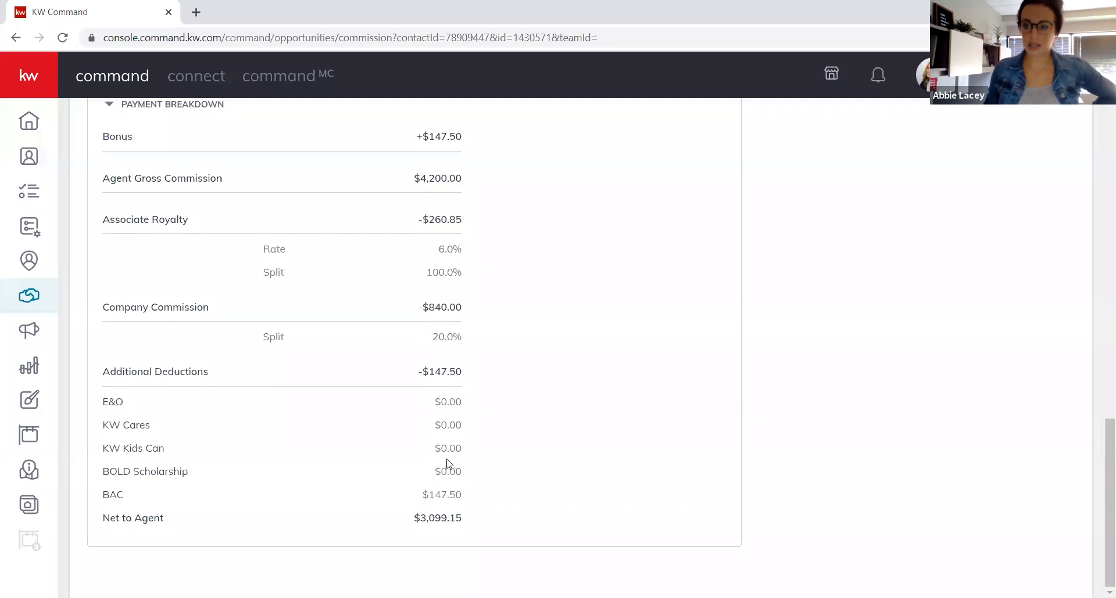
{"action": "scroll", "coordinate": [448, 463], "scroll_direction": "up", "scroll_amount": 10}
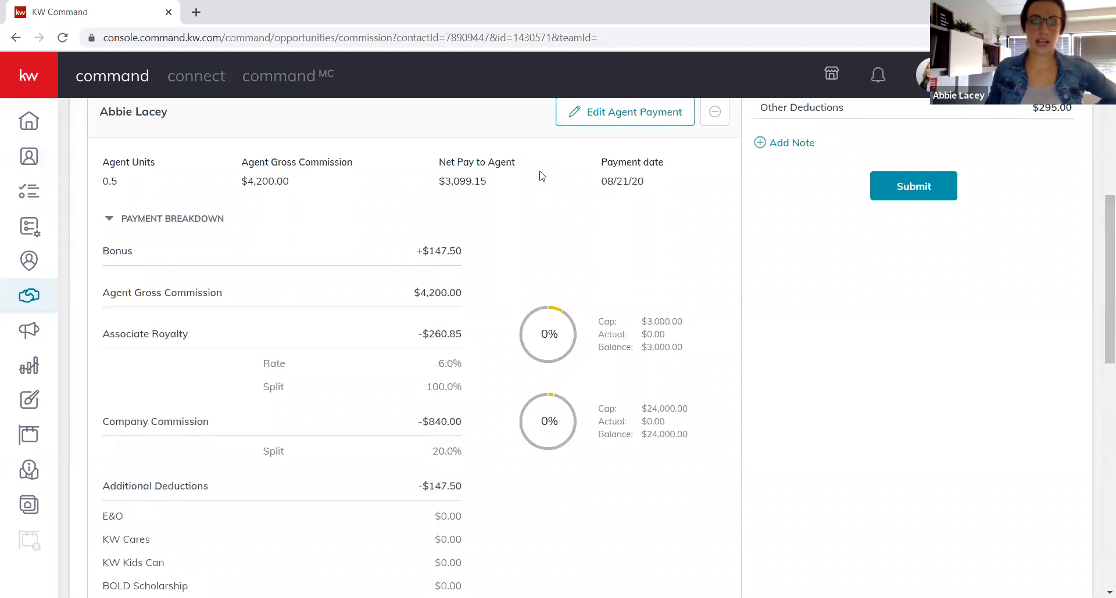
{"action": "scroll", "coordinate": [621, 177], "scroll_direction": "up", "scroll_amount": 2}
{"action": "left_click", "coordinate": [659, 262]}
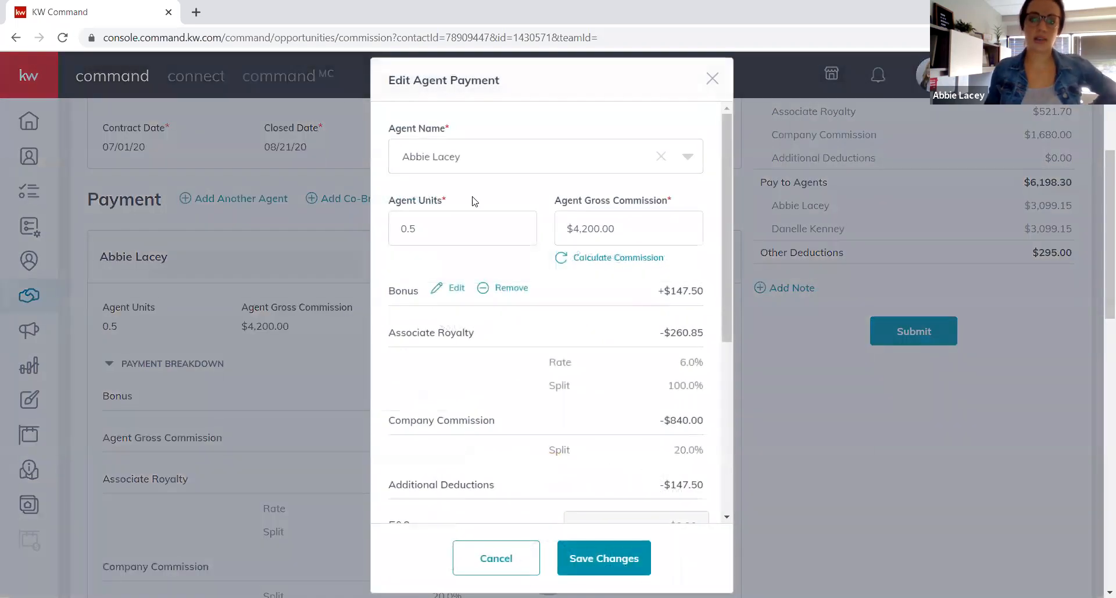
Set the first agent to .40 units, recalculate gross commission, remove the bonus and BAC deduction, and save.
{"action": "double_click", "coordinate": [465, 222]}
{"action": "type", "text": "."}
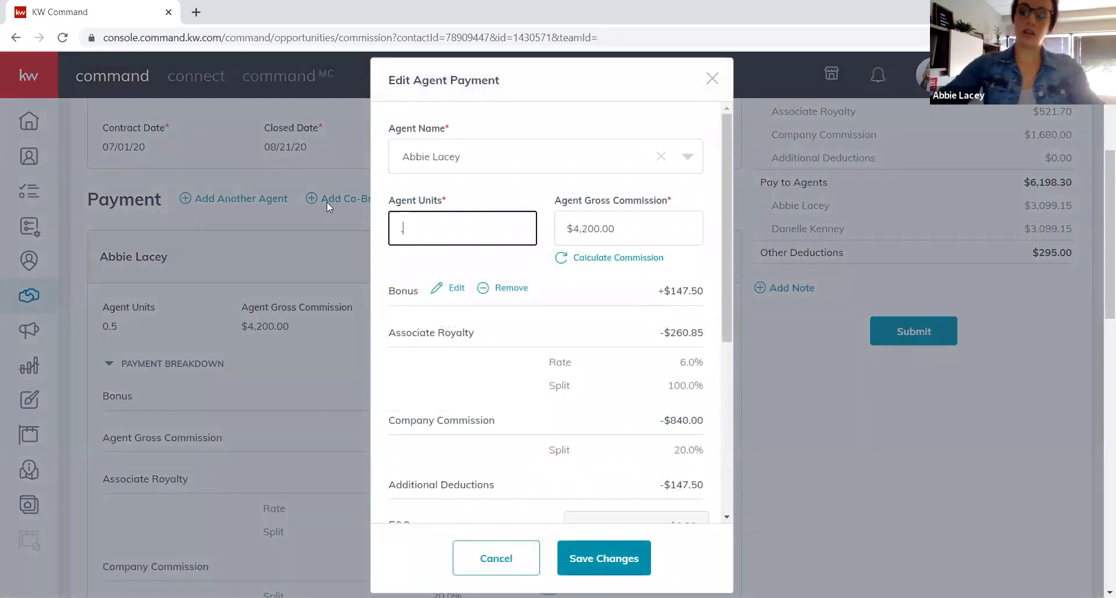
{"action": "type", "text": "40"}
{"action": "key", "text": "Tab"}
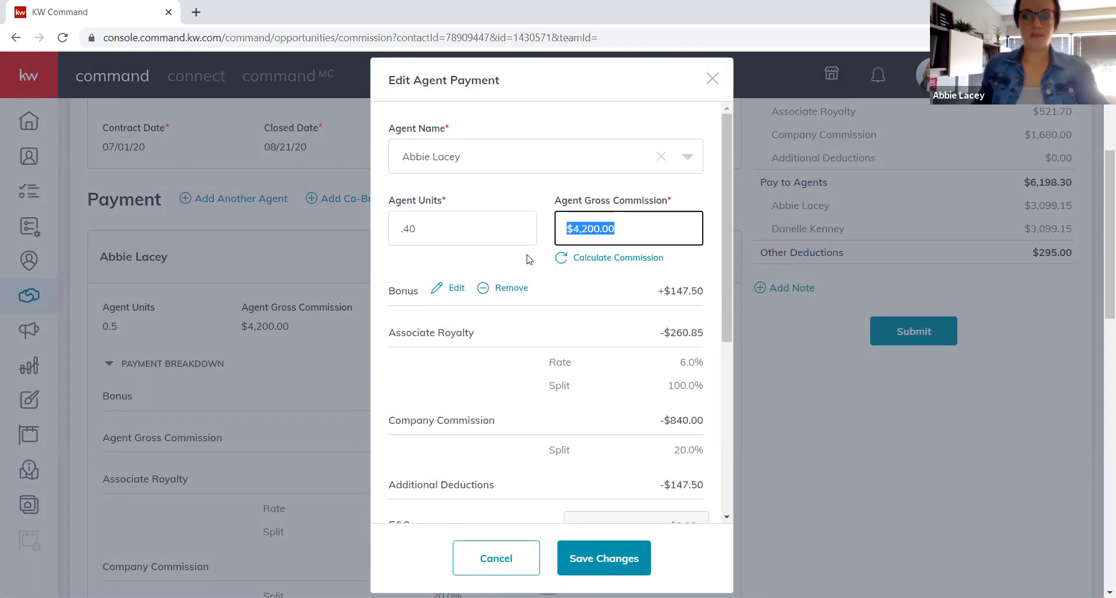
{"action": "left_click", "coordinate": [560, 263]}
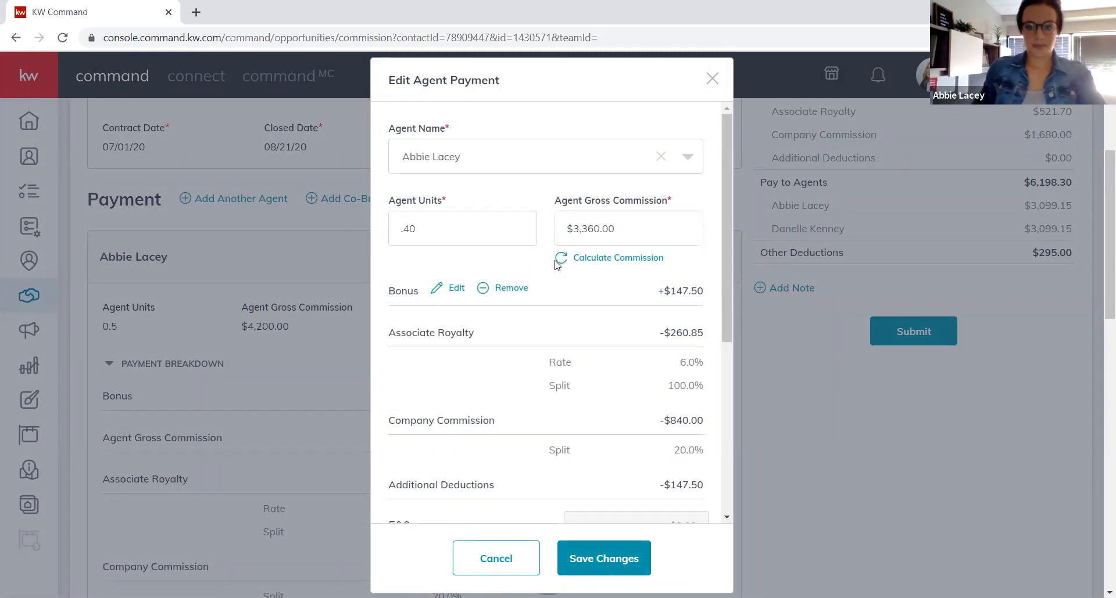
{"action": "left_click", "coordinate": [520, 294]}
{"action": "scroll", "coordinate": [567, 406], "scroll_direction": "down", "scroll_amount": 5}
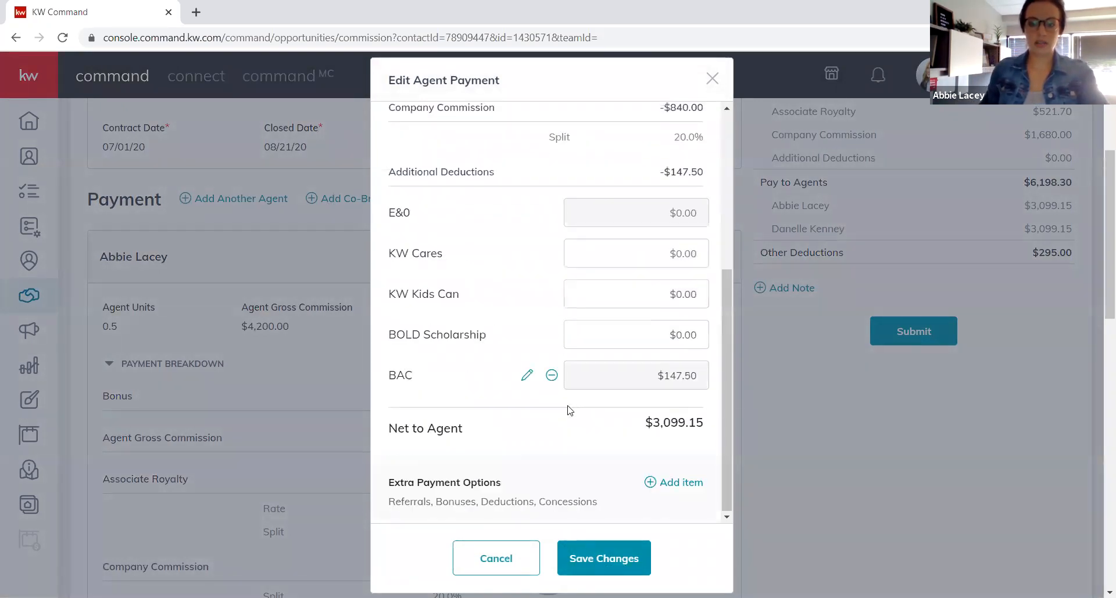
{"action": "left_click", "coordinate": [552, 377]}
{"action": "left_click", "coordinate": [616, 562]}
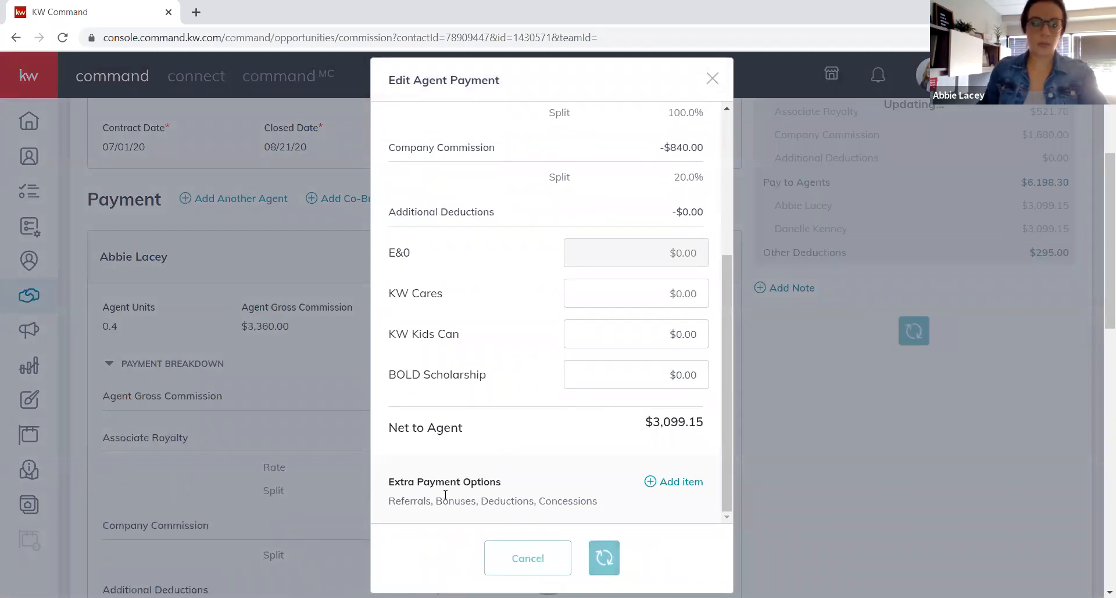
Set the second agent to 0.6 units, recalculate gross commission, remove the BAC deduction, and save.
{"action": "scroll", "coordinate": [294, 398], "scroll_direction": "down", "scroll_amount": 10}
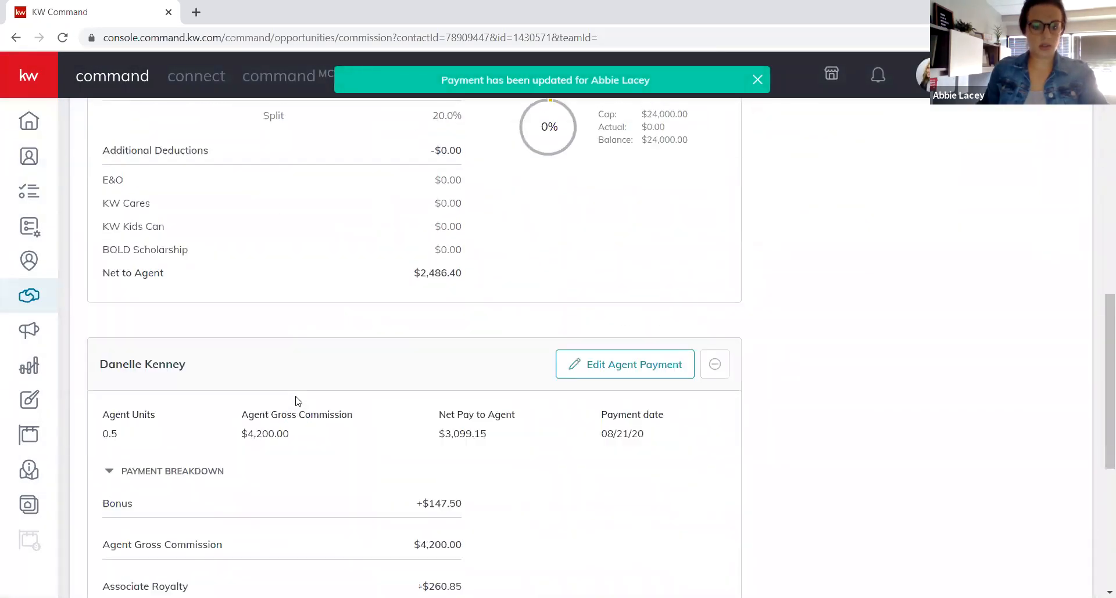
{"action": "left_click", "coordinate": [560, 308]}
{"action": "left_click", "coordinate": [464, 223]}
{"action": "key", "text": "BackSpace"}
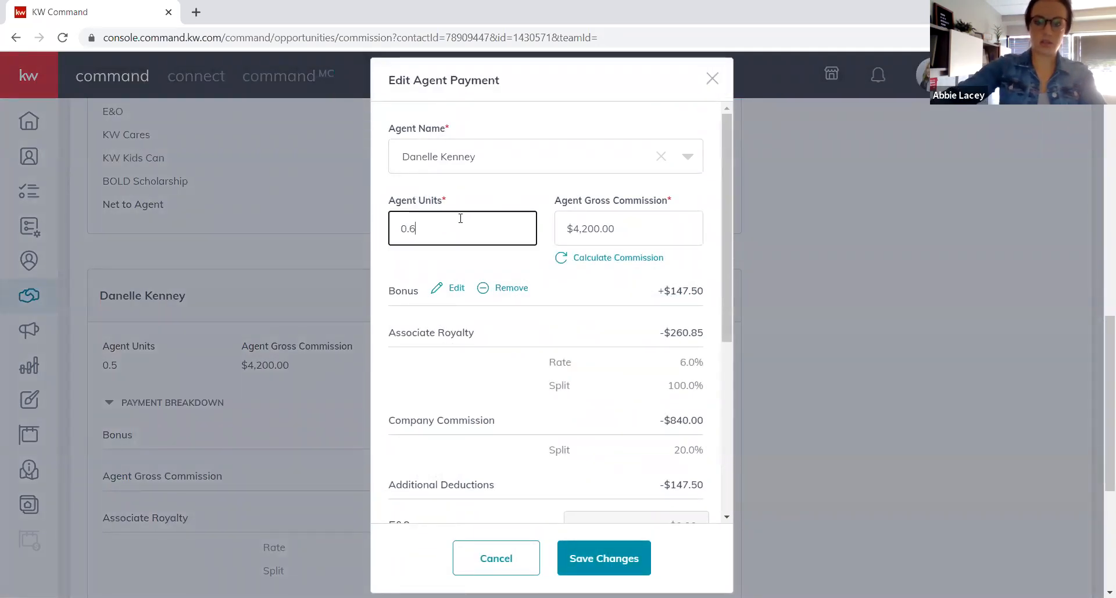
{"action": "key", "text": "Tab"}
{"action": "left_click", "coordinate": [562, 258]}
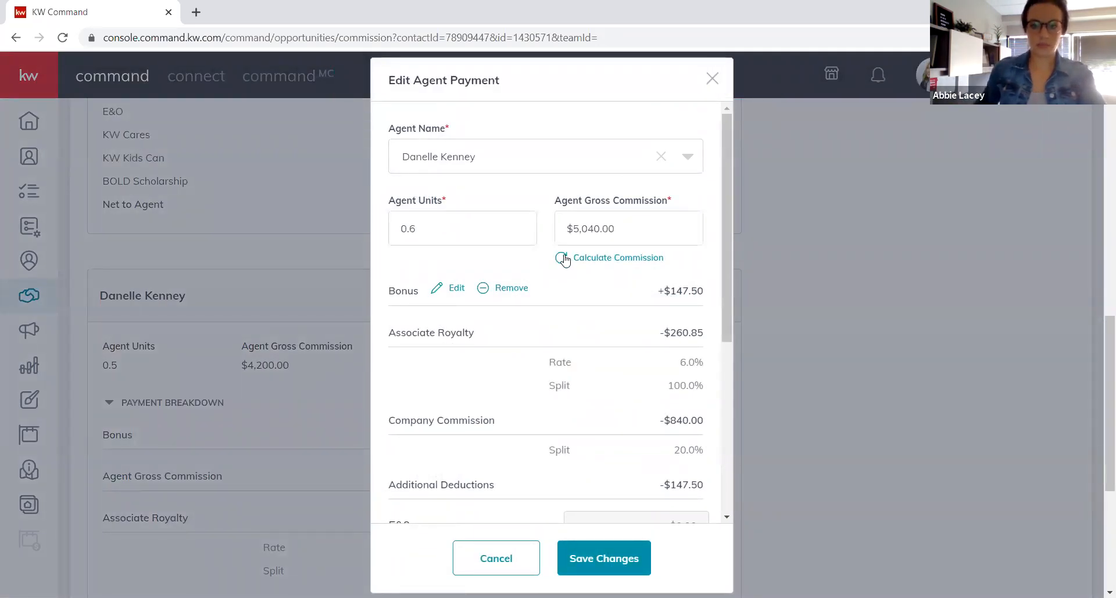
{"action": "scroll", "coordinate": [558, 357], "scroll_direction": "down", "scroll_amount": 5}
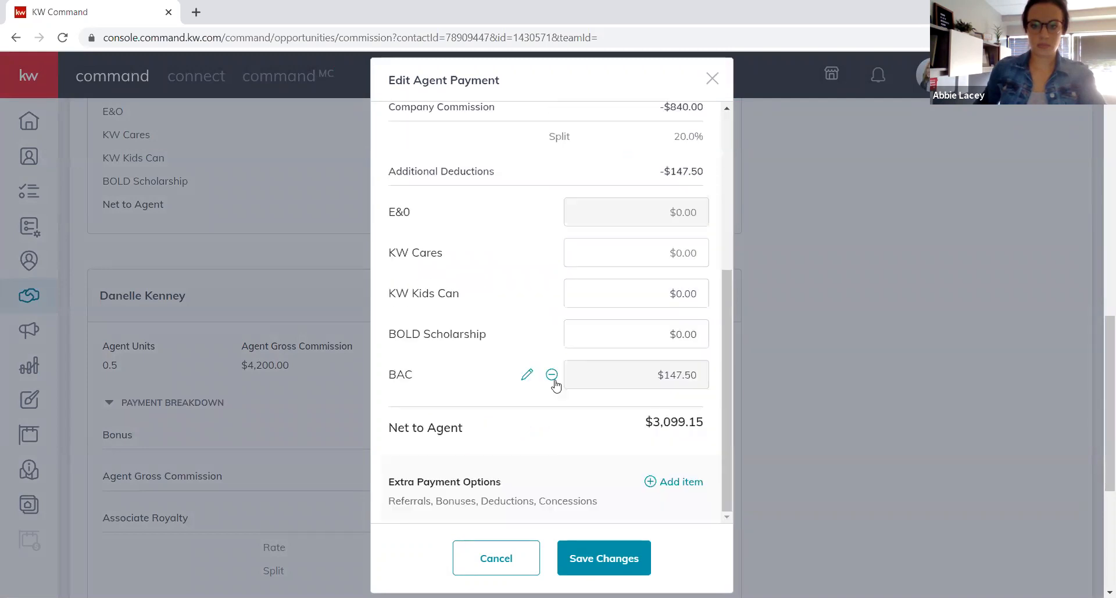
{"action": "left_click", "coordinate": [551, 375]}
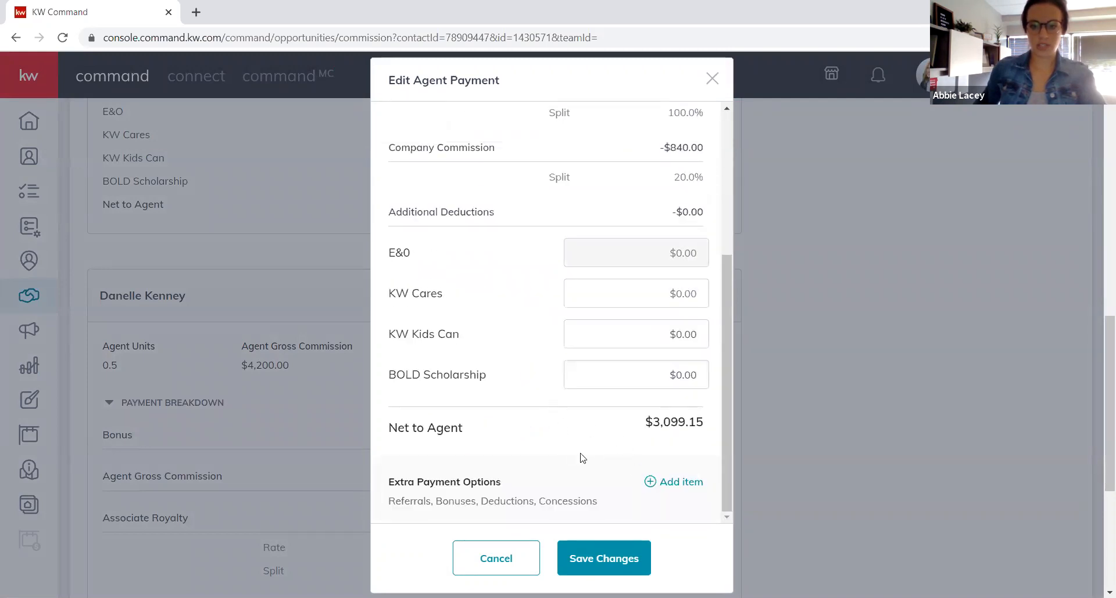
{"action": "left_click", "coordinate": [607, 558]}
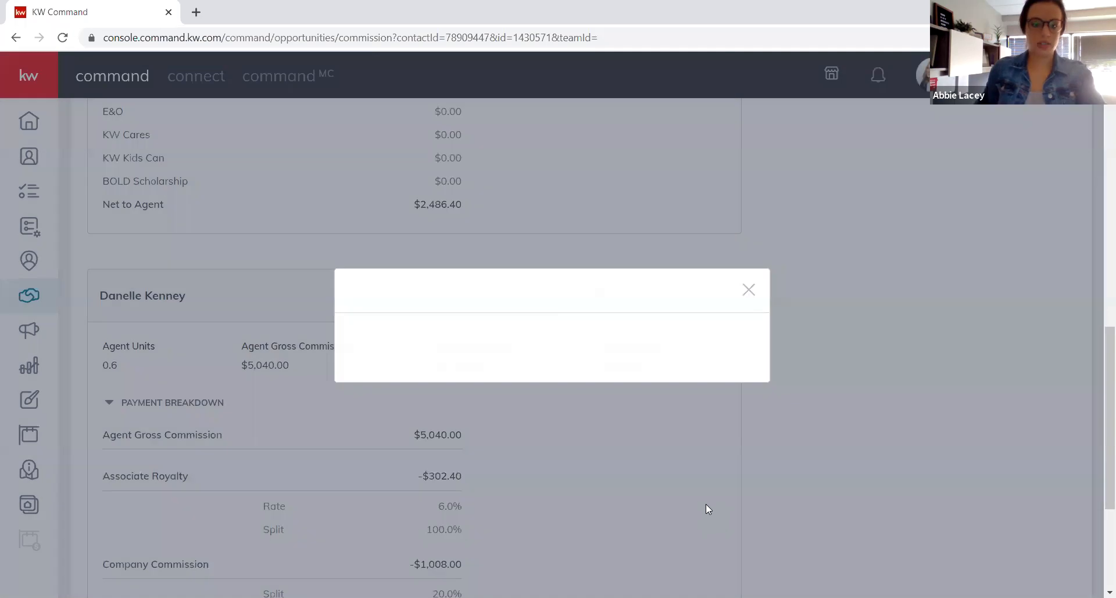
{"action": "scroll", "coordinate": [518, 388], "scroll_direction": "up", "scroll_amount": 10}
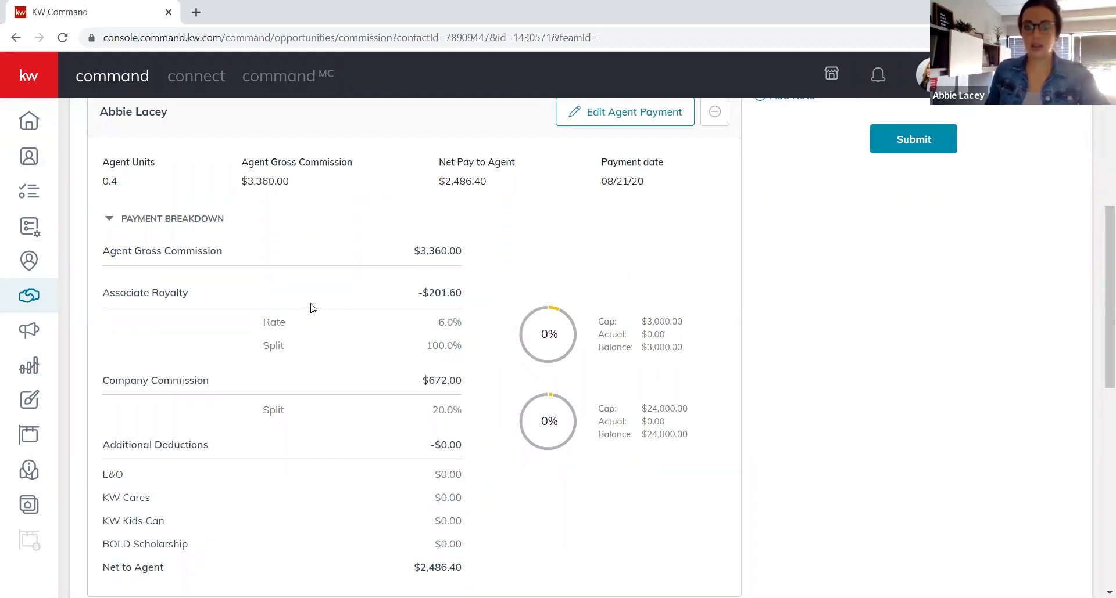
Check the new $6,216.00 agent pay total and reopen the first agent's payment editor.
{"action": "scroll", "coordinate": [313, 307], "scroll_direction": "up", "scroll_amount": 1}
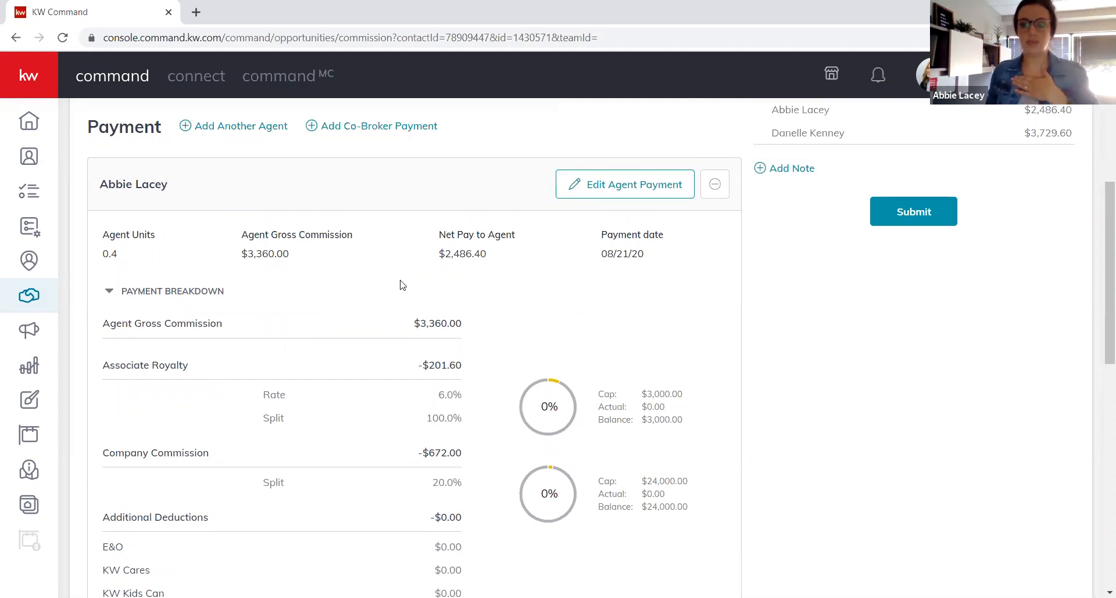
{"action": "scroll", "coordinate": [280, 246], "scroll_direction": "up", "scroll_amount": 1}
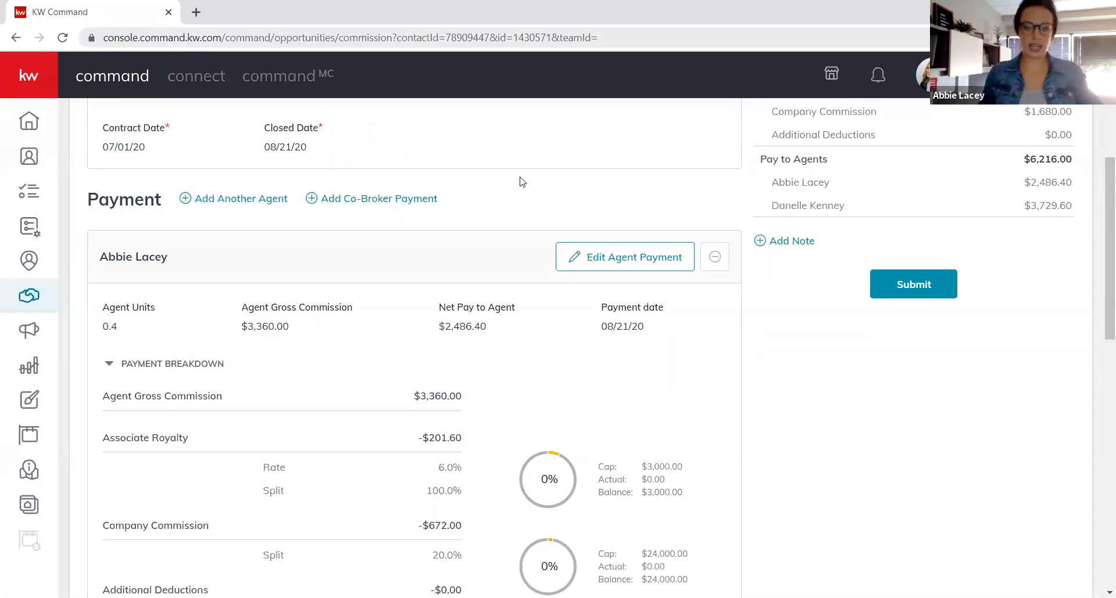
{"action": "left_click", "coordinate": [661, 269]}
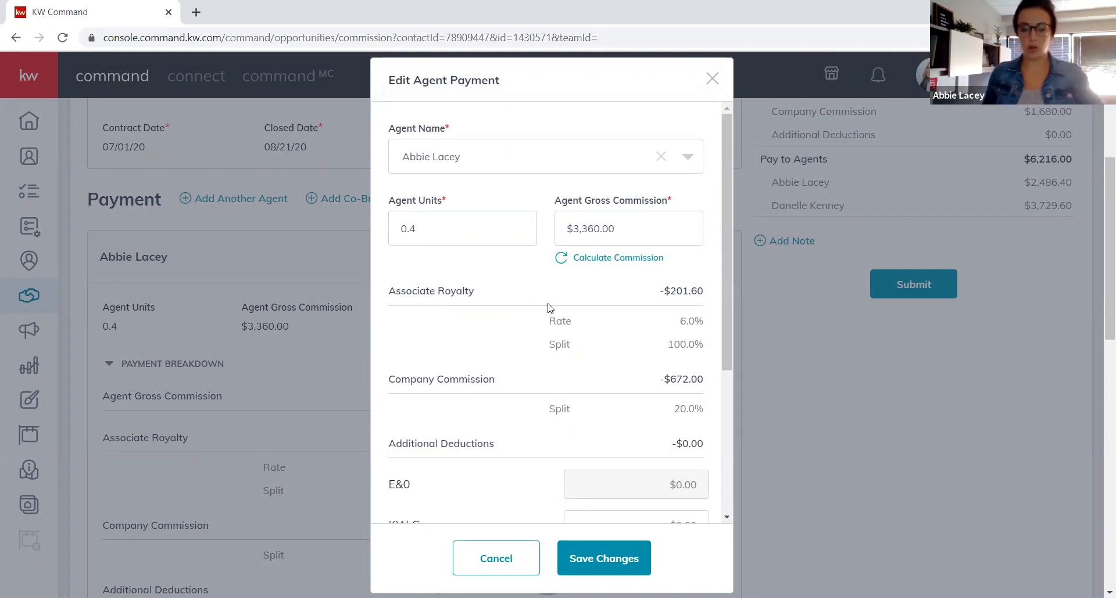
Add a $238.00 Bonus split with the Market Center to the first agent and save the payment.
{"action": "scroll", "coordinate": [548, 308], "scroll_direction": "down", "scroll_amount": 4}
{"action": "scroll", "coordinate": [554, 378], "scroll_direction": "down", "scroll_amount": 1}
{"action": "left_click", "coordinate": [679, 481]}
{"action": "left_click", "coordinate": [503, 267]}
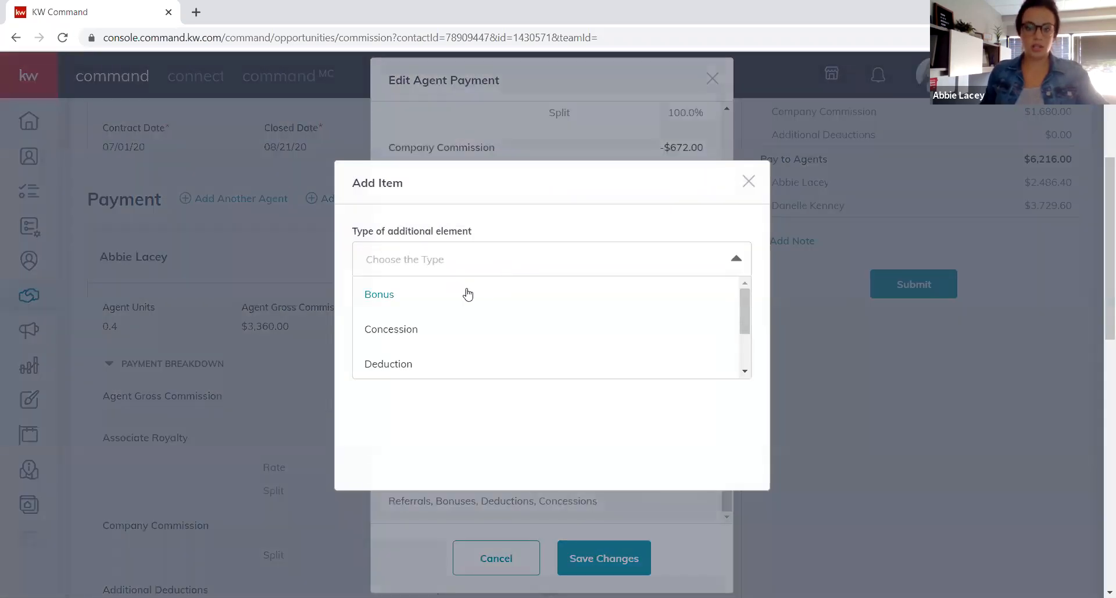
{"action": "left_click", "coordinate": [382, 298]}
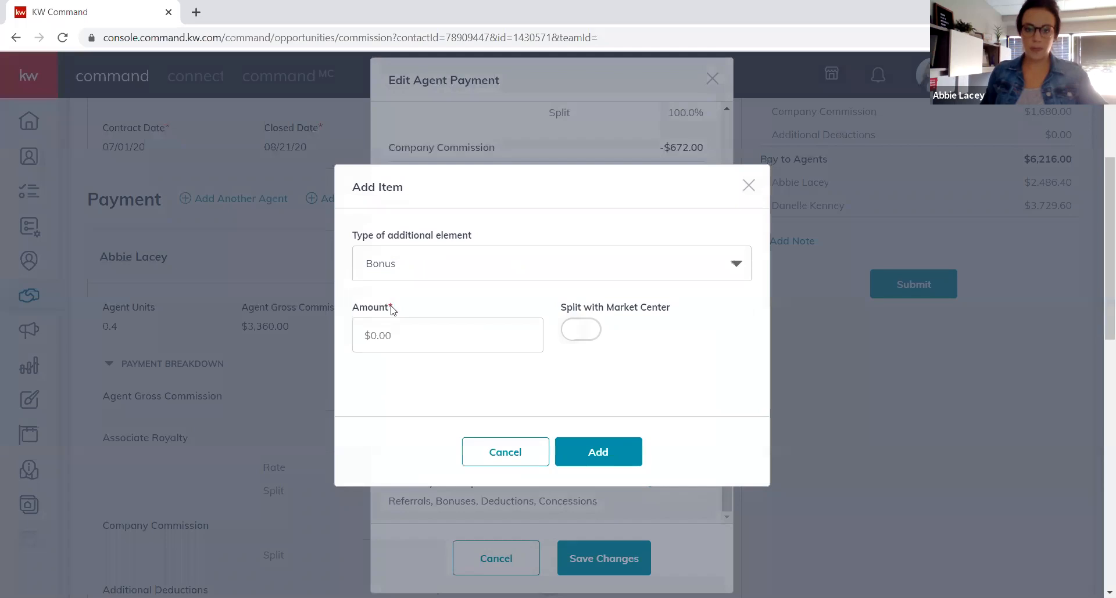
{"action": "left_click", "coordinate": [419, 337]}
{"action": "type", "text": "23"}
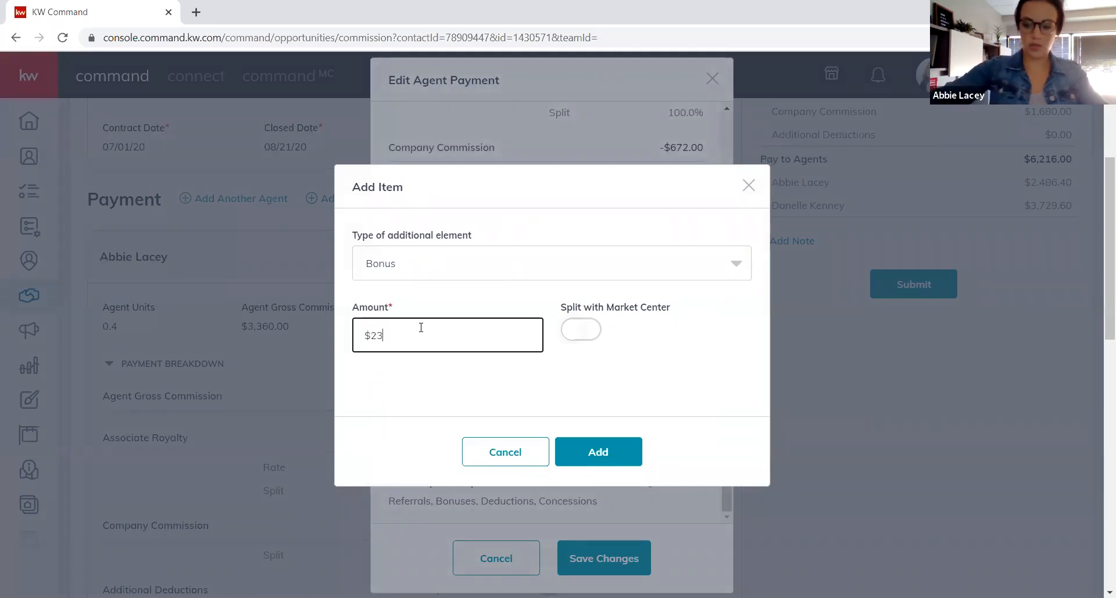
{"action": "type", "text": "8.00"}
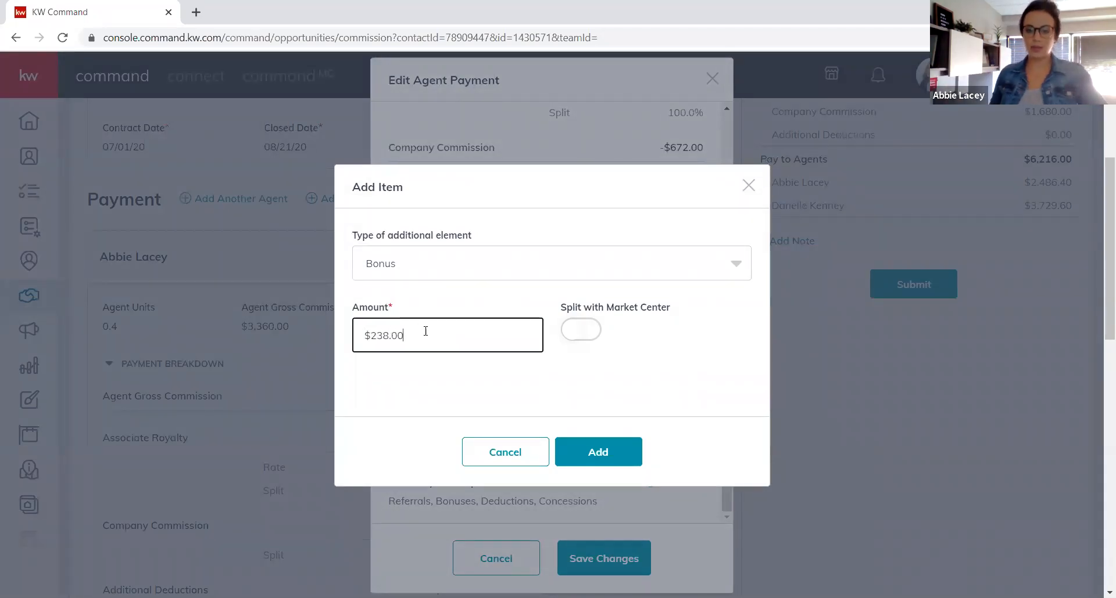
{"action": "left_click", "coordinate": [568, 334]}
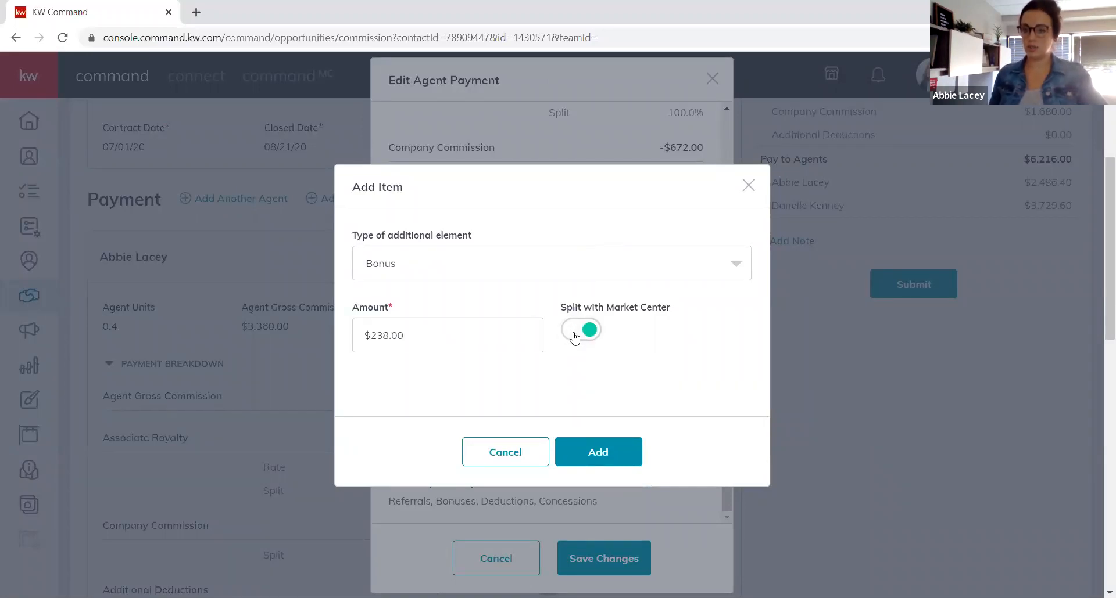
{"action": "left_click", "coordinate": [622, 453]}
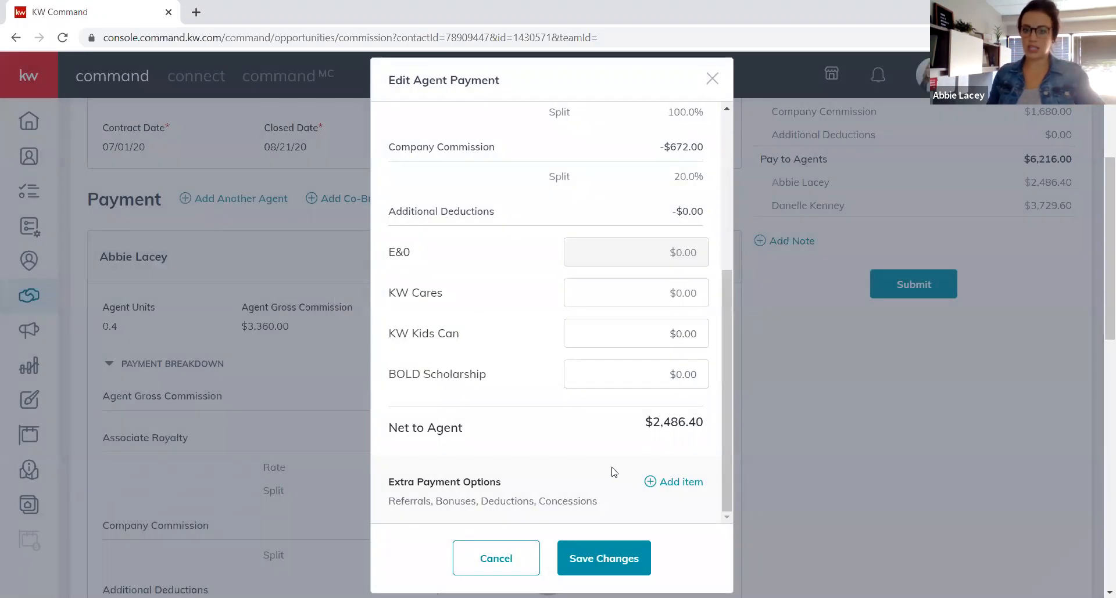
{"action": "left_click", "coordinate": [617, 559]}
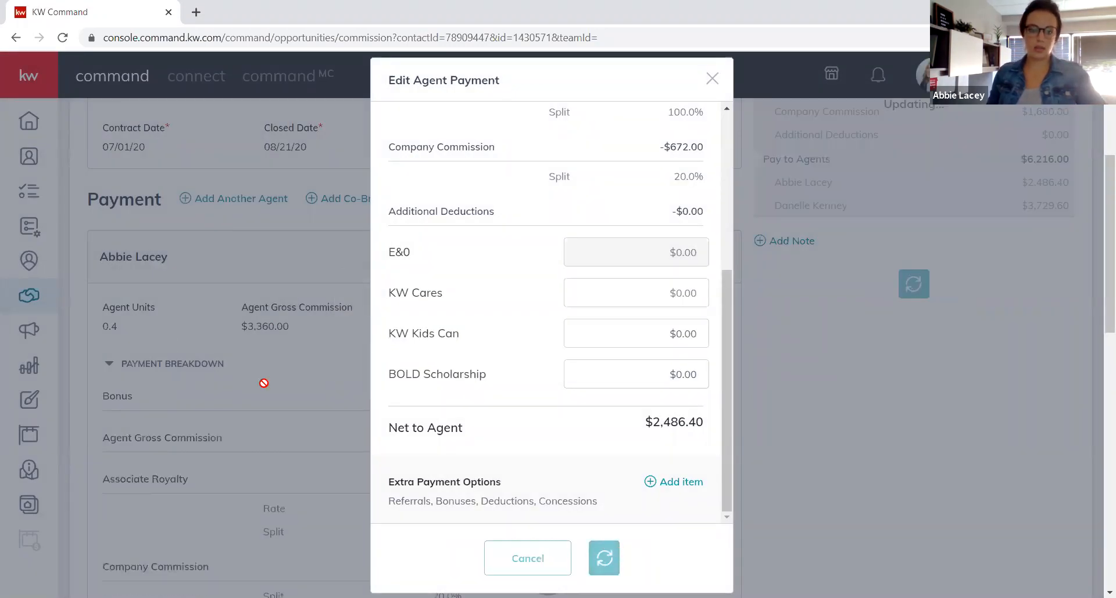
{"action": "scroll", "coordinate": [231, 378], "scroll_direction": "down", "scroll_amount": 5}
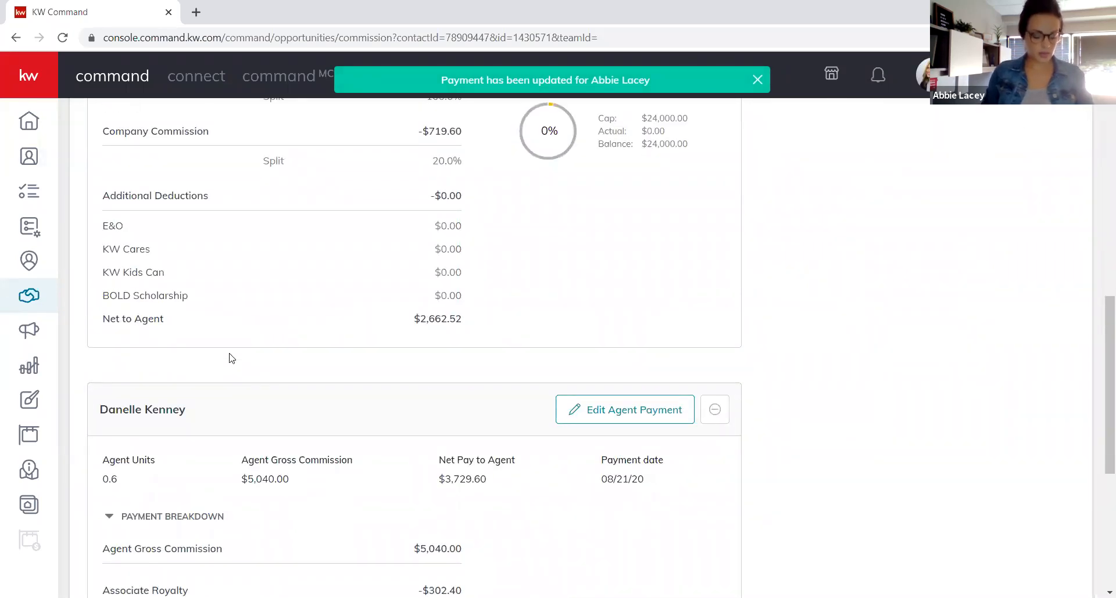
{"action": "scroll", "coordinate": [231, 345], "scroll_direction": "down", "scroll_amount": 4}
Open the second agent's payment, add a $357.00 Bonus split with the Market Center, and save.
{"action": "left_click", "coordinate": [607, 198]}
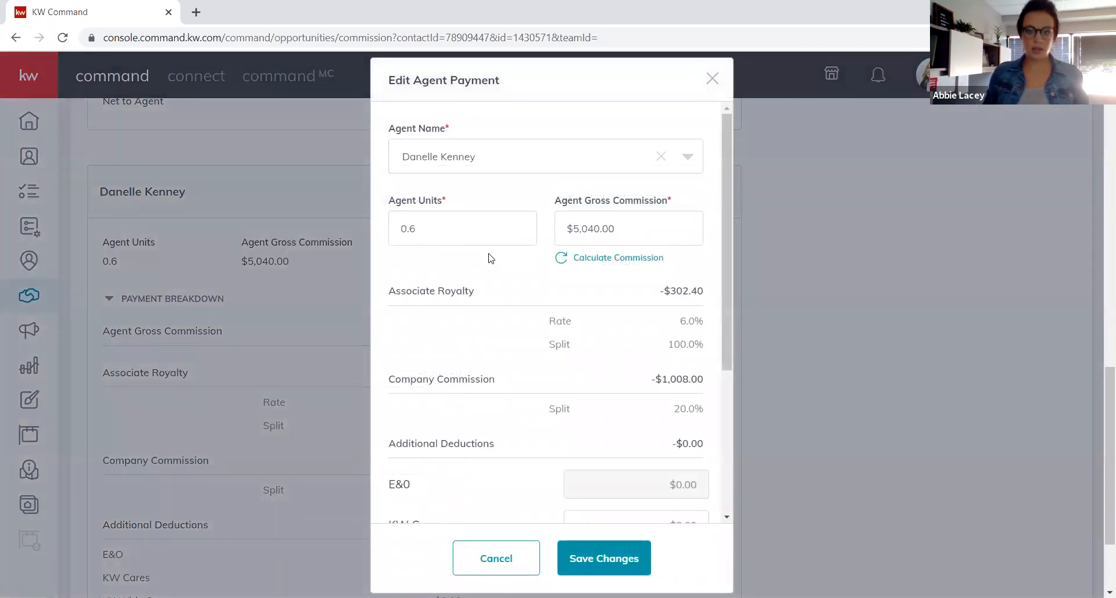
{"action": "scroll", "coordinate": [491, 259], "scroll_direction": "down", "scroll_amount": 4}
{"action": "left_click", "coordinate": [672, 483]}
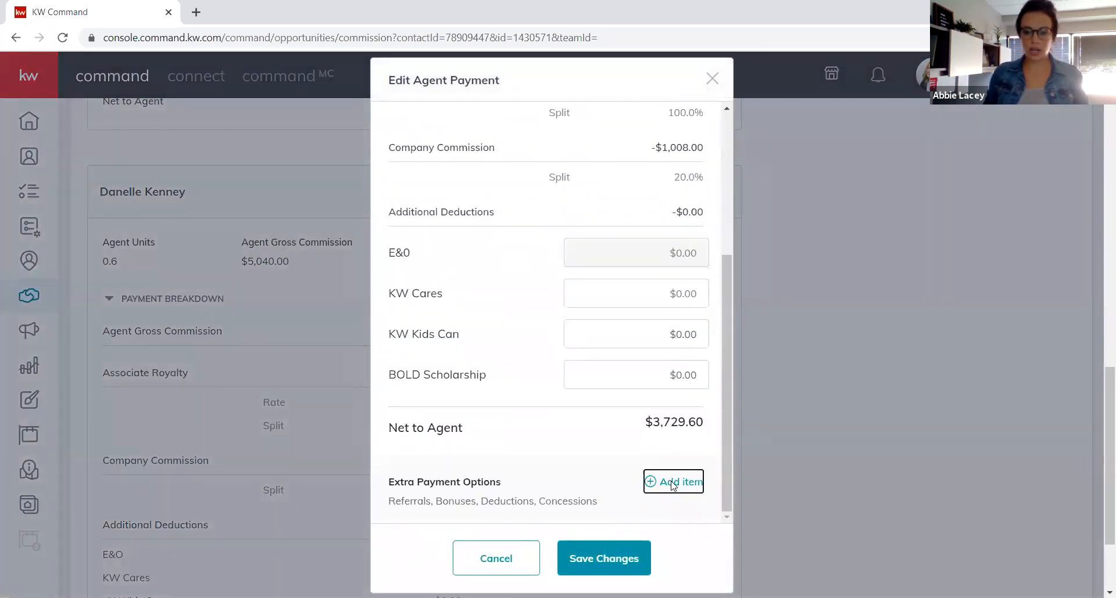
{"action": "left_click", "coordinate": [452, 270]}
{"action": "left_click", "coordinate": [410, 292]}
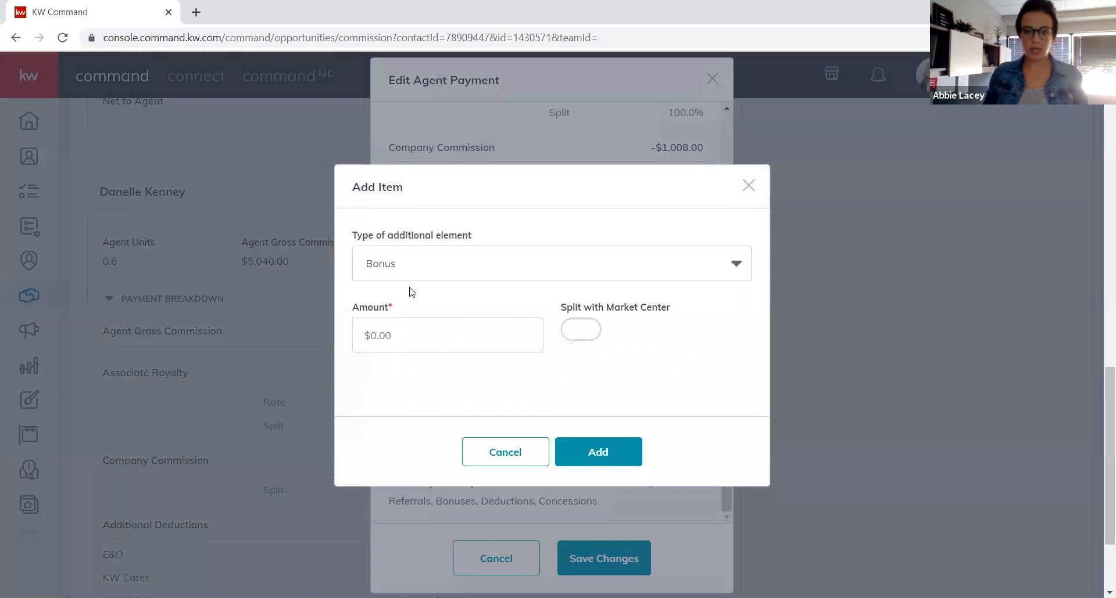
{"action": "left_click", "coordinate": [414, 329]}
{"action": "type", "text": "357.00"}
{"action": "key", "text": "Tab"}
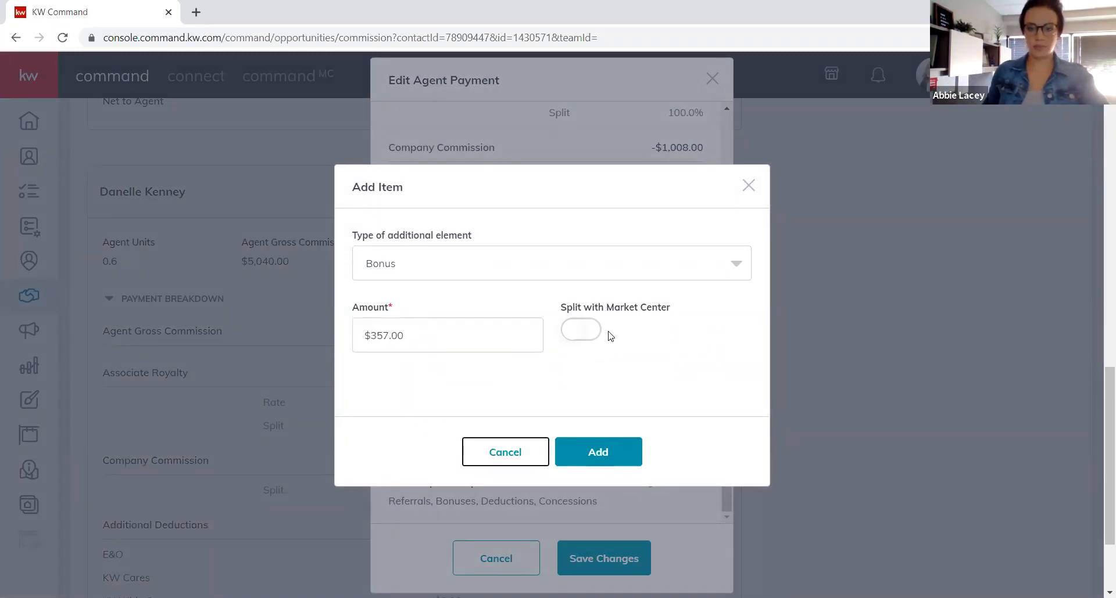
{"action": "left_click", "coordinate": [570, 329]}
{"action": "left_click", "coordinate": [589, 452]}
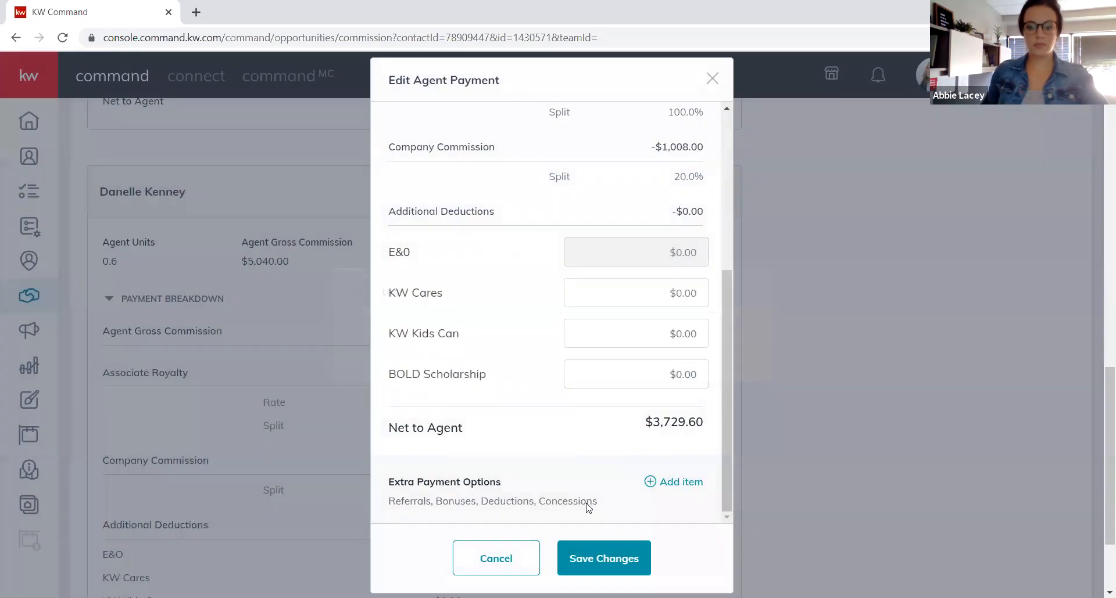
{"action": "left_click", "coordinate": [590, 559]}
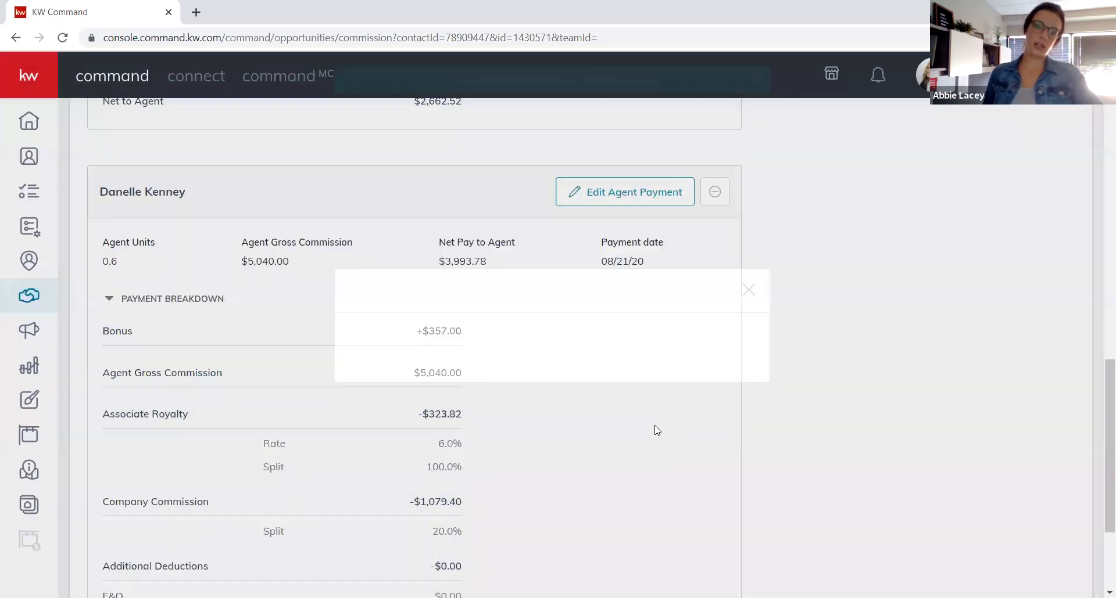
{"action": "scroll", "coordinate": [567, 454], "scroll_direction": "up", "scroll_amount": 1}
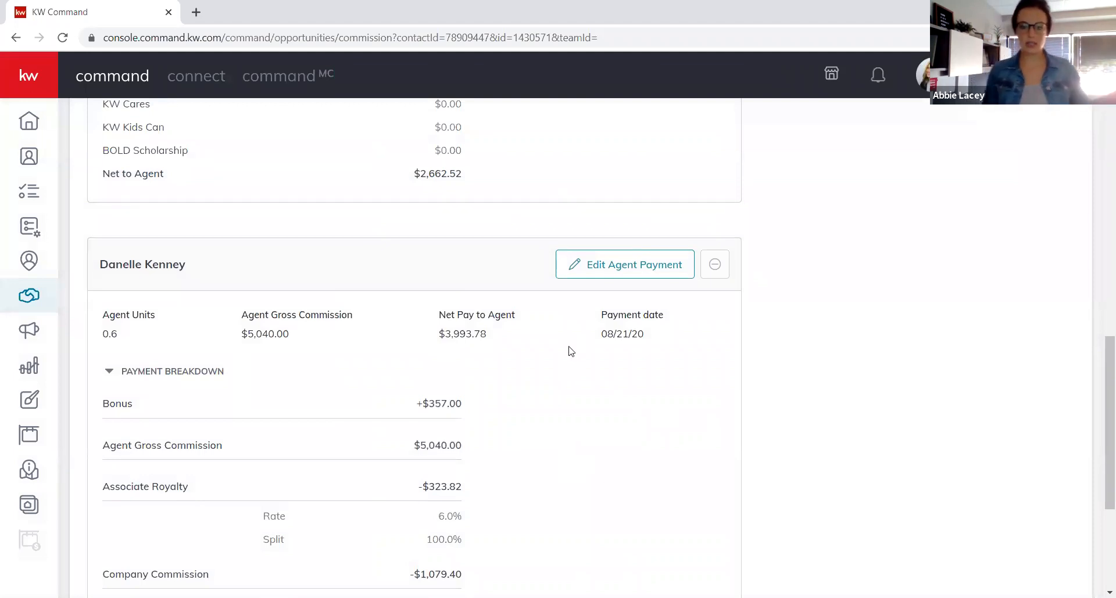
{"action": "scroll", "coordinate": [568, 351], "scroll_direction": "up", "scroll_amount": 5}
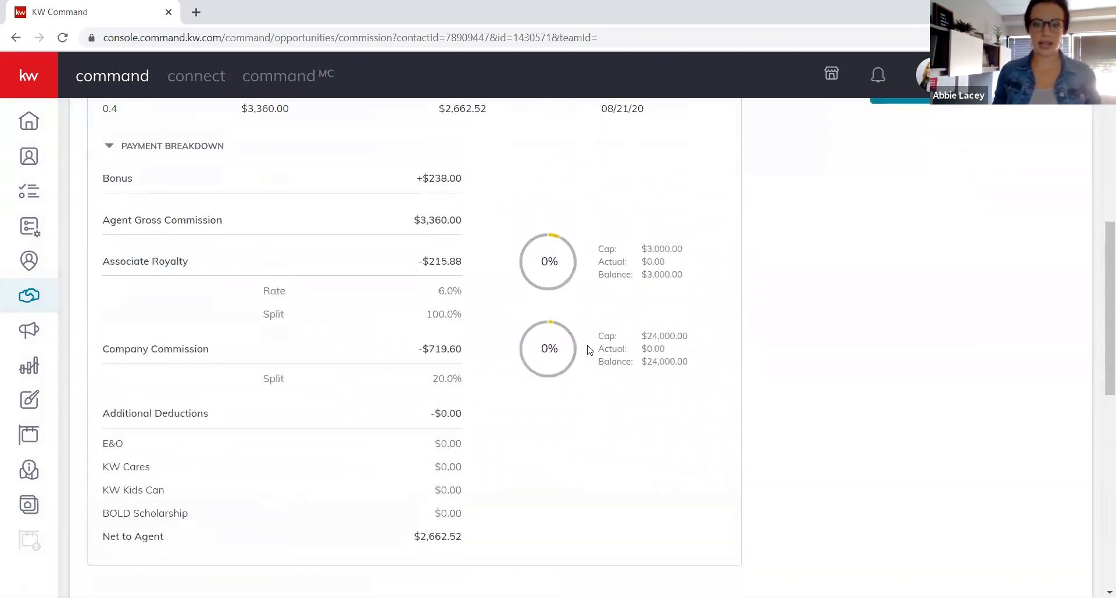
{"action": "scroll", "coordinate": [588, 349], "scroll_direction": "up", "scroll_amount": 1}
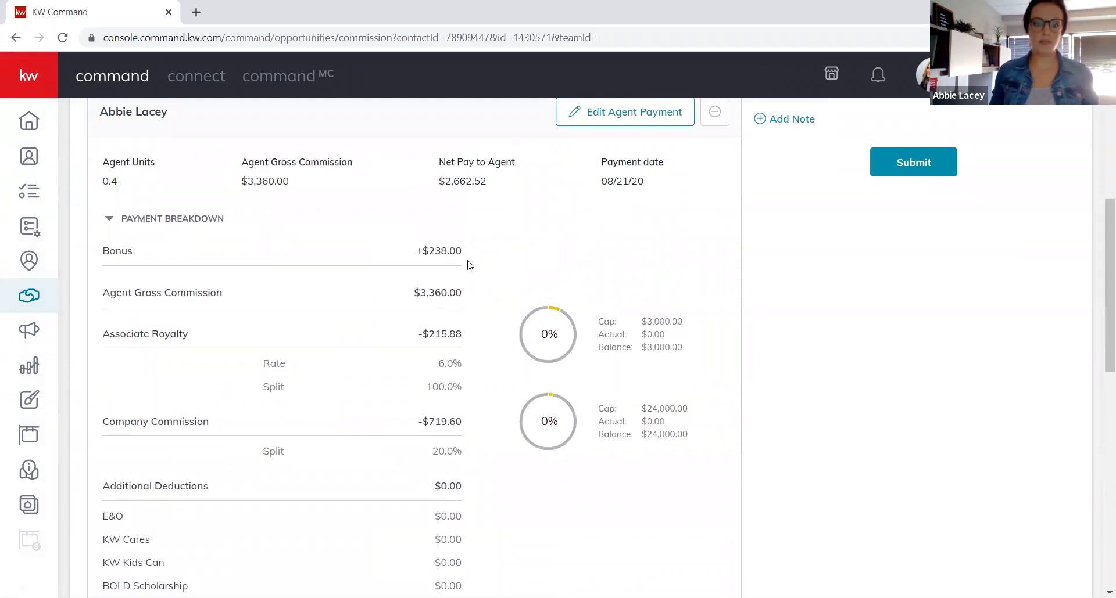
{"action": "scroll", "coordinate": [465, 261], "scroll_direction": "down", "scroll_amount": 9}
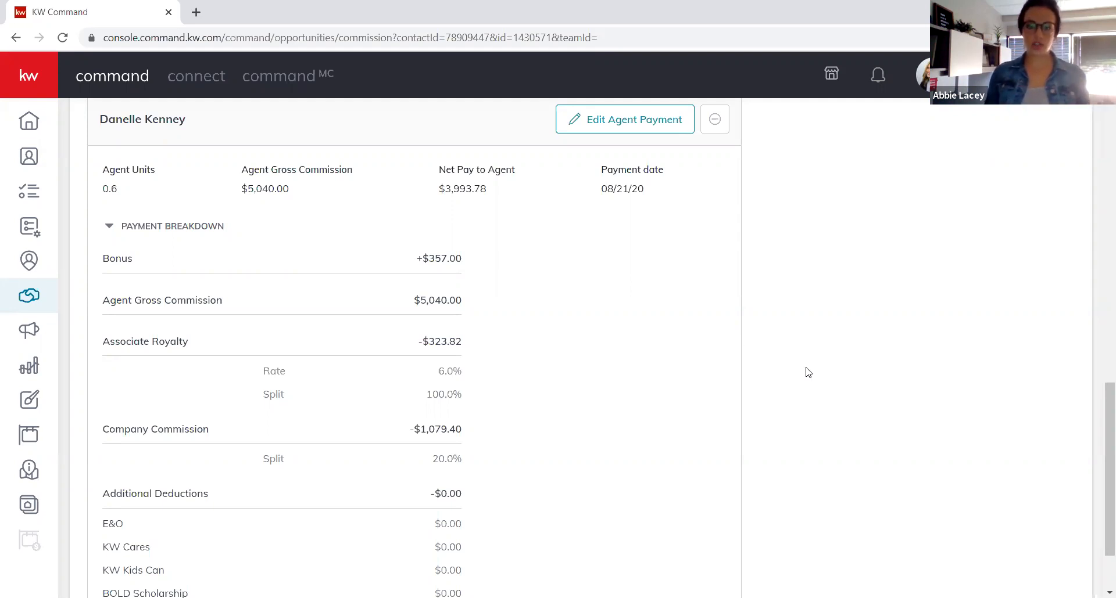
Scroll back to the top of the commission summary showing $6,656.30 paid to agents.
{"action": "scroll", "coordinate": [660, 319], "scroll_direction": "up", "scroll_amount": 6}
{"action": "scroll", "coordinate": [455, 269], "scroll_direction": "up", "scroll_amount": 10}
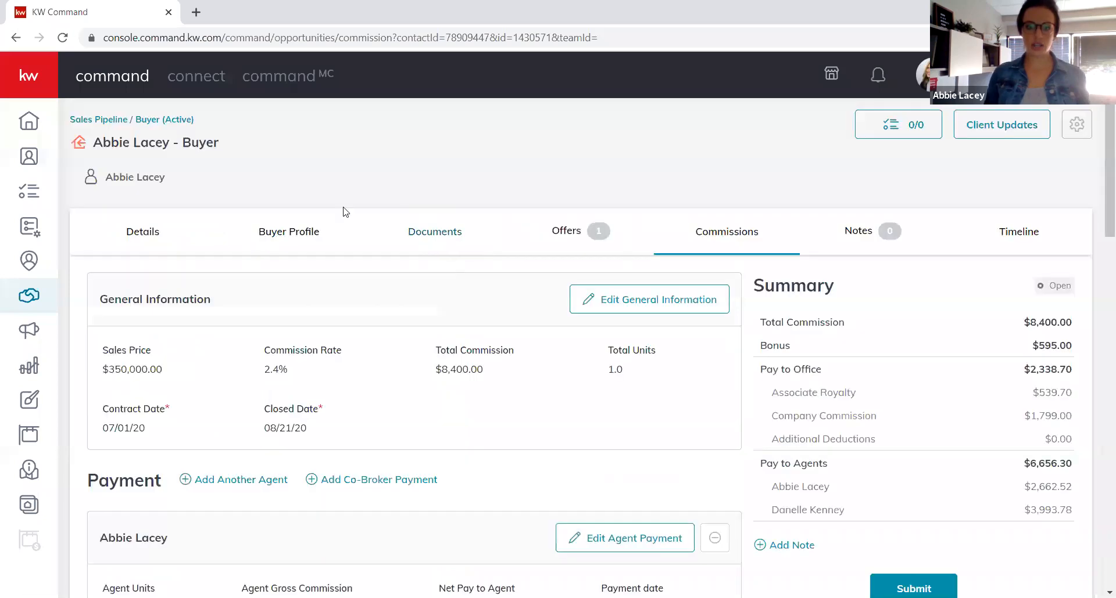
{"action": "left_click", "coordinate": [443, 240]}
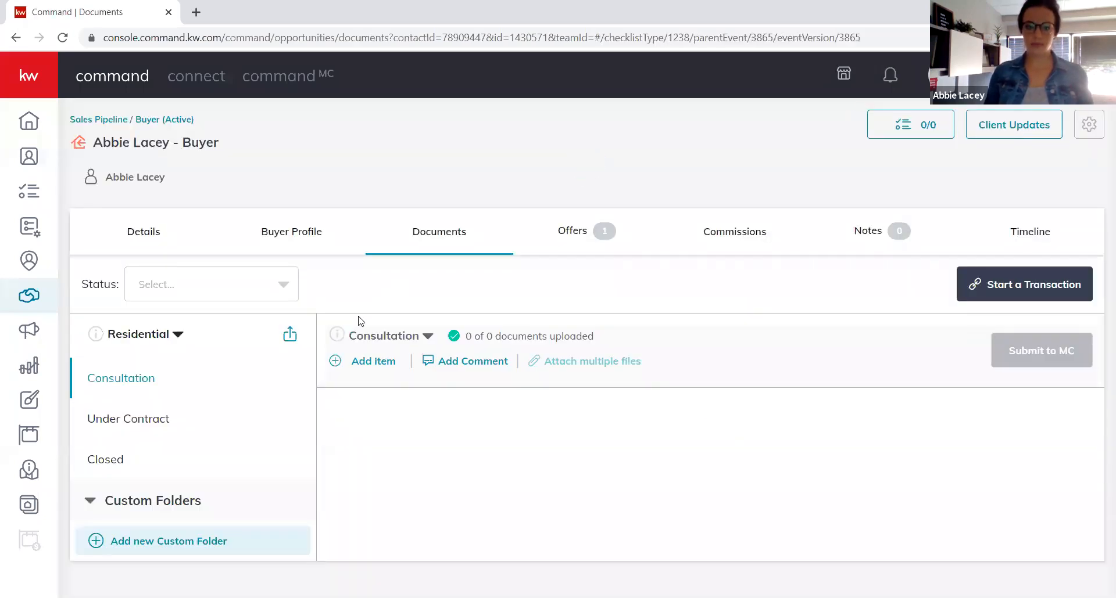
{"action": "left_click", "coordinate": [154, 420]}
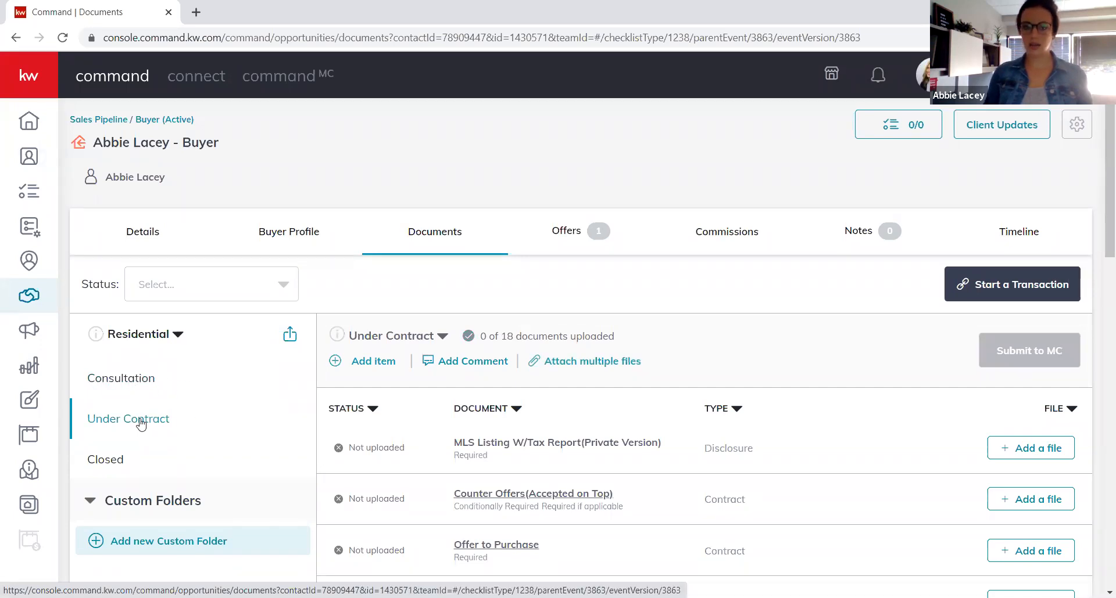
{"action": "left_click", "coordinate": [443, 339]}
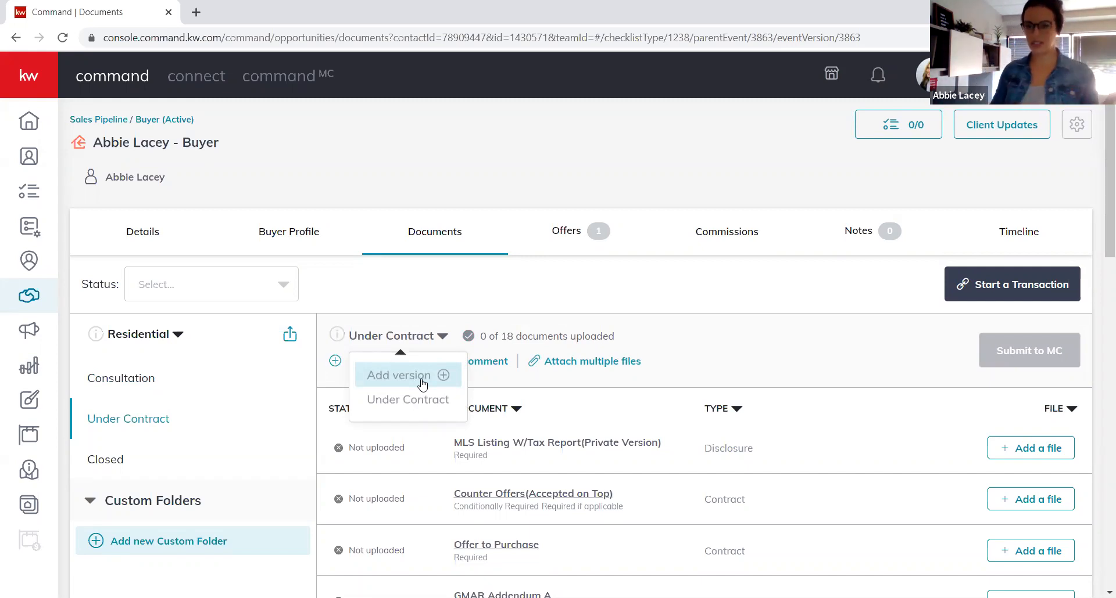
{"action": "left_click", "coordinate": [750, 231]}
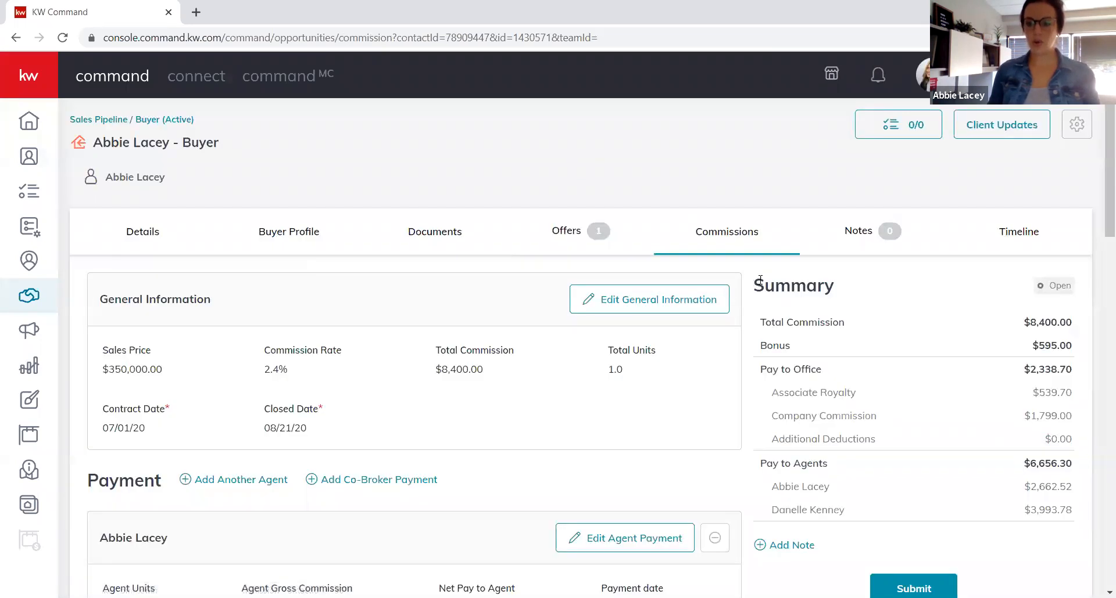
Submit the commission, answering 'No, not this time' to KW Cares for both agents.
{"action": "scroll", "coordinate": [759, 280], "scroll_direction": "down", "scroll_amount": 4}
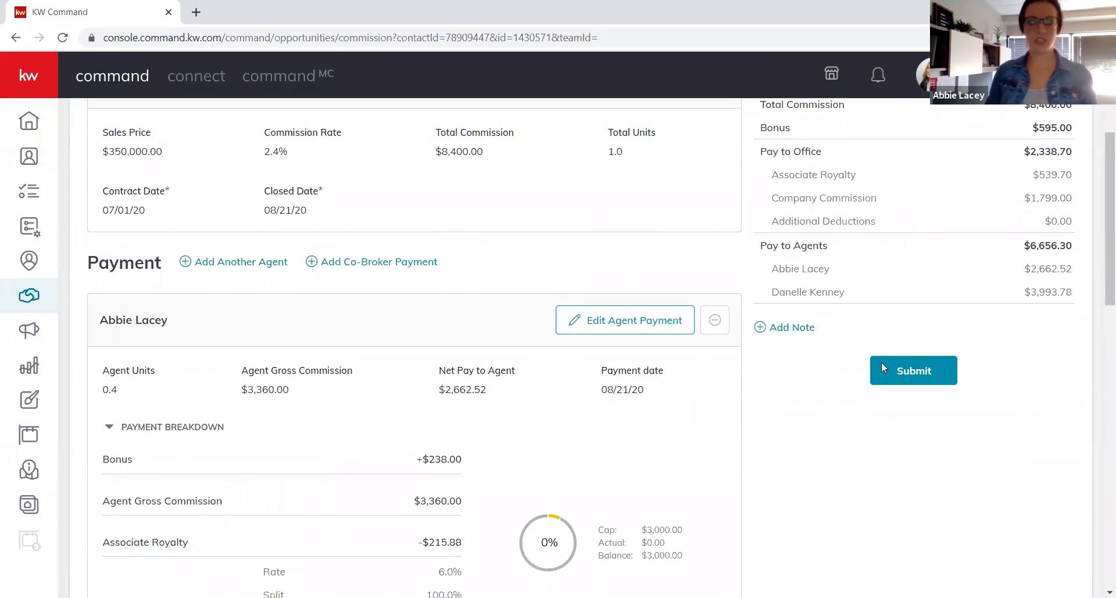
{"action": "left_click", "coordinate": [881, 362]}
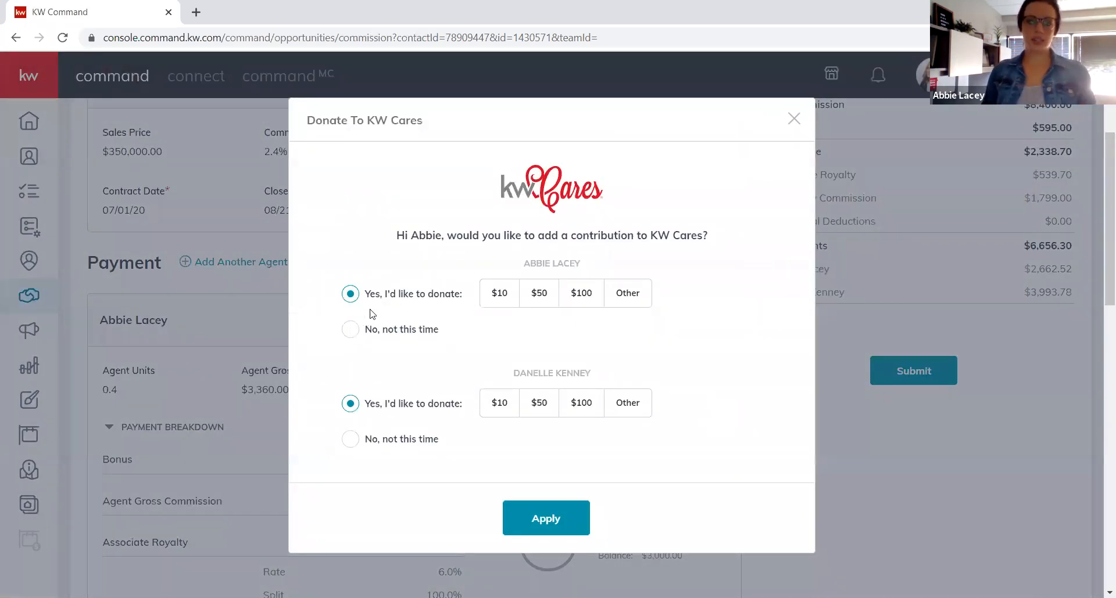
{"action": "left_click", "coordinate": [350, 329]}
{"action": "left_click", "coordinate": [350, 440]}
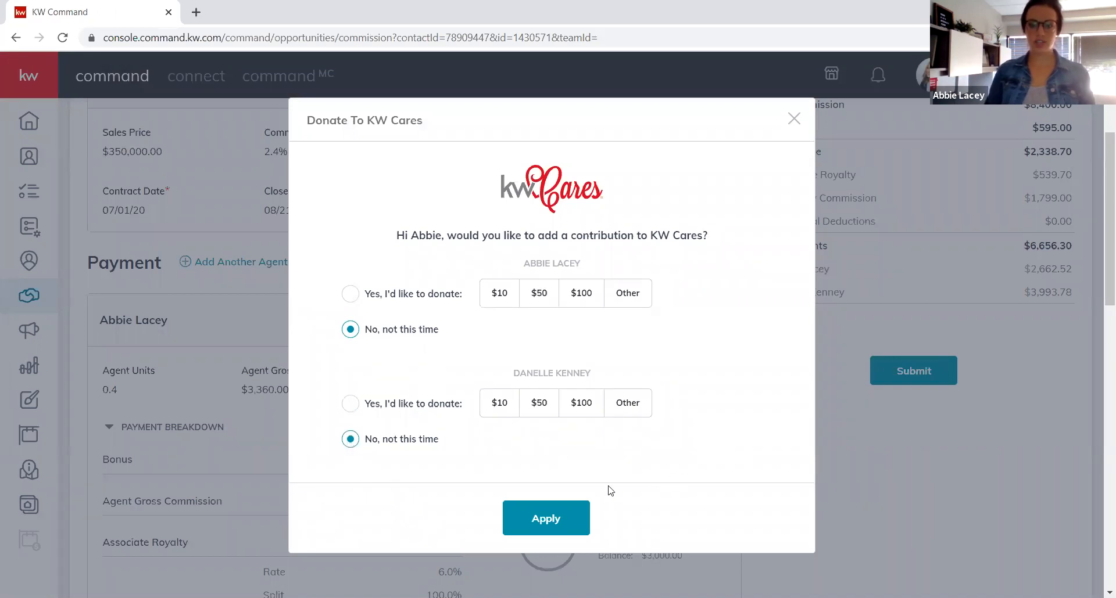
{"action": "left_click", "coordinate": [557, 517]}
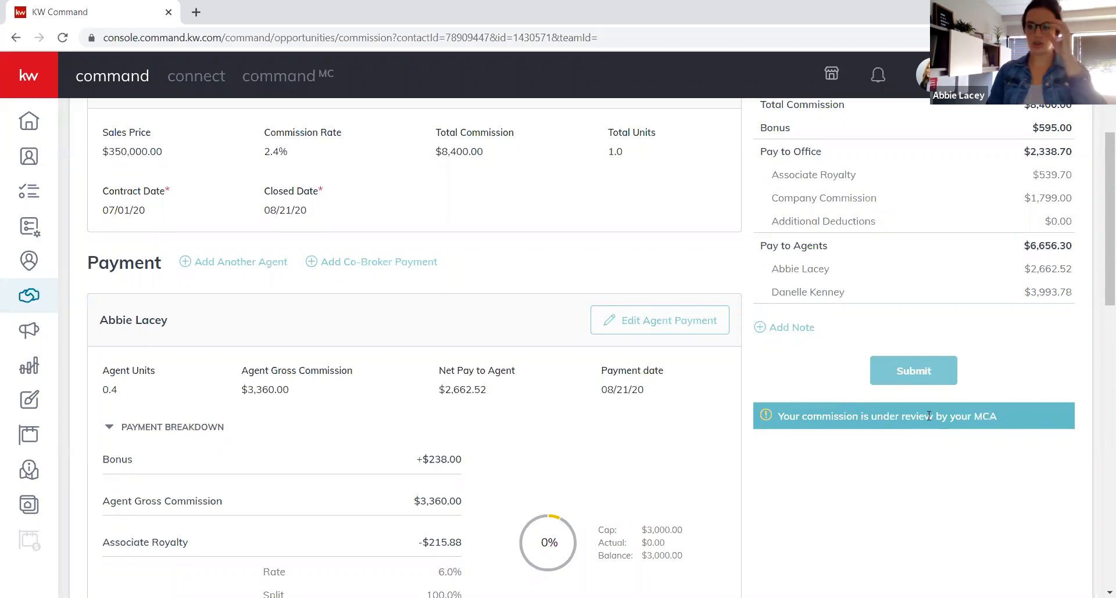
{"action": "scroll", "coordinate": [929, 416], "scroll_direction": "up", "scroll_amount": 4}
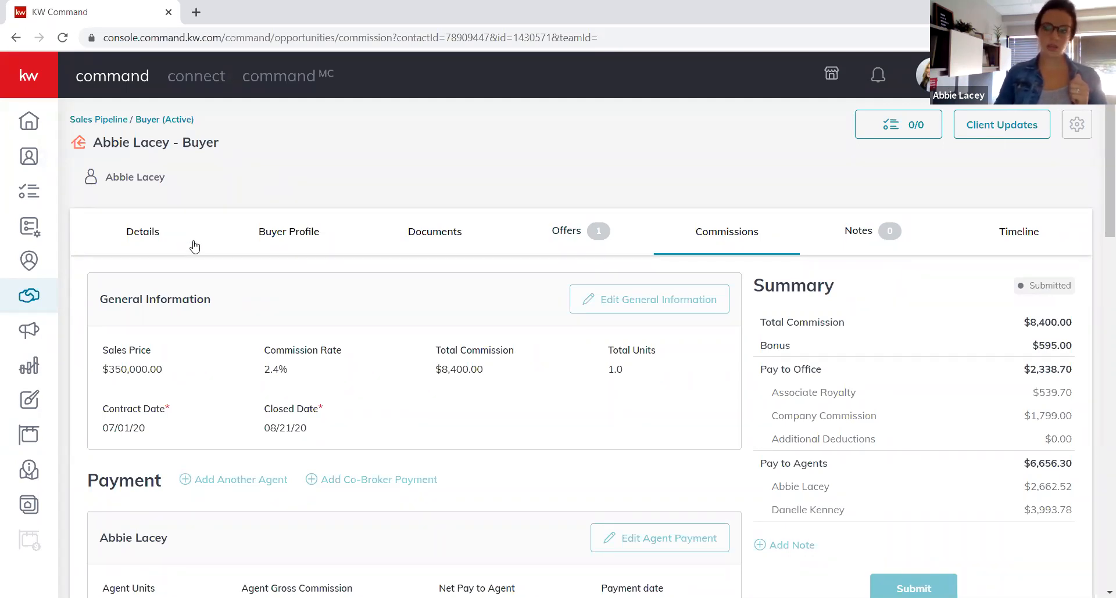
{"action": "left_click", "coordinate": [155, 237]}
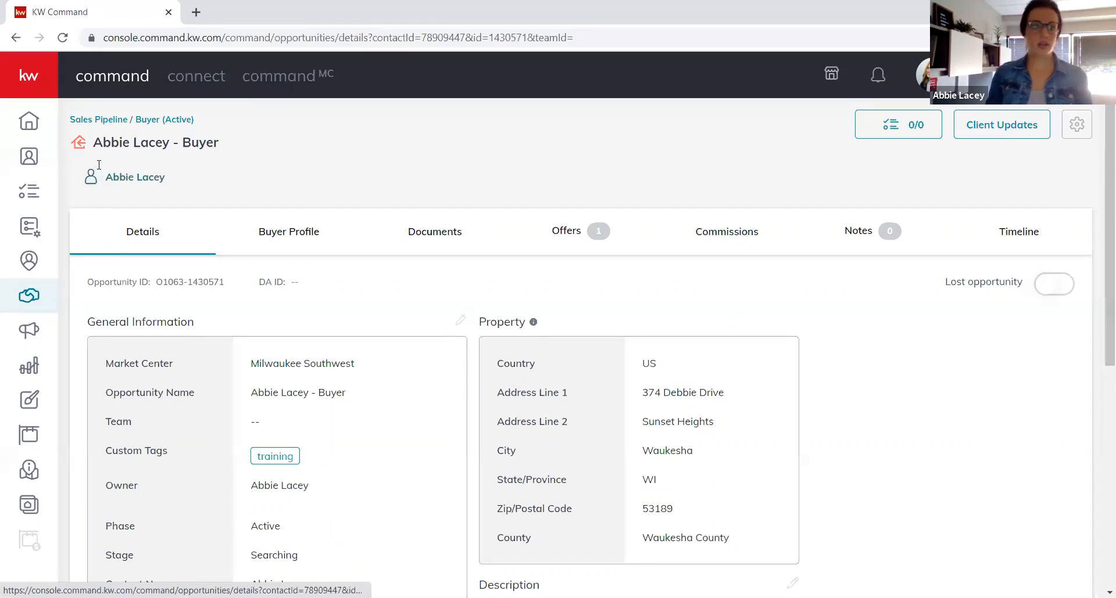
Return to the opportunities pipeline overview.
{"action": "left_click", "coordinate": [110, 123]}
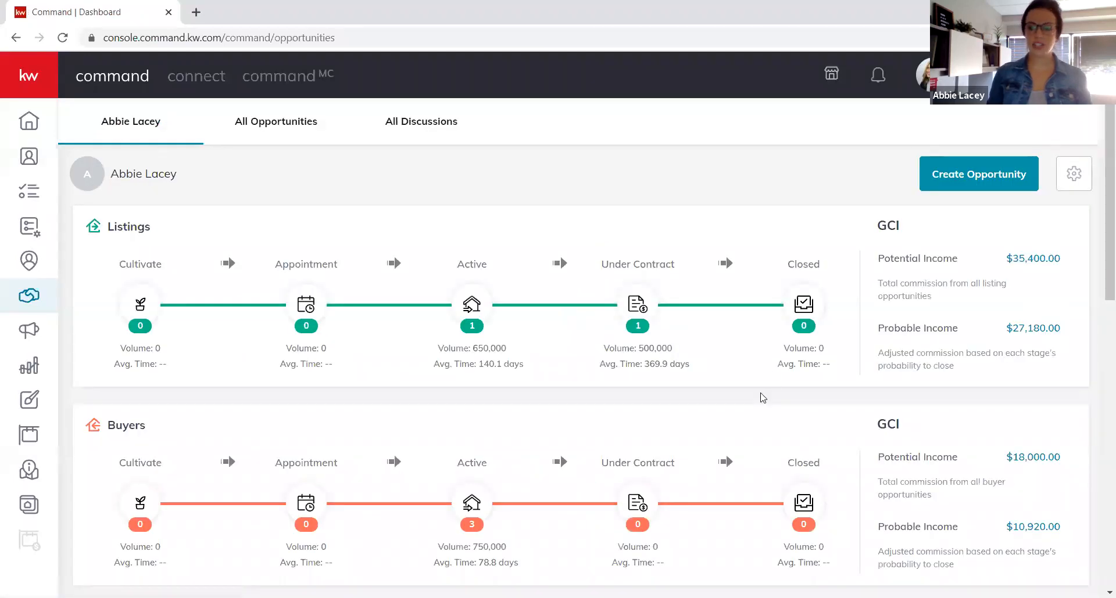
List the under-contract listings and open the 123 Main Street card in Clear to Close.
{"action": "left_click", "coordinate": [642, 307]}
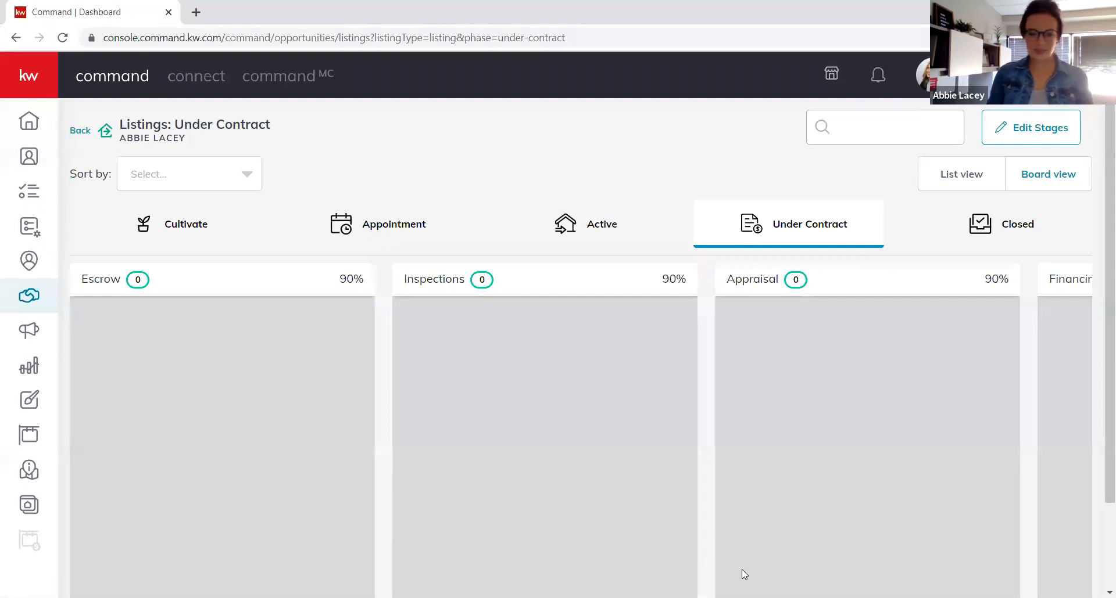
{"action": "scroll", "coordinate": [741, 569], "scroll_direction": "down", "scroll_amount": 2}
{"action": "scroll", "coordinate": [850, 557], "scroll_direction": "right", "scroll_amount": 10}
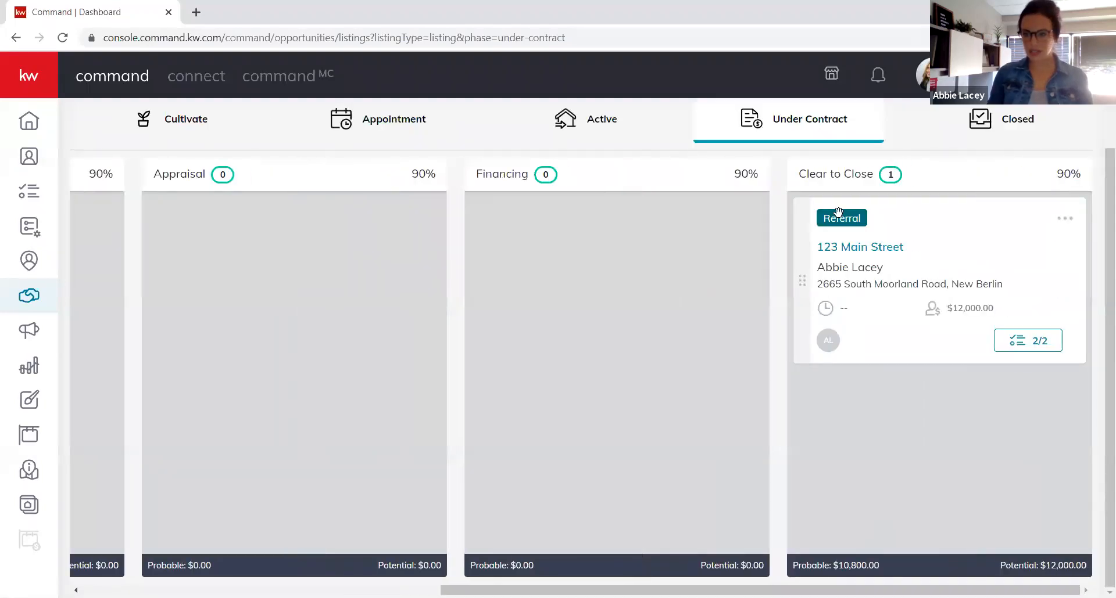
{"action": "left_click", "coordinate": [882, 248]}
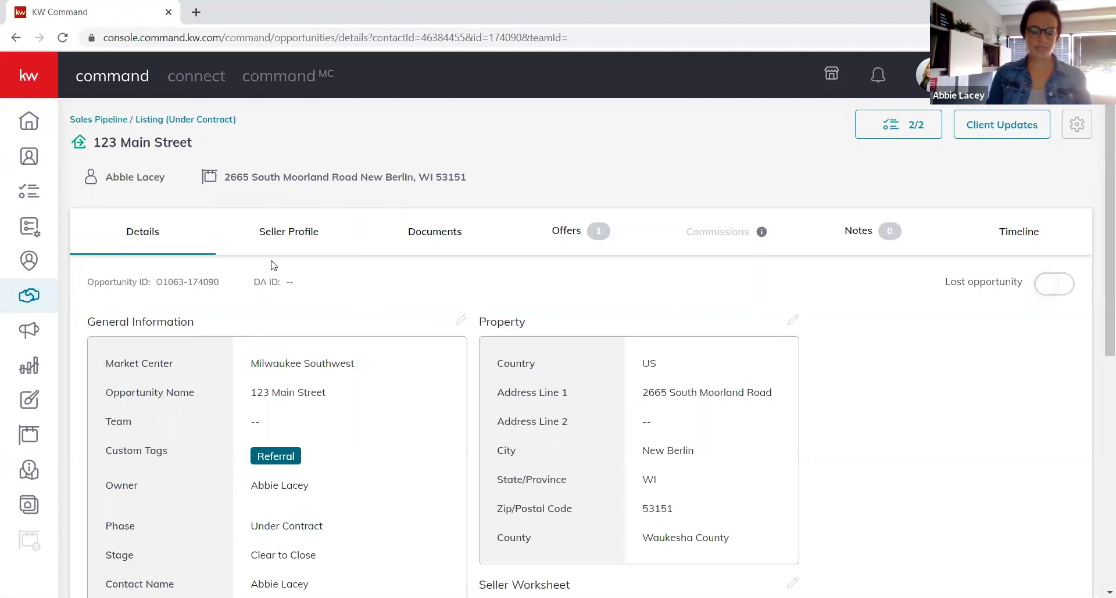
Review the 123 Main Street Under Contract document checklist, with 2 of 14 documents uploaded.
{"action": "left_click", "coordinate": [436, 236]}
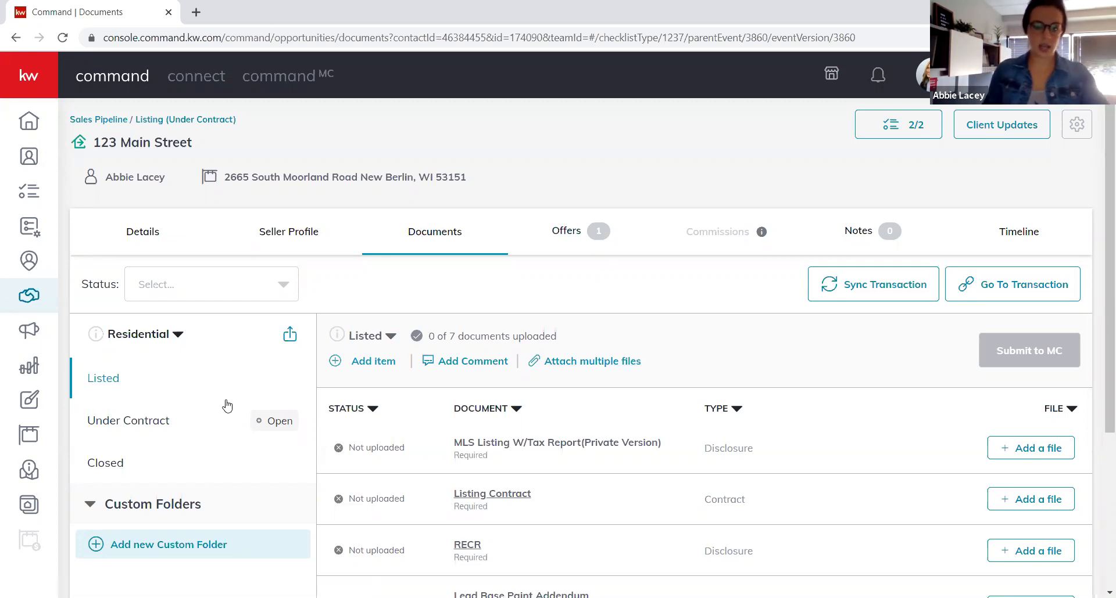
{"action": "left_click", "coordinate": [144, 424]}
{"action": "scroll", "coordinate": [742, 454], "scroll_direction": "down", "scroll_amount": 7}
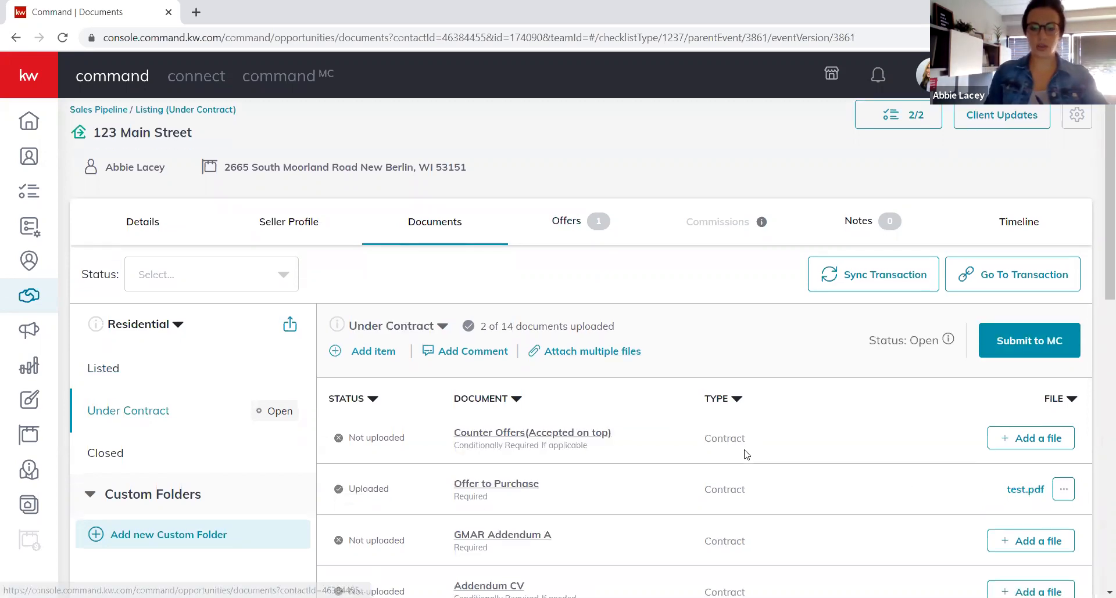
{"action": "scroll", "coordinate": [745, 456], "scroll_direction": "down", "scroll_amount": 5}
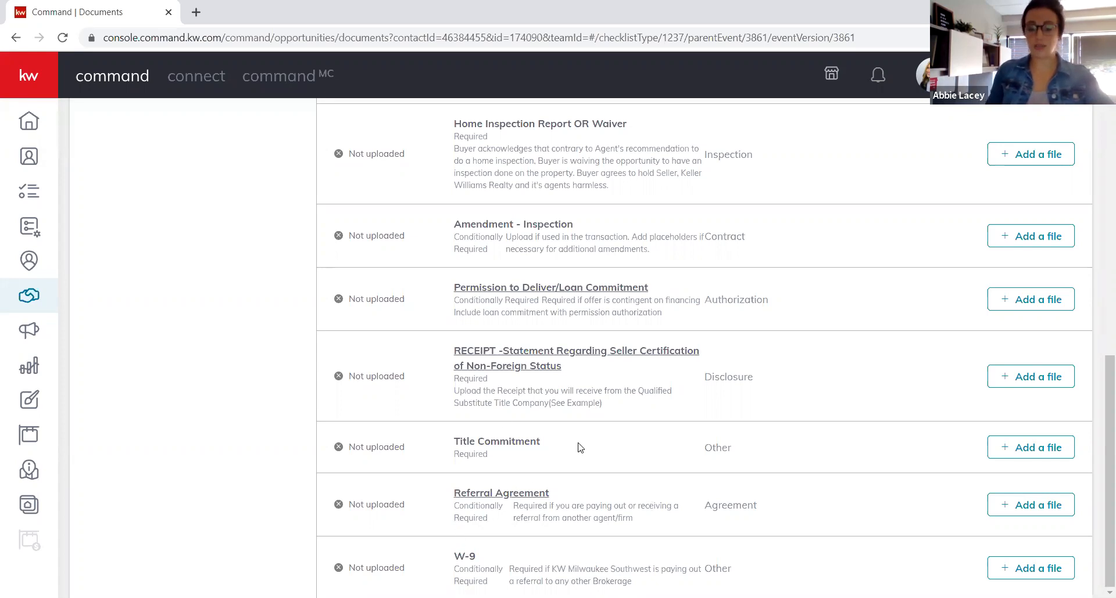
{"action": "scroll", "coordinate": [702, 384], "scroll_direction": "up", "scroll_amount": 10}
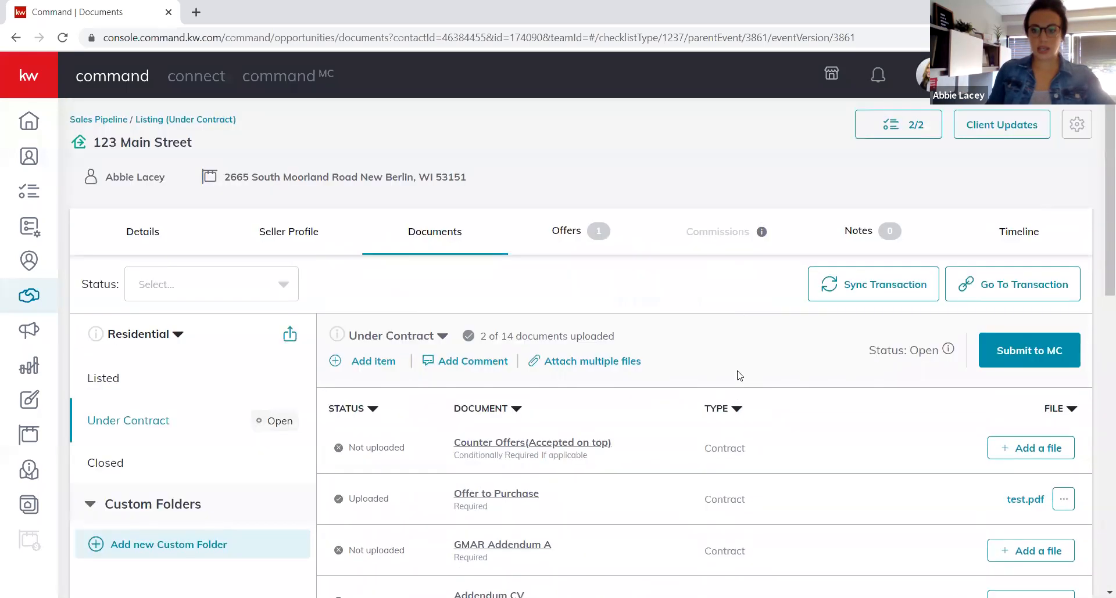
Accept the $170,000 offer and open the agent payment editor showing $4,080.00 gross.
{"action": "left_click", "coordinate": [578, 231]}
{"action": "left_click", "coordinate": [883, 387]}
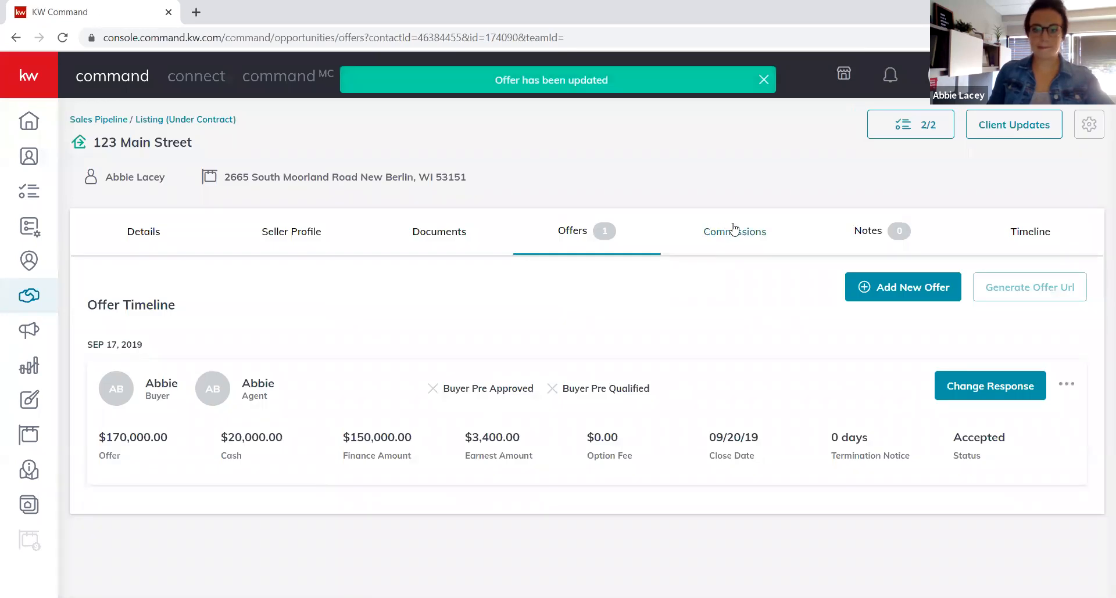
{"action": "left_click", "coordinate": [735, 234]}
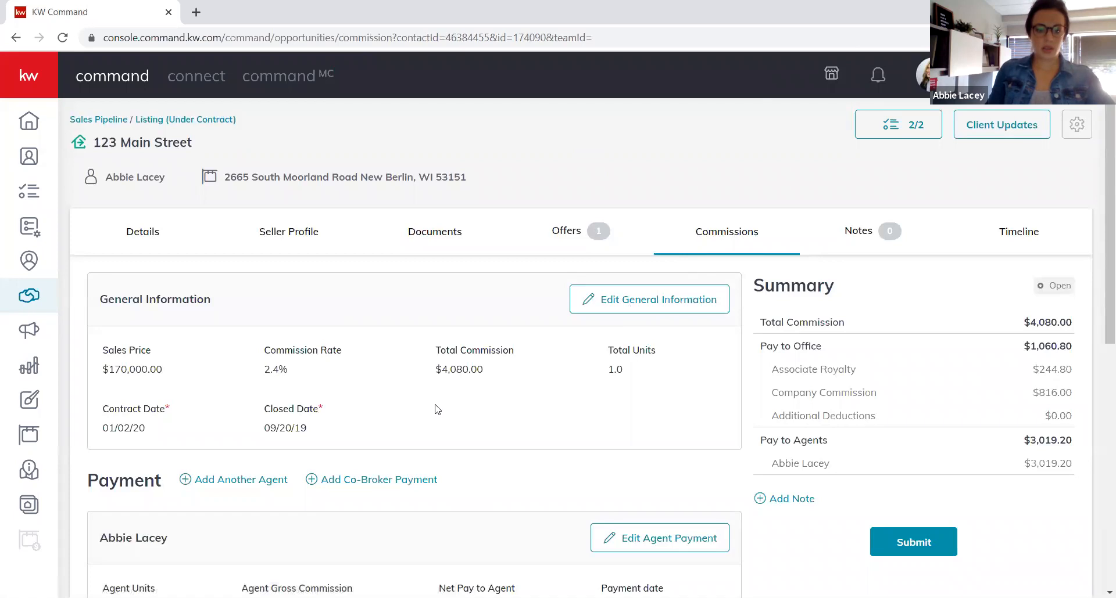
{"action": "scroll", "coordinate": [450, 398], "scroll_direction": "down", "scroll_amount": 5}
{"action": "scroll", "coordinate": [469, 361], "scroll_direction": "down", "scroll_amount": 1}
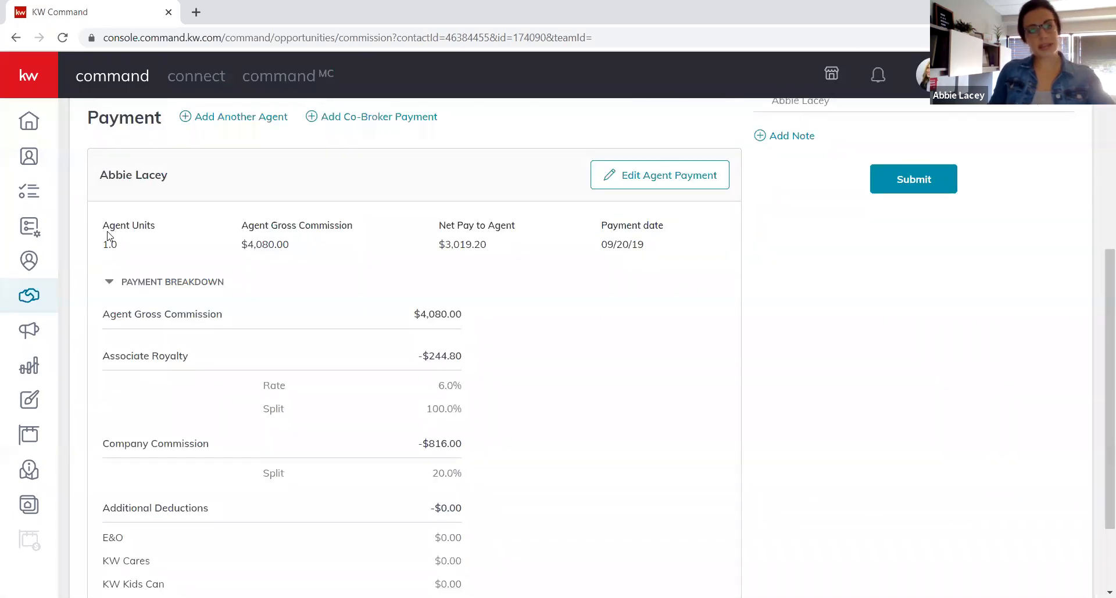
{"action": "scroll", "coordinate": [392, 390], "scroll_direction": "down", "scroll_amount": 1}
{"action": "scroll", "coordinate": [389, 385], "scroll_direction": "up", "scroll_amount": 1}
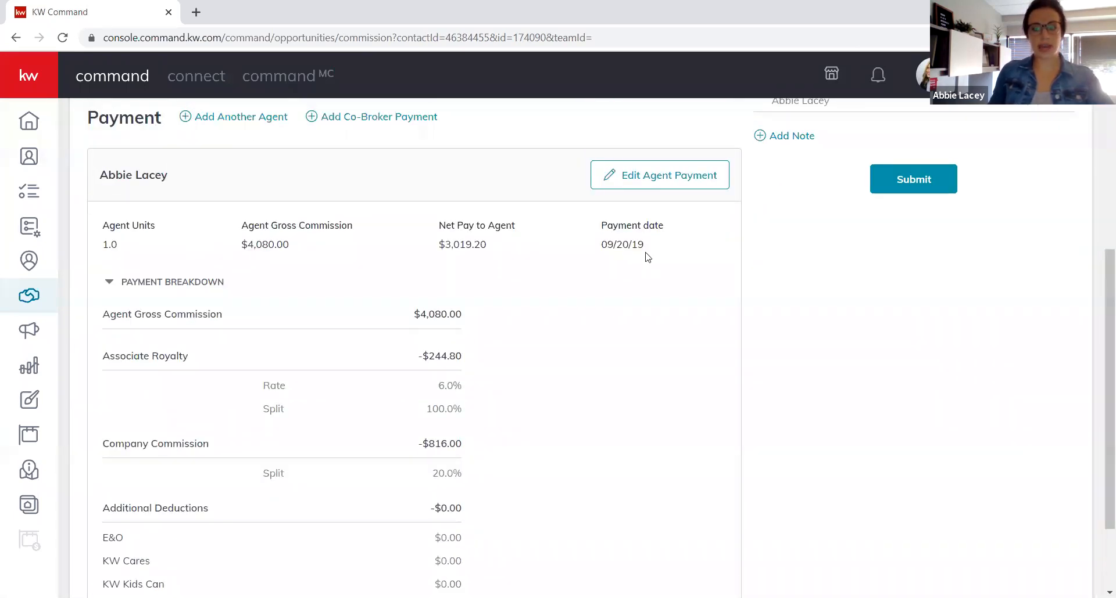
{"action": "left_click", "coordinate": [689, 177]}
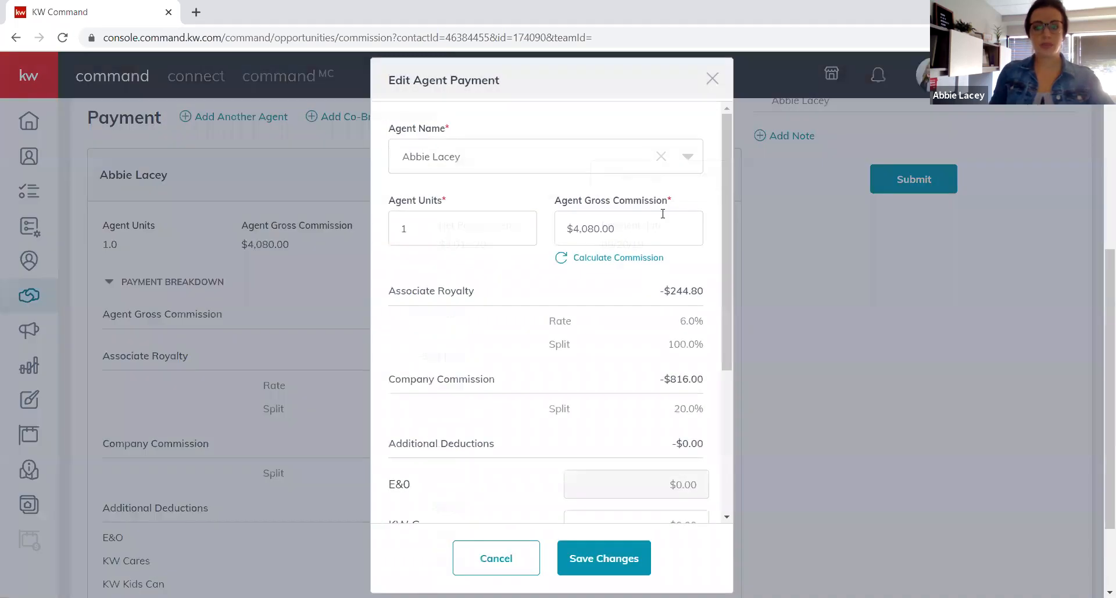
Add a new item to the agent payment with the type Outside Referral.
{"action": "scroll", "coordinate": [594, 349], "scroll_direction": "down", "scroll_amount": 3}
{"action": "scroll", "coordinate": [597, 353], "scroll_direction": "down", "scroll_amount": 2}
{"action": "left_click", "coordinate": [692, 487]}
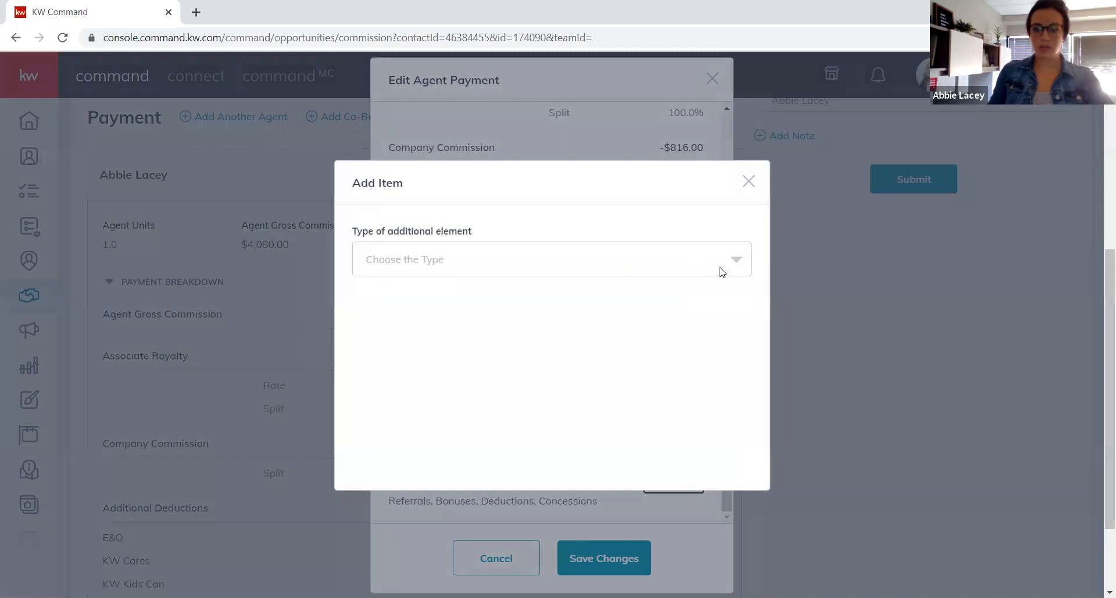
{"action": "left_click", "coordinate": [736, 259]}
{"action": "scroll", "coordinate": [515, 317], "scroll_direction": "down", "scroll_amount": 2}
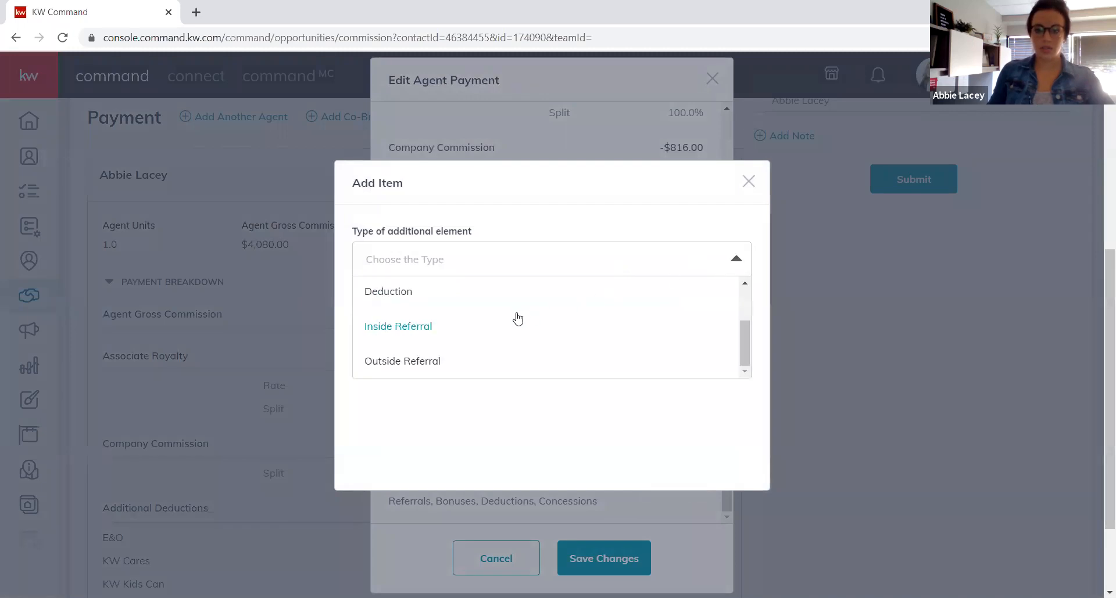
{"action": "left_click", "coordinate": [402, 362]}
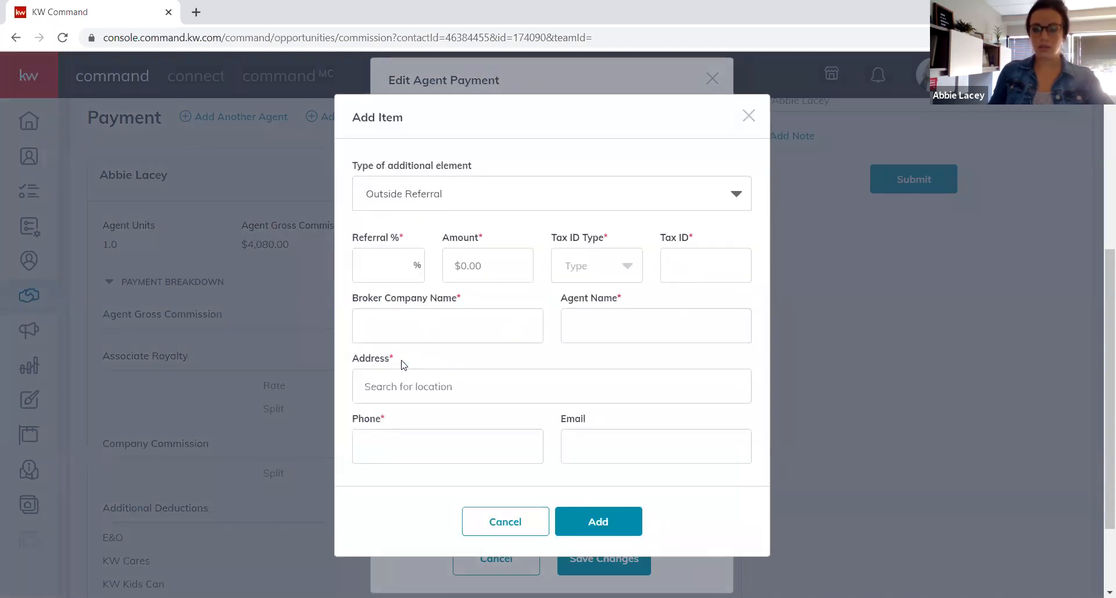
Set the referral to 25%, giving $1,020.00, and choose EIN as the tax ID type.
{"action": "left_click", "coordinate": [383, 264]}
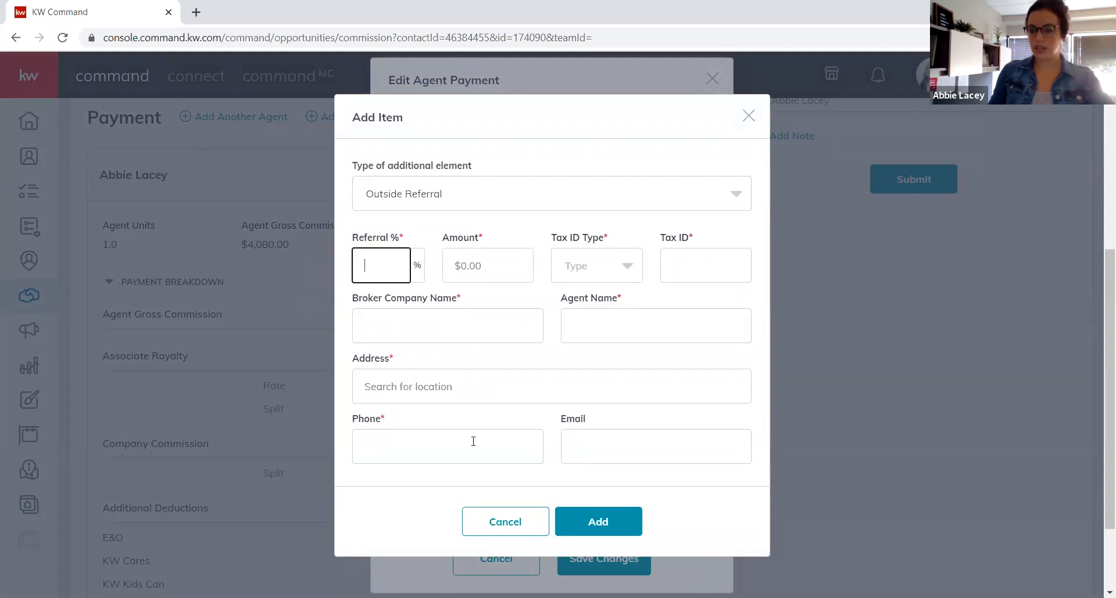
{"action": "type", "text": "25"}
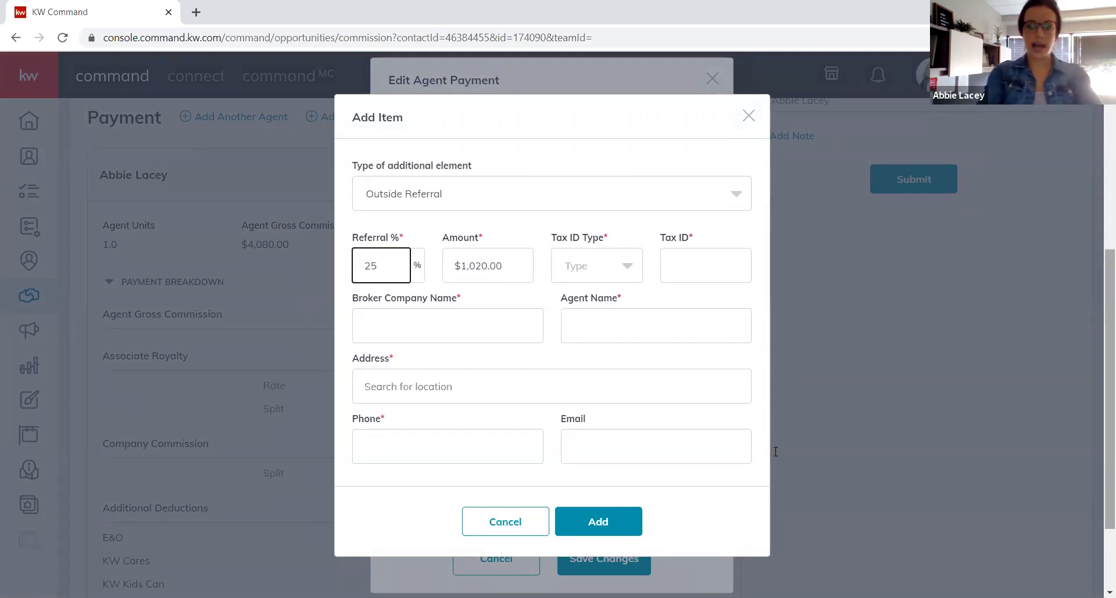
{"action": "key", "text": "Tab"}
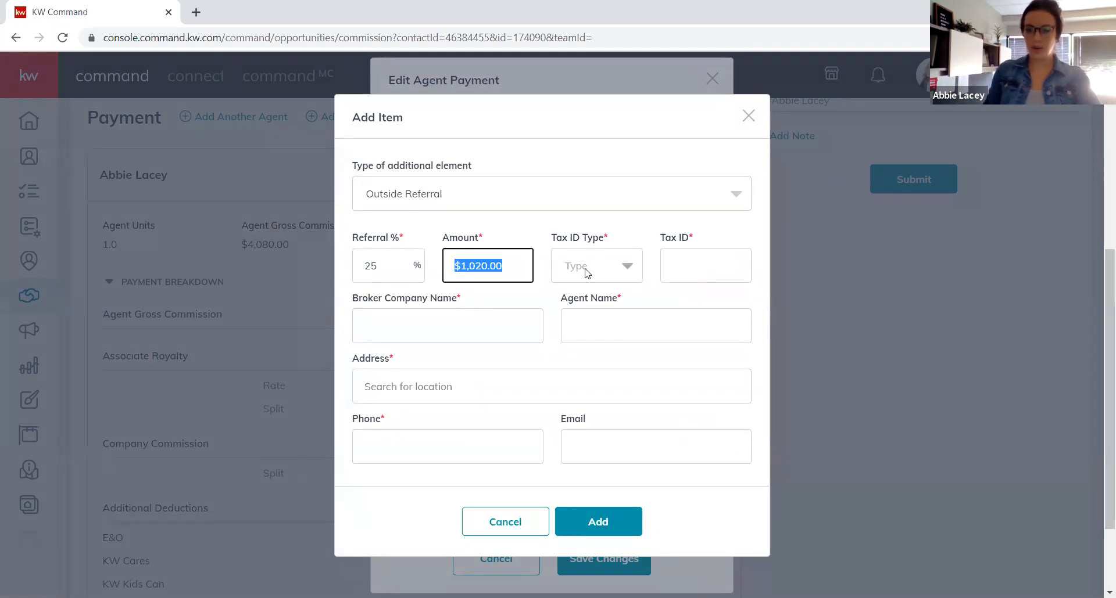
{"action": "left_click", "coordinate": [383, 271]}
{"action": "key", "text": "Tab"}
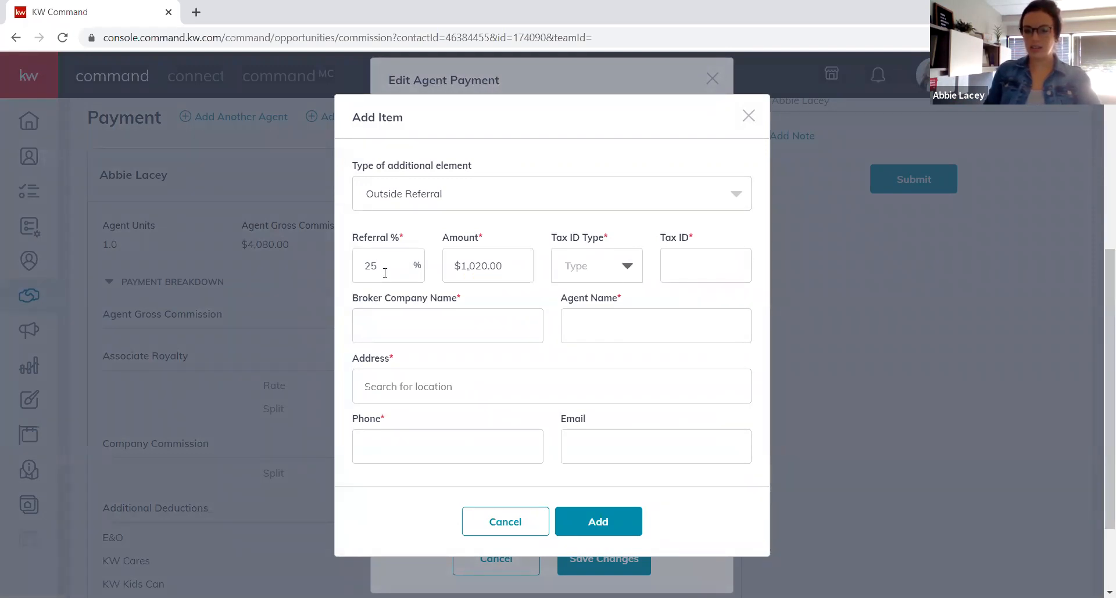
{"action": "left_click", "coordinate": [514, 263]}
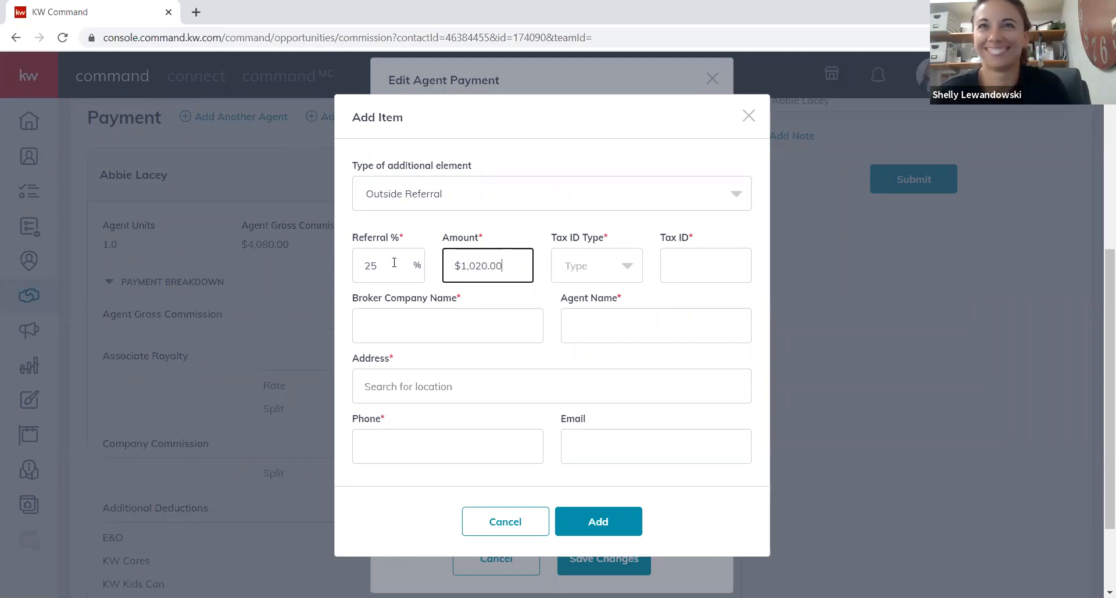
{"action": "left_click_drag", "start_coordinate": [507, 267], "coordinate": [415, 276]}
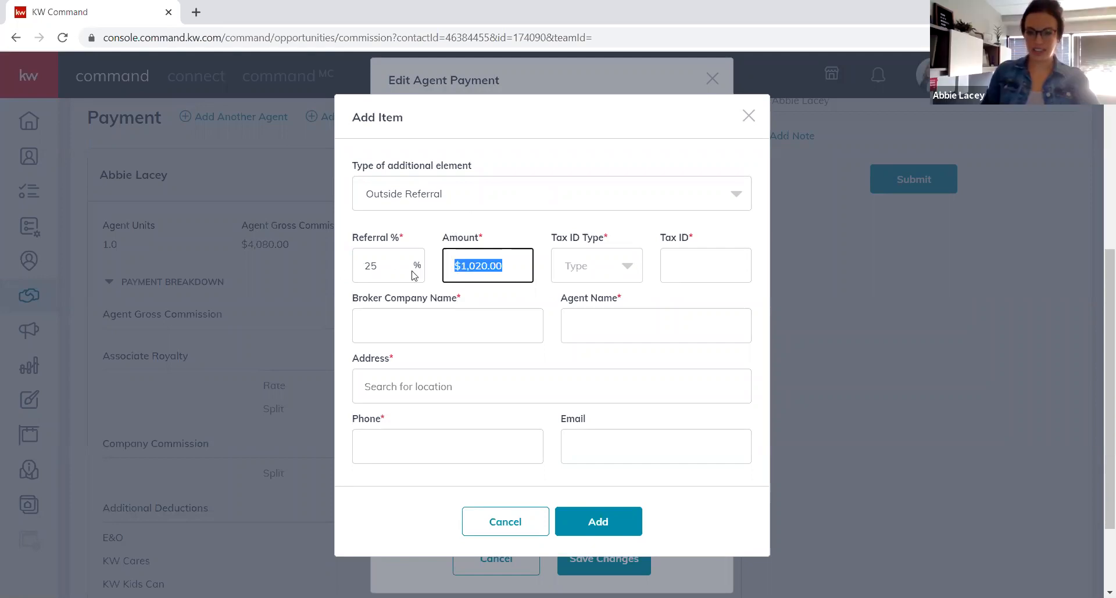
{"action": "left_click", "coordinate": [556, 241]}
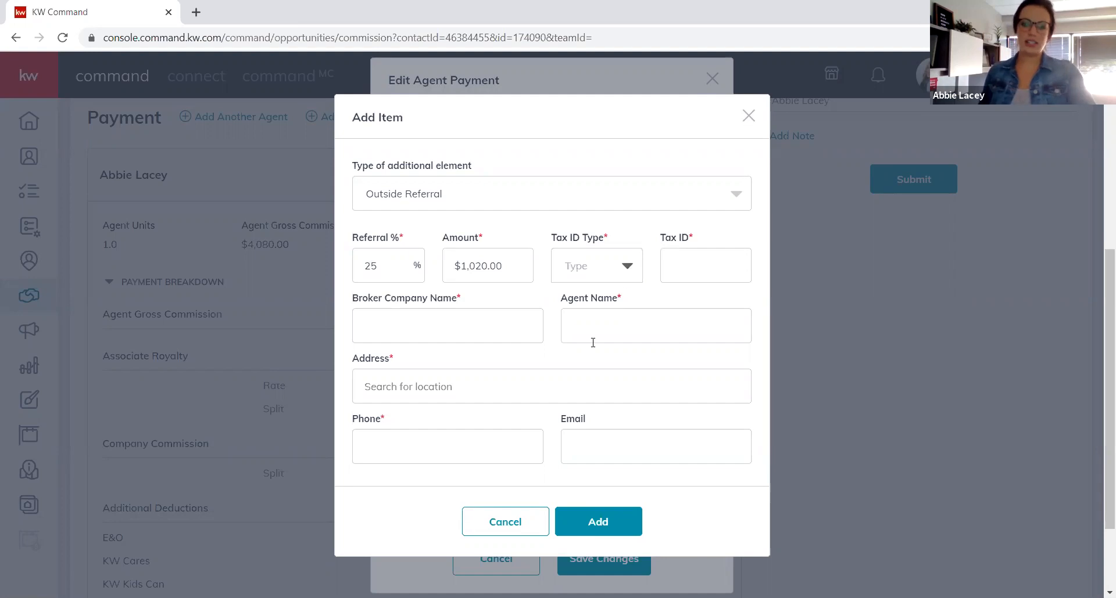
{"action": "left_click", "coordinate": [628, 273]}
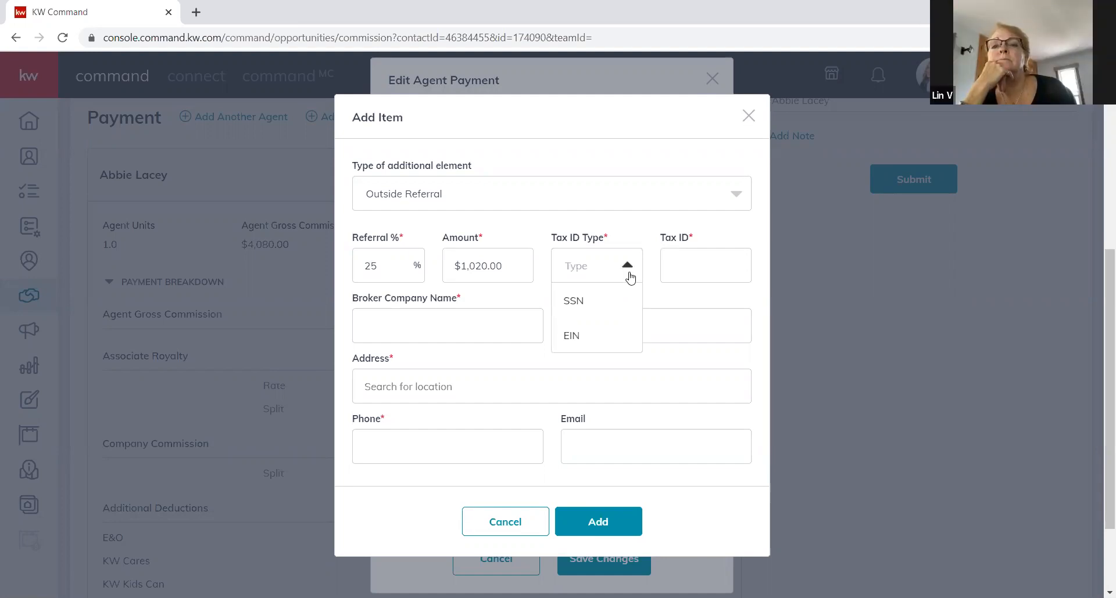
{"action": "left_click", "coordinate": [587, 340]}
Enter the referral's tax ID number and the broker company Juniper Real Estate.
{"action": "left_click", "coordinate": [743, 275]}
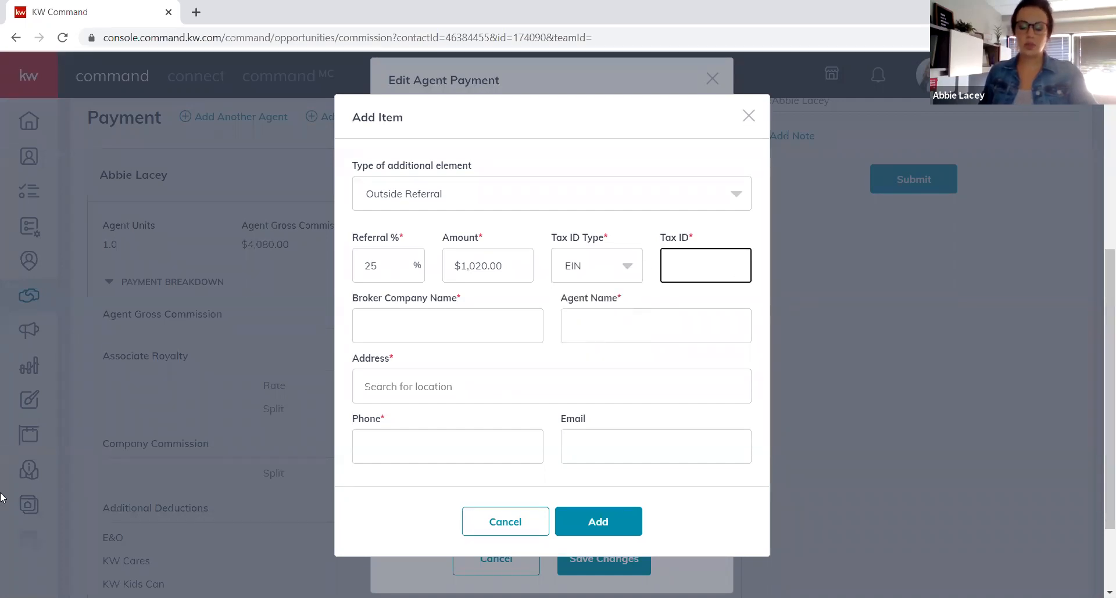
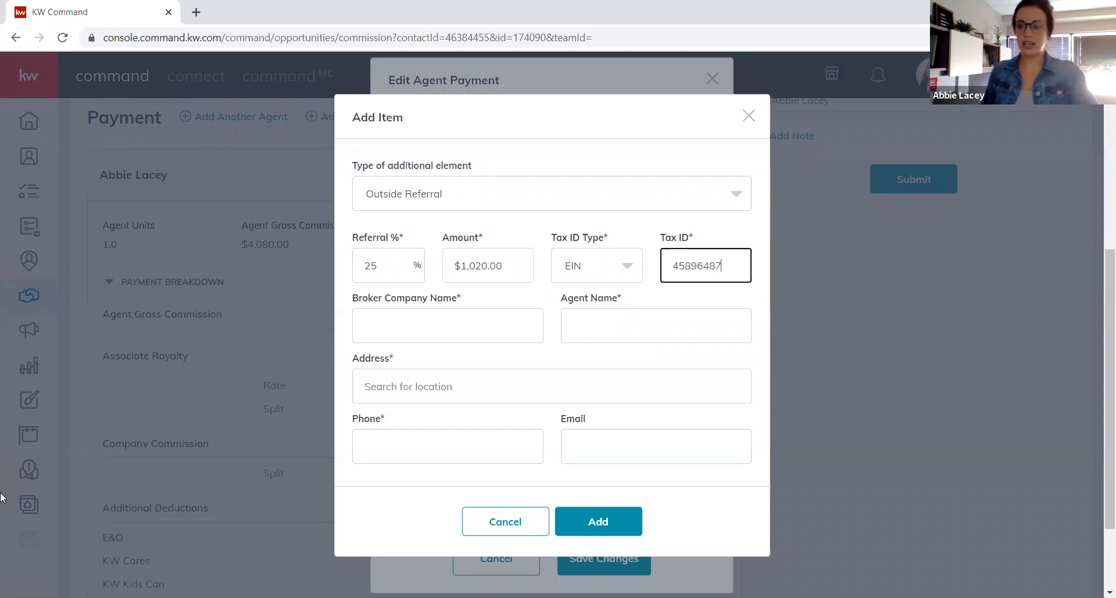
{"action": "key", "text": "Tab"}
{"action": "left_click", "coordinate": [735, 245]}
{"action": "type", "text": "8"}
{"action": "key", "text": "Tab"}
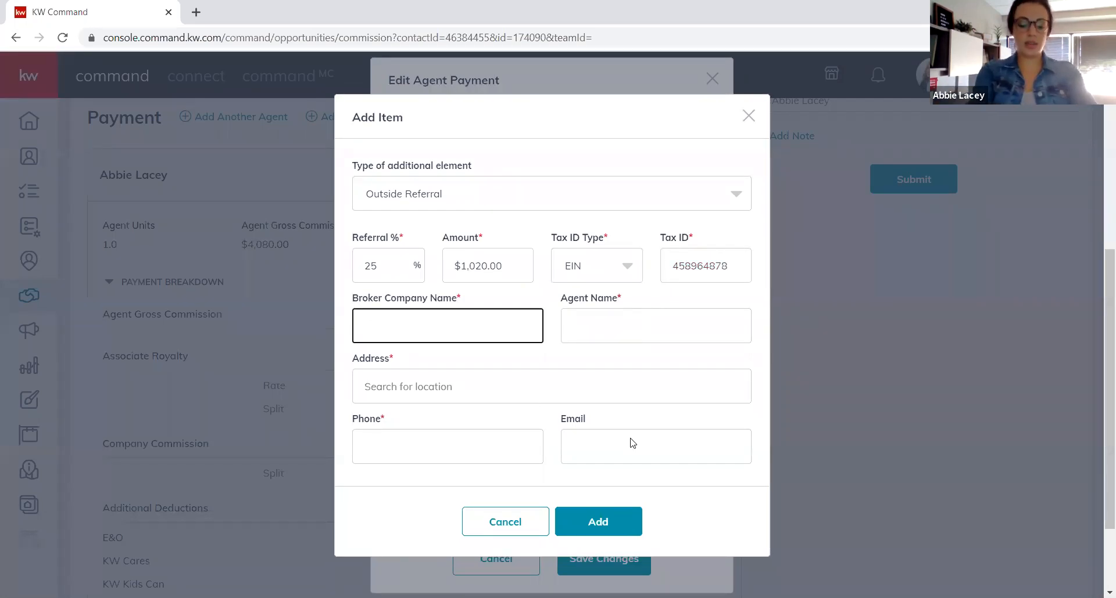
{"action": "type", "text": "Juniper Realt"}
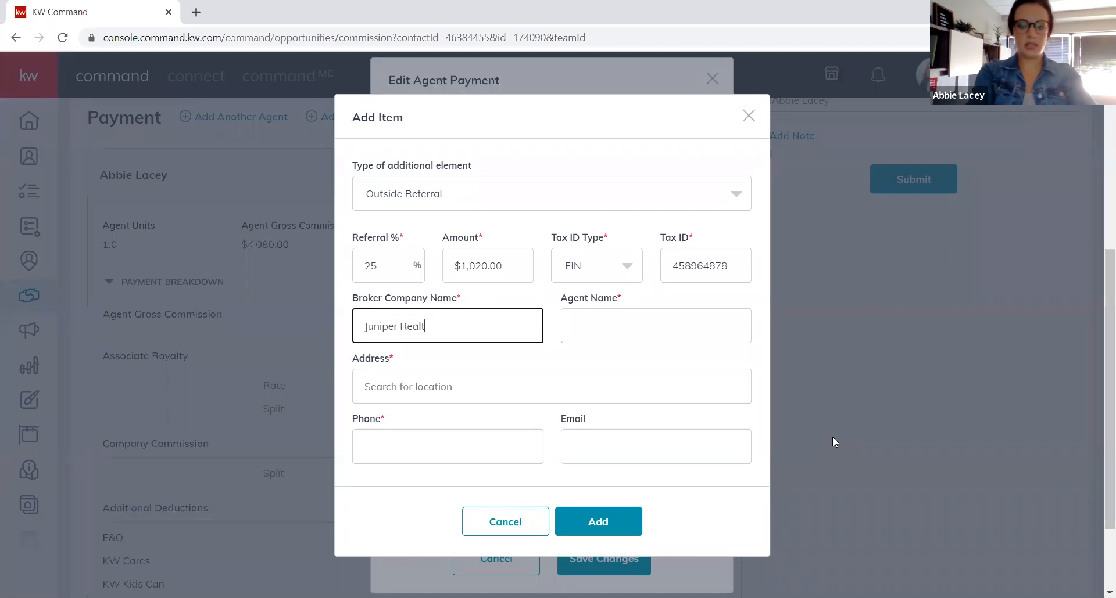
{"action": "key", "text": "BackSpace"}
{"action": "type", "text": "Estate"}
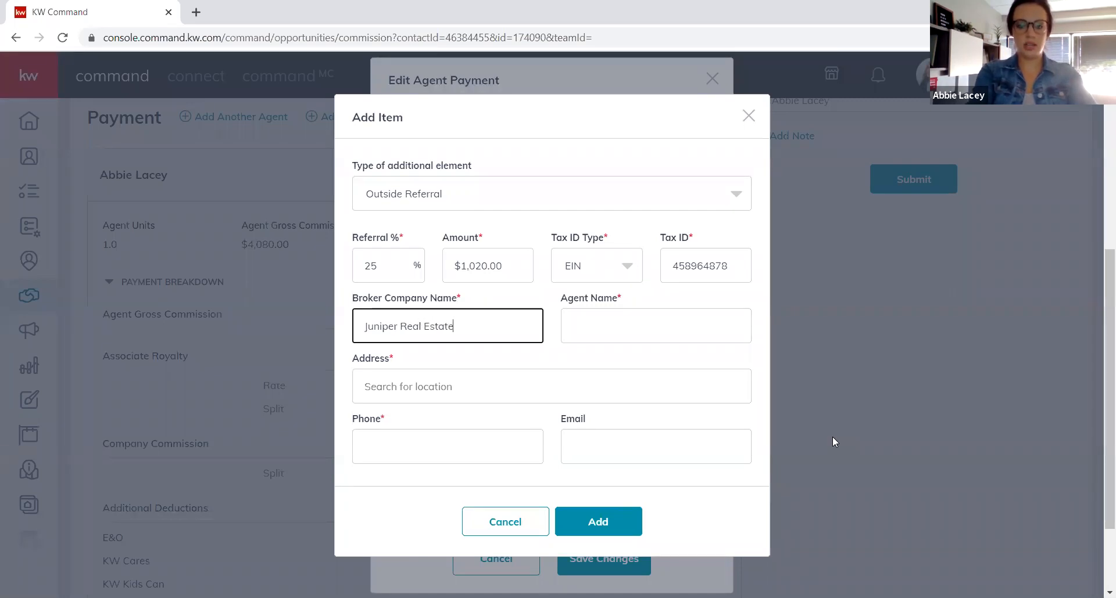
{"action": "key", "text": "Tab"}
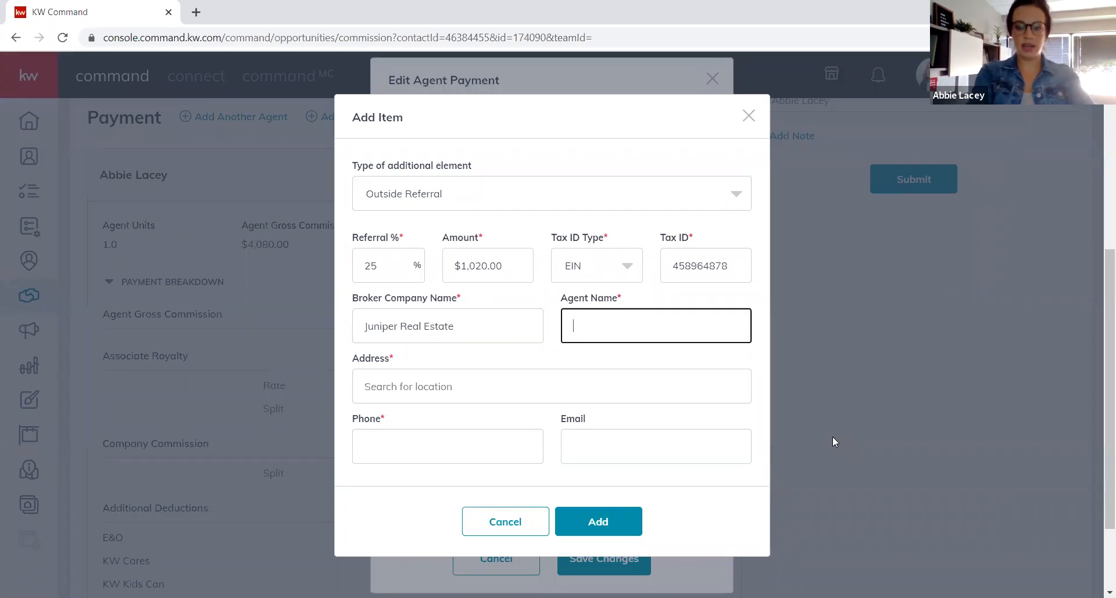
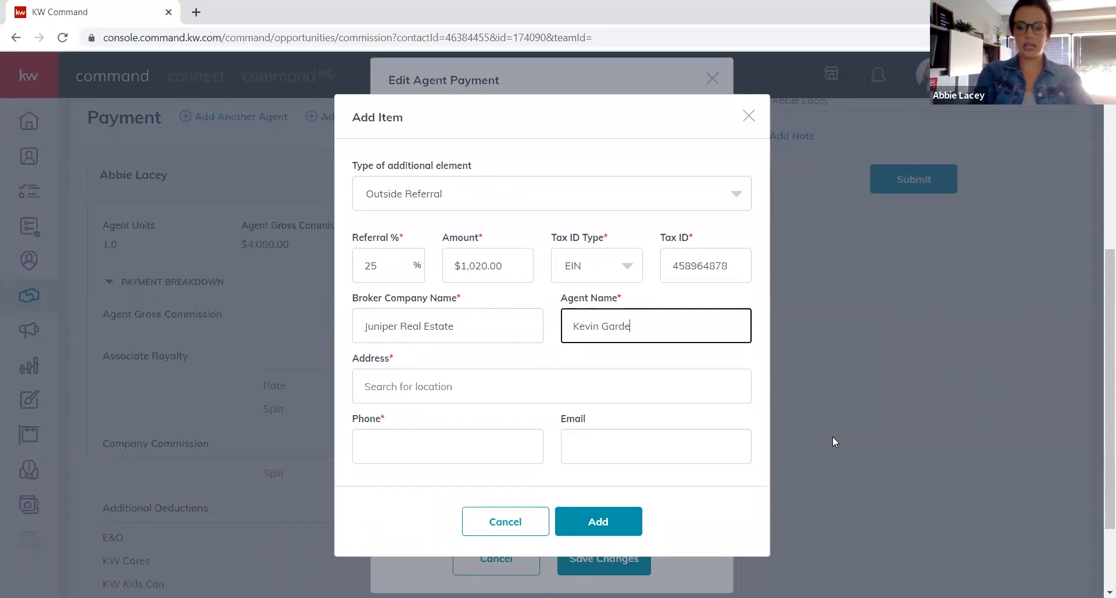
Fill in the referring agent's name, office address from suggestions, and phone number.
{"action": "key", "text": "Tab"}
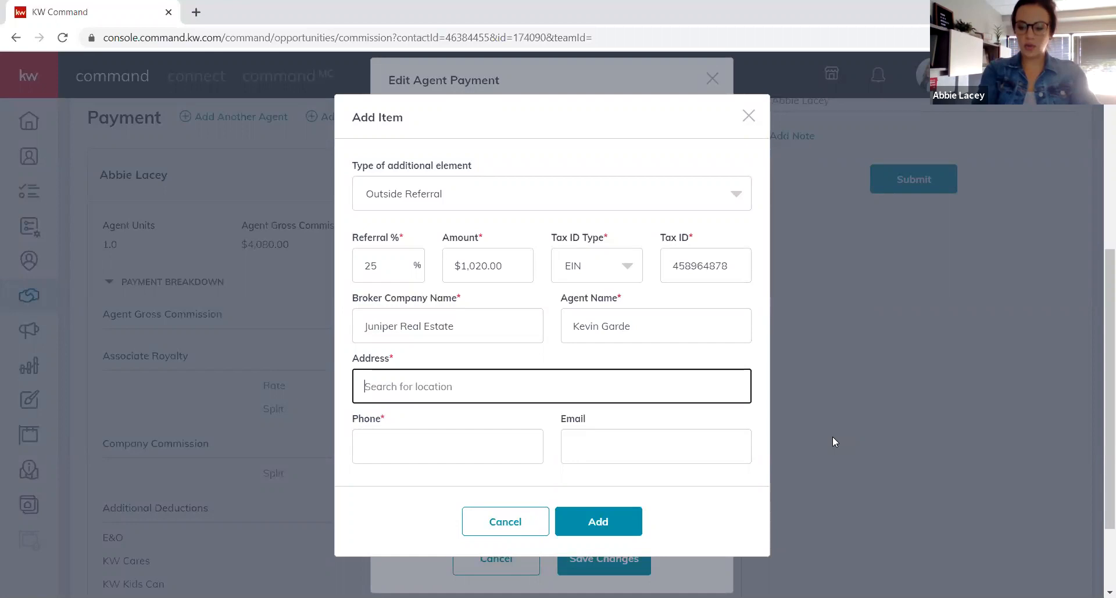
{"action": "type", "text": "2665"}
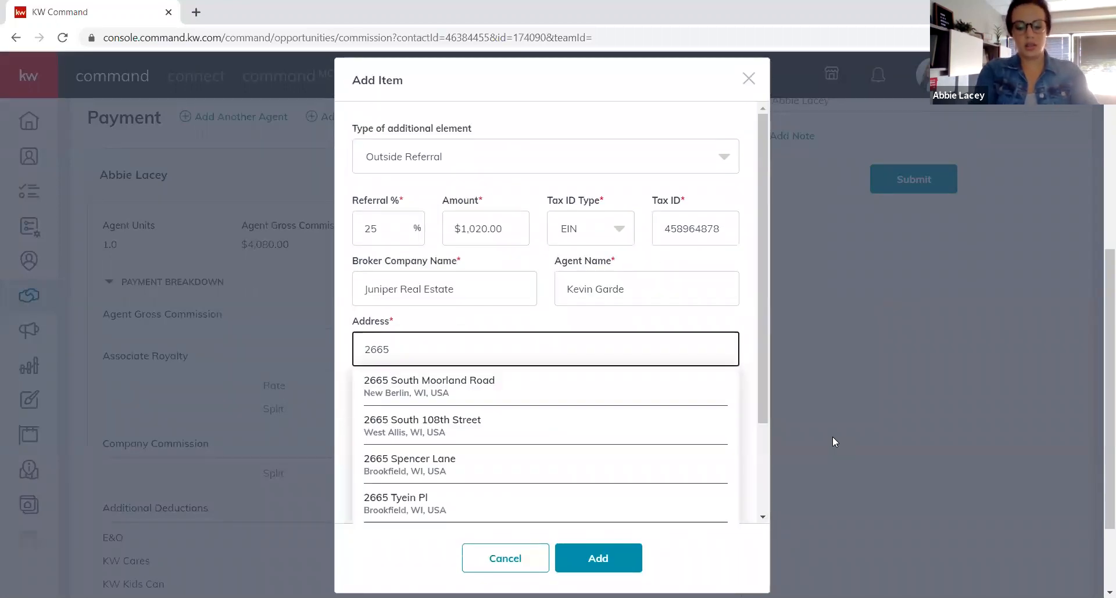
{"action": "type", "text": " n"}
{"action": "key", "text": "BackSpace"}
{"action": "key", "text": "BackSpace"}
{"action": "key", "text": "BackSpace"}
{"action": "key", "text": "BackSpace"}
{"action": "key", "text": "BackSpace"}
{"action": "key", "text": "BackSpace"}
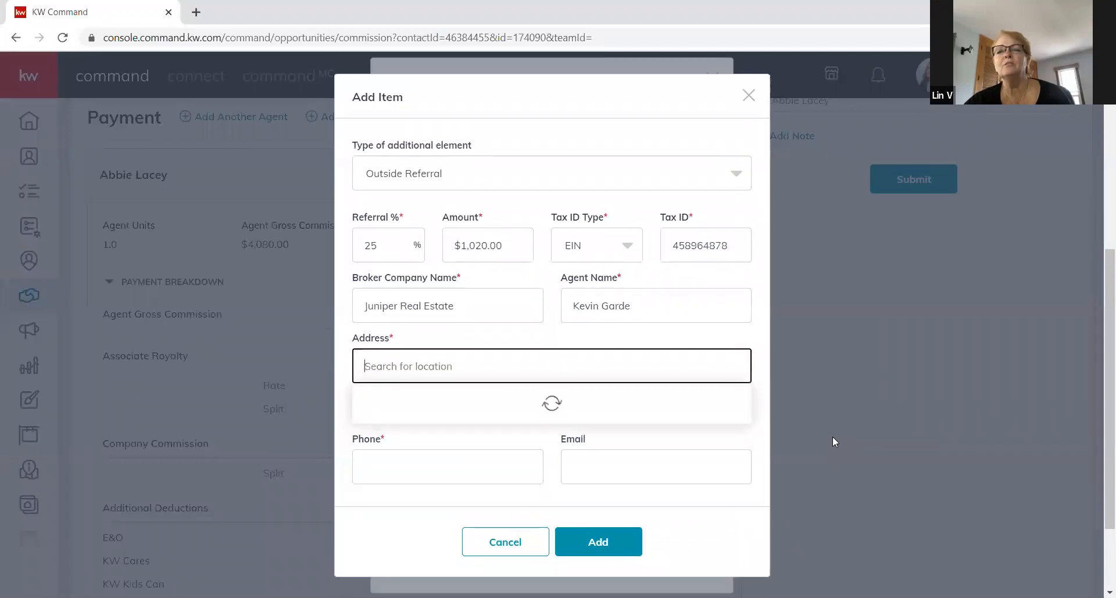
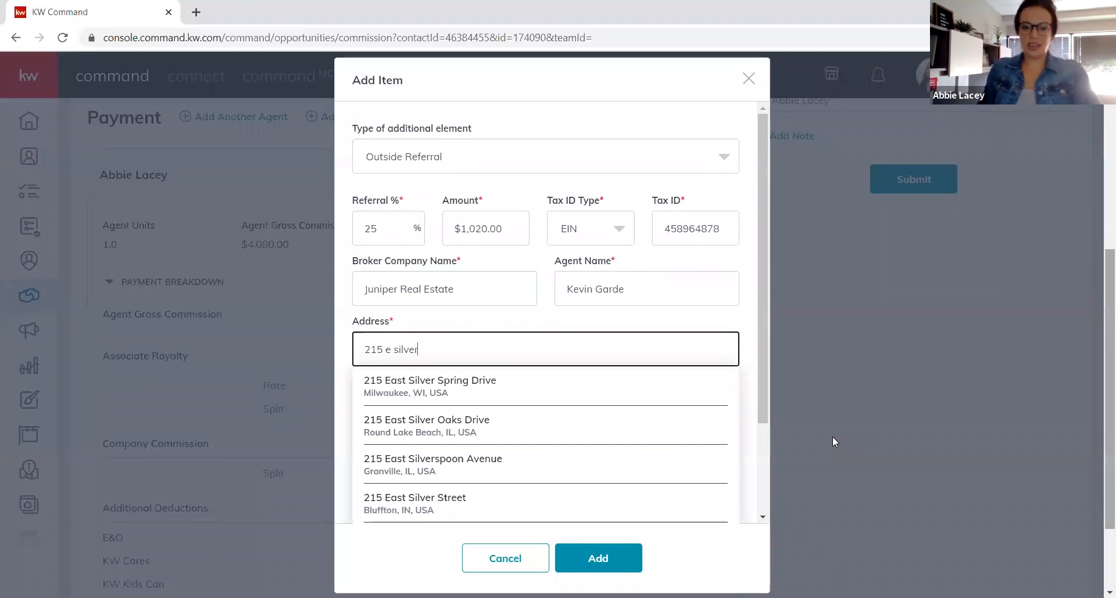
{"action": "left_click", "coordinate": [492, 396]}
{"action": "left_click", "coordinate": [489, 447]}
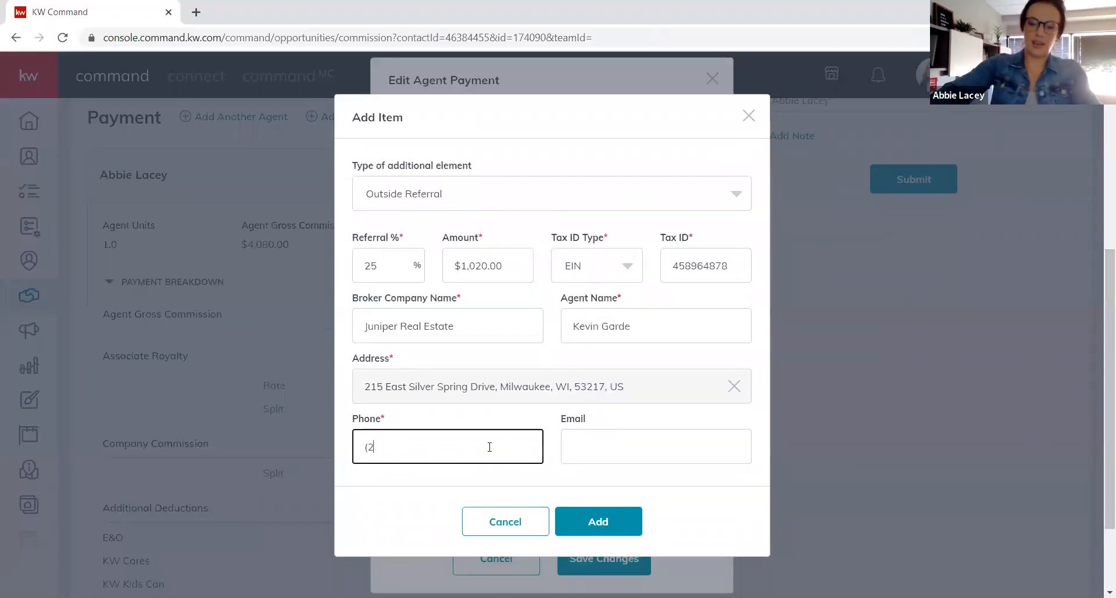
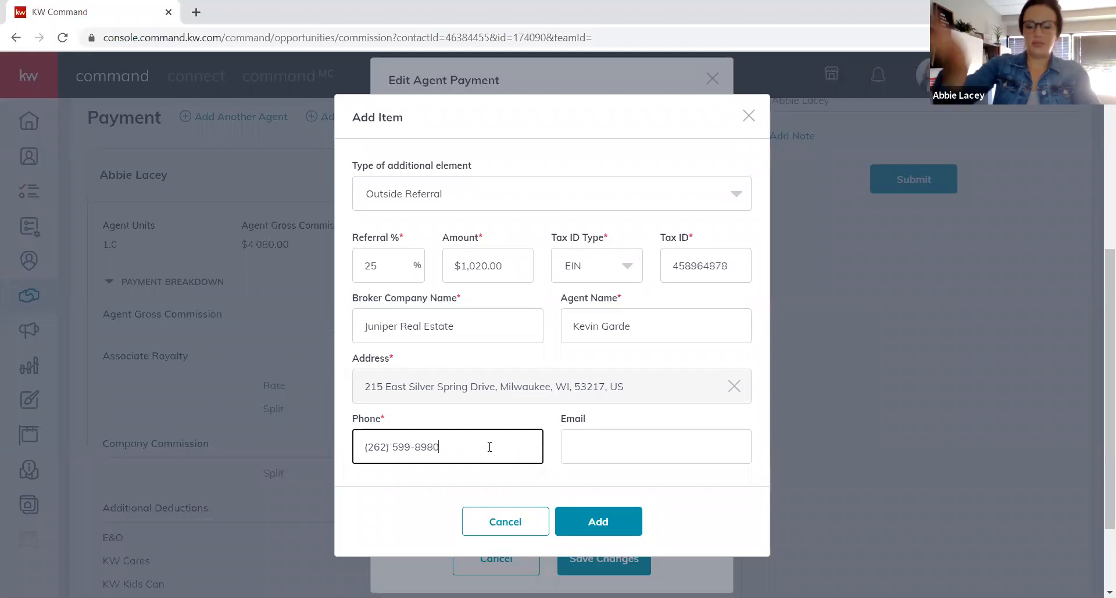
Add and save the $1,020.00 referral, leaving $2,264.40 net to agent and $795.60 to office.
{"action": "left_click", "coordinate": [598, 522]}
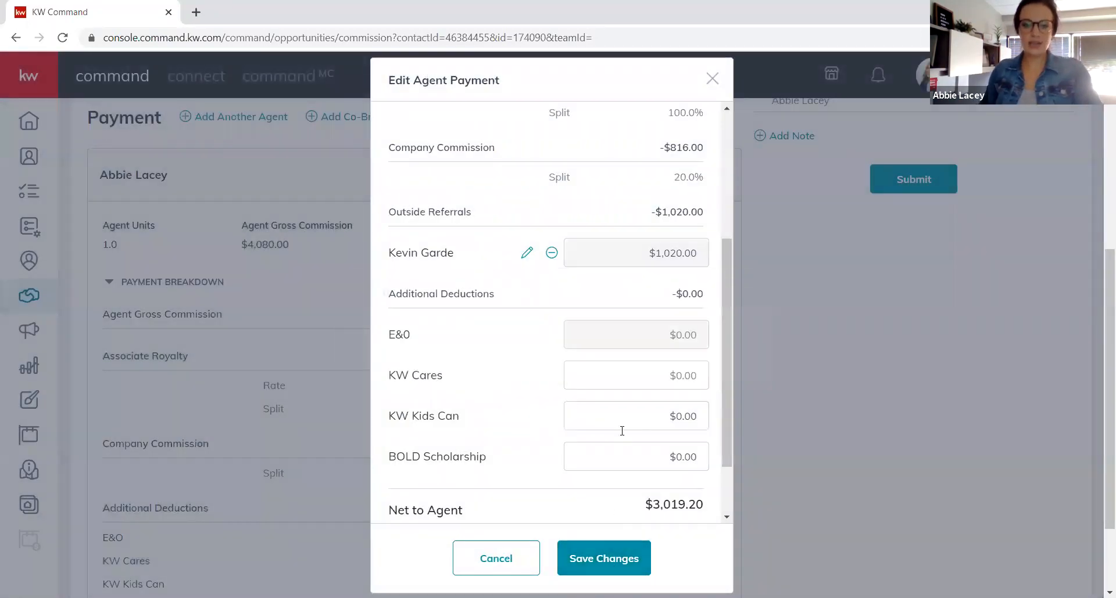
{"action": "left_click", "coordinate": [609, 564]}
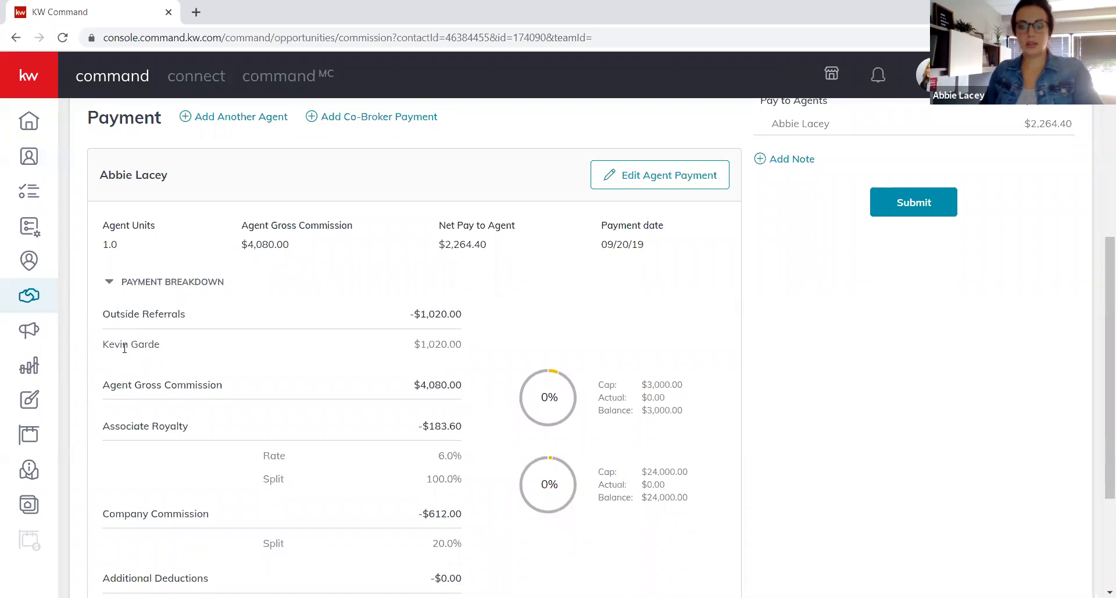
{"action": "scroll", "coordinate": [285, 323], "scroll_direction": "down", "scroll_amount": 1}
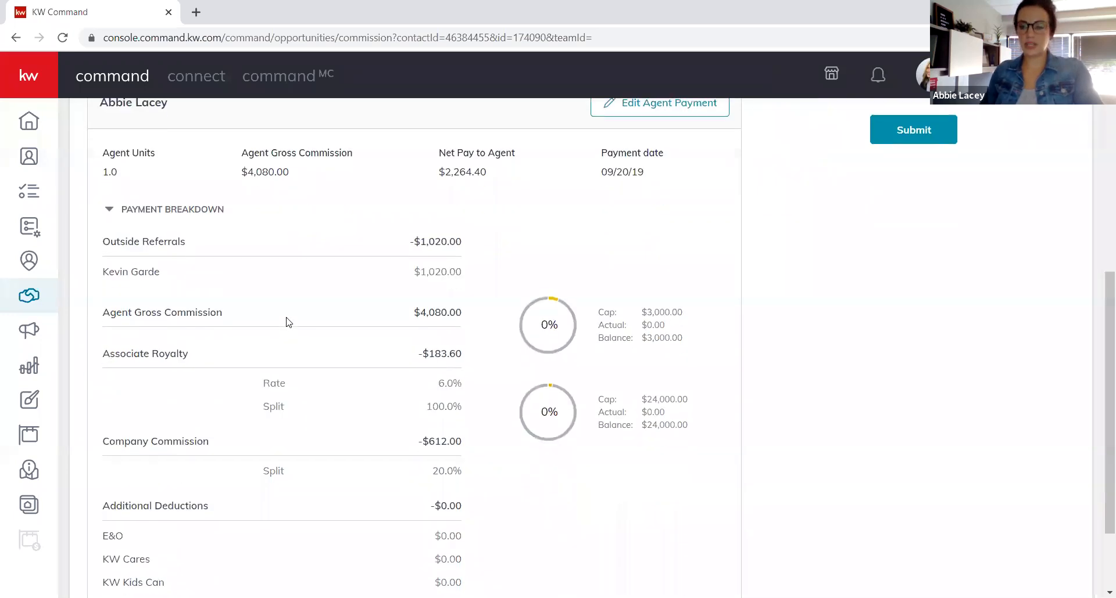
{"action": "scroll", "coordinate": [286, 322], "scroll_direction": "down", "scroll_amount": 2}
{"action": "scroll", "coordinate": [286, 322], "scroll_direction": "up", "scroll_amount": 3}
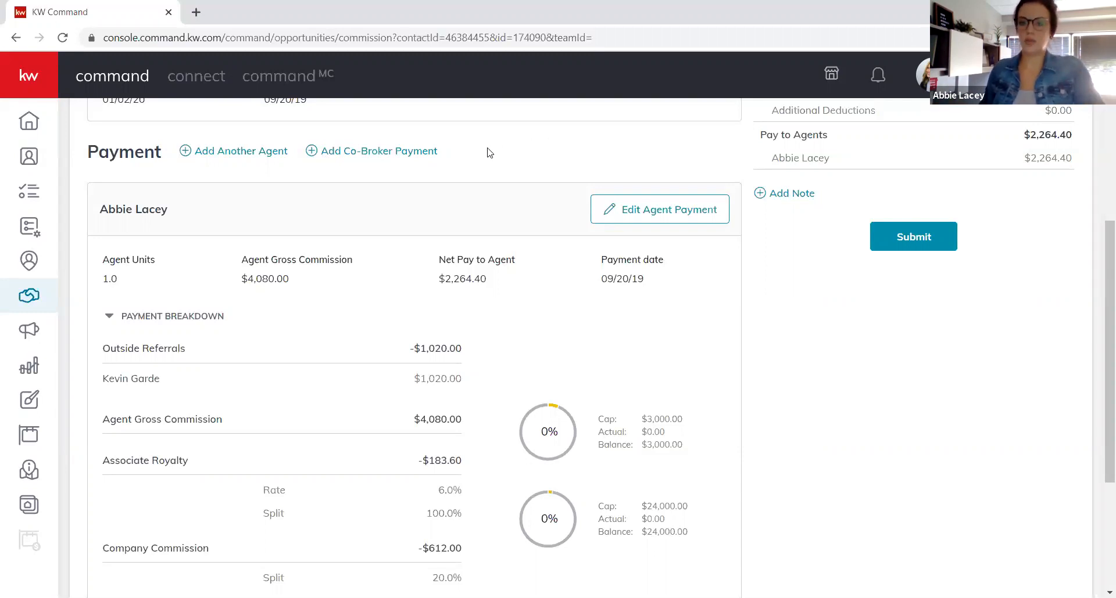
{"action": "scroll", "coordinate": [447, 155], "scroll_direction": "up", "scroll_amount": 2}
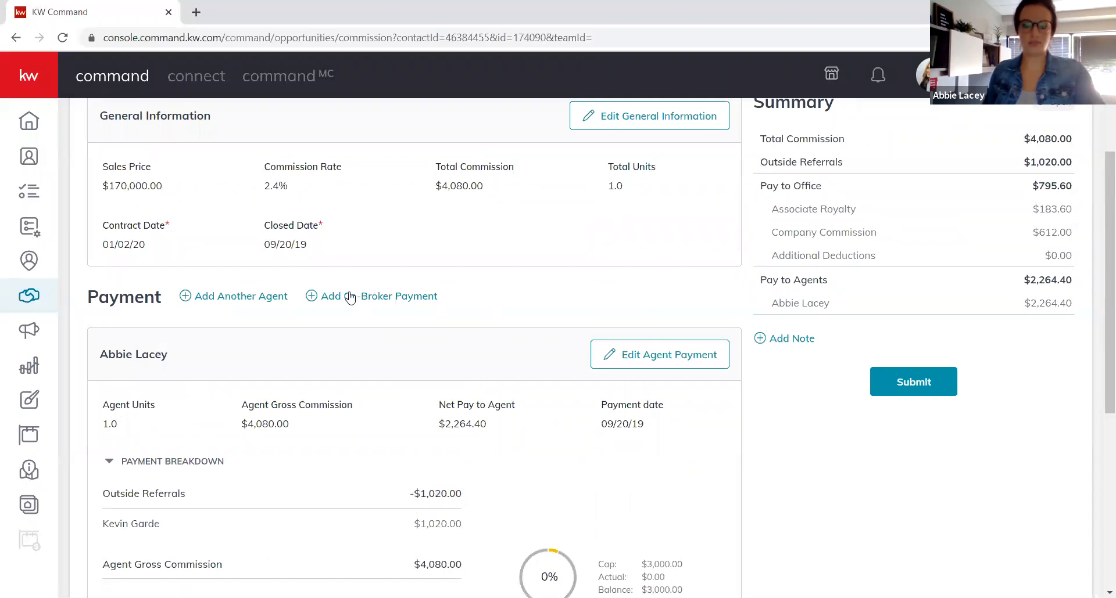
{"action": "scroll", "coordinate": [485, 317], "scroll_direction": "down", "scroll_amount": 5}
{"action": "scroll", "coordinate": [485, 317], "scroll_direction": "down", "scroll_amount": 2}
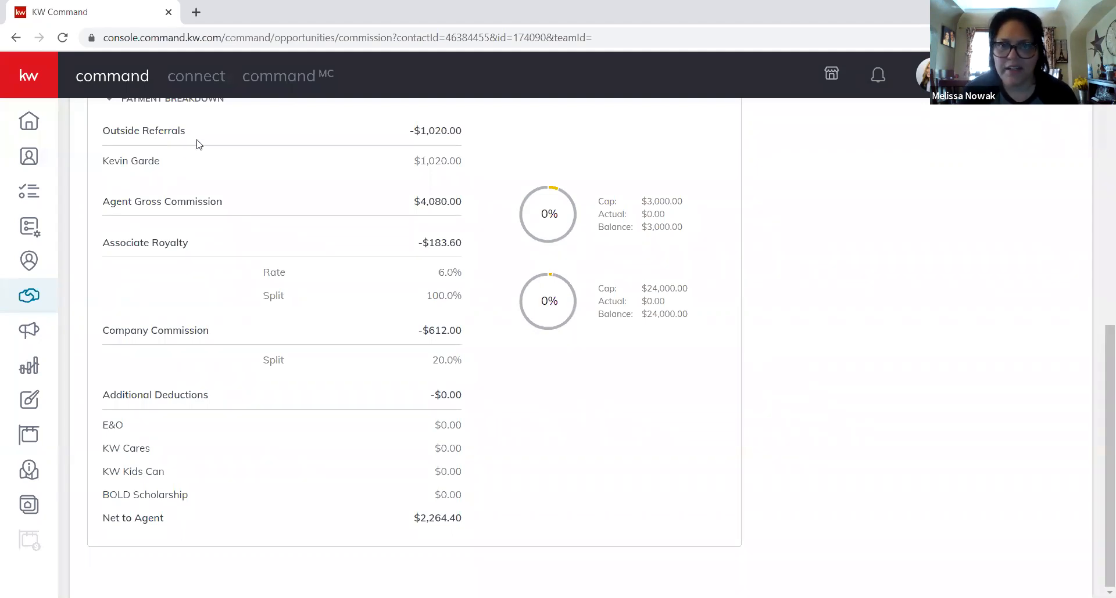
{"action": "scroll", "coordinate": [360, 345], "scroll_direction": "up", "scroll_amount": 1}
{"action": "scroll", "coordinate": [361, 345], "scroll_direction": "up", "scroll_amount": 5}
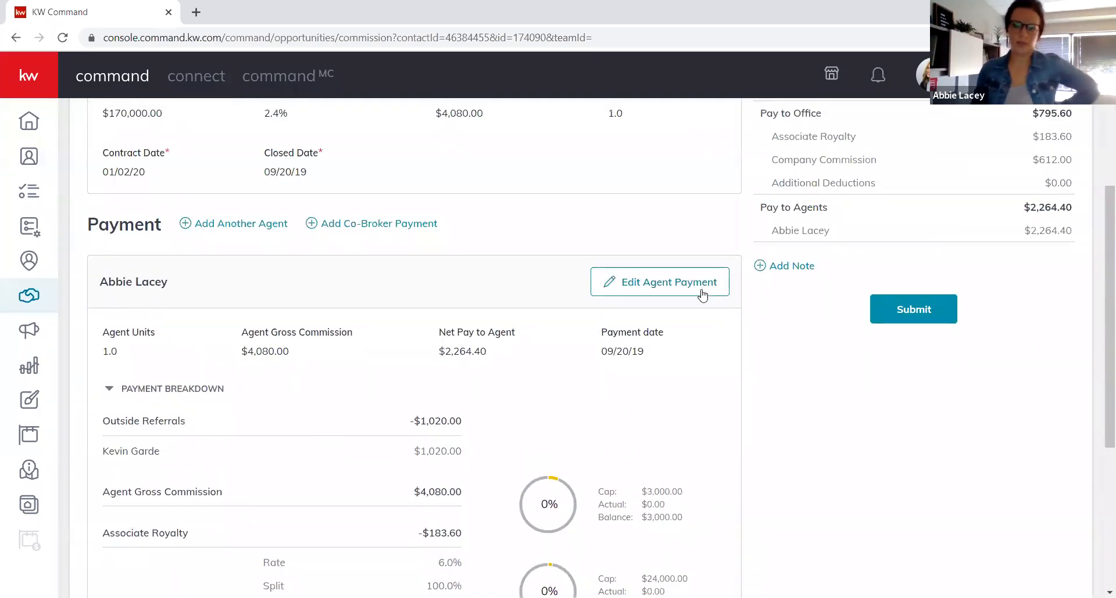
Reopen the agent payment editor and add a new item of type Deduction.
{"action": "left_click", "coordinate": [702, 288]}
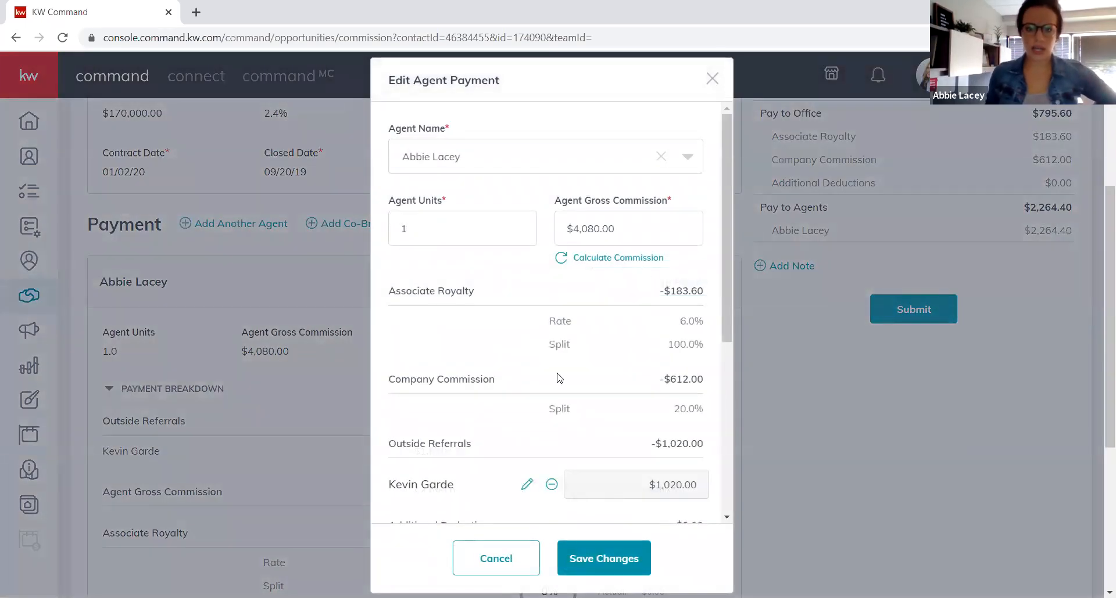
{"action": "scroll", "coordinate": [555, 348], "scroll_direction": "down", "scroll_amount": 1}
{"action": "scroll", "coordinate": [555, 348], "scroll_direction": "down", "scroll_amount": 5}
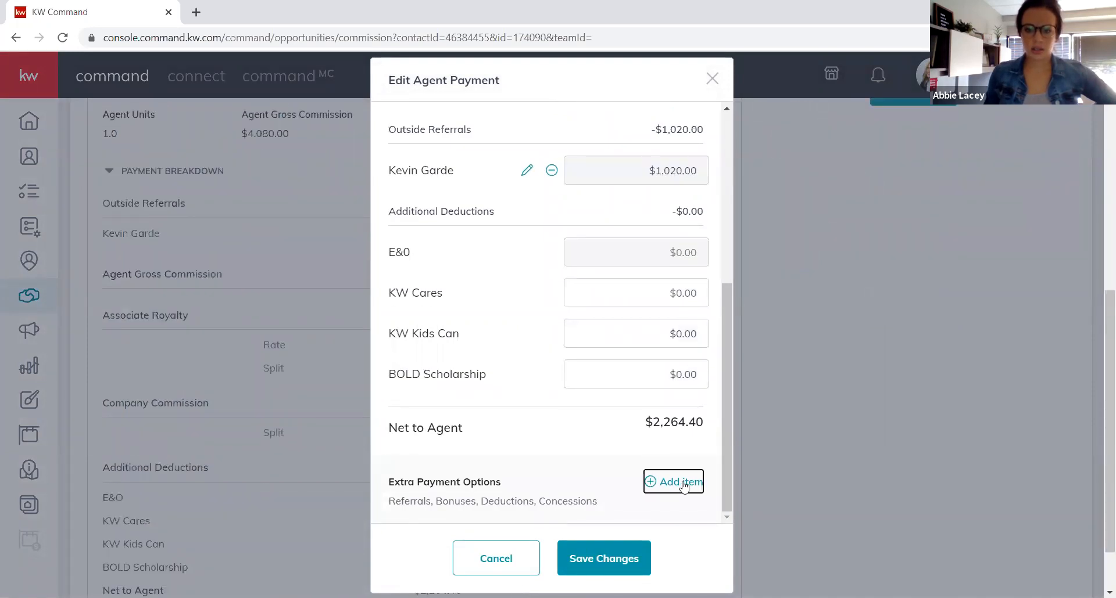
{"action": "left_click", "coordinate": [683, 484]}
{"action": "left_click", "coordinate": [739, 262]}
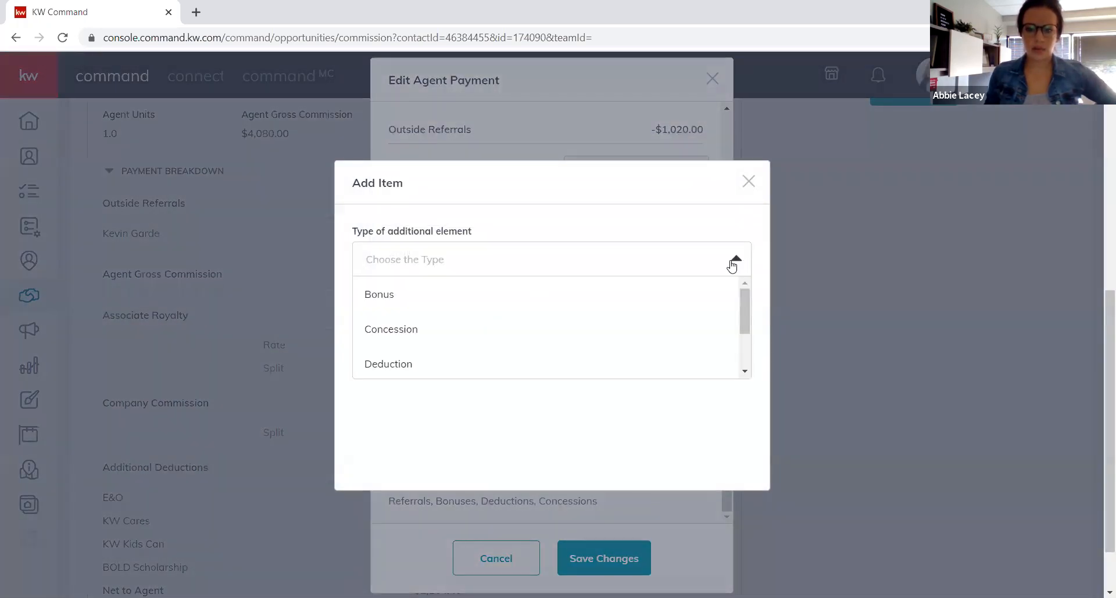
{"action": "left_click", "coordinate": [408, 366]}
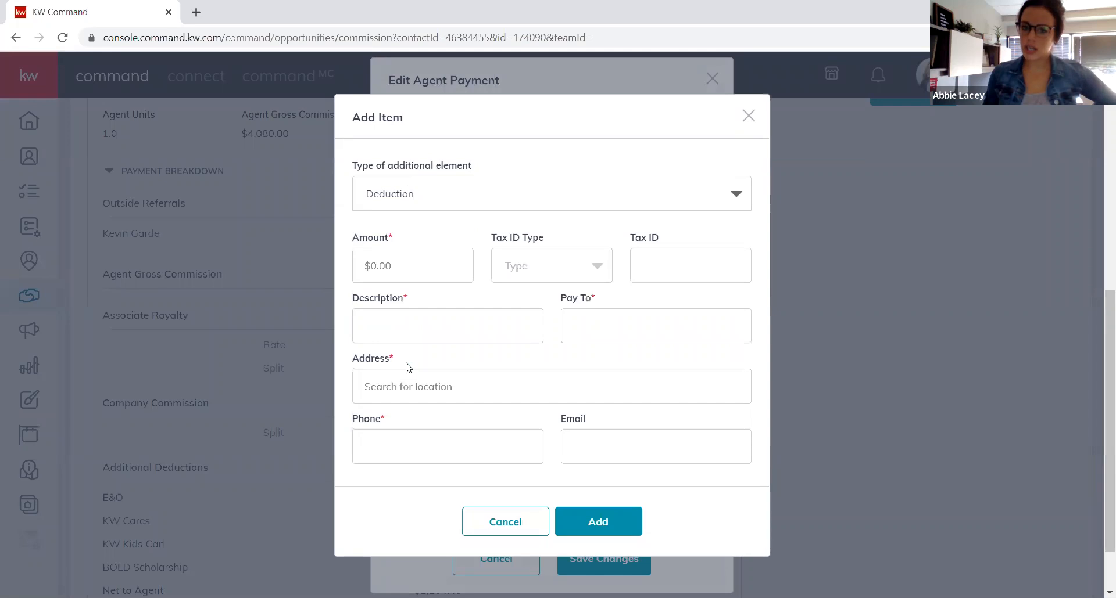
Type 'Outside' as the deduction's description.
{"action": "left_click", "coordinate": [410, 338]}
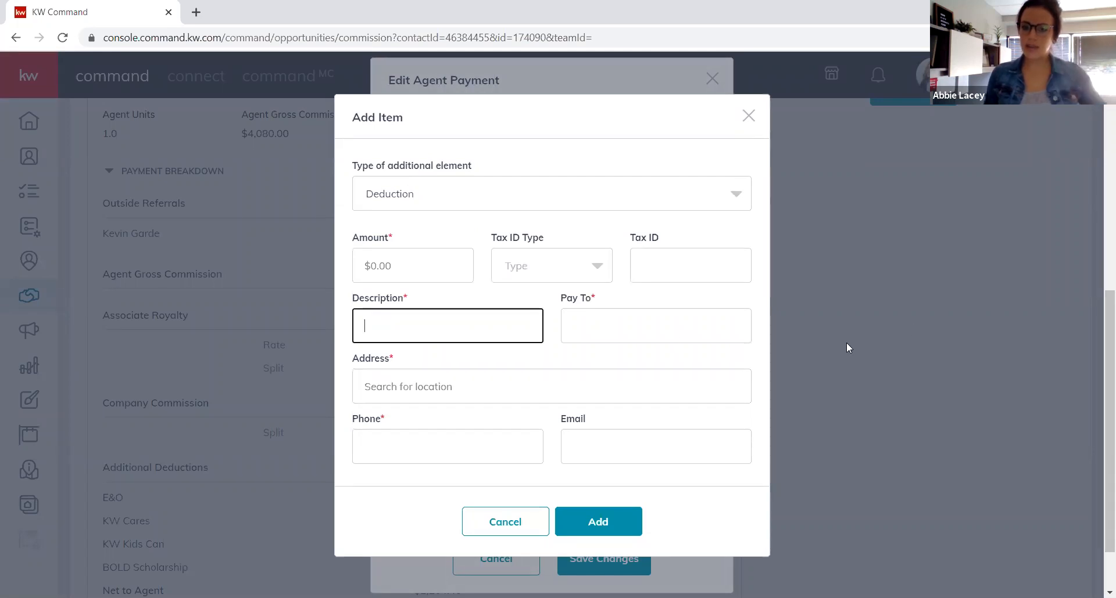
{"action": "type", "text": "Outisd"}
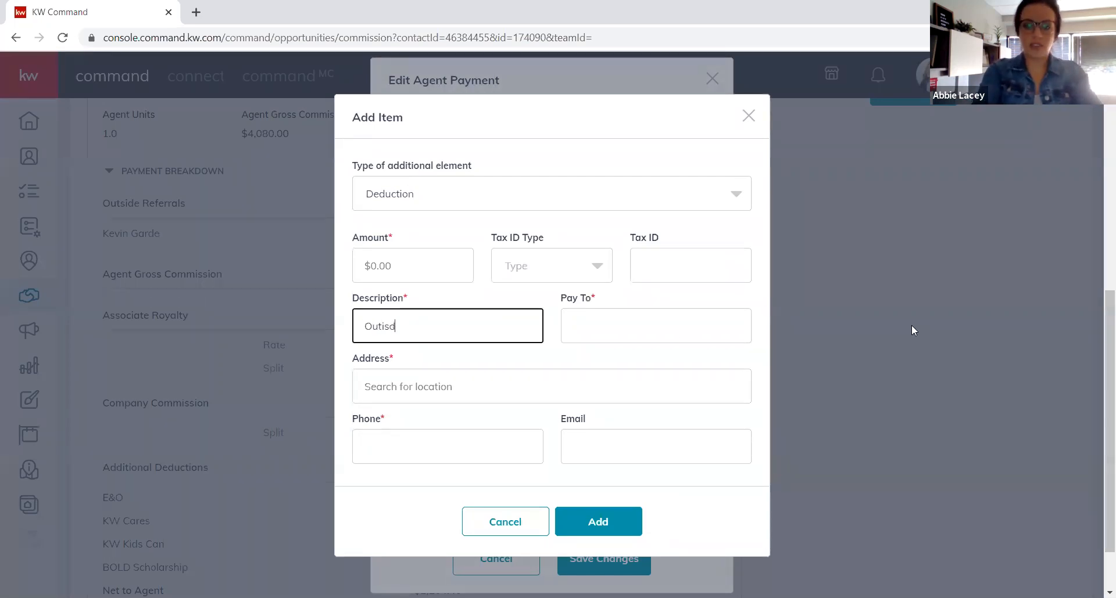
{"action": "key", "text": "BackSpace"}
{"action": "key", "text": "BackSpace"}
{"action": "type", "text": "side"}
{"action": "key", "text": "BackSpace"}
{"action": "key", "text": "BackSpace"}
{"action": "key", "text": "BackSpace"}
{"action": "key", "text": "BackSpace"}
{"action": "key", "text": "BackSpace"}
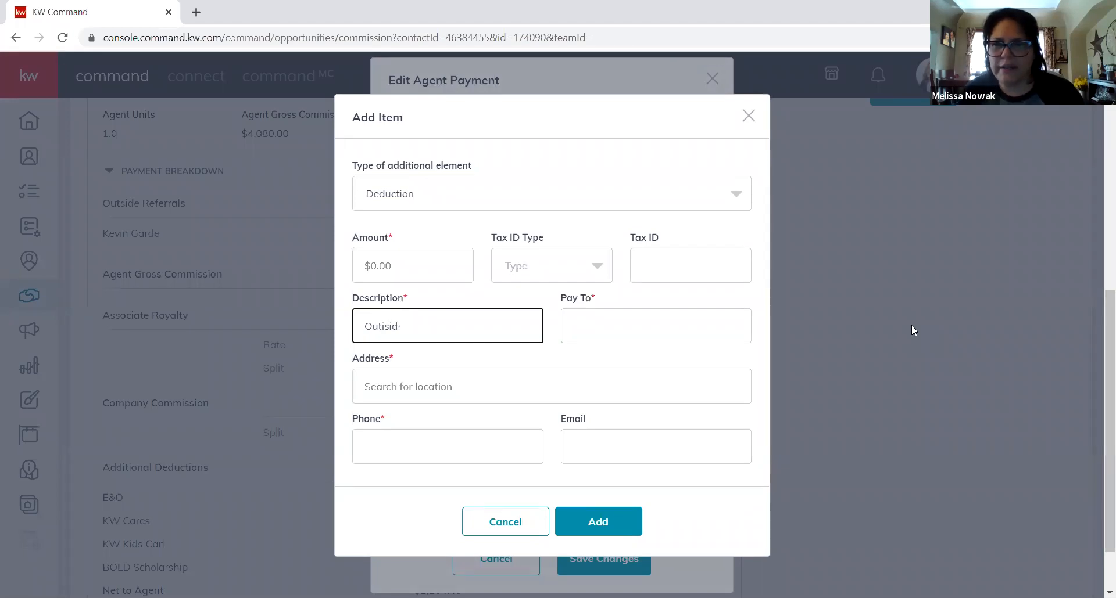
{"action": "key", "text": "BackSpace"}
{"action": "type", "text": "sider"}
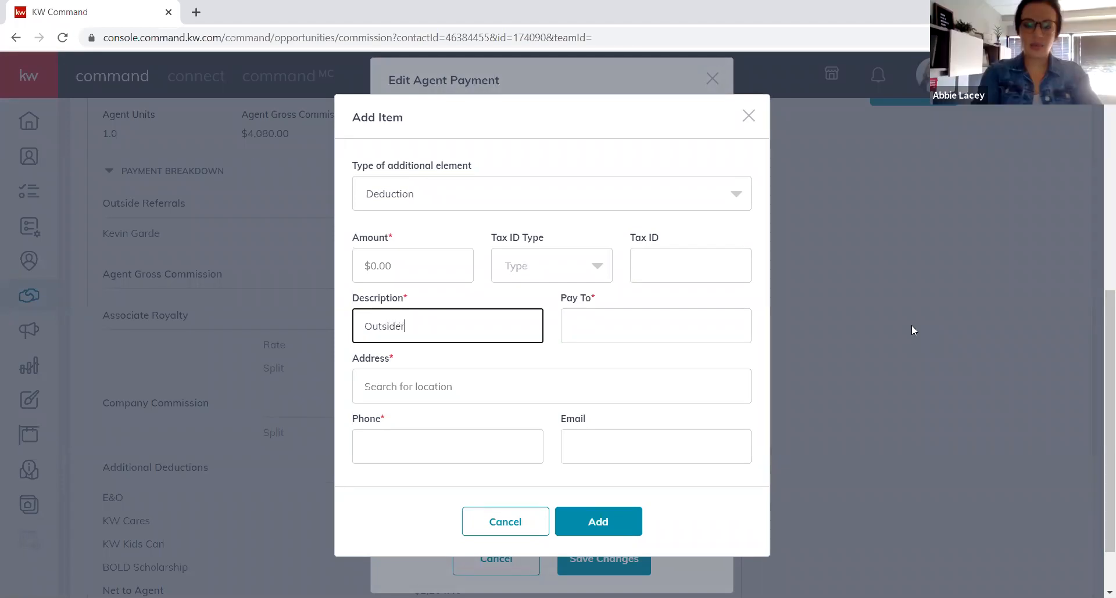
{"action": "key", "text": "BackSpace"}
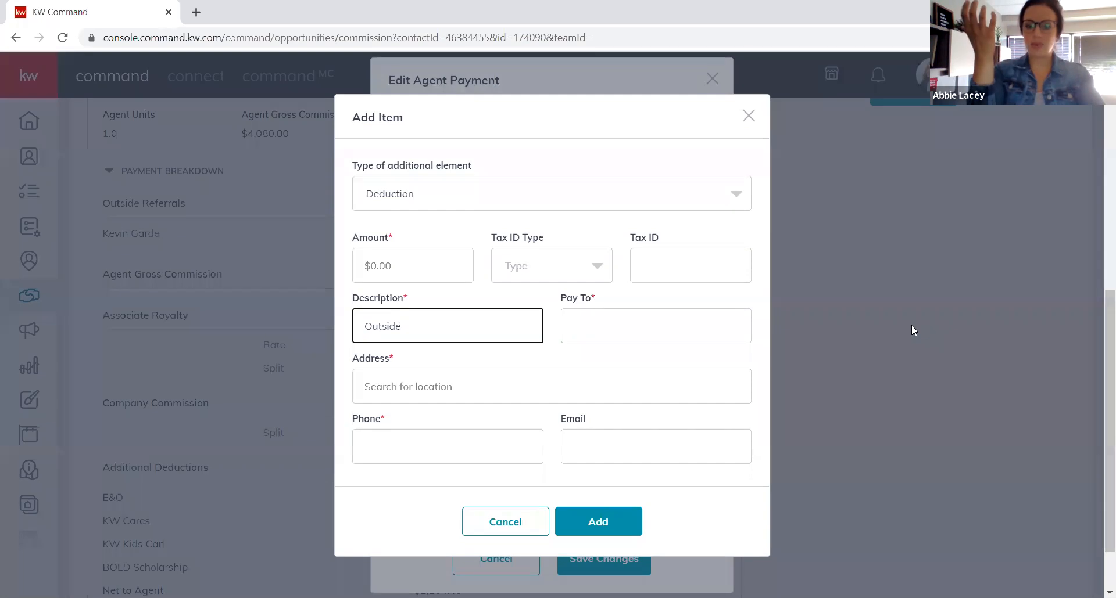
Complete the description as 'Outside Referral', then cancel both the item and the payment edit.
{"action": "type", "text": "Referral"}
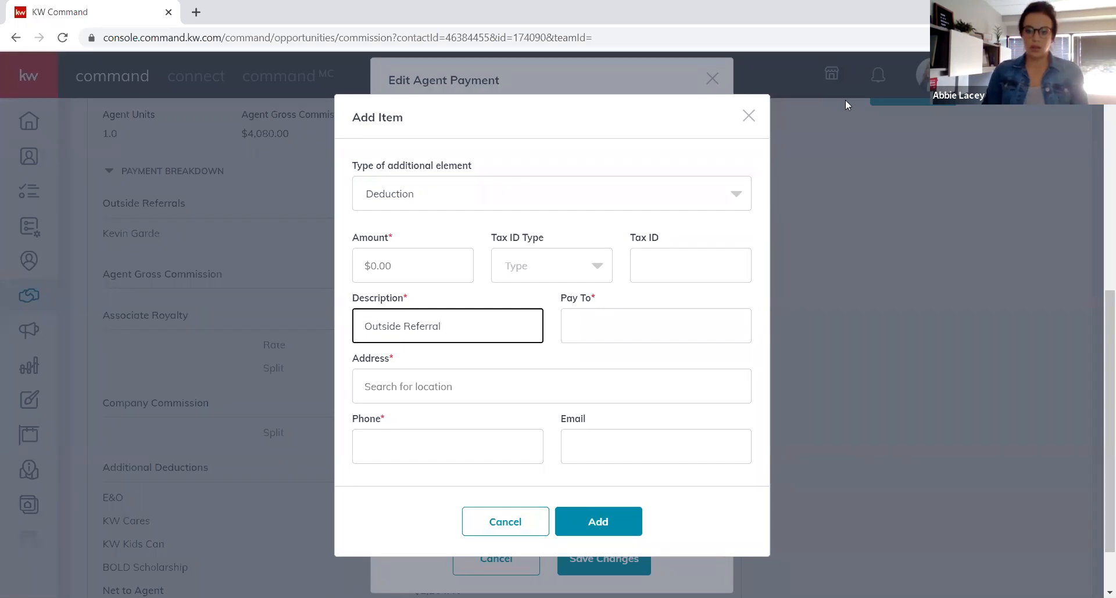
{"action": "left_click", "coordinate": [519, 525]}
{"action": "left_click", "coordinate": [515, 558]}
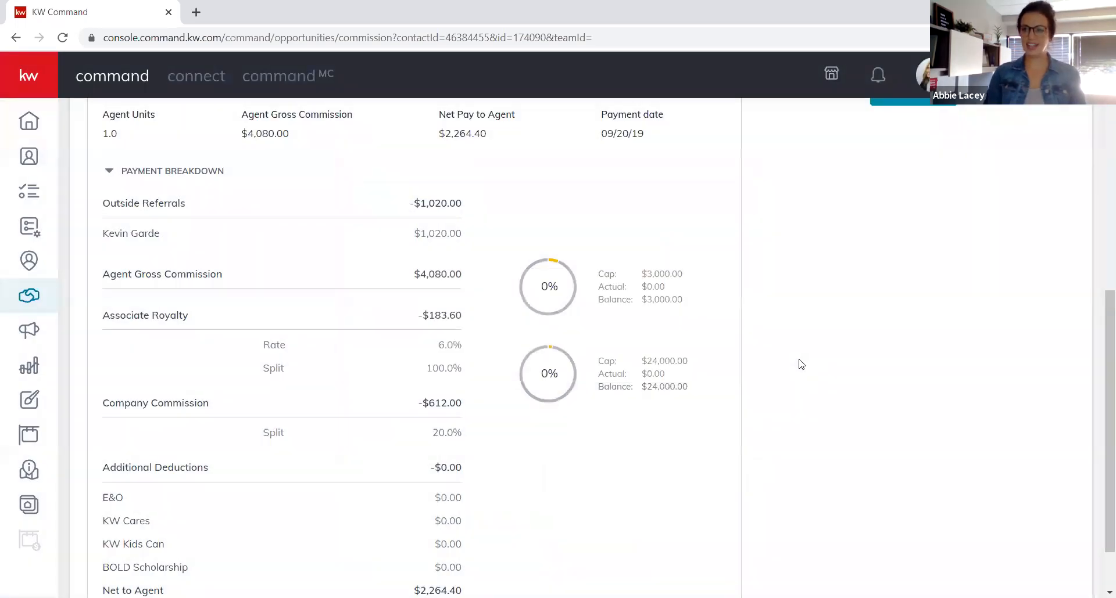